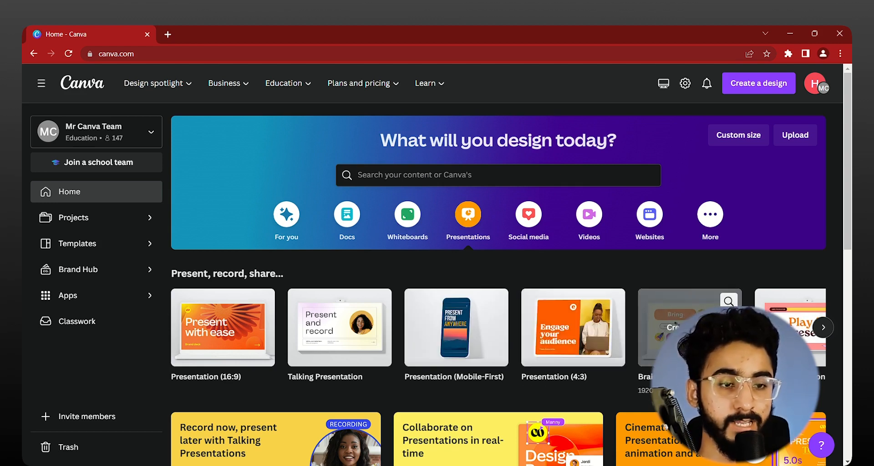
left_click(822, 332)
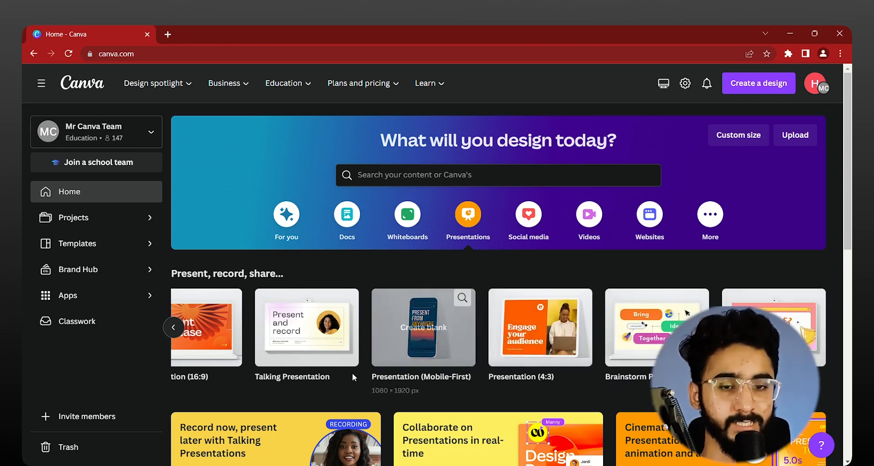
scroll(291, 318, "down", 3)
left_click(173, 223)
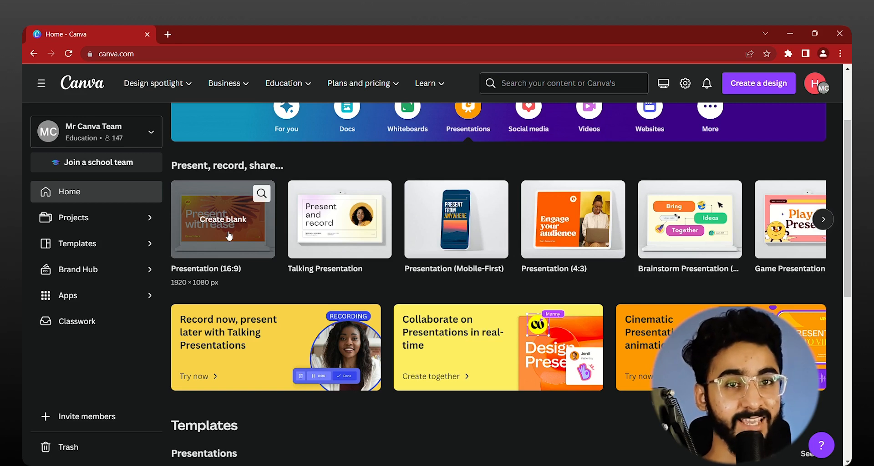
Step: Create a new Brand Kit in the Brand Hub named KFC
left_click(116, 275)
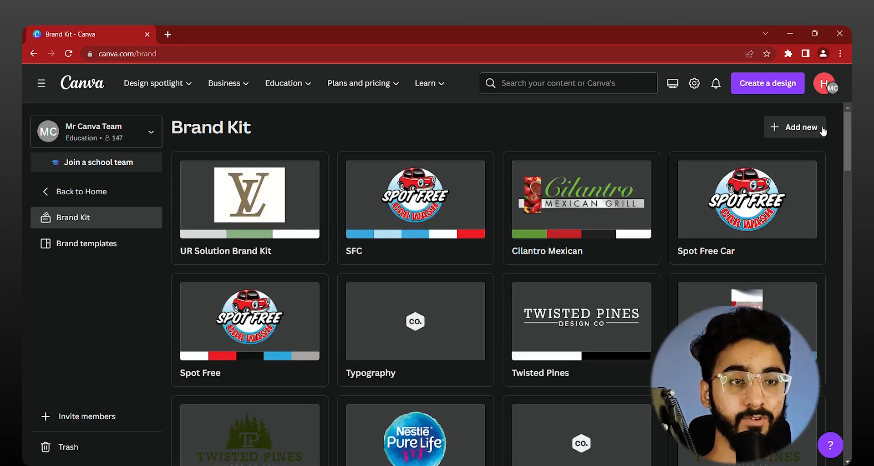
left_click(790, 132)
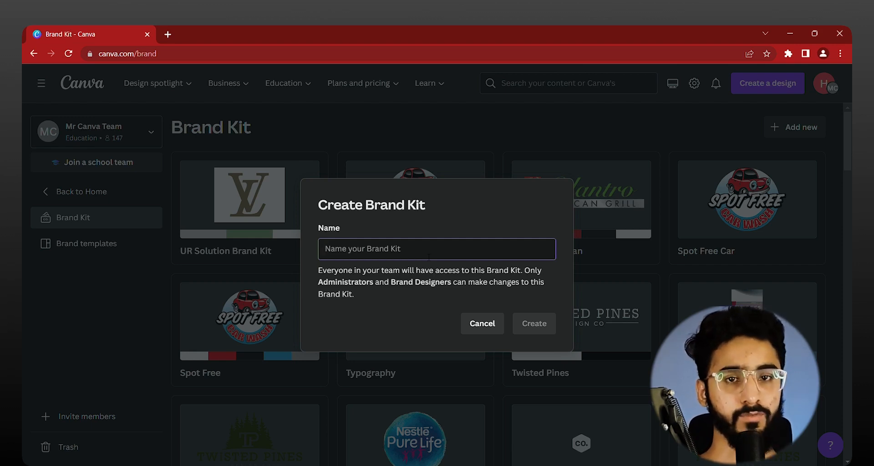
type("KFC")
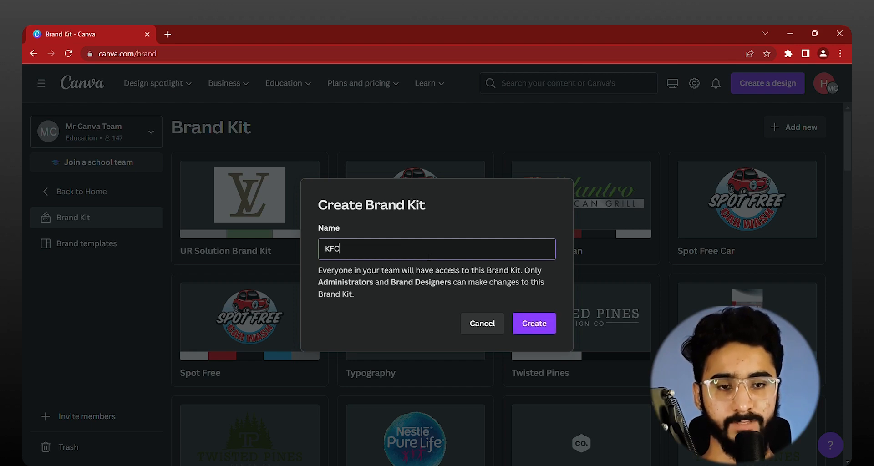
key("Return")
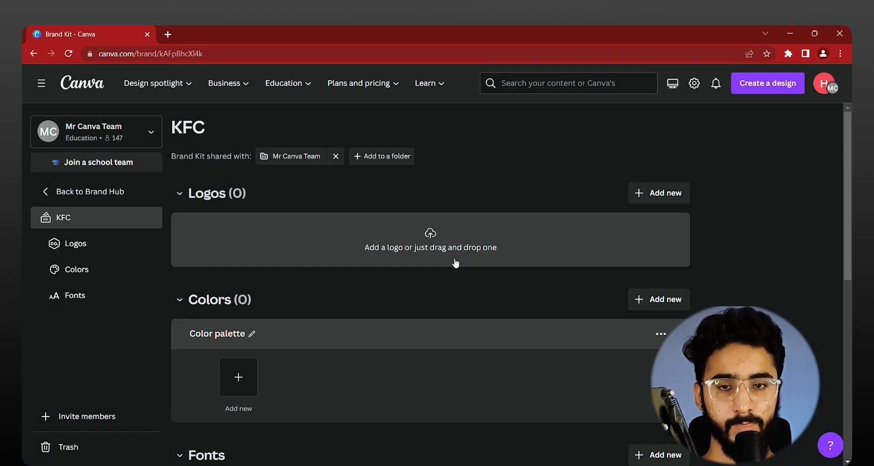
left_click(408, 253)
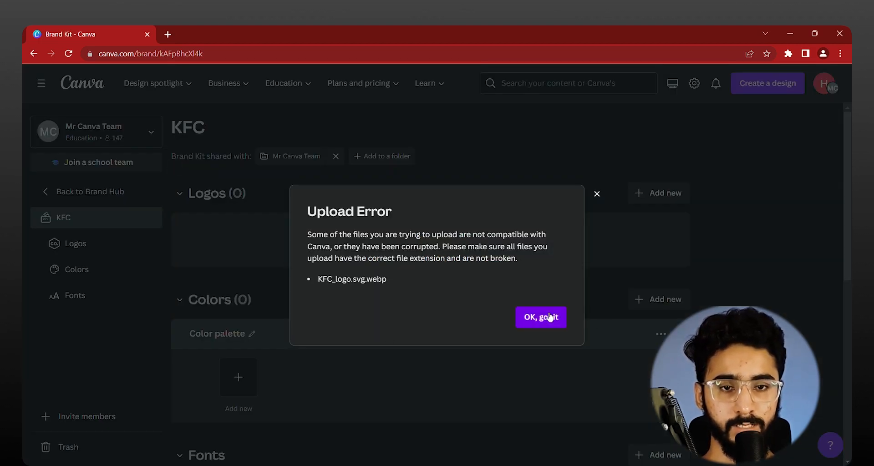
left_click(540, 316)
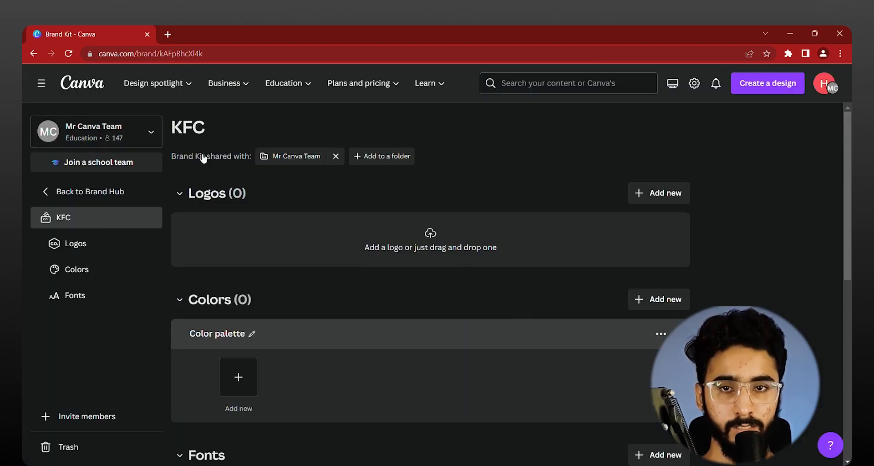
Step: Search Google Images for kfc in a new browser tab
left_click(169, 35)
type("kfc")
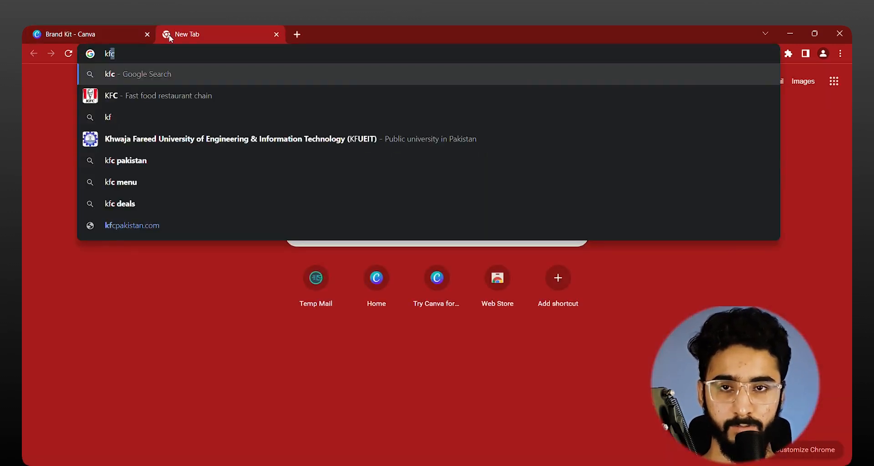
key("Return")
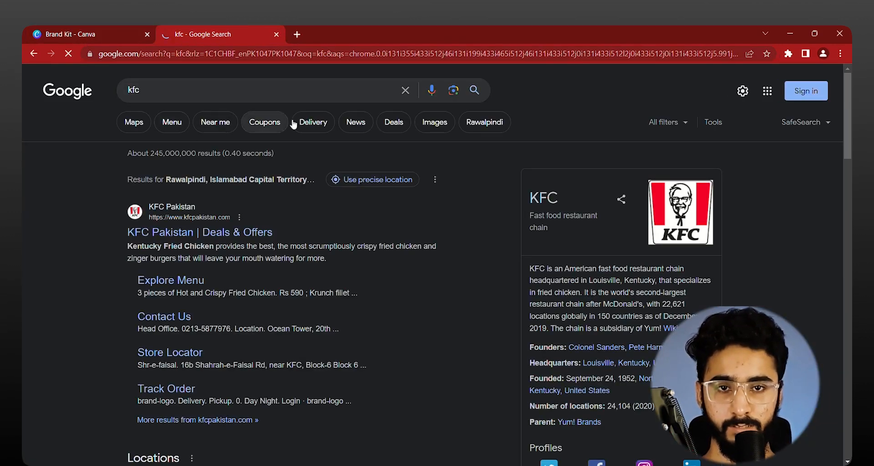
left_click(432, 127)
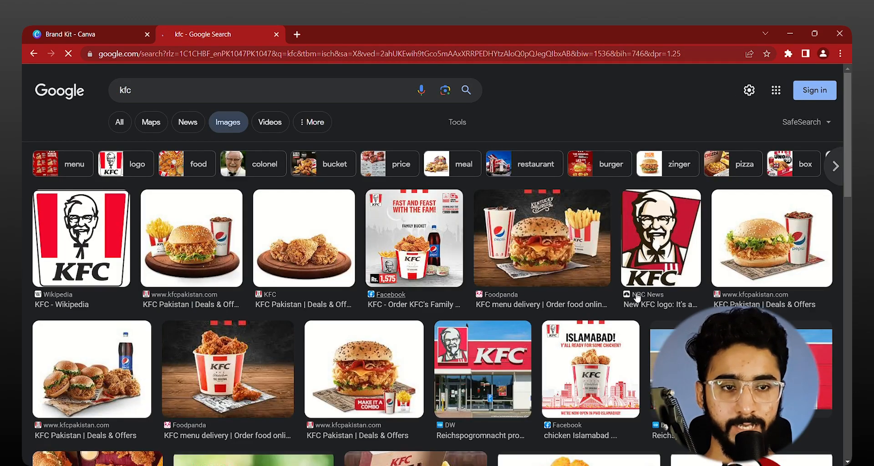
Step: Try to add the Wikipedia KFC logo image to the logos of the KFC Brand Kit
left_click(122, 252)
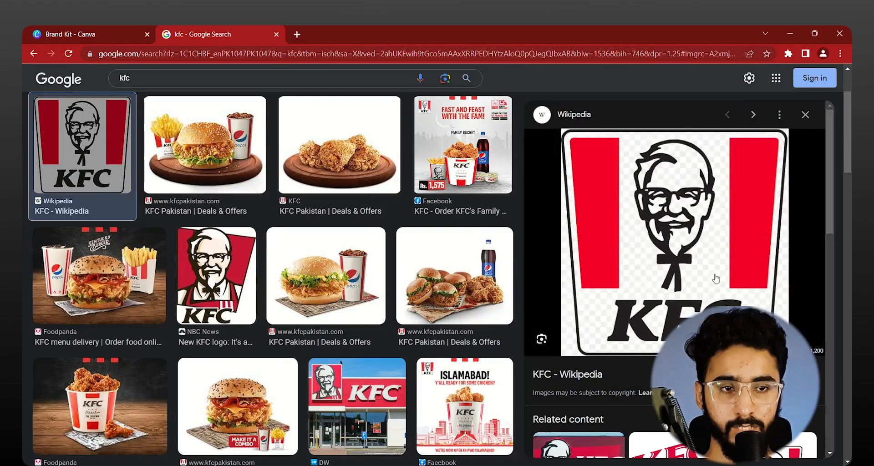
left_click_drag(715, 278, 448, 258)
left_click(537, 321)
left_click(246, 32)
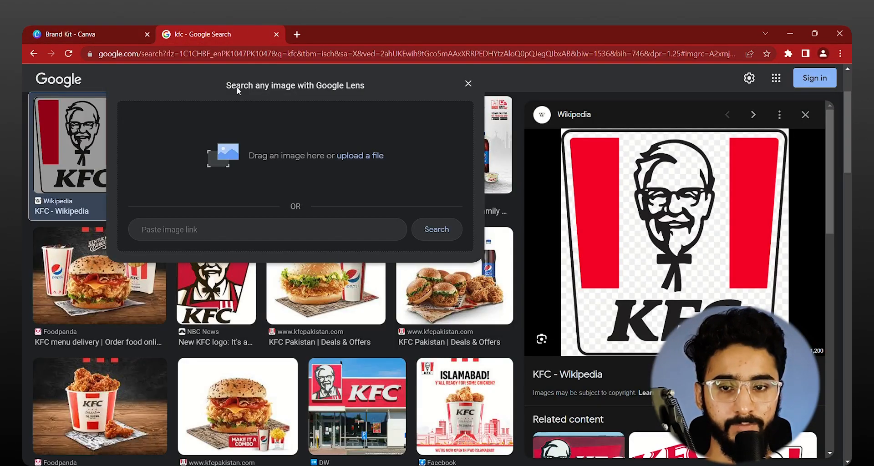
Step: Examine other KFC logo images among the related content and the image results for a suitable version
scroll(578, 388, "down", 6)
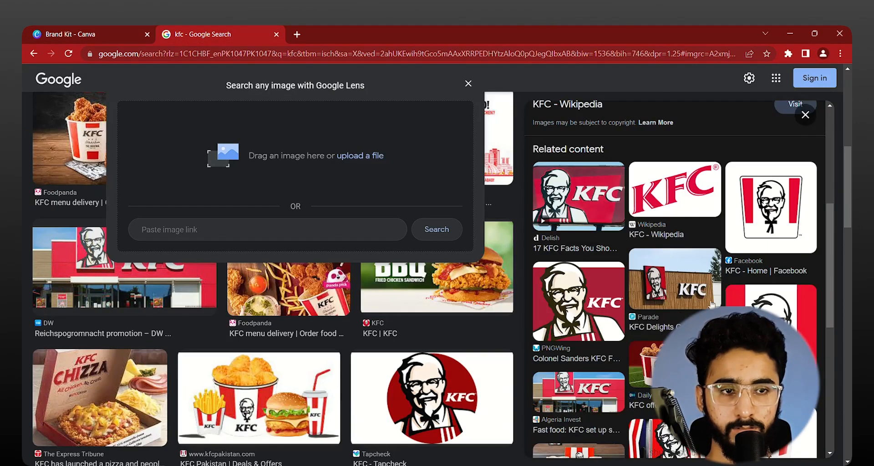
left_click(770, 207)
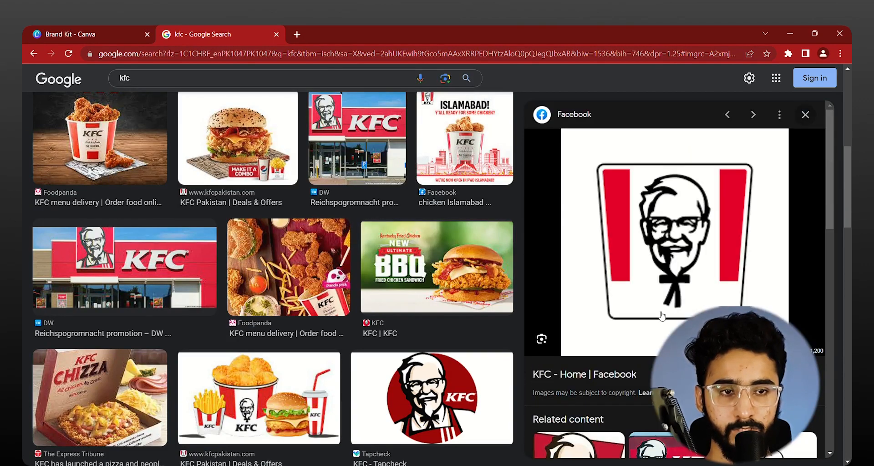
scroll(688, 280, "down", 5)
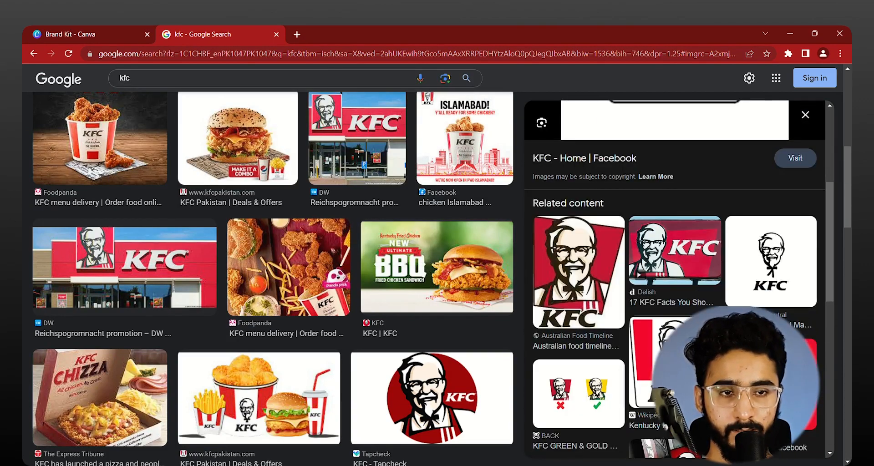
scroll(683, 282, "down", 1)
scroll(840, 325, "down", 8)
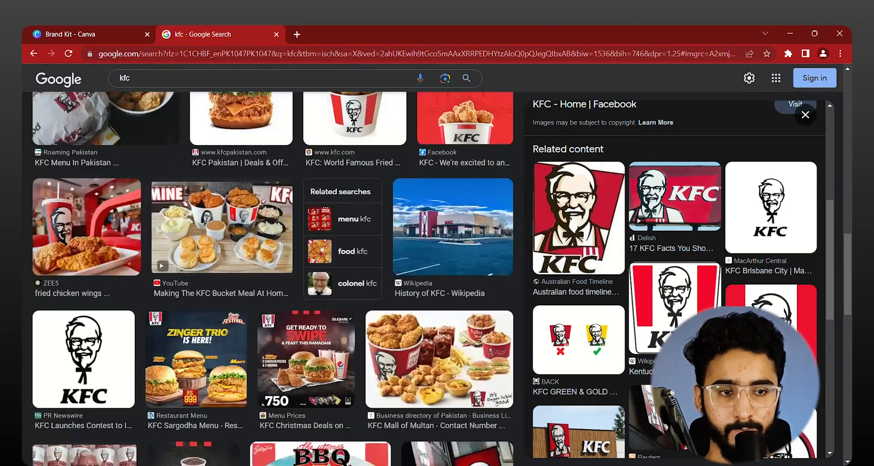
left_click(697, 320)
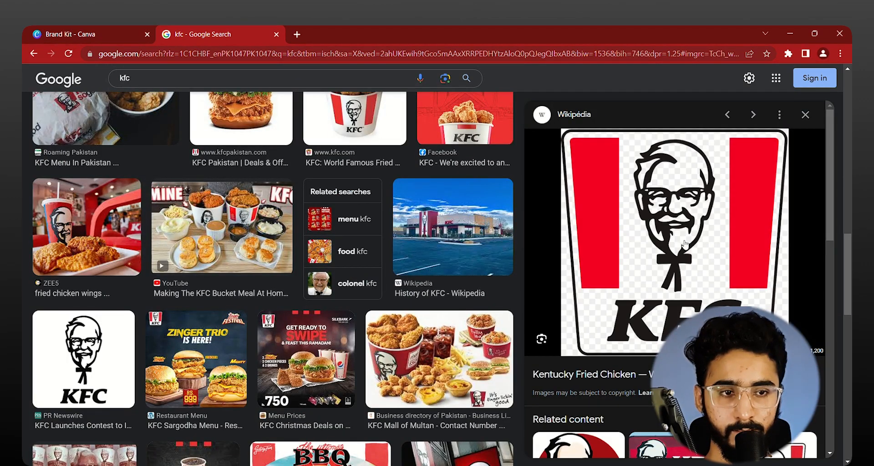
scroll(687, 253, "down", 5)
left_click(795, 223)
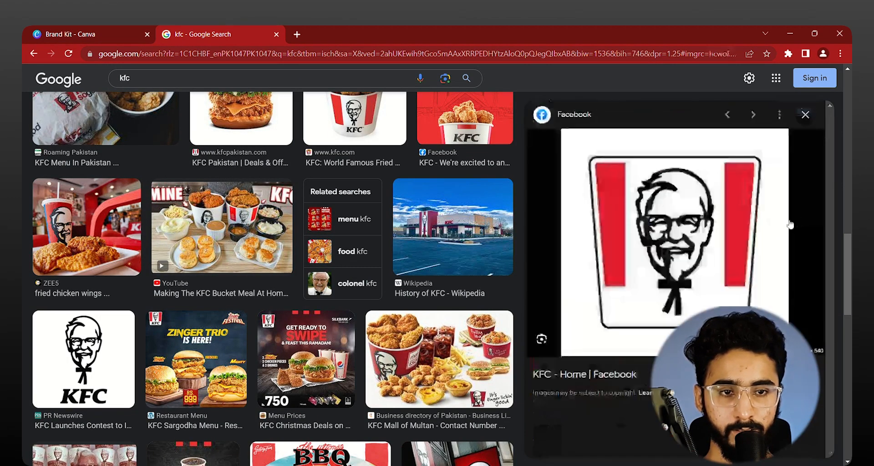
scroll(587, 319, "down", 10)
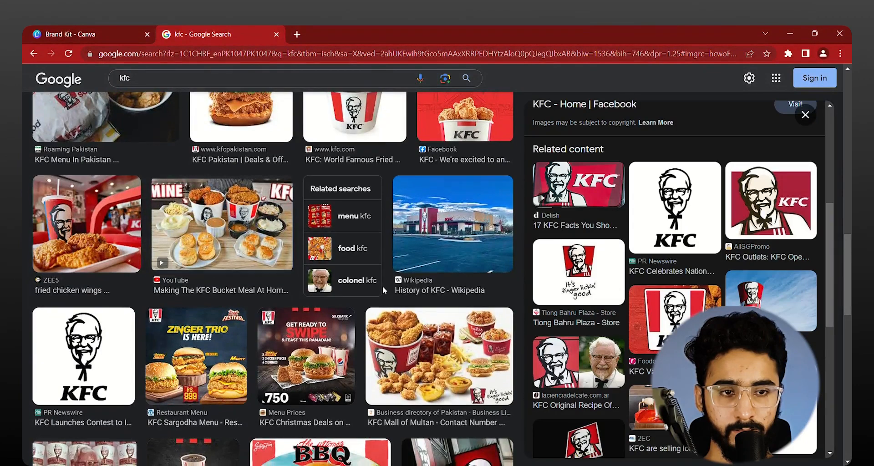
scroll(318, 255, "down", 5)
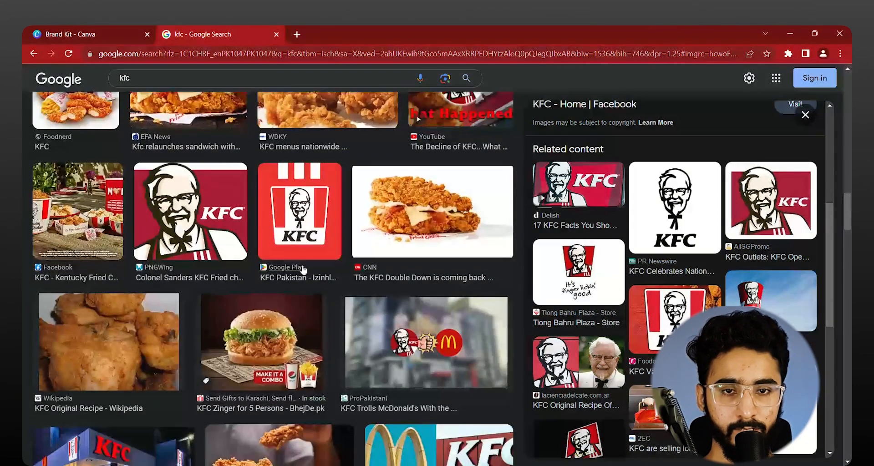
Step: Add the red-background KFC logo from the Google Play result to the Brand Kit's logos in Canva and keep its extracted colors
left_click(317, 236)
left_click(445, 78)
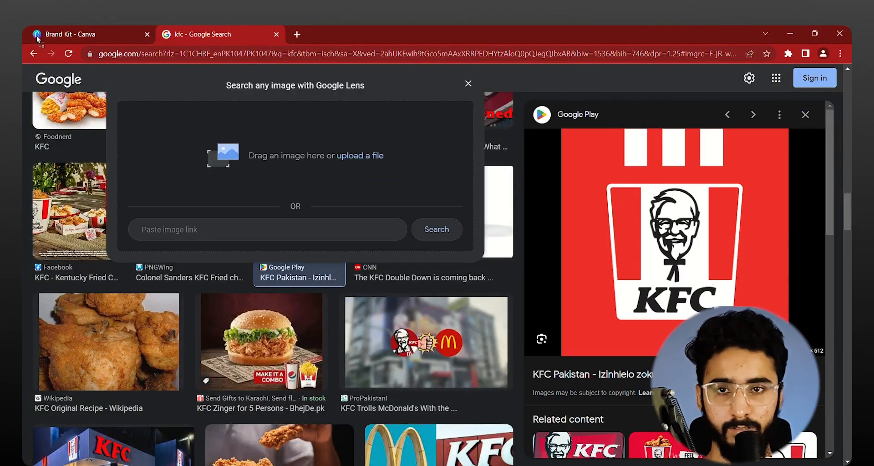
left_click(99, 28)
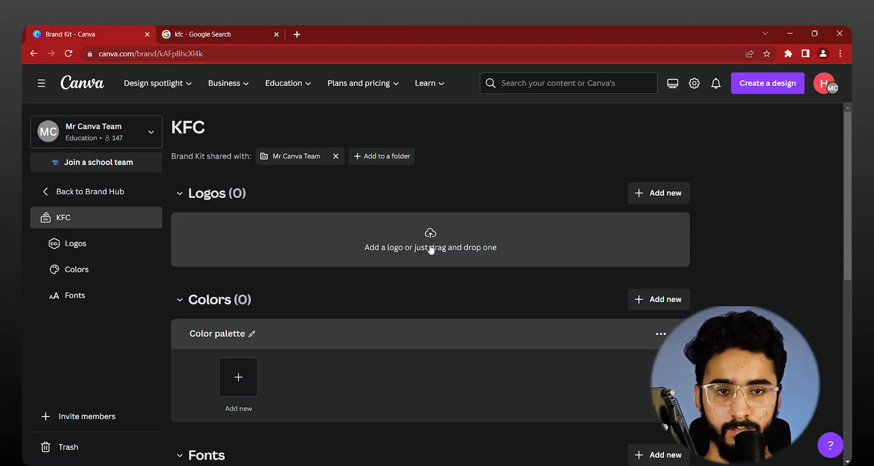
left_click_drag(429, 271, 429, 273)
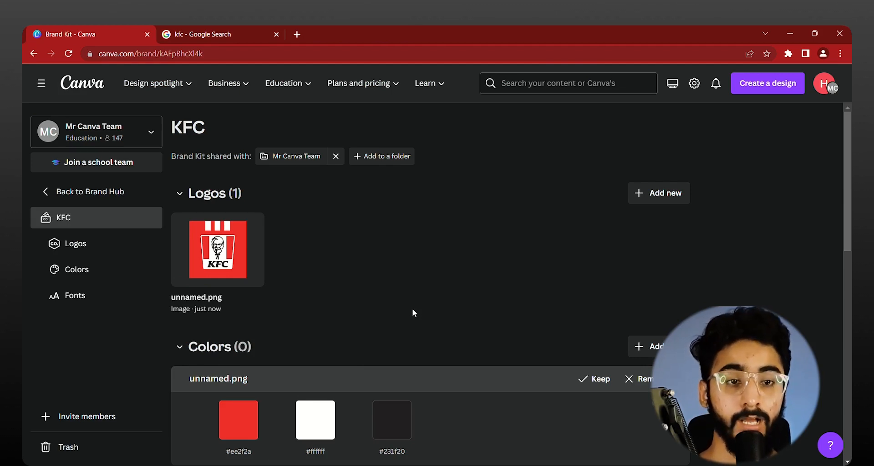
left_click(596, 379)
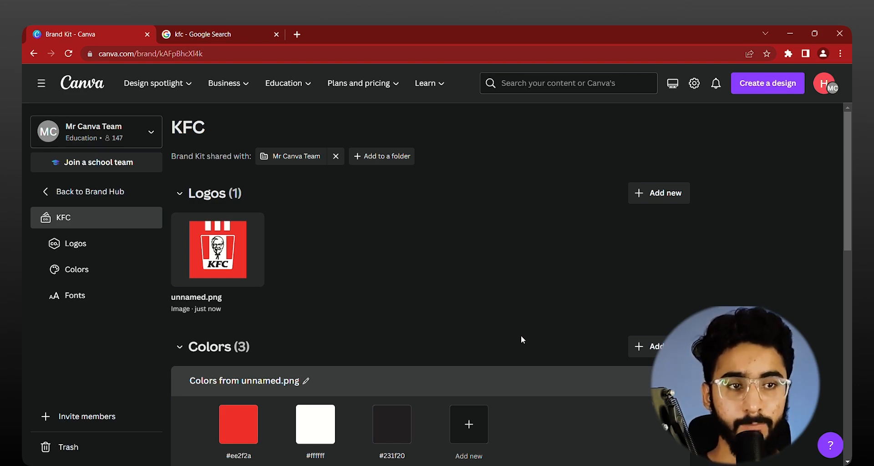
Step: Copy the red brand color's hex code, search Google for my color space and open the ColorSpace palette generator
left_click(256, 431)
key("ctrl+c")
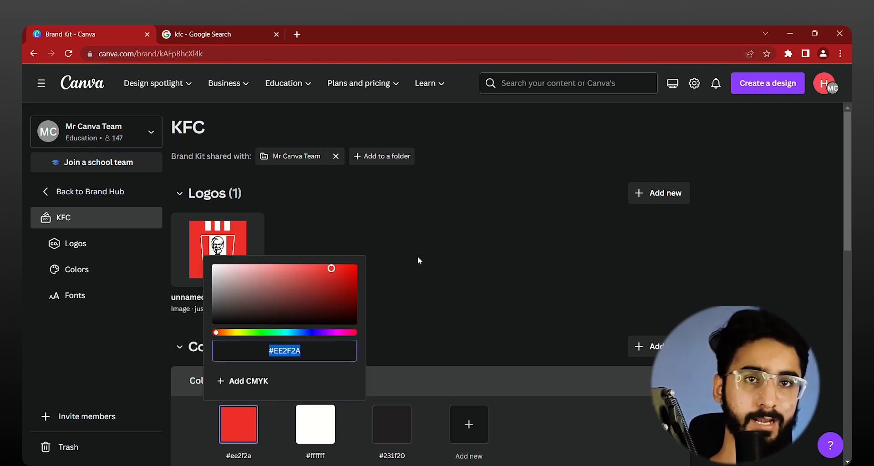
left_click(237, 34)
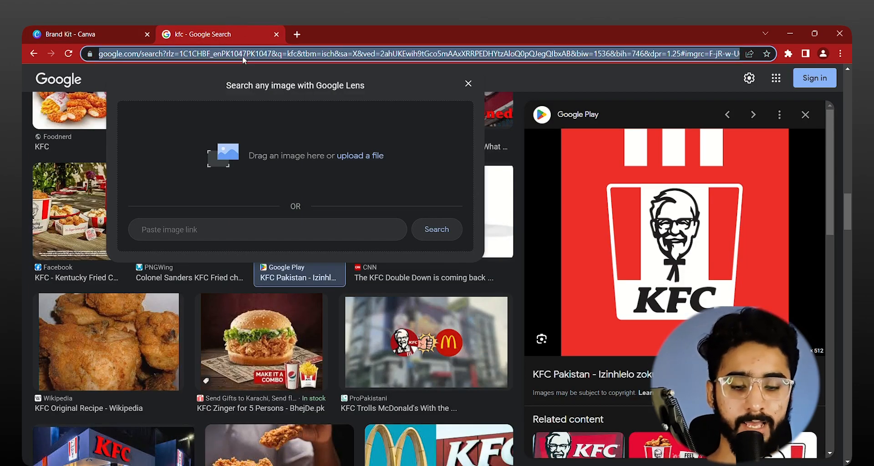
type("my color")
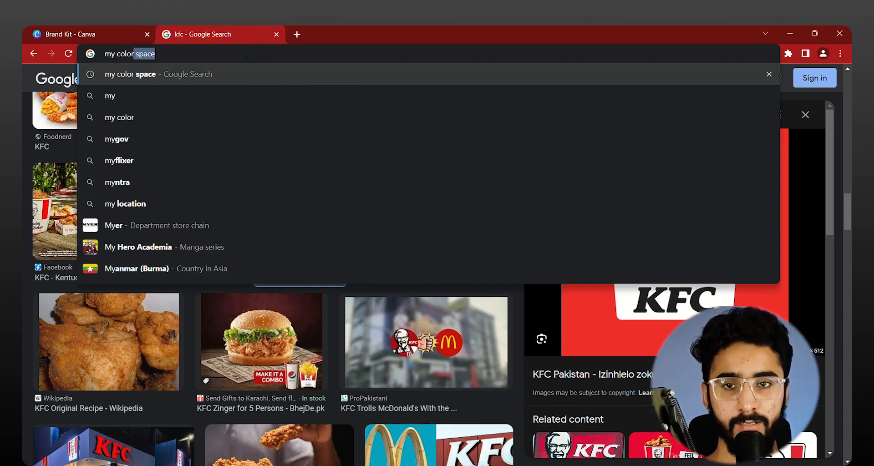
key("Return")
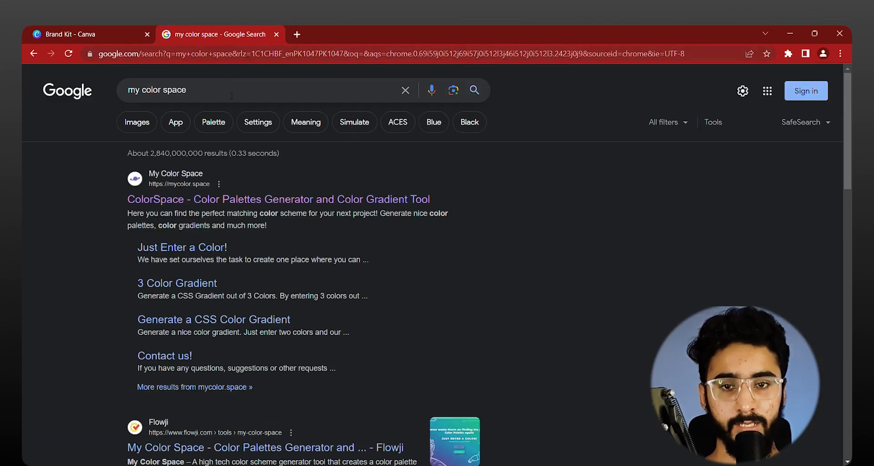
left_click(262, 200)
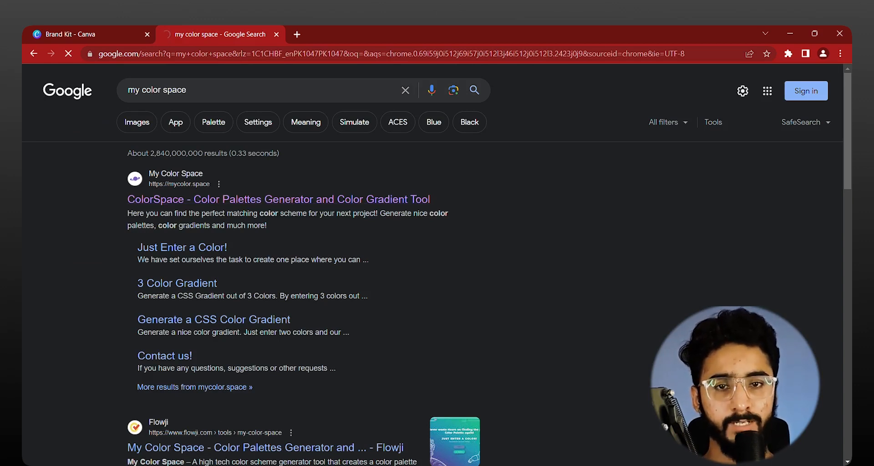
left_click(341, 200)
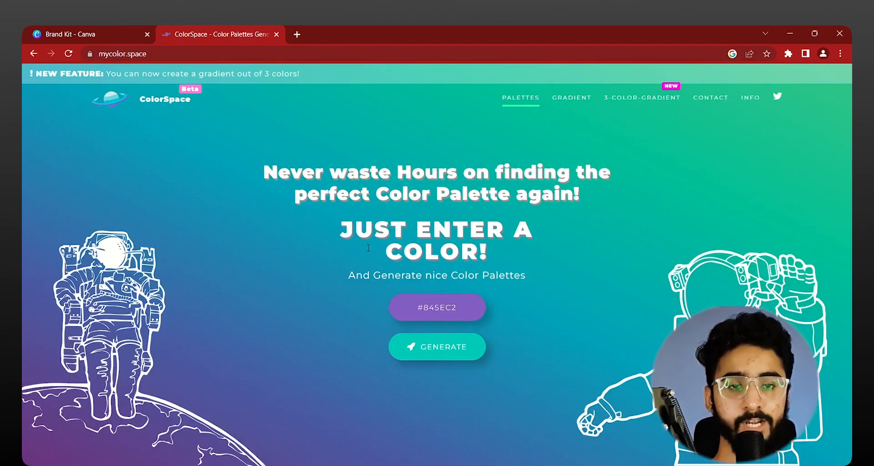
Step: Generate color palettes on ColorSpace from the color #EE2F2A and bring up the Generic Gradient palette
triple_click(433, 311)
key("ctrl+v")
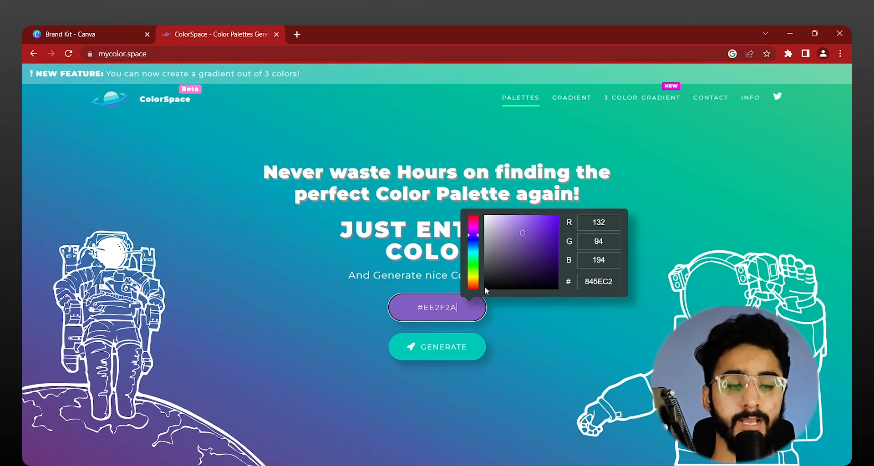
left_click(646, 279)
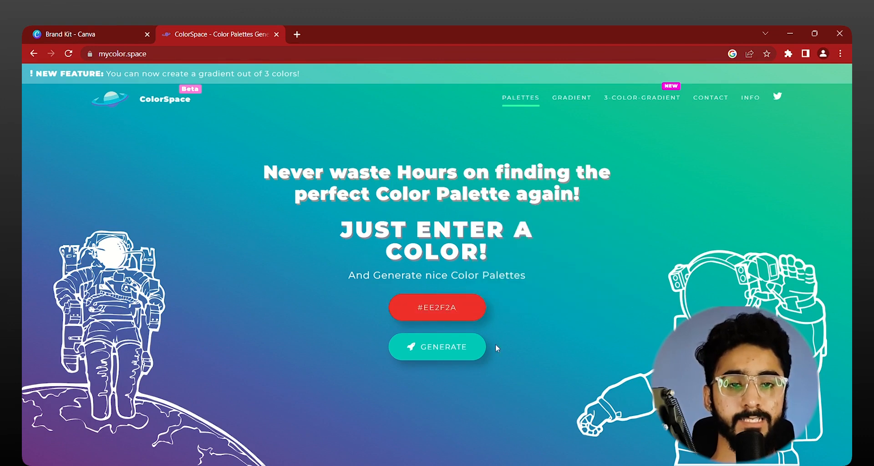
left_click(444, 351)
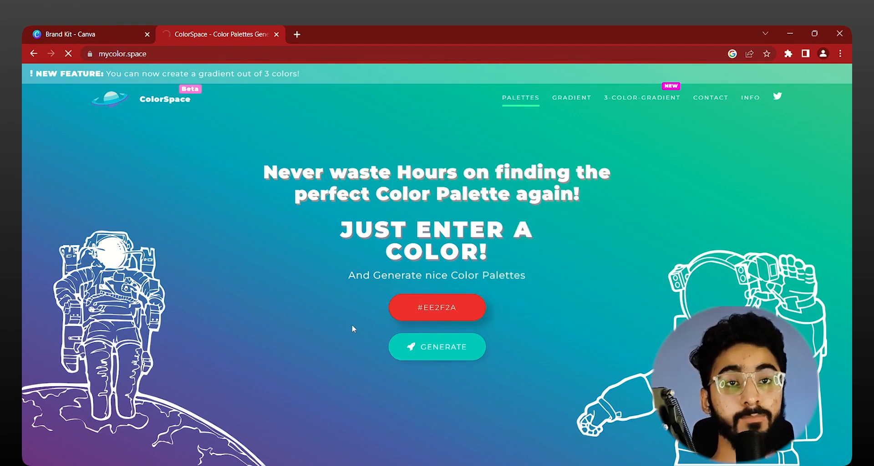
scroll(117, 246, "down", 20)
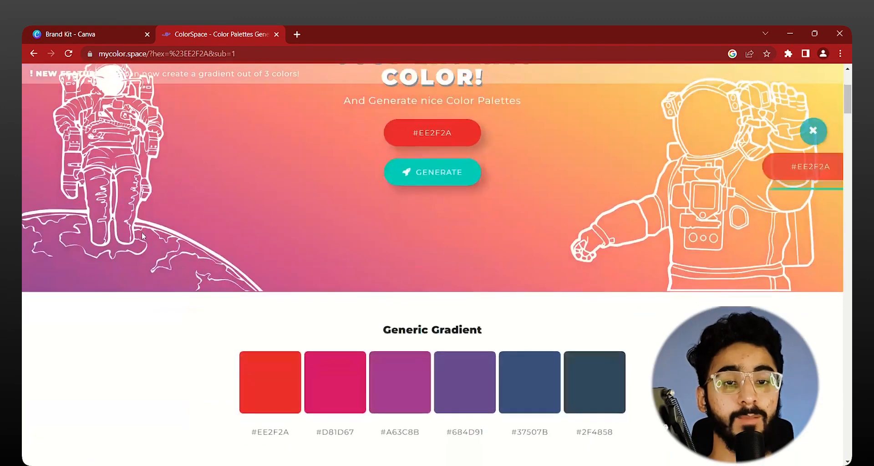
Step: Examine the palettes generated from #EE2F2A on ColorSpace, from the Switch Palette through the Natural, Matching and Squash palettes to Grey Friends
scroll(107, 169, "down", 10)
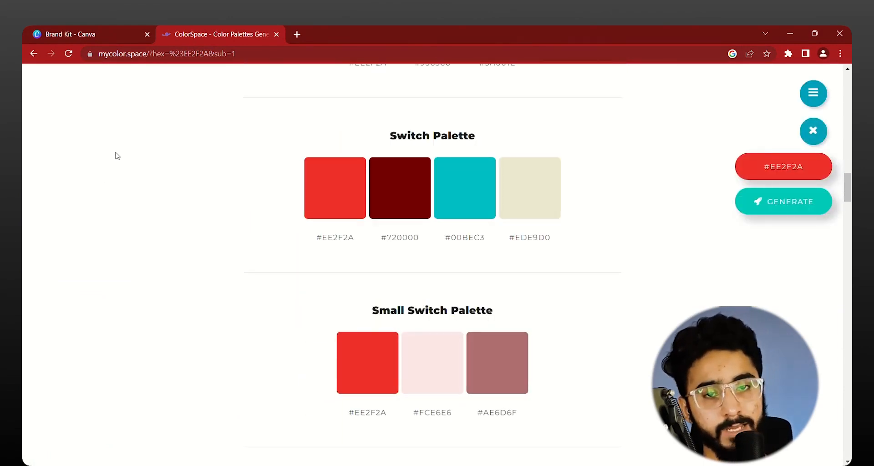
scroll(118, 152, "down", 7)
scroll(136, 141, "down", 4)
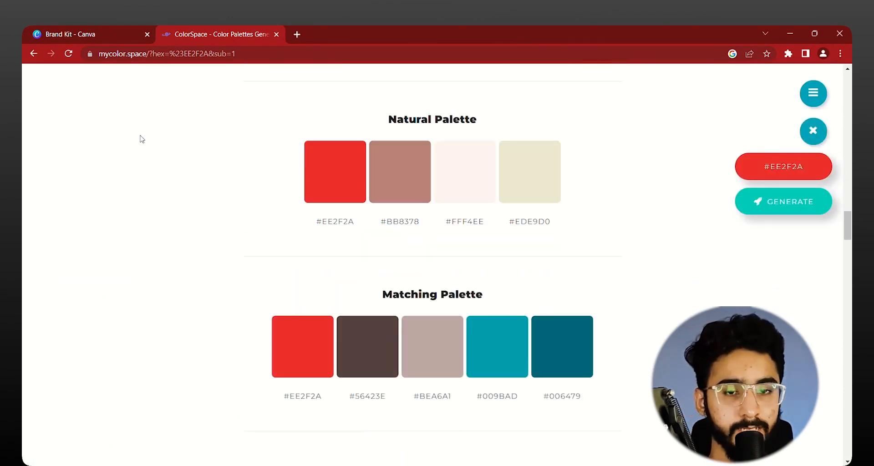
scroll(114, 142, "down", 2)
scroll(128, 137, "down", 6)
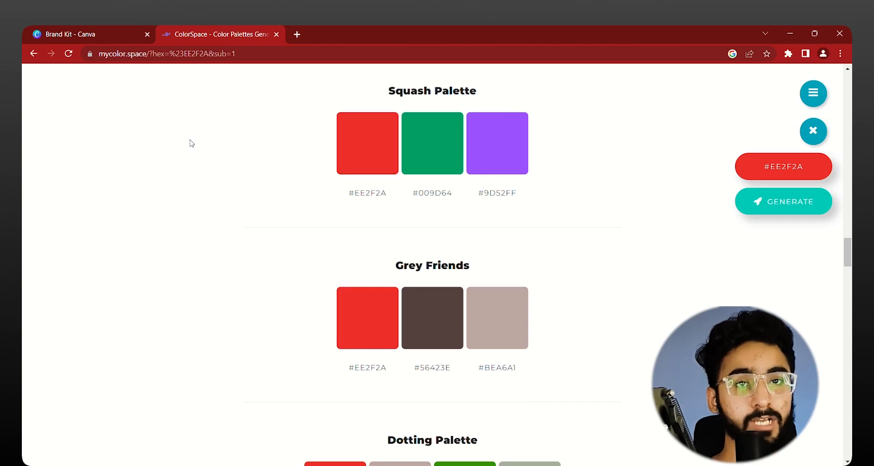
Step: Search Google for adobe color, open the Adobe Color wheel from the results and dismiss its What's New notice
left_click(308, 62)
type("adobe c")
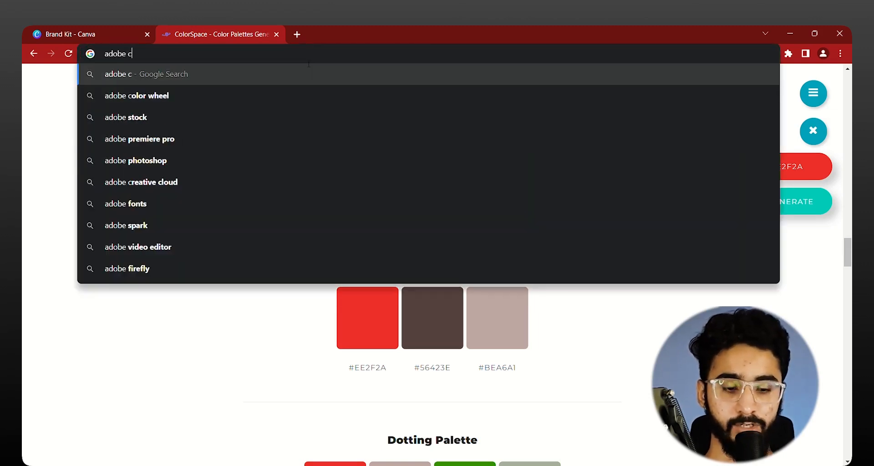
type("olor")
key("Return")
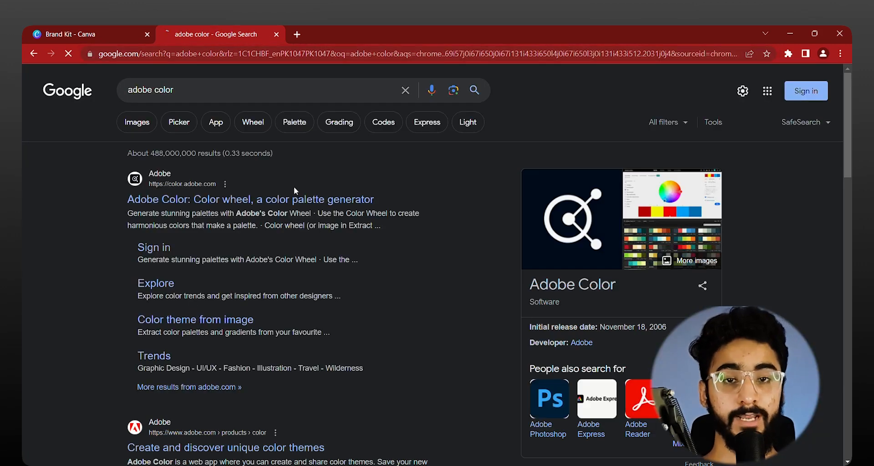
left_click(311, 201)
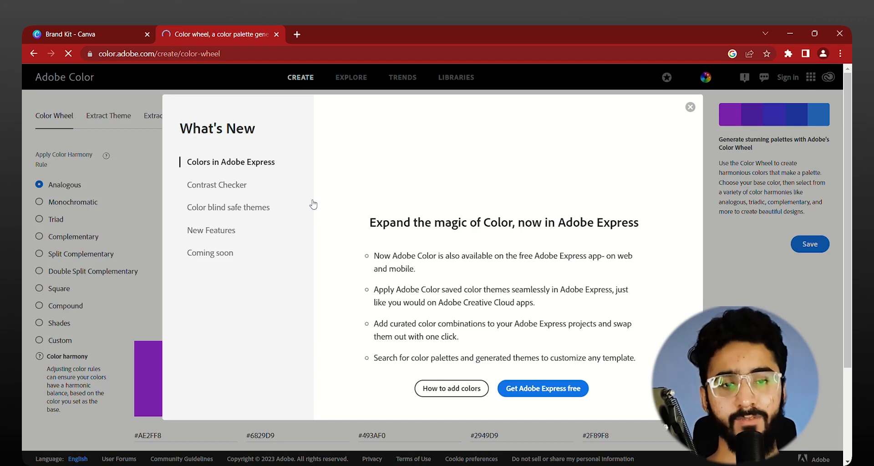
left_click(689, 108)
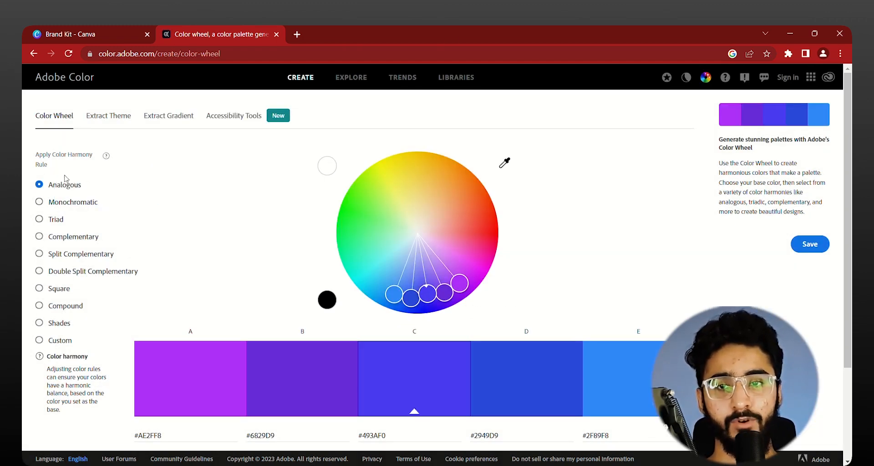
Step: Preview the Monochromatic, Triad and Analogous color harmony rules on the color wheel, ending with Triad applied
left_click(58, 208)
left_click(56, 223)
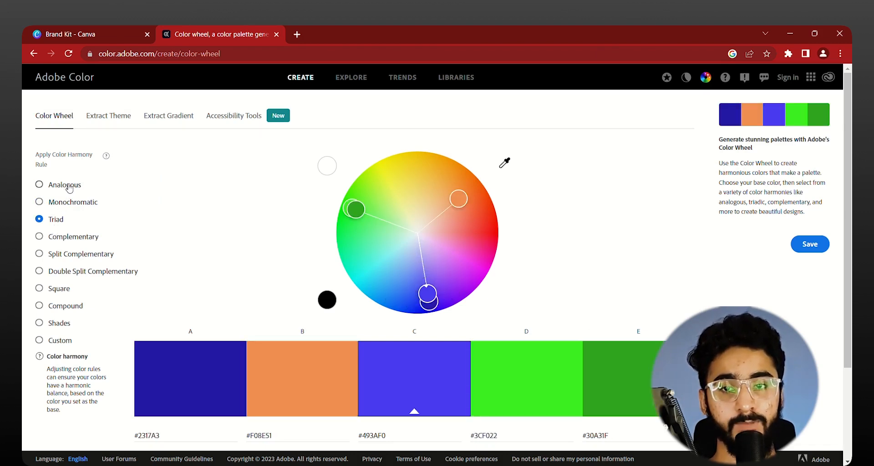
left_click(67, 186)
left_click(69, 202)
left_click(54, 220)
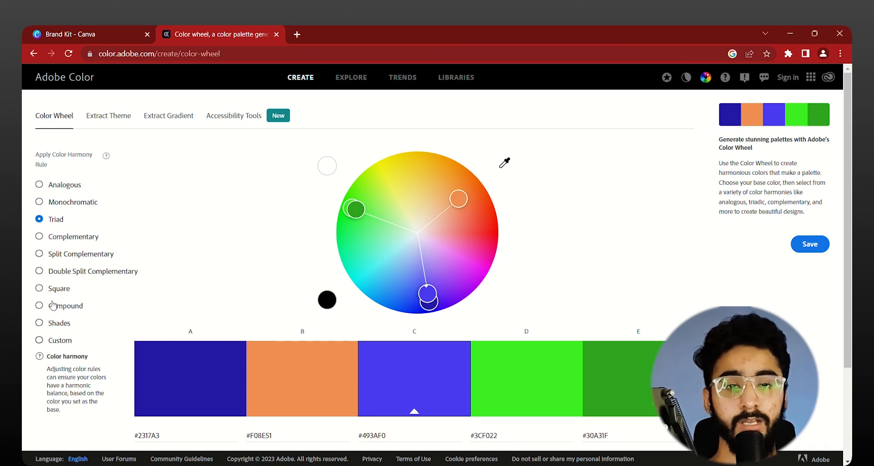
Step: Replace the hex code of color A in the Triad palette with the copied brand red #EE2F2A
left_click(176, 441)
double_click(177, 440)
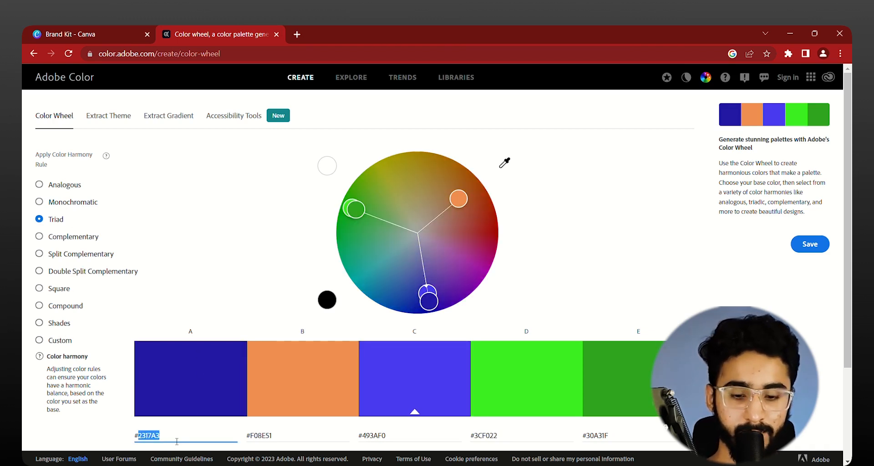
type("#EE2F2A")
key("Return")
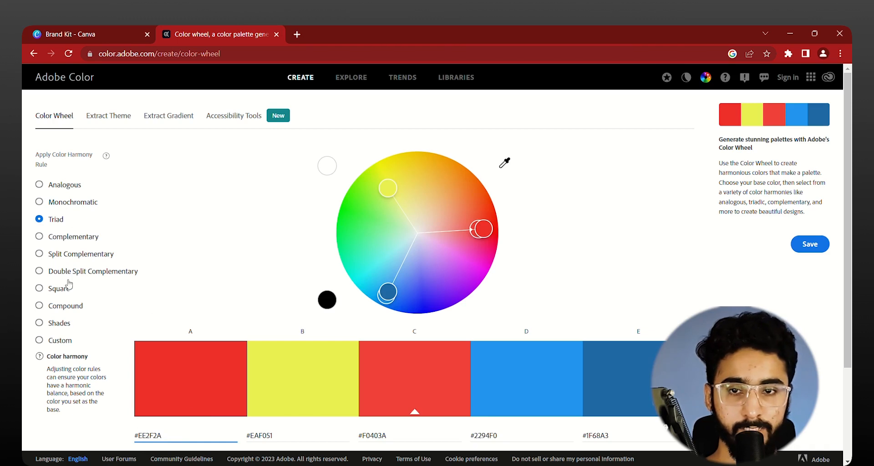
Step: Apply the Complementary harmony rule and set color A's hex code to #EE2F2A again
left_click(86, 242)
triple_click(171, 437)
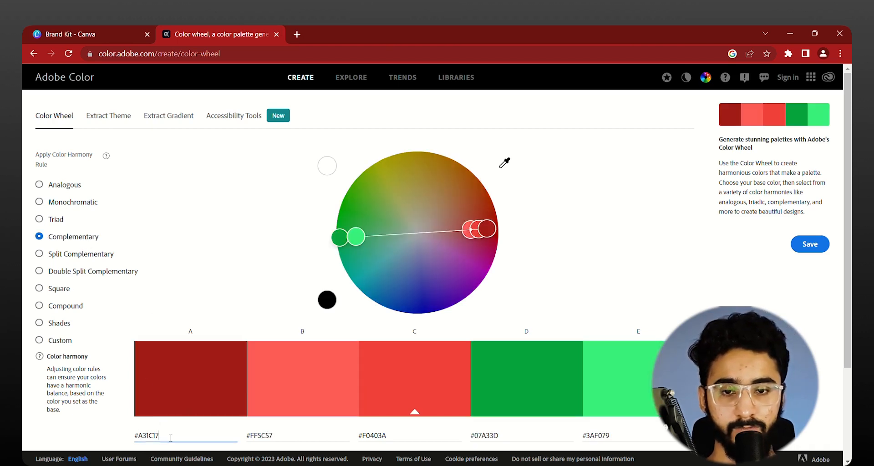
type("#EE2F2A")
key("Return")
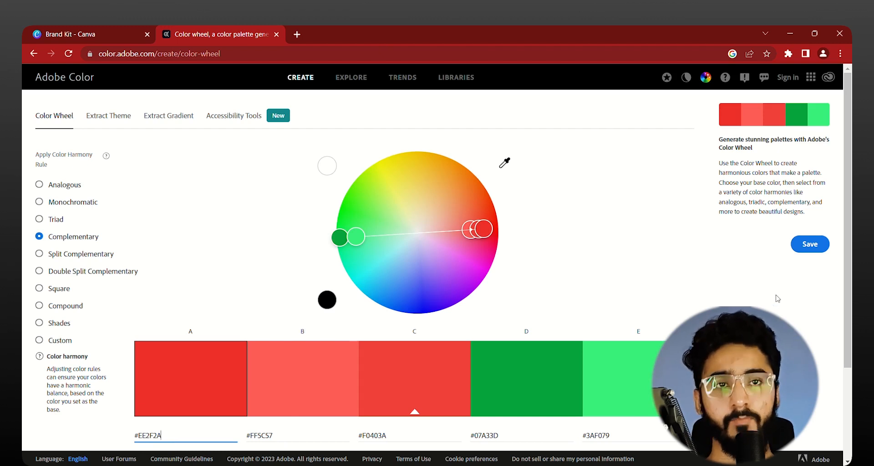
Step: Reposition the color wheel's handles to get an orange and blue complementary palette with color A near the wheel's center
left_click_drag(484, 229, 375, 271)
left_click_drag(354, 229, 432, 228)
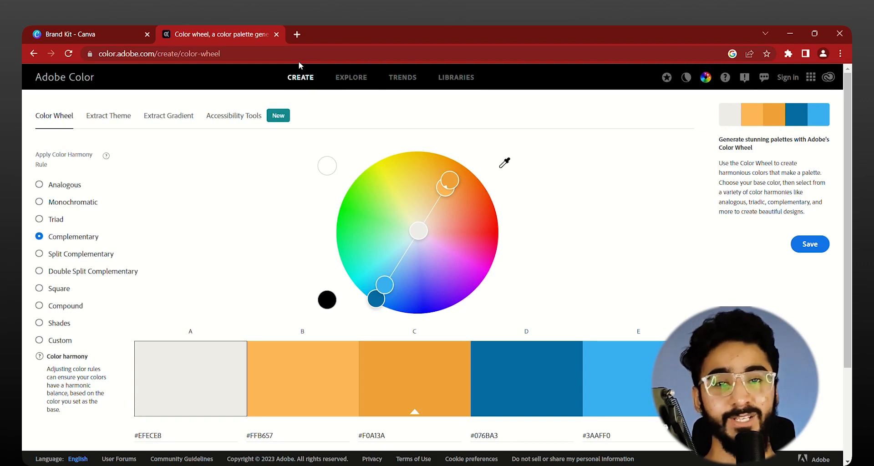
Step: Close Adobe Color, dismiss the color picker in the KFC Brand Kit and bring up its Fonts section
left_click(276, 35)
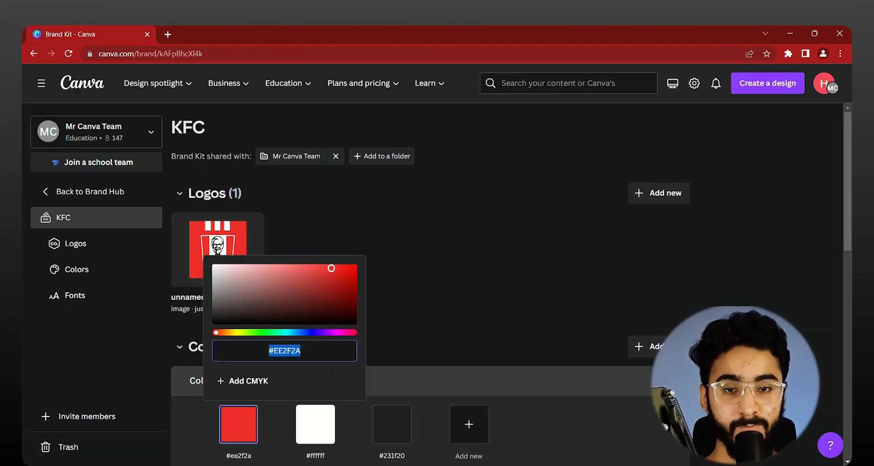
left_click(464, 274)
scroll(339, 250, "down", 9)
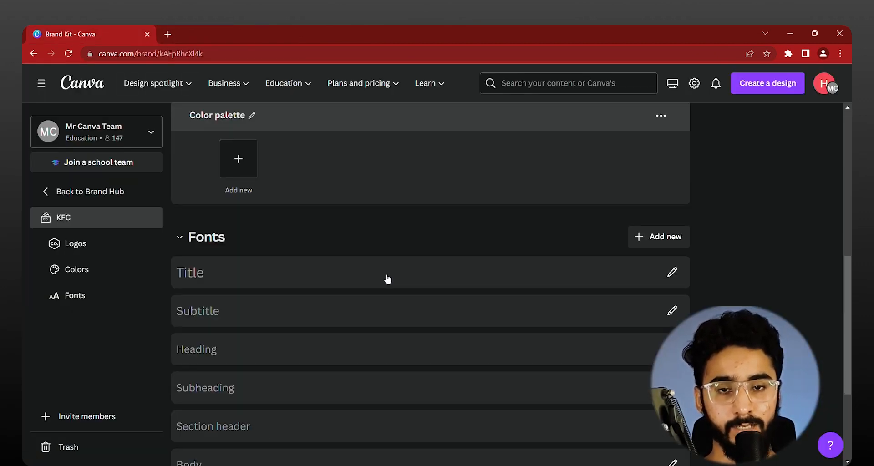
scroll(439, 277, "up", 2)
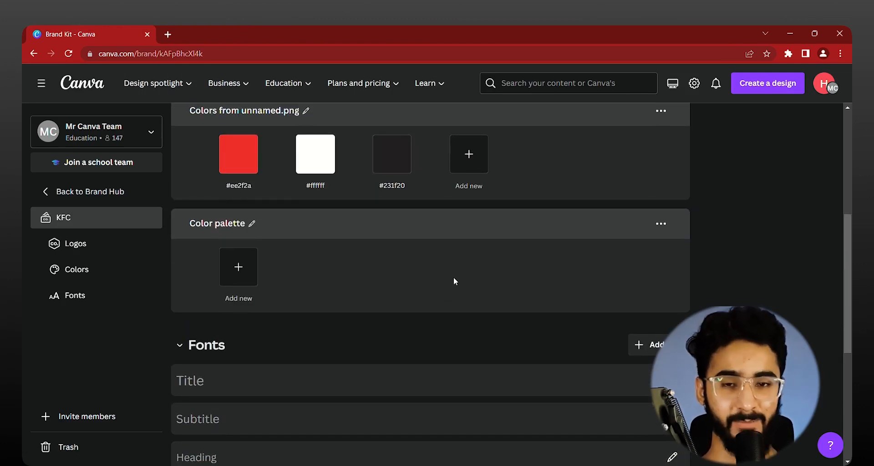
scroll(510, 346, "down", 2)
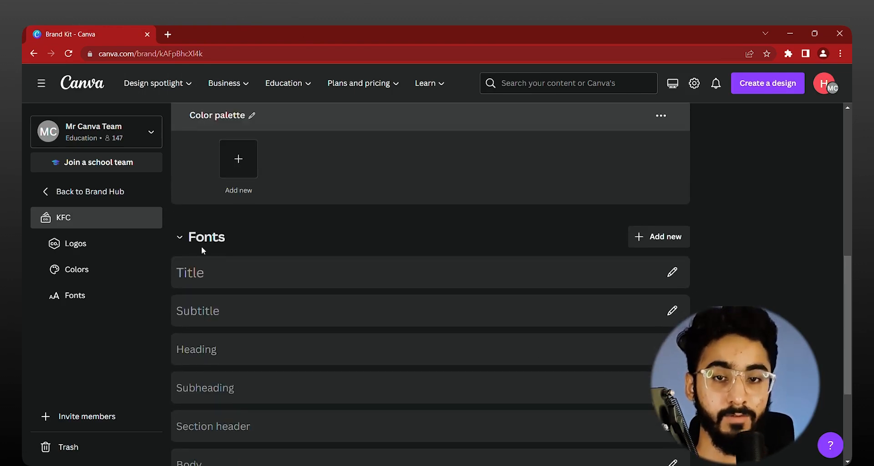
Step: Search Google Images for kfc in a new browser tab and preview the Family Bucket advert
left_click(167, 35)
type("kfc")
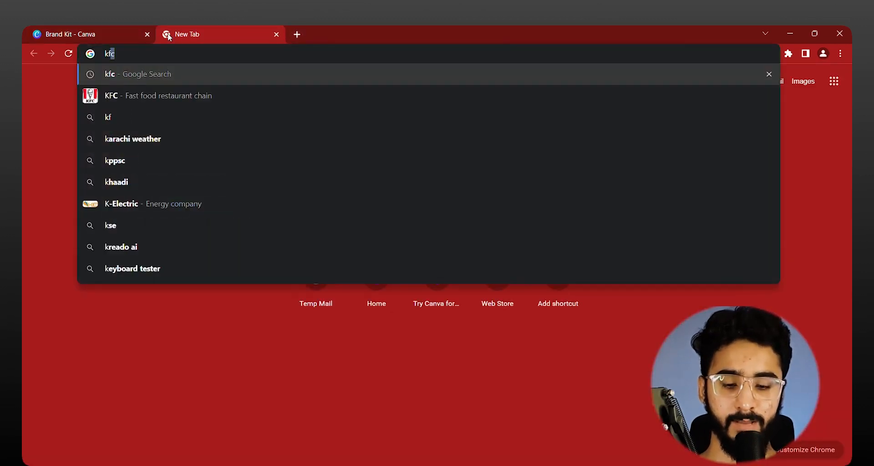
key("Return")
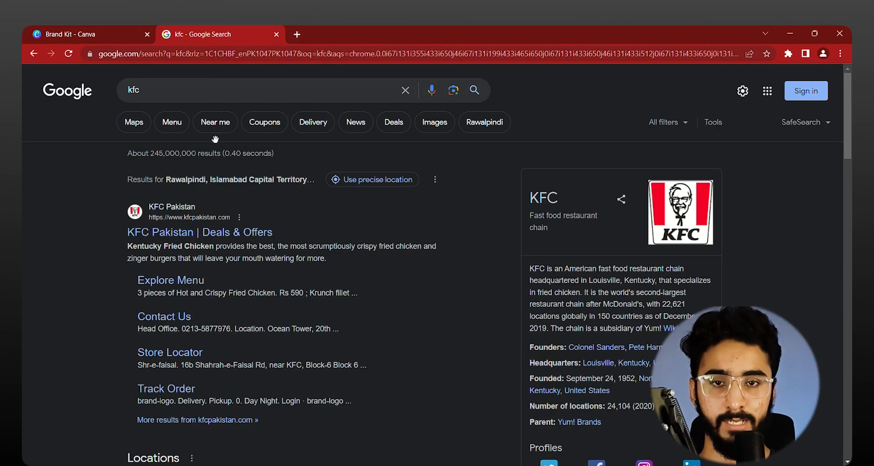
left_click(441, 130)
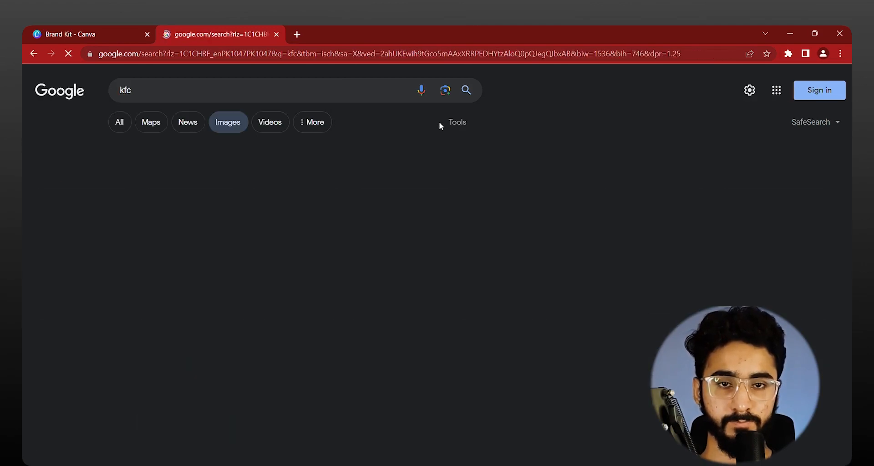
left_click(423, 232)
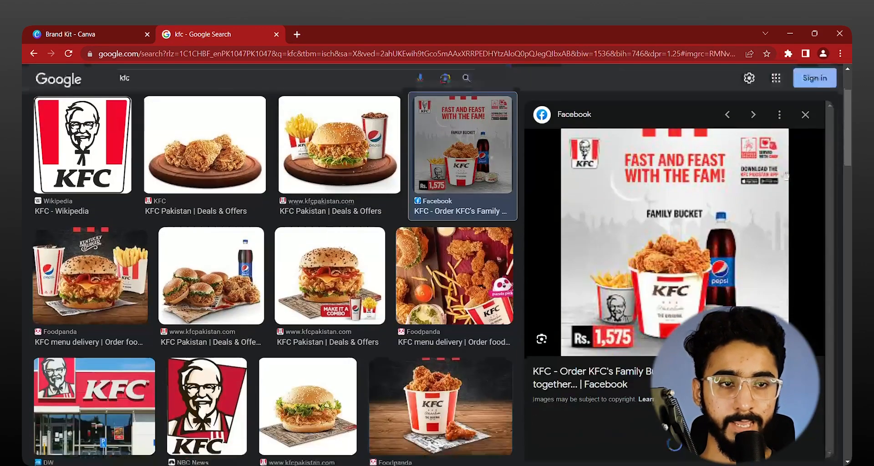
Step: Look through further KFC image results, preview the BBQ Fried Chicken Sandwich banner and return to the Brand Kit in Canva
scroll(321, 304, "down", 6)
scroll(322, 304, "down", 5)
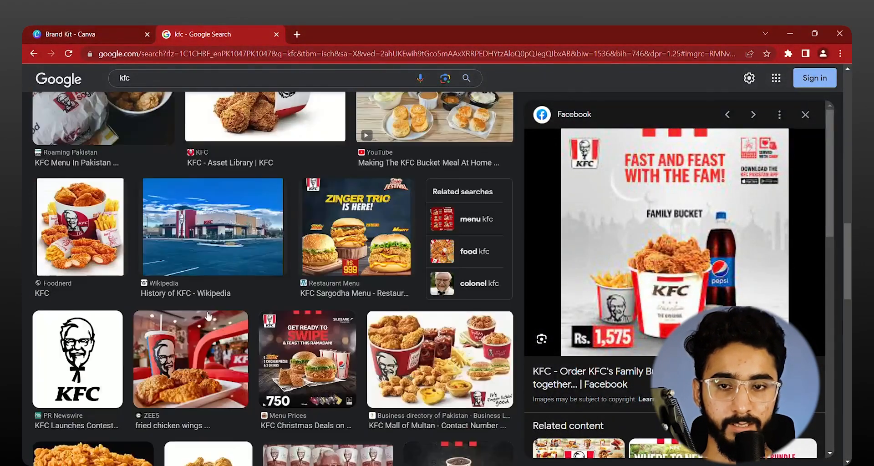
scroll(322, 303, "up", 5)
left_click(189, 272)
scroll(217, 280, "down", 10)
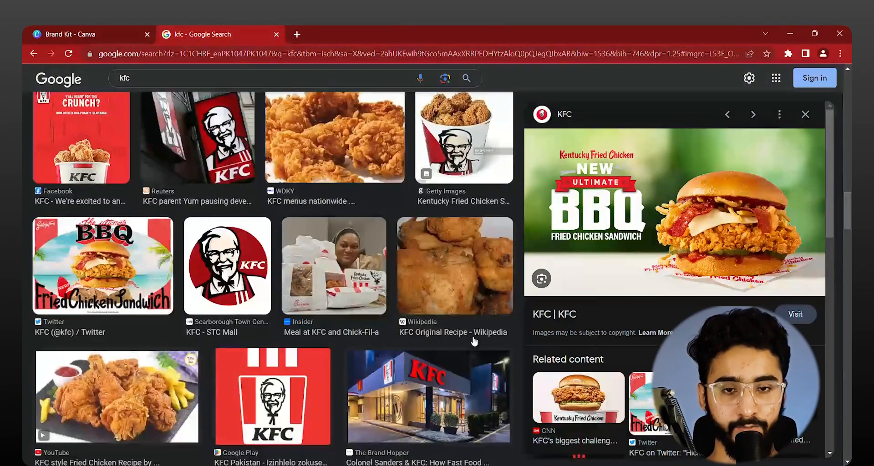
left_click(86, 34)
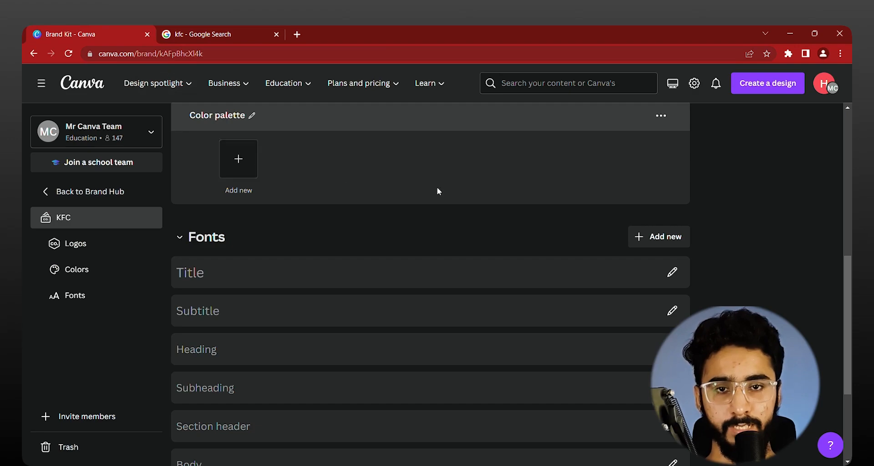
scroll(437, 188, "up", 5)
Step: Search Google for a free download of the Gratelos font and open the Gratelos Display Font page on Dafont
left_click(222, 31)
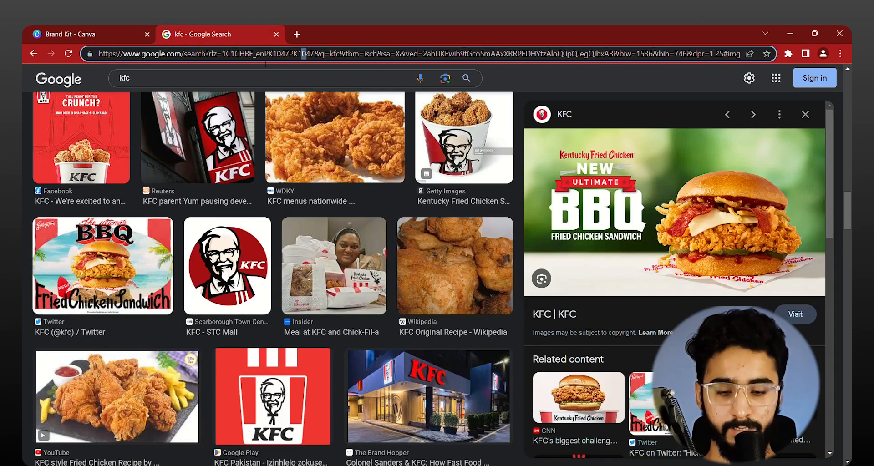
key("ctrl+a")
type("grateki")
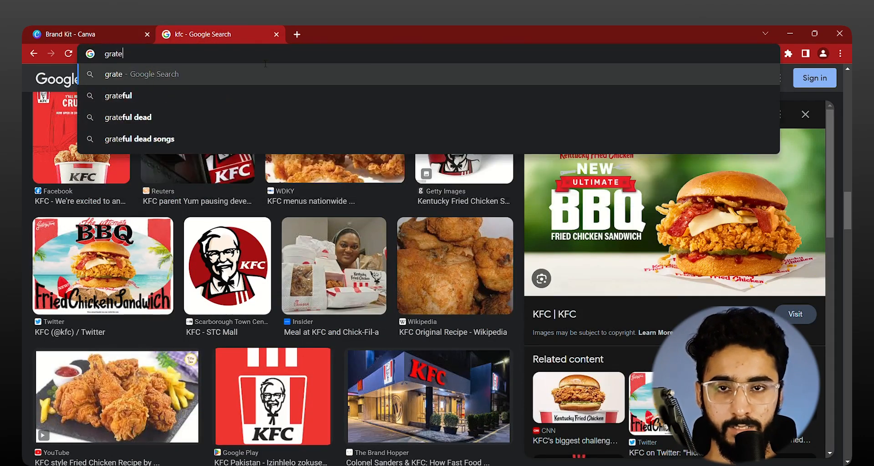
key("BackSpace")
key("BackSpace")
type("los ")
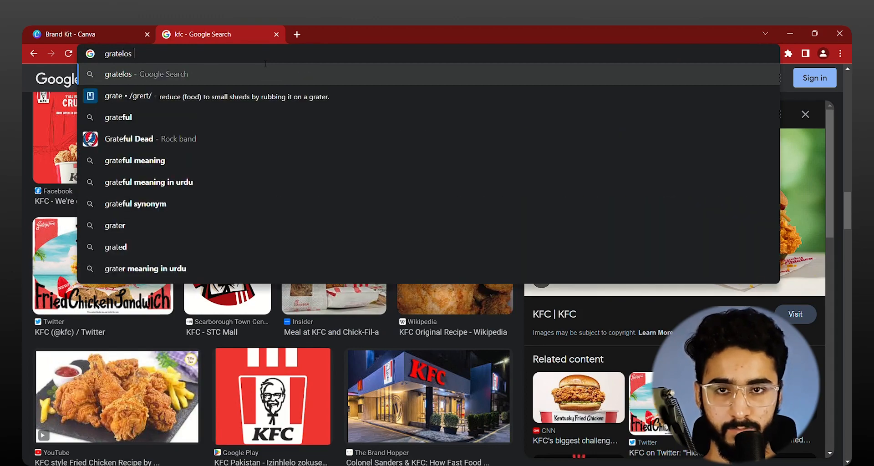
type("font free diowbn")
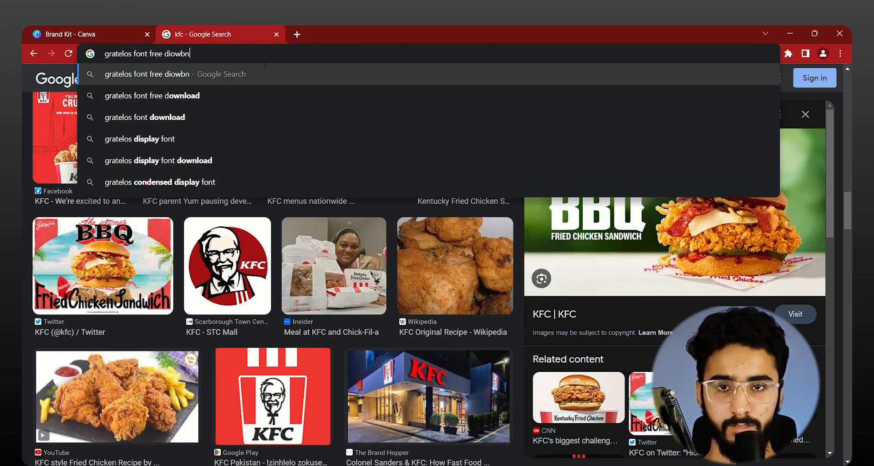
key("Return")
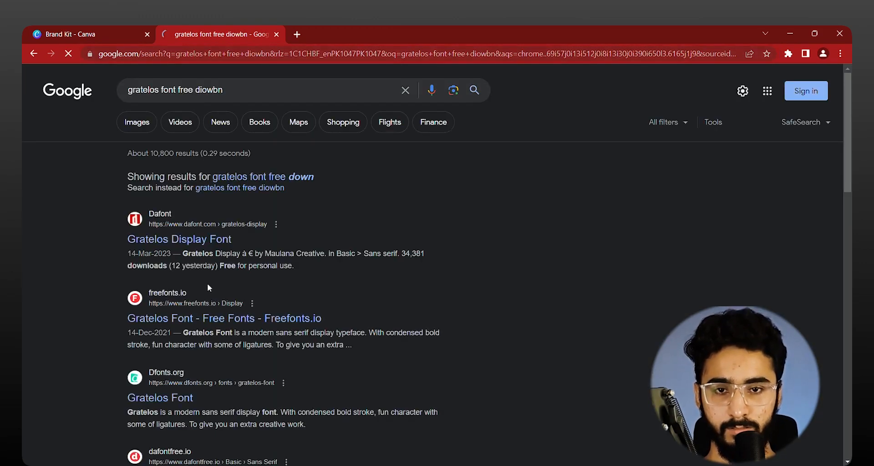
left_click(171, 239)
Step: Upload the Gratelos Display font to the KFC Brand Kit in Canva and close the Uploaded fonts dialog
key("ctrl+shift+Tab")
scroll(469, 304, "down", 5)
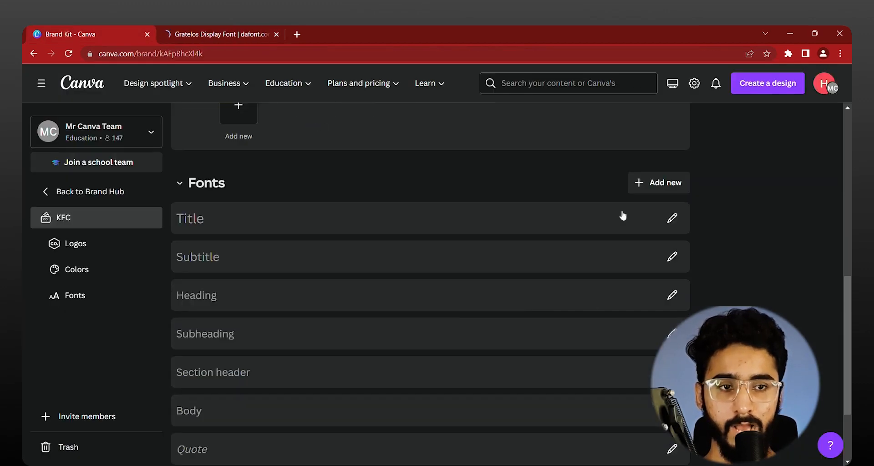
left_click(659, 182)
left_click(705, 264)
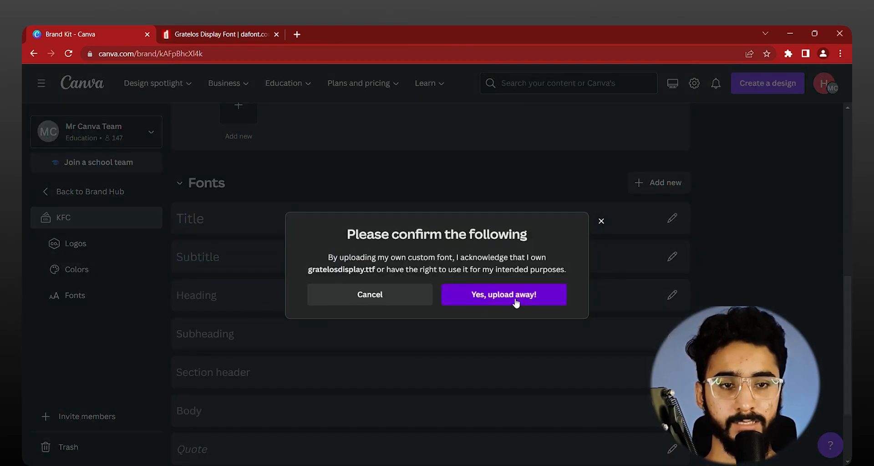
left_click(513, 300)
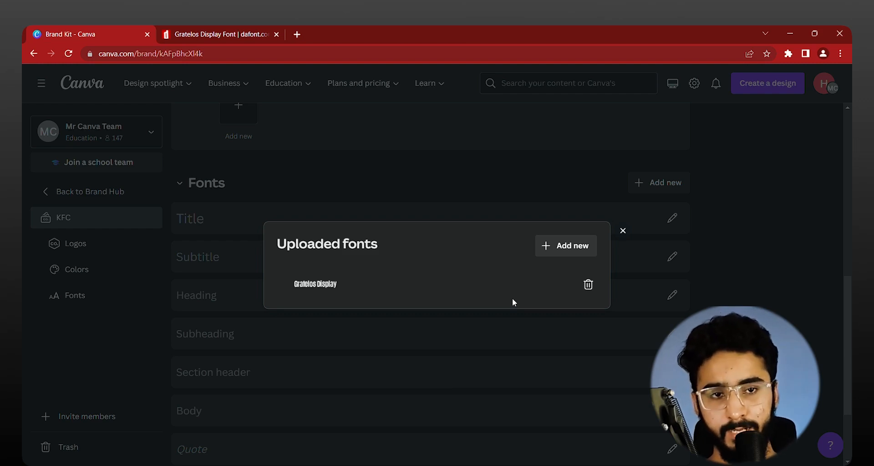
left_click(471, 168)
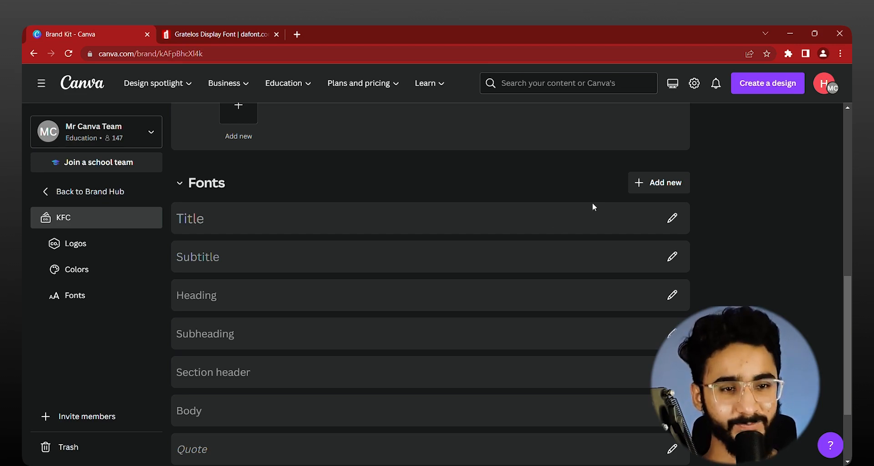
left_click(666, 189)
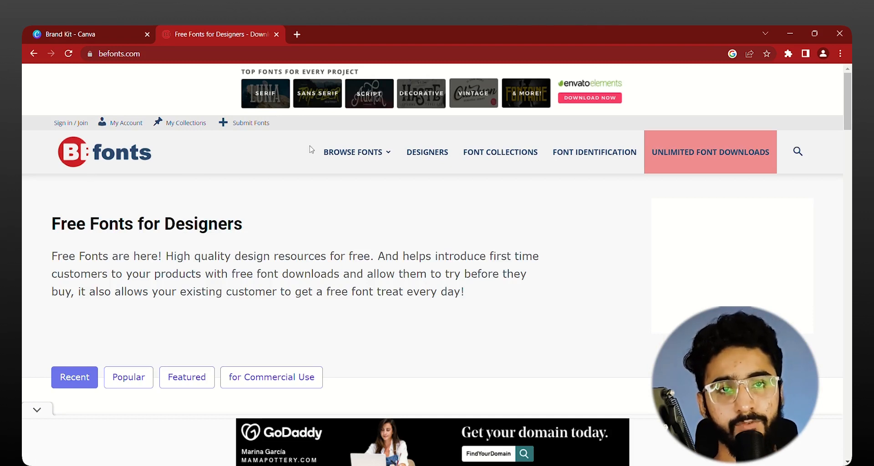
Step: Look through the font categories and styles on Befonts and search the site for script
mouse_move(323, 157)
mouse_move(350, 209)
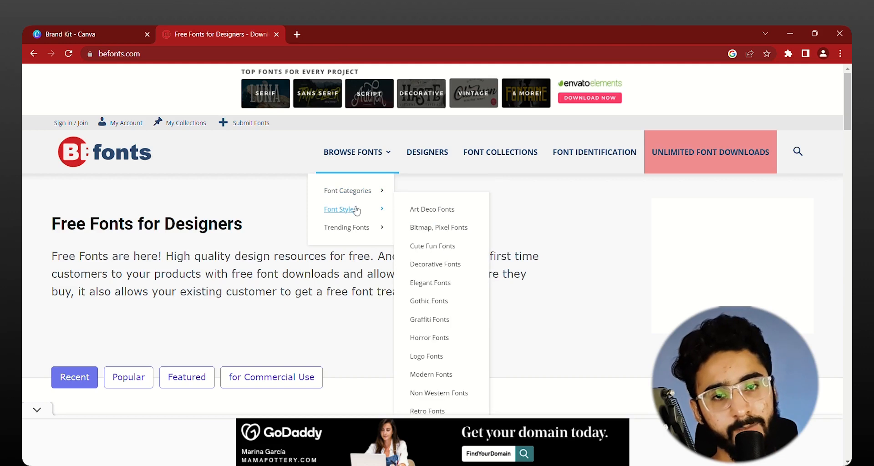
mouse_move(378, 228)
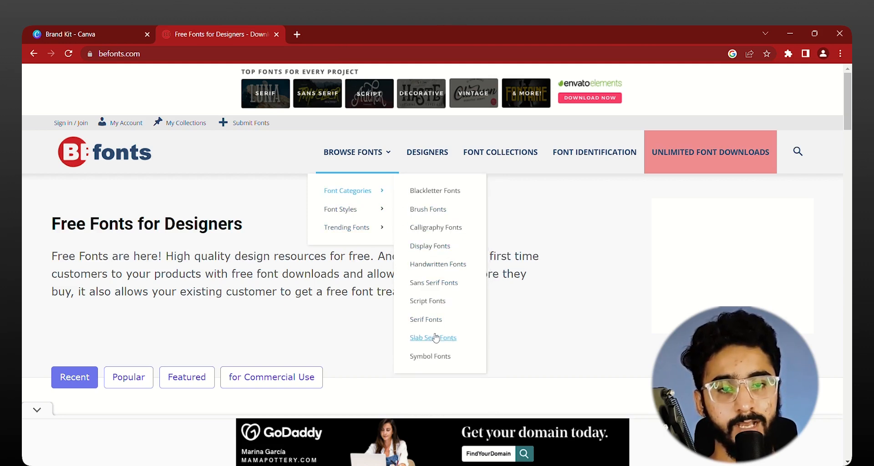
left_click(802, 155)
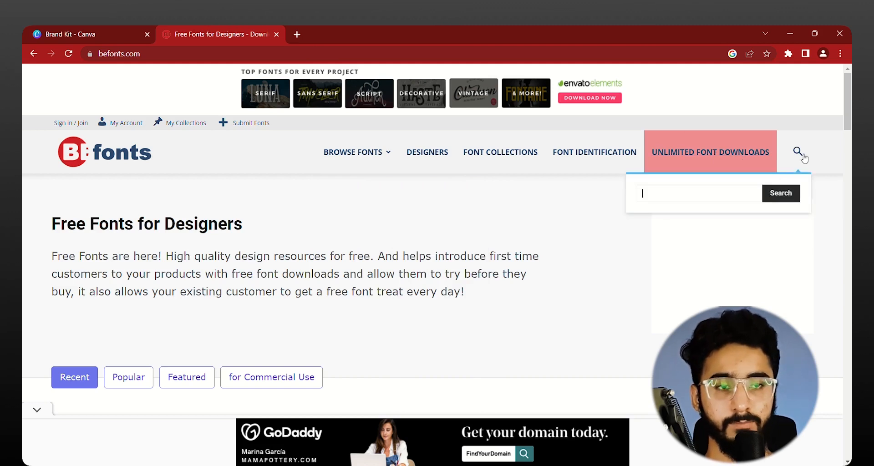
type("script")
key("Return")
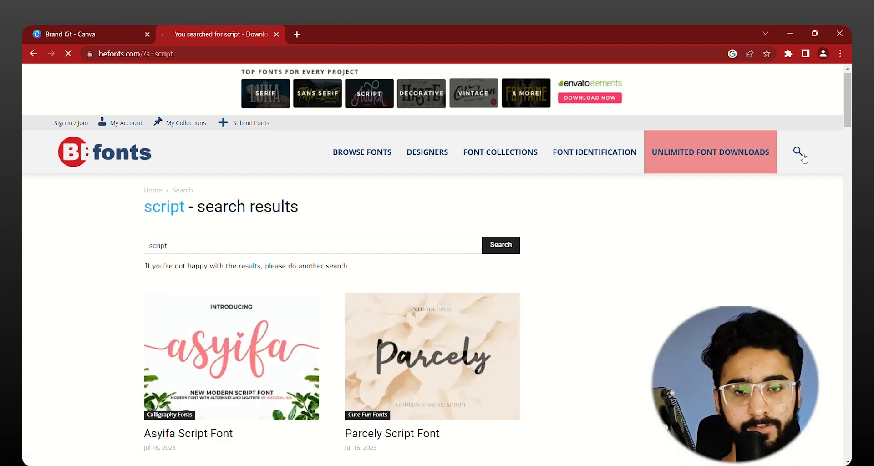
Step: Browse the script search results and open the Engaging Script Font page, dismissing the advert
scroll(663, 263, "down", 5)
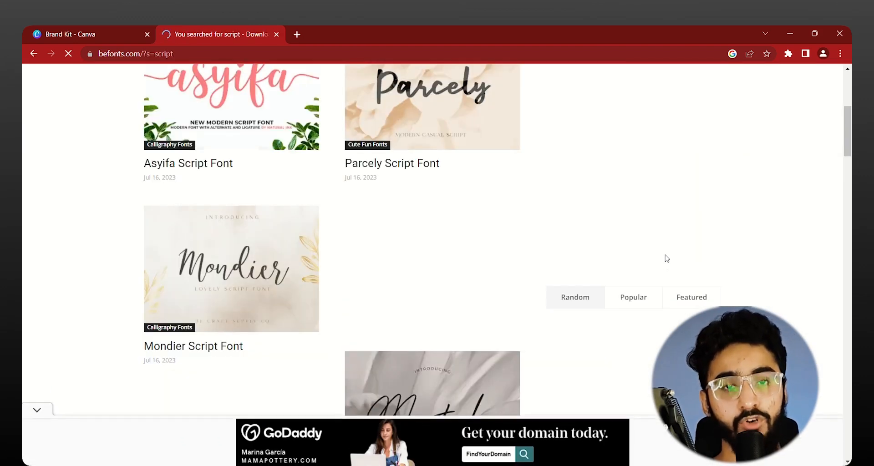
scroll(598, 261, "down", 5)
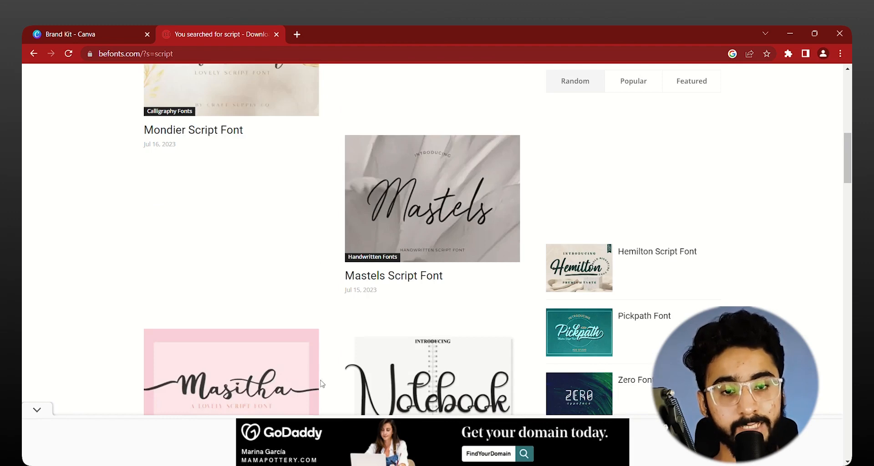
scroll(130, 327, "down", 10)
scroll(129, 326, "down", 5)
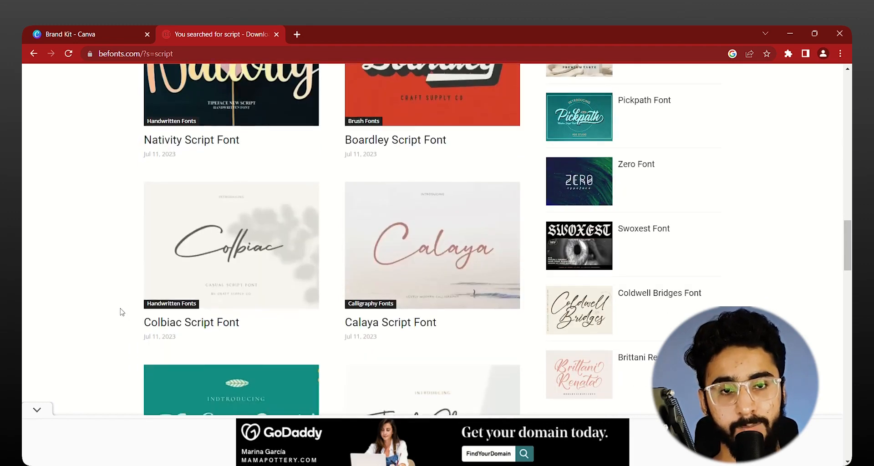
scroll(121, 314, "down", 8)
scroll(121, 312, "down", 10)
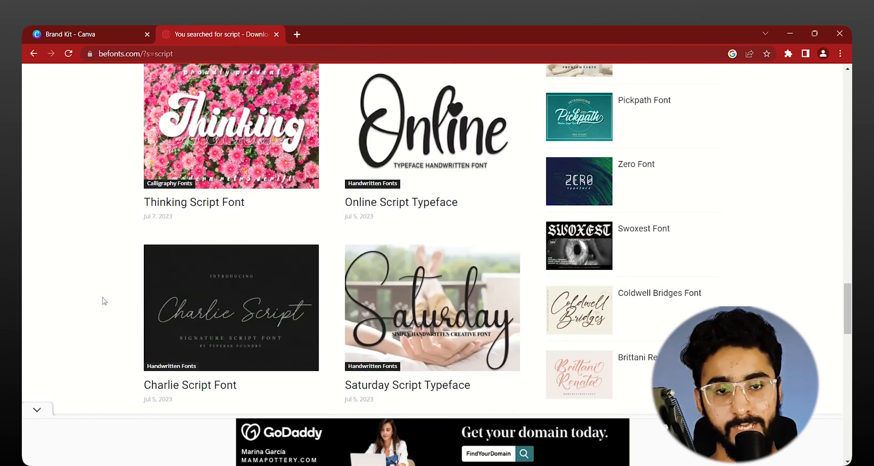
left_click(192, 195)
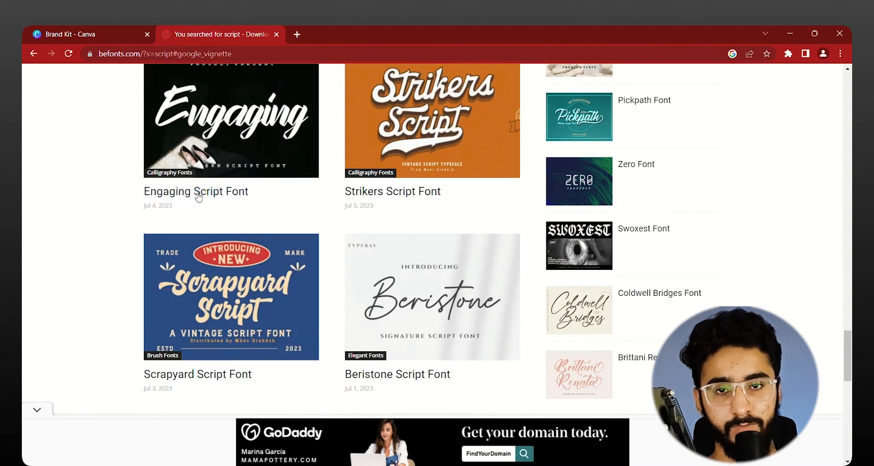
left_click(628, 173)
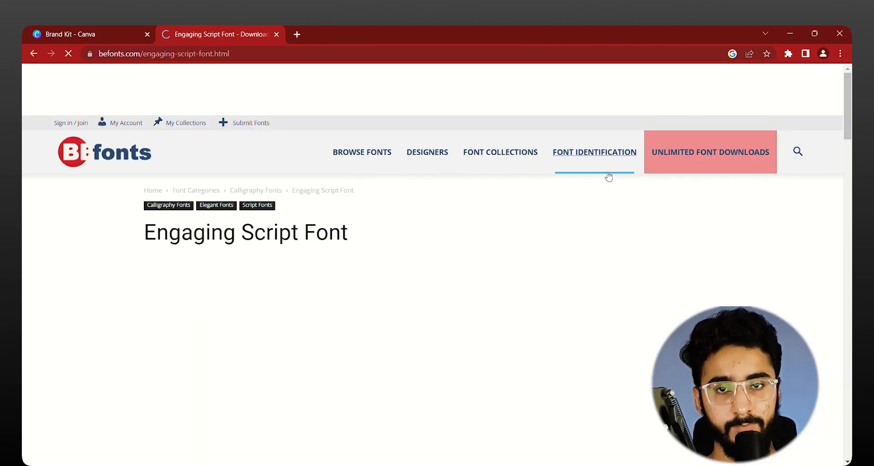
Step: Review the Engaging Script Font's licence and sample text on its page and download the font
scroll(192, 319, "down", 10)
scroll(162, 328, "down", 10)
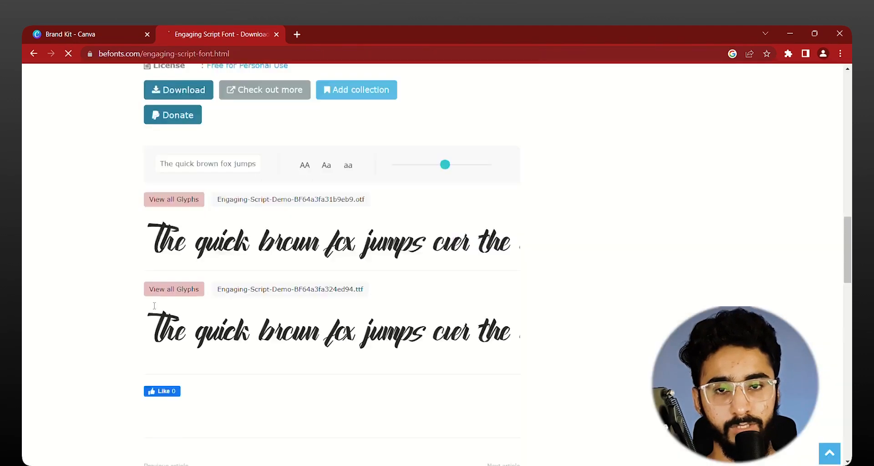
scroll(166, 315, "up", 5)
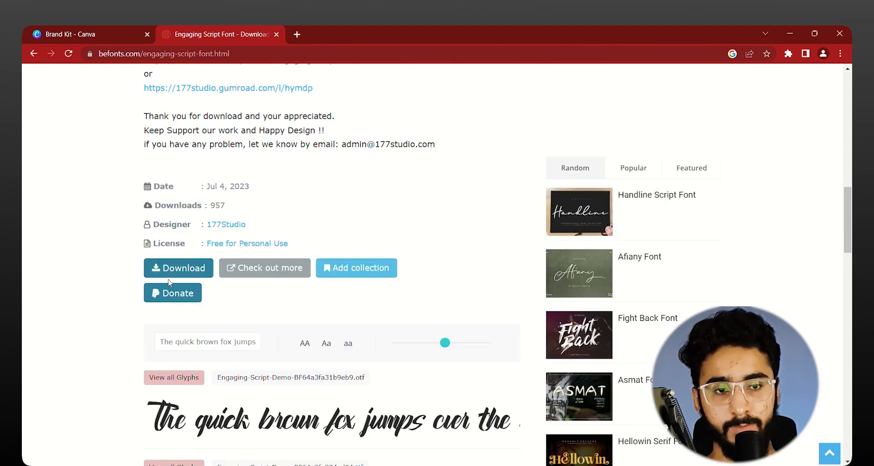
scroll(176, 287, "down", 3)
scroll(179, 281, "up", 3)
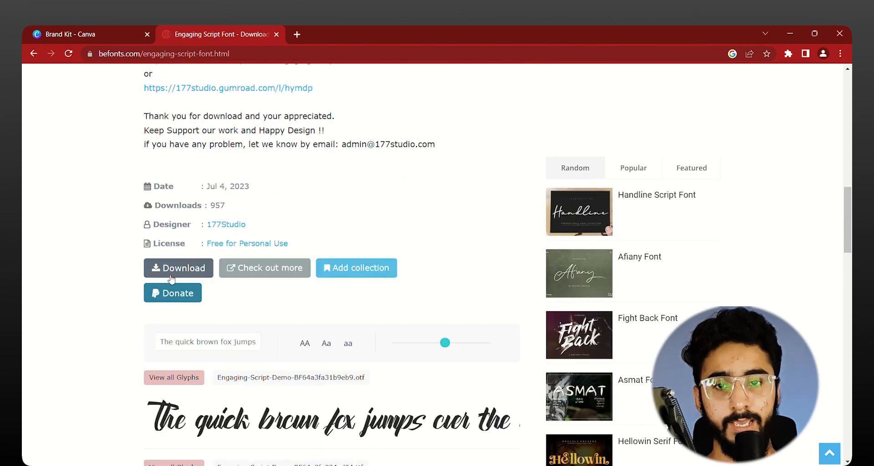
left_click(184, 269)
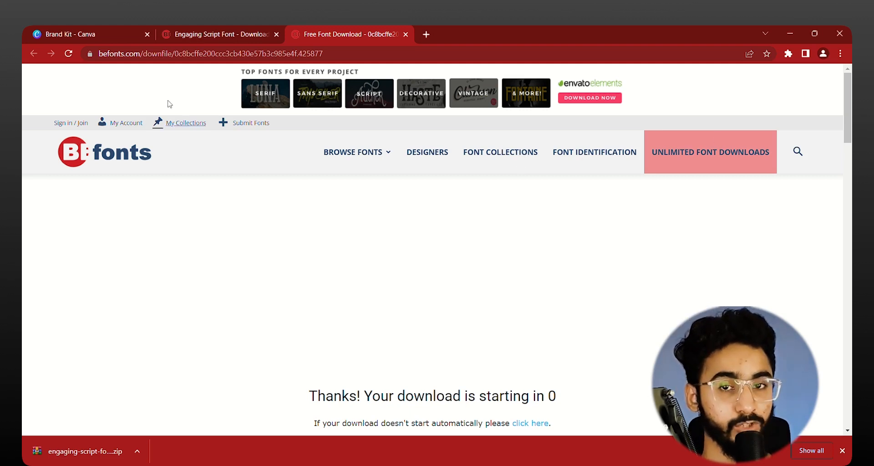
Step: Upload the downloaded Engaging Script font to the KFC Brand Kit in Canva and close both Befonts tabs
left_click(85, 34)
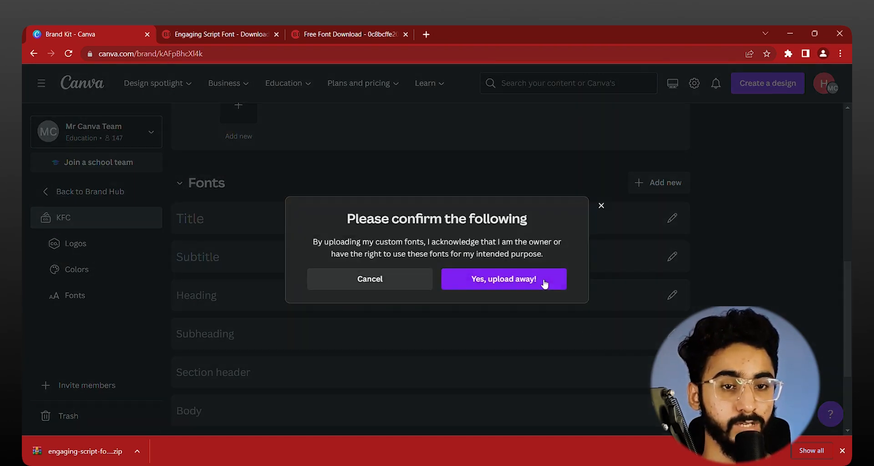
left_click(542, 279)
left_click(227, 34)
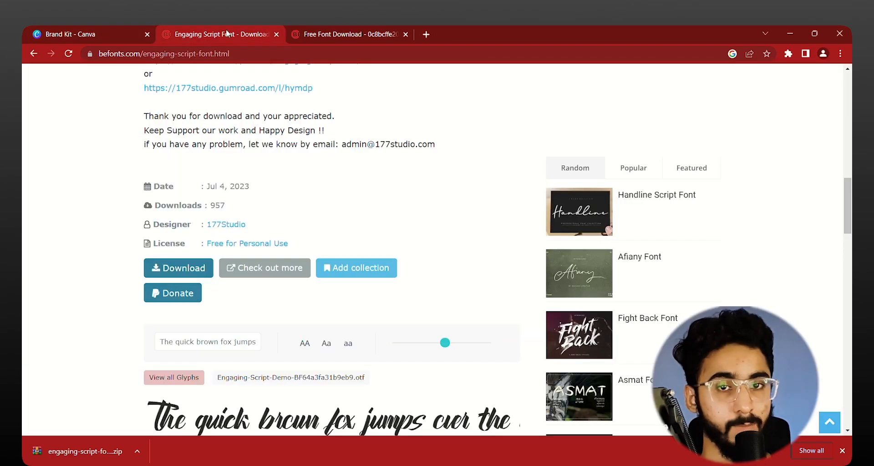
left_click(276, 35)
left_click(277, 34)
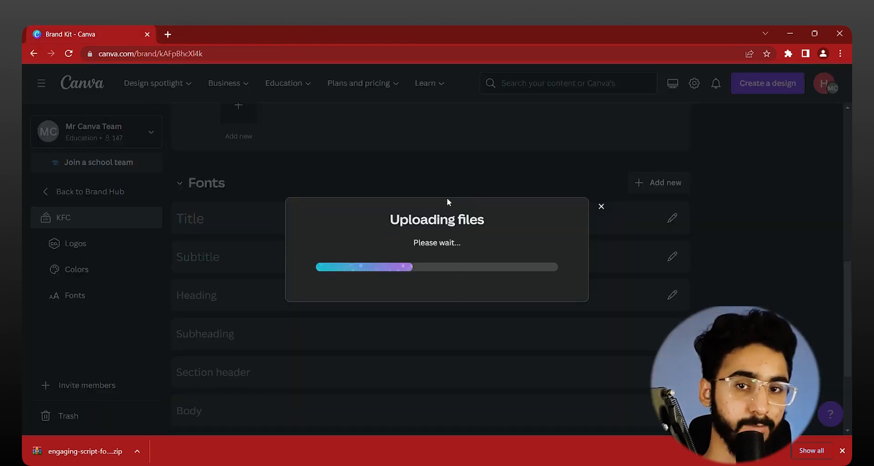
left_click(841, 451)
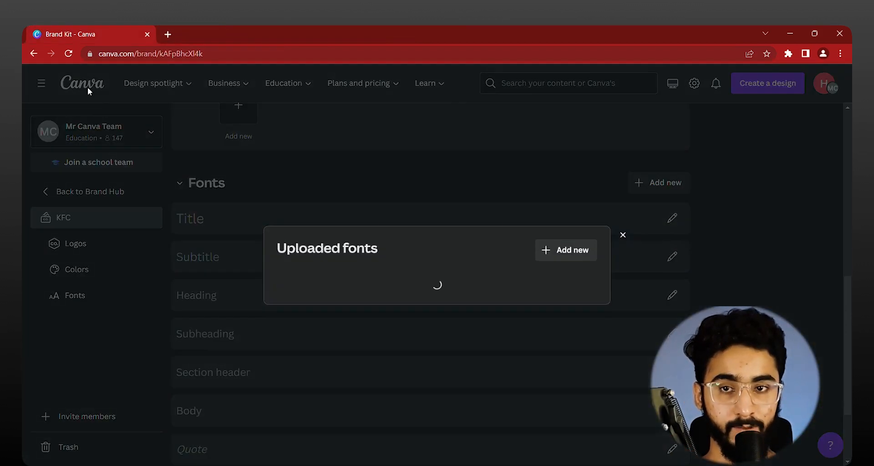
Step: Create a new folder named KFC in Canva's Projects
left_click(86, 83)
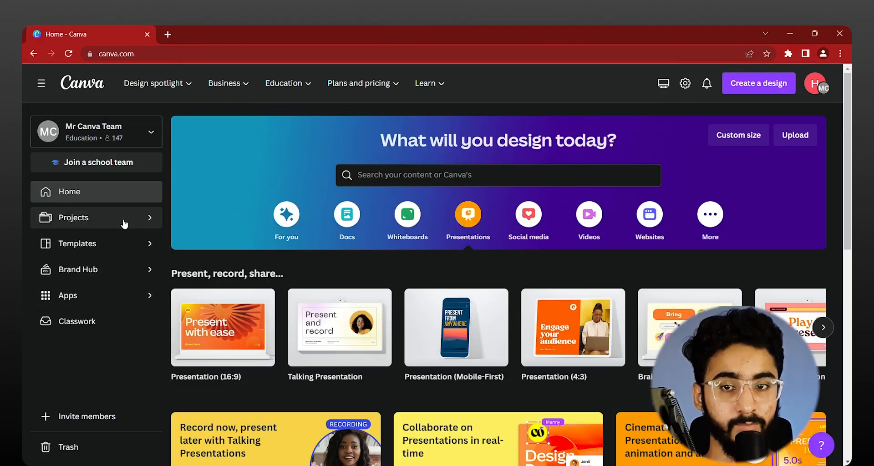
left_click(122, 221)
left_click(815, 132)
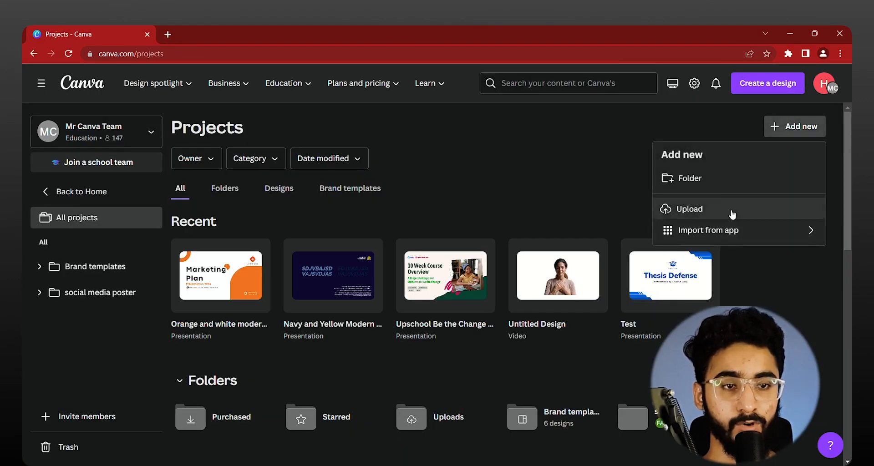
left_click(728, 180)
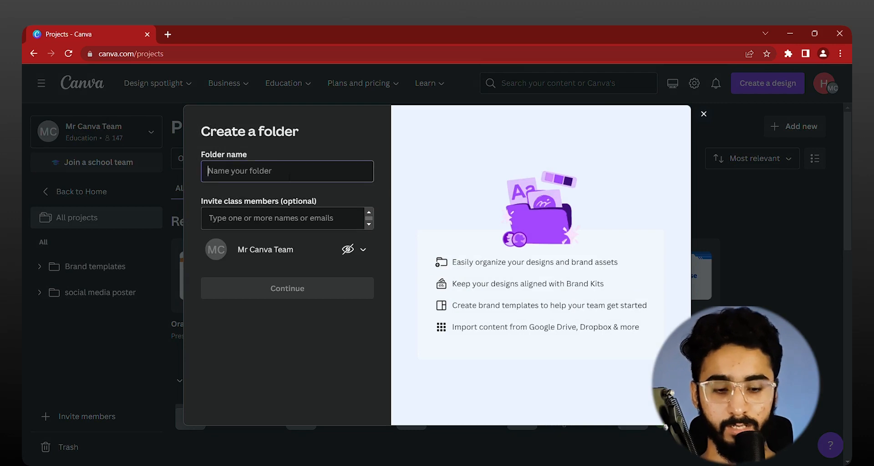
type("K")
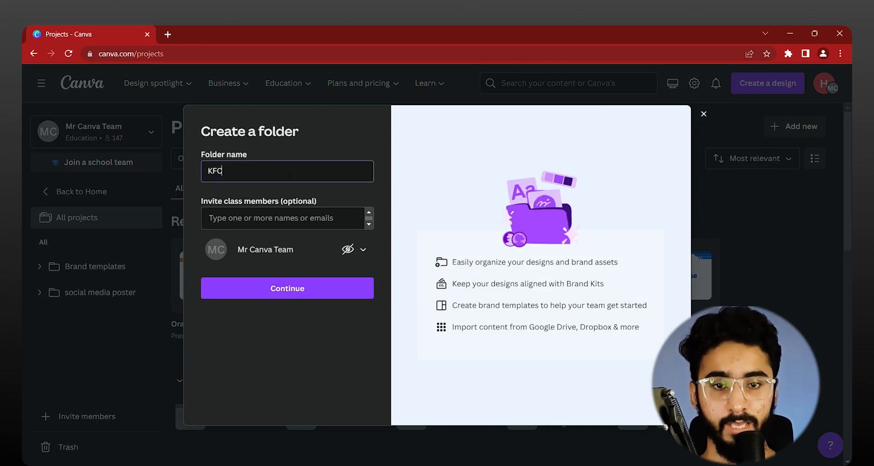
type("FC")
left_click(305, 290)
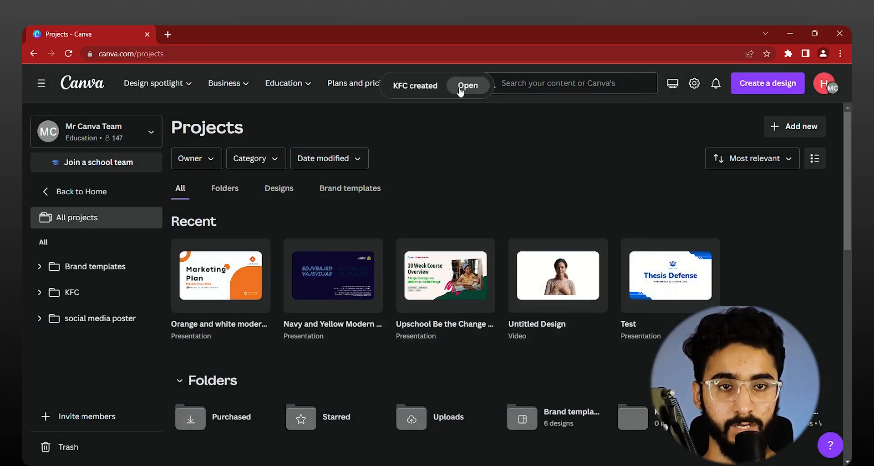
Step: Open the new KFC folder and create a blank Presentation (16:9) design in it
left_click(461, 87)
left_click(719, 128)
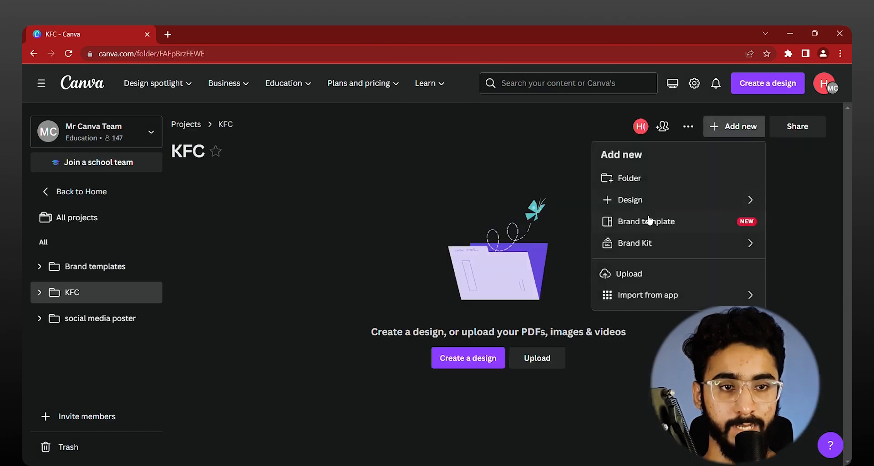
left_click(658, 201)
left_click(629, 176)
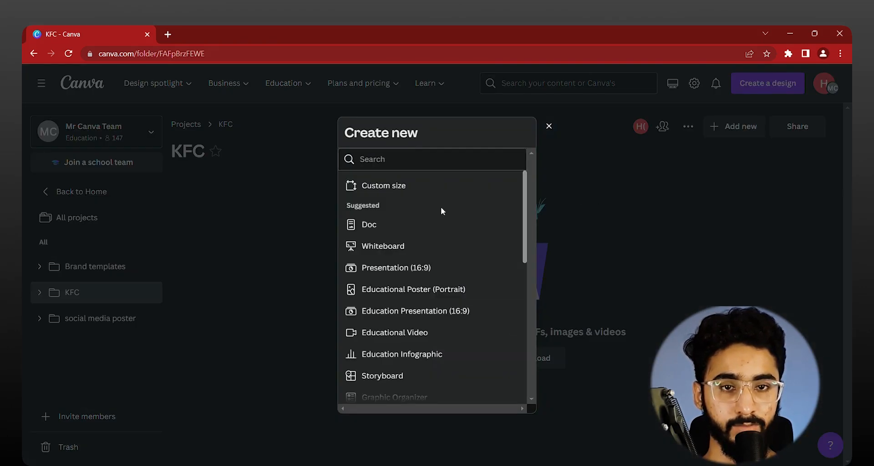
left_click(416, 160)
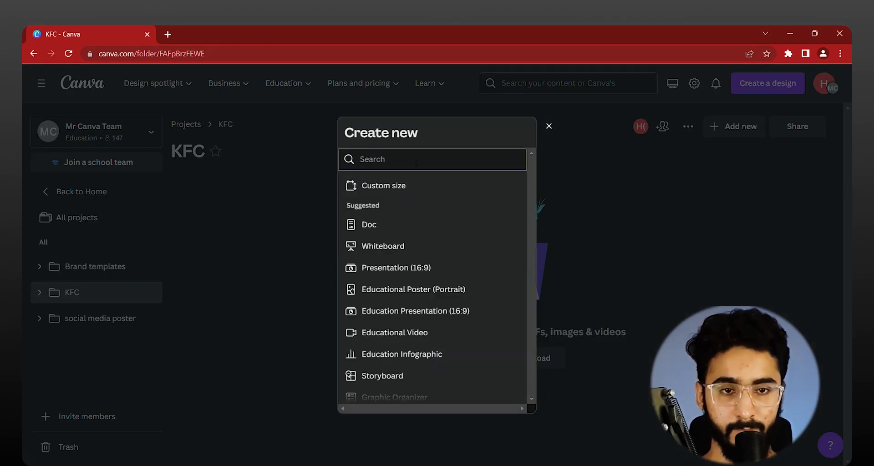
left_click(442, 273)
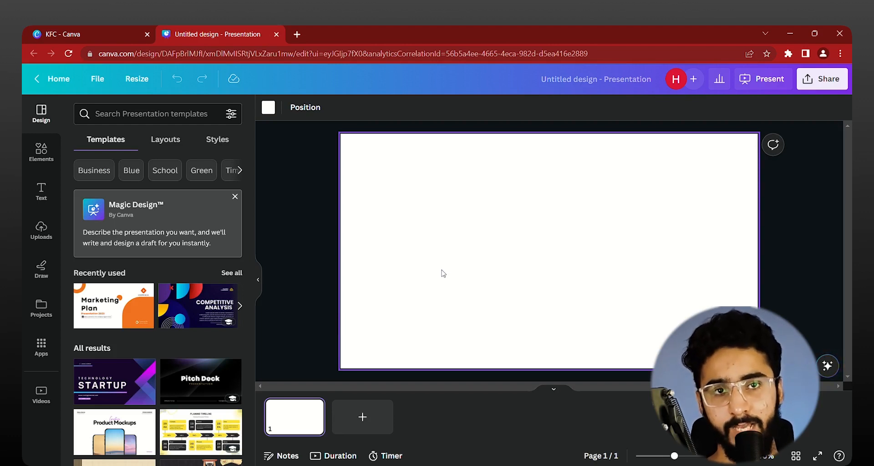
Step: Rename the untitled presentation as KFC PITCH DECK
left_click(600, 73)
key("BackSpace")
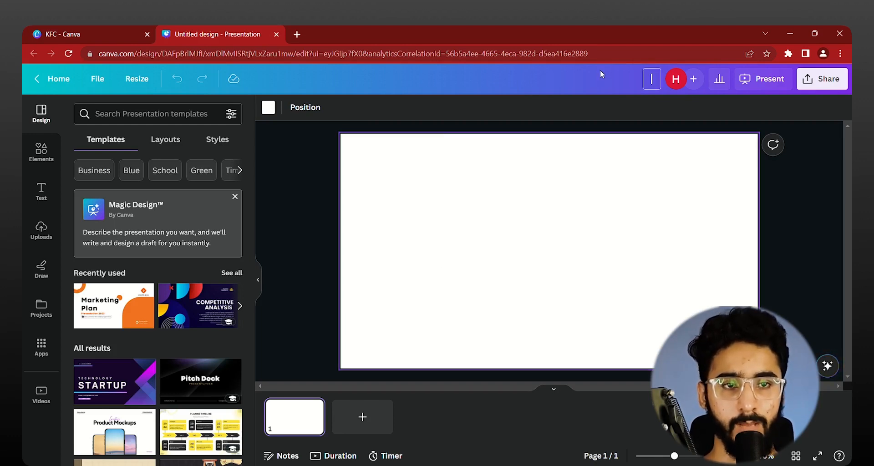
type("KFC PIT")
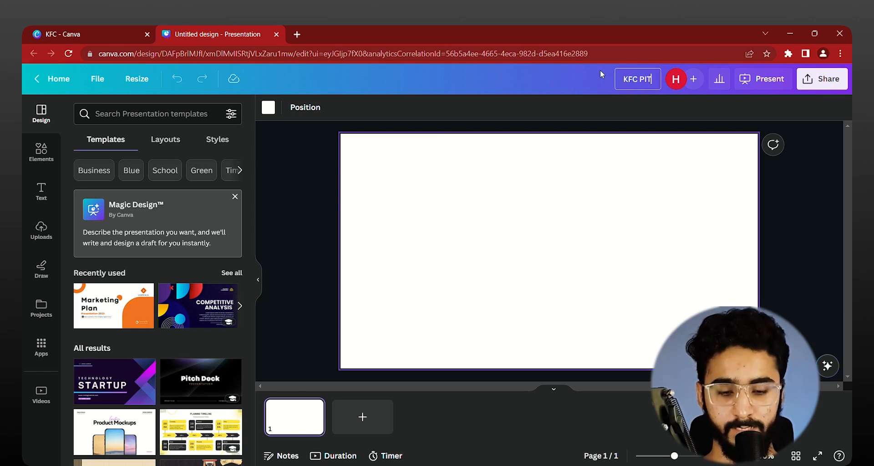
type("CH DECK")
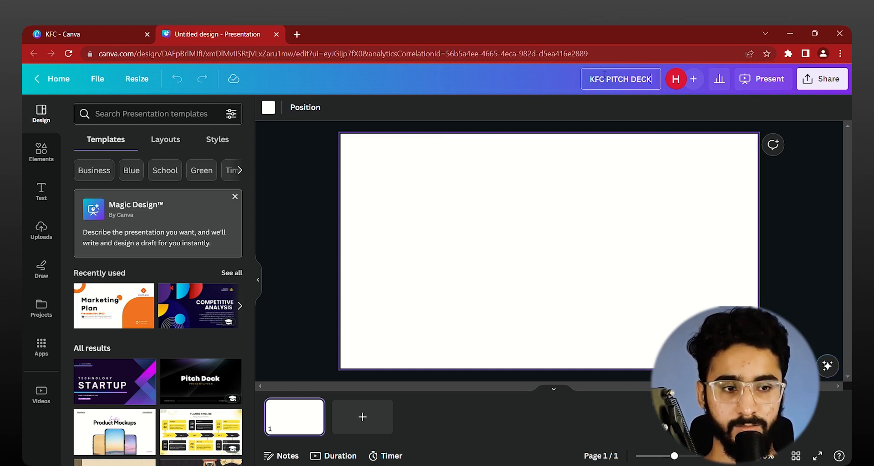
key("Return")
left_click(306, 179)
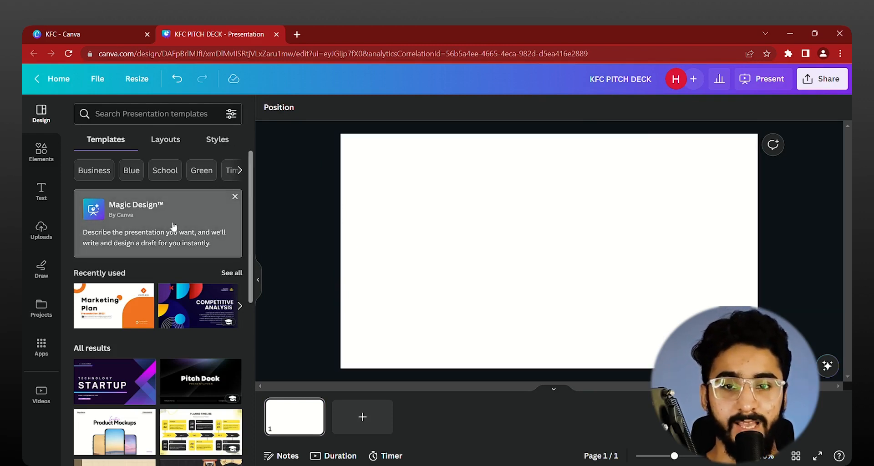
Step: Generate a presentation with Magic Design from the description "Crispy chicken brand pitch deck of 5 slides"
left_click(150, 230)
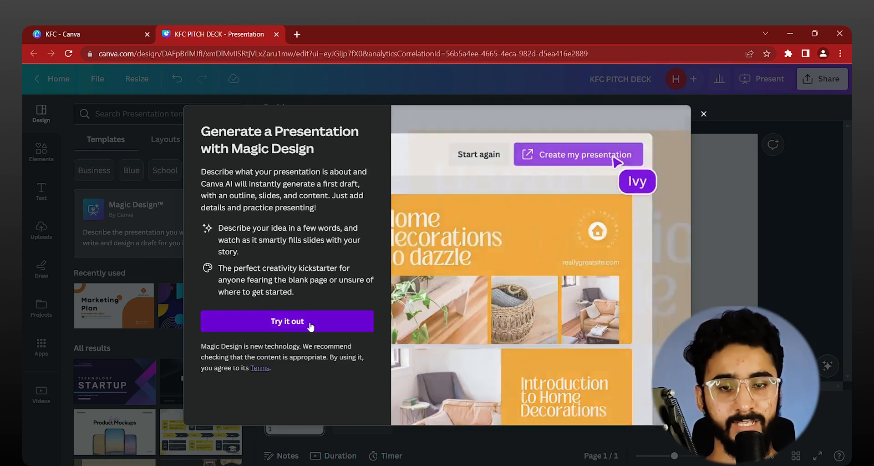
left_click(310, 326)
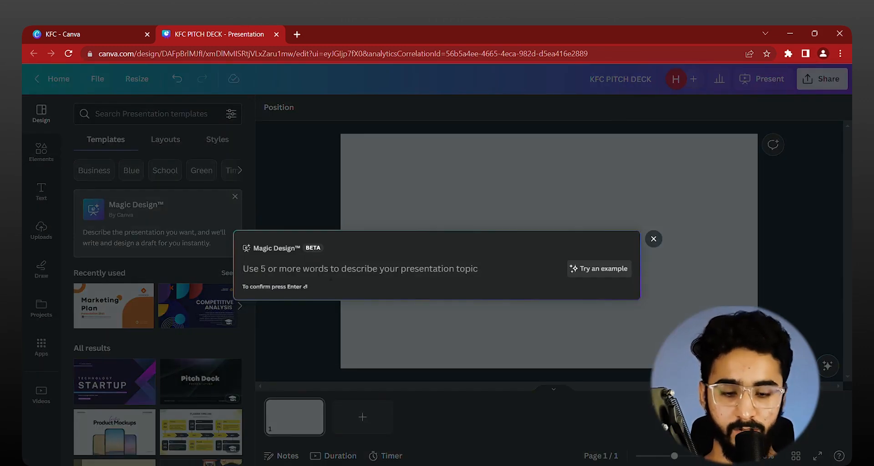
type("Crisp")
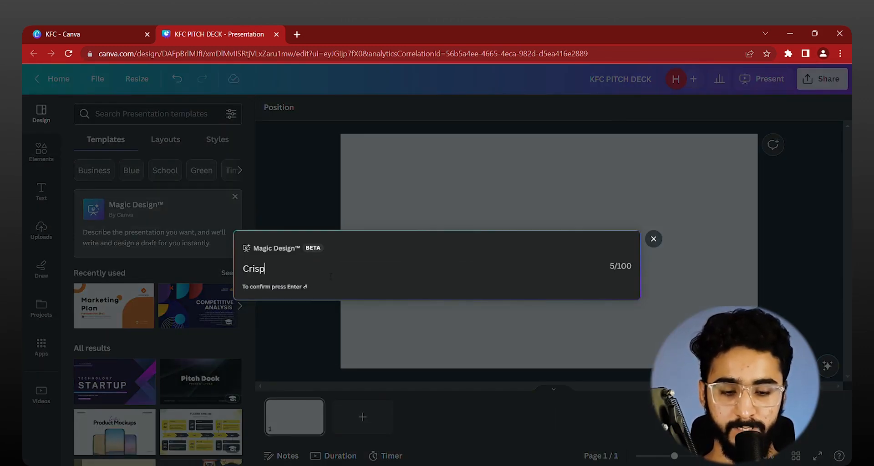
type("y chicken bra")
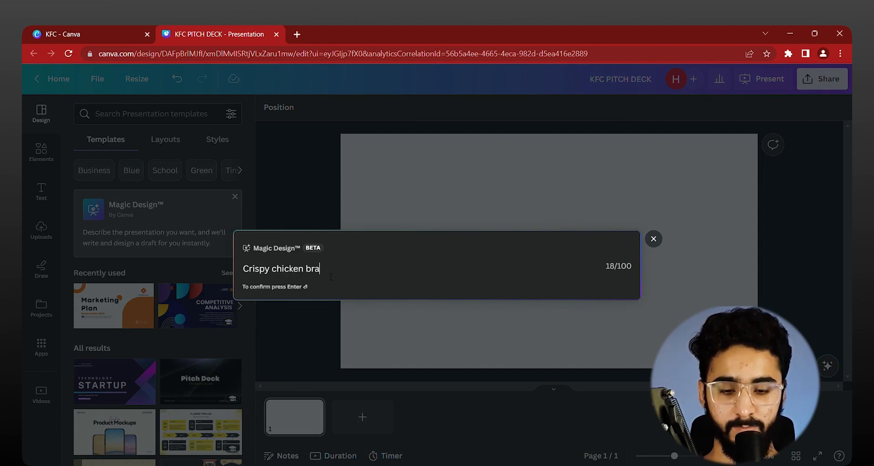
type("nd pitch deck for")
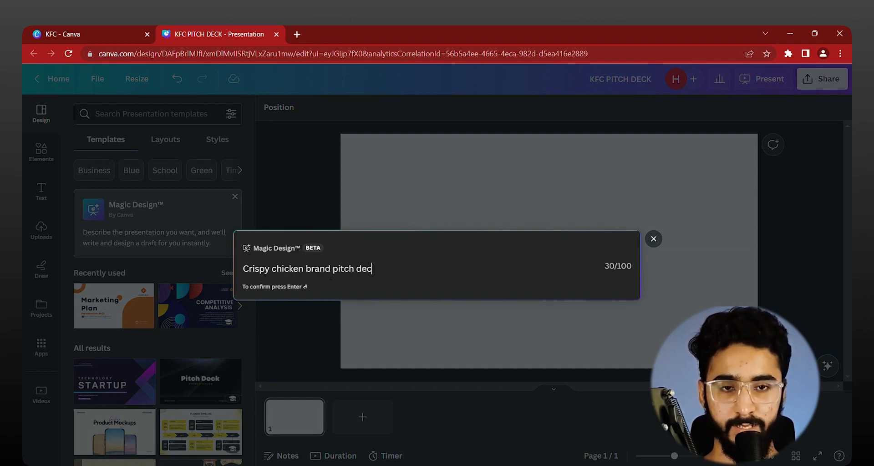
key("BackSpace")
key("BackSpace")
key("BackSpace")
type("of ")
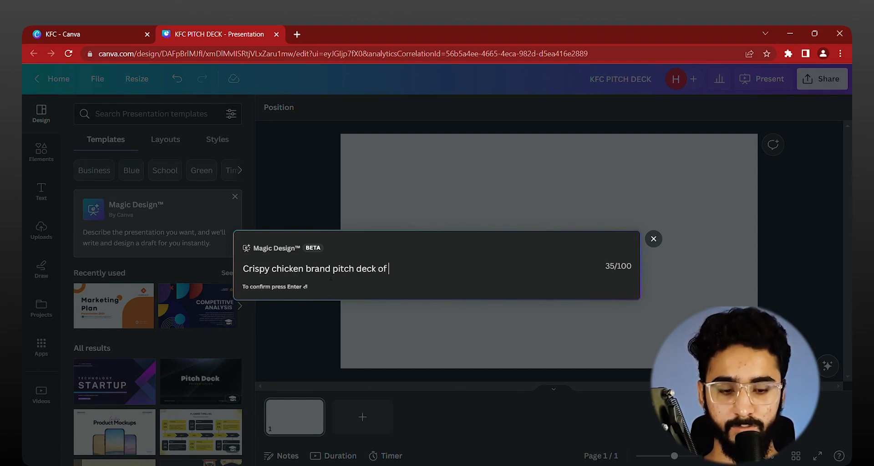
type("5 slides")
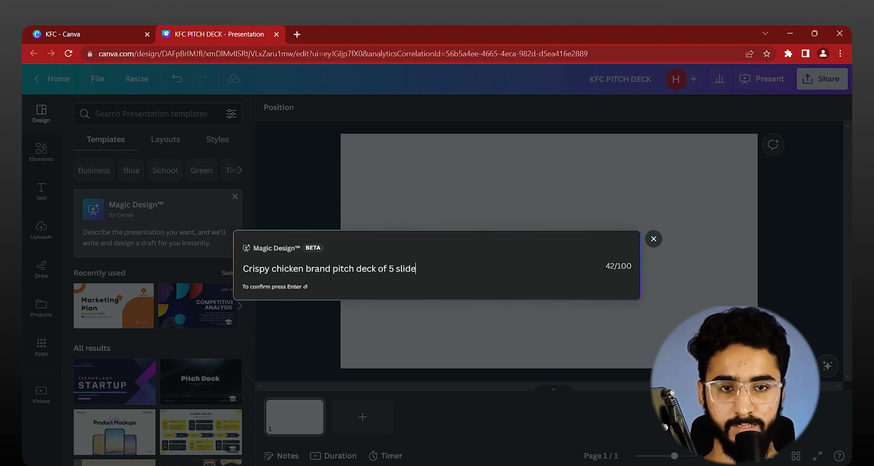
key("Return")
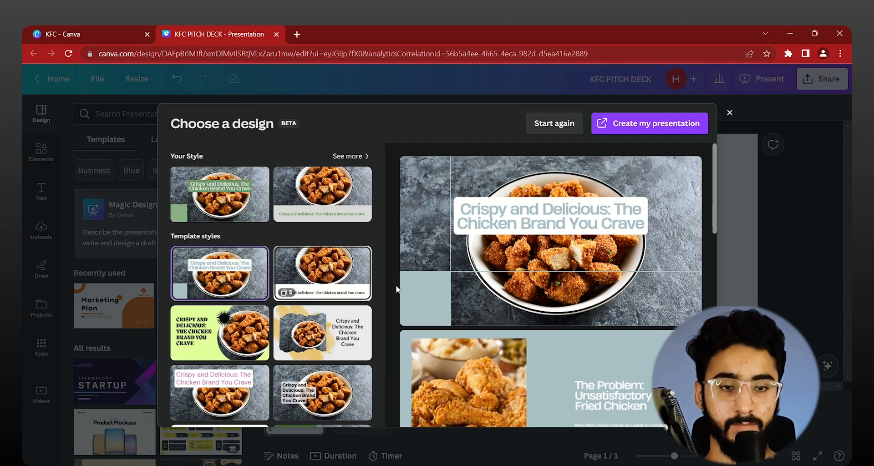
Step: Look through the initially selected design's slides, and select and preview the template style with a black serif title on a white band
scroll(633, 299, "down", 10)
scroll(615, 273, "up", 5)
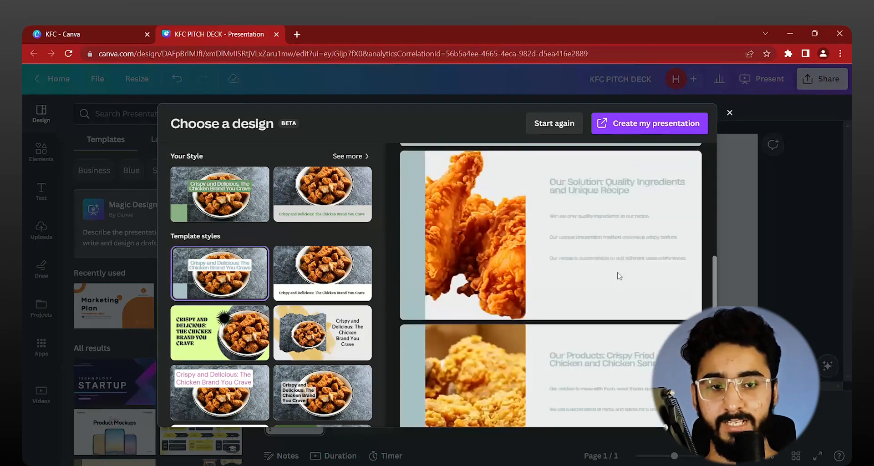
scroll(610, 278, "down", 6)
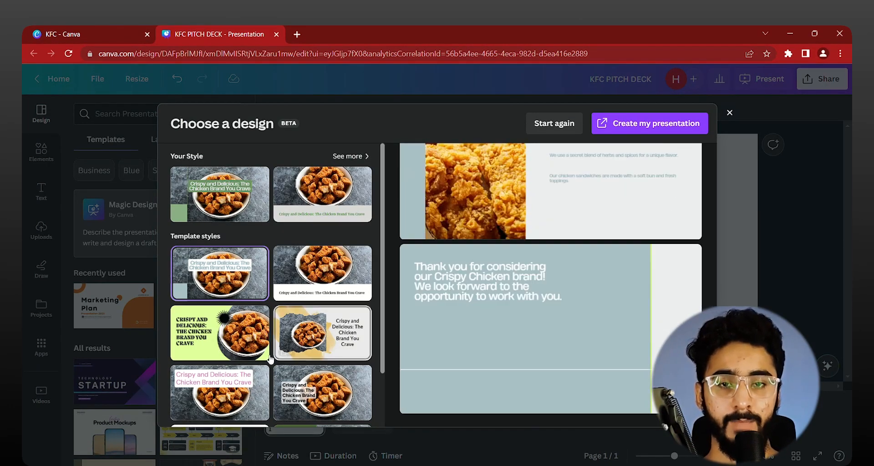
left_click(310, 292)
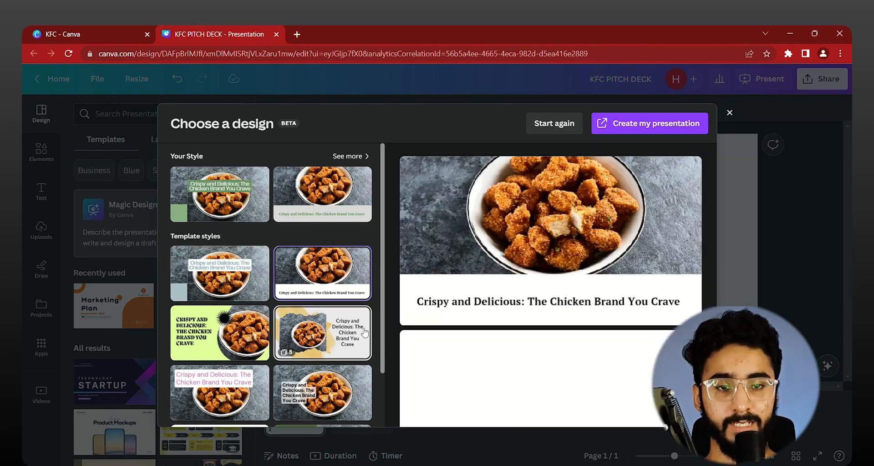
scroll(462, 322, "down", 2)
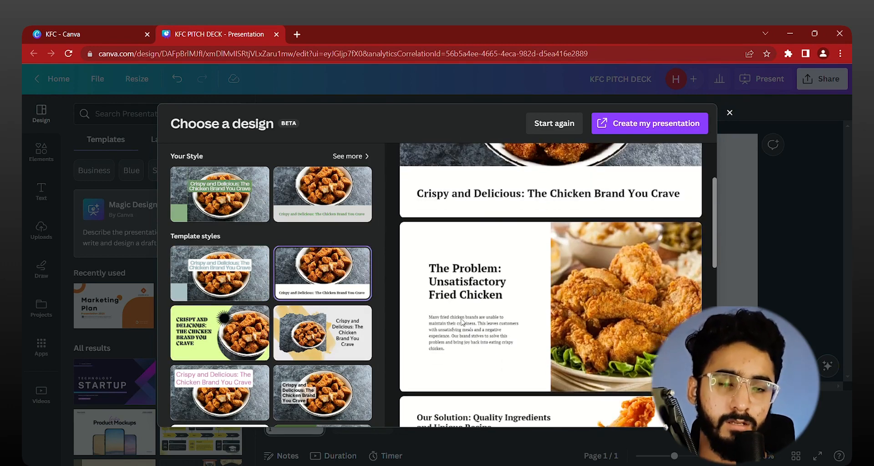
scroll(462, 322, "down", 3)
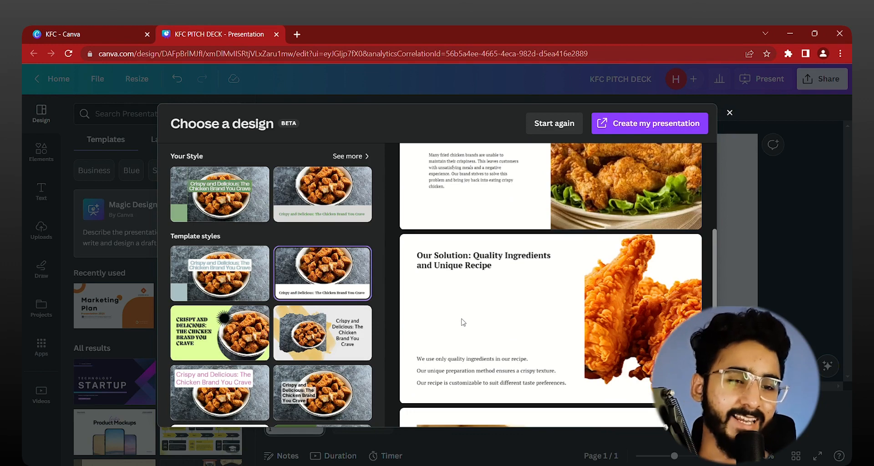
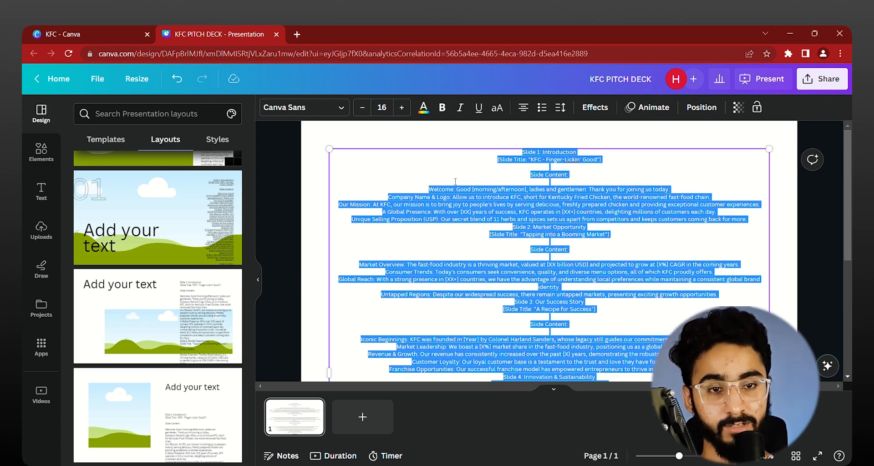
Step: Cut the Slide 1: Introduction section, through the Unique Selling Proposition line, out of the long text block
left_click(455, 182)
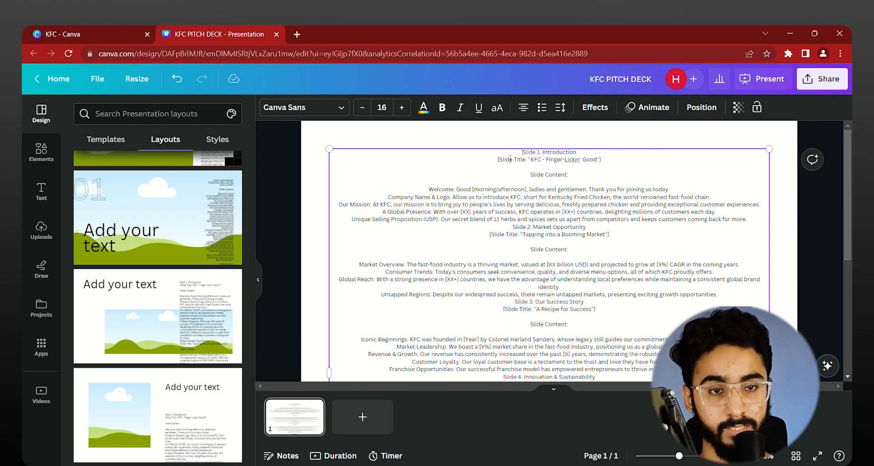
left_click_drag(510, 152, 633, 240)
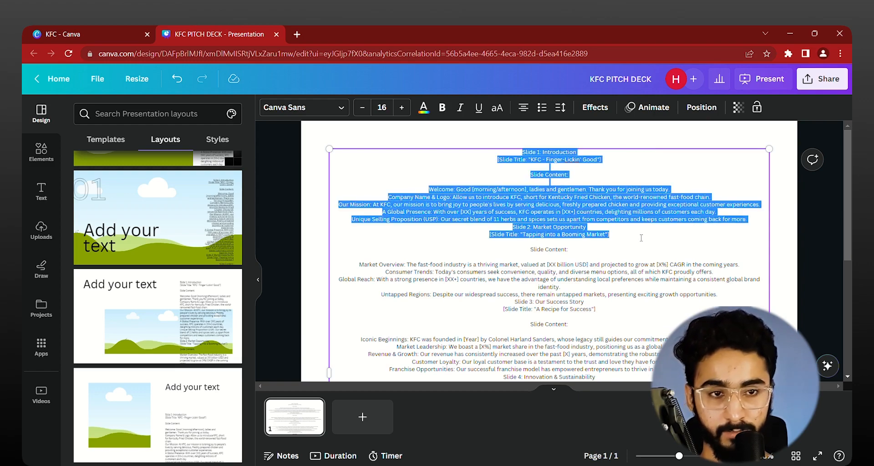
left_click(631, 229)
scroll(601, 223, "up", 5)
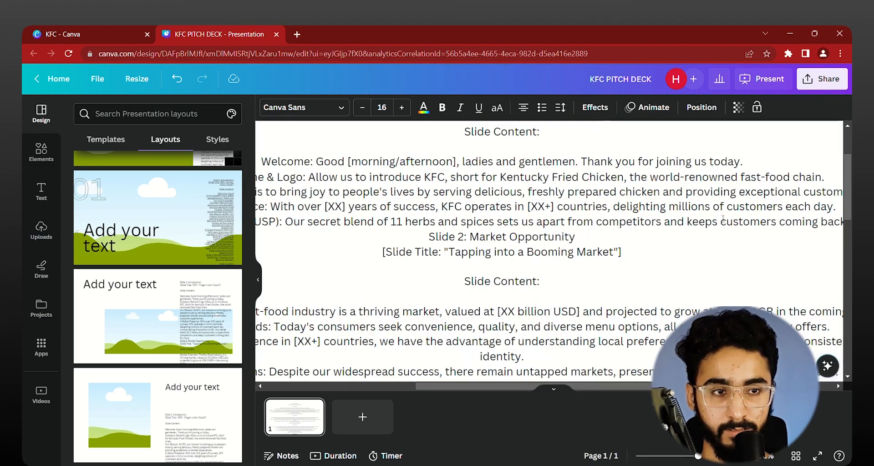
scroll(723, 220, "down", 5)
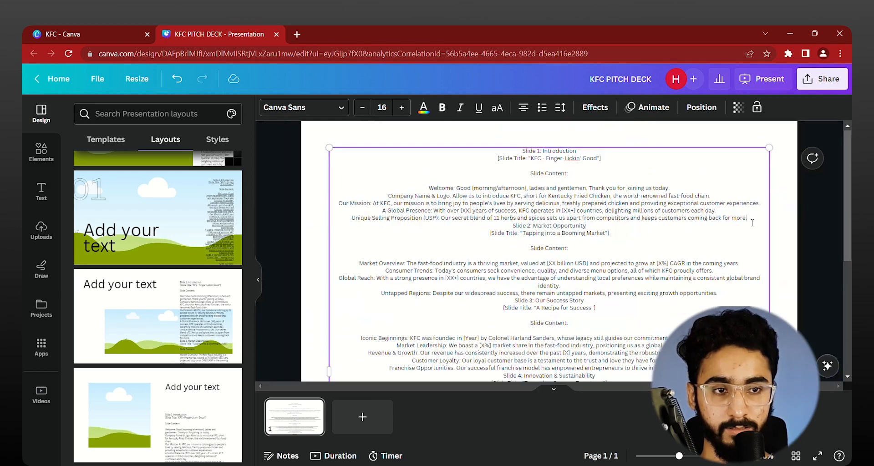
left_click_drag(751, 223, 649, 146)
key("ctrl+c")
key("BackSpace")
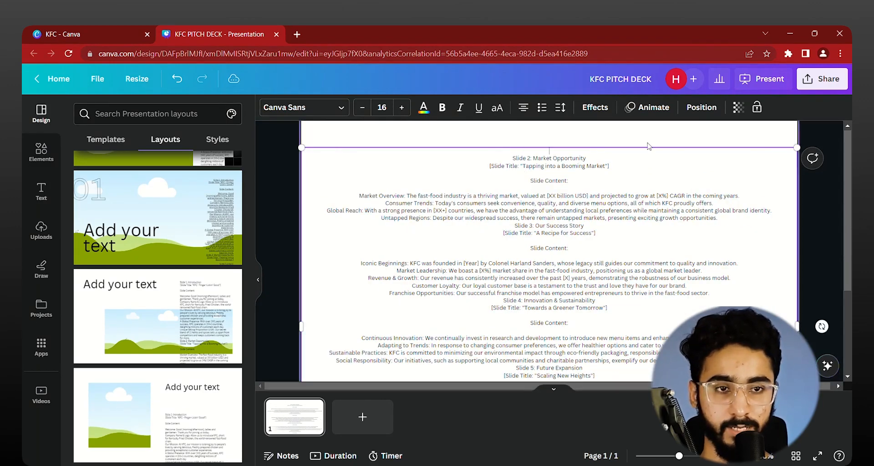
Step: Add a blank page ahead of the existing one and paste the cut introduction text onto it
scroll(649, 150, "down", 5)
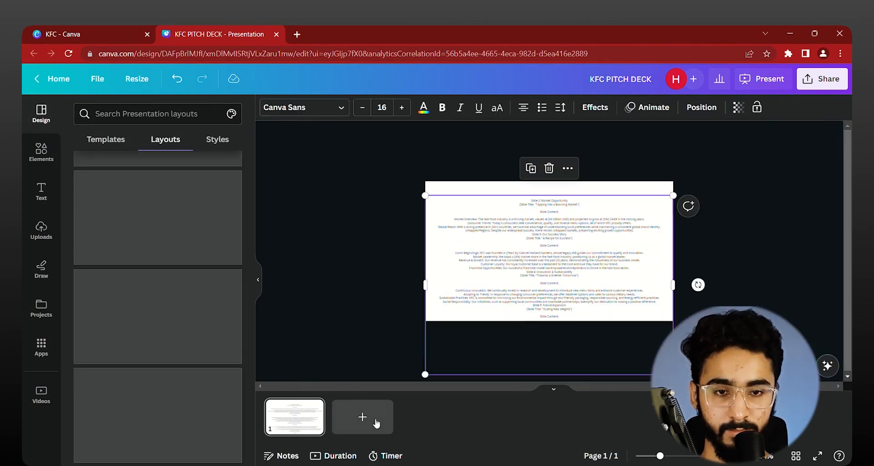
left_click(362, 417)
left_click_drag(376, 421, 294, 414)
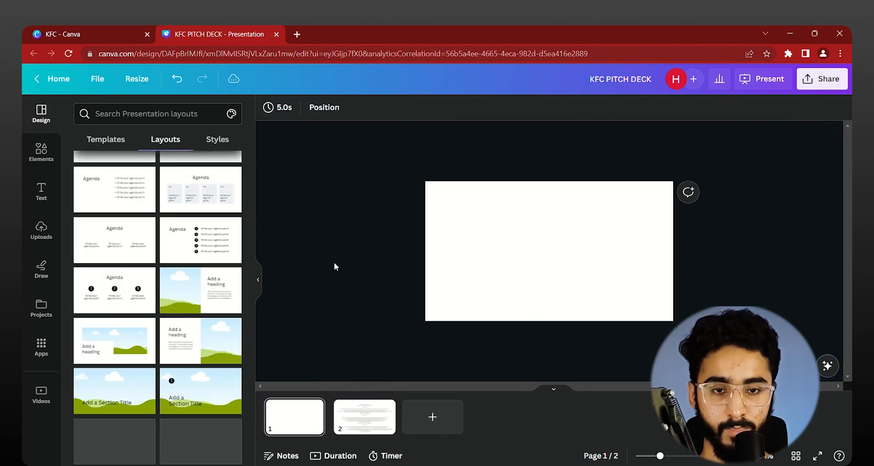
key("ctrl+v")
Step: Narrow the introduction text box on page 1 and scale it down to font size 8.4, slightly below the page's centre
scroll(646, 185, "up", 5)
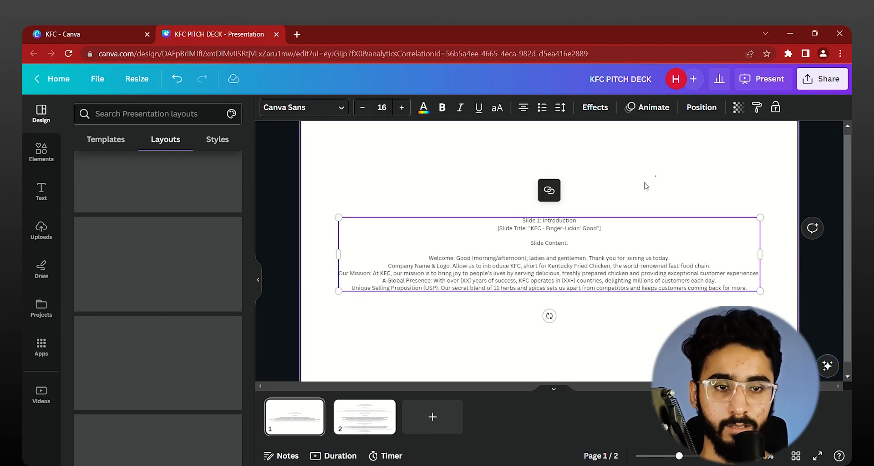
left_click(646, 186)
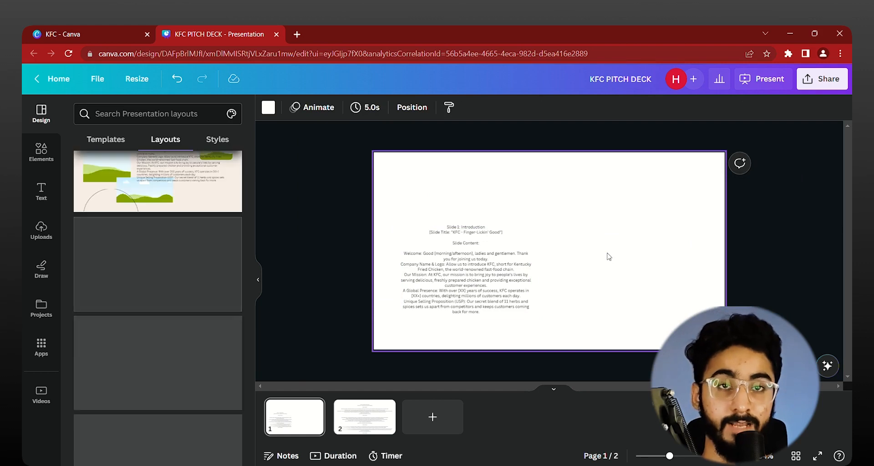
left_click(519, 300)
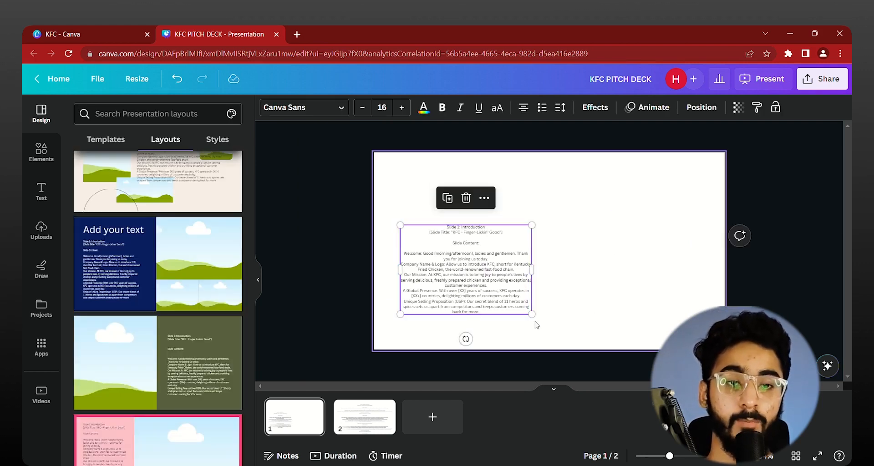
left_click_drag(531, 314, 585, 295)
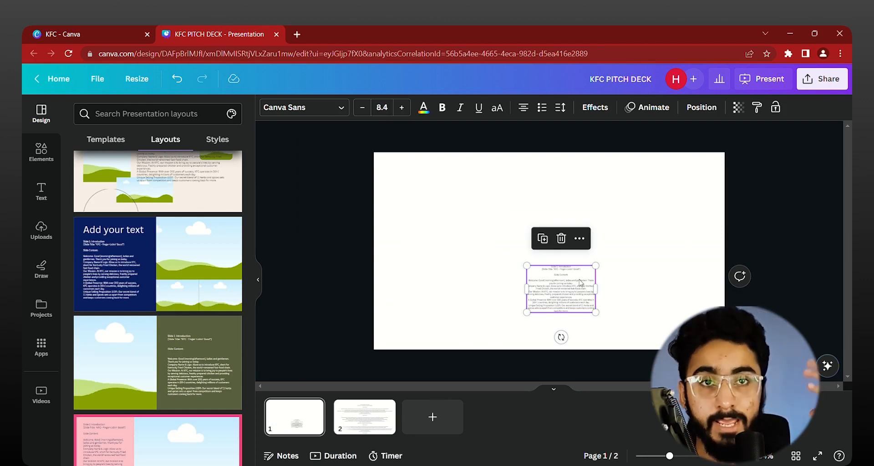
Step: Examine the small introduction text on page 1 at close and normal magnification
scroll(581, 282, "up", 5)
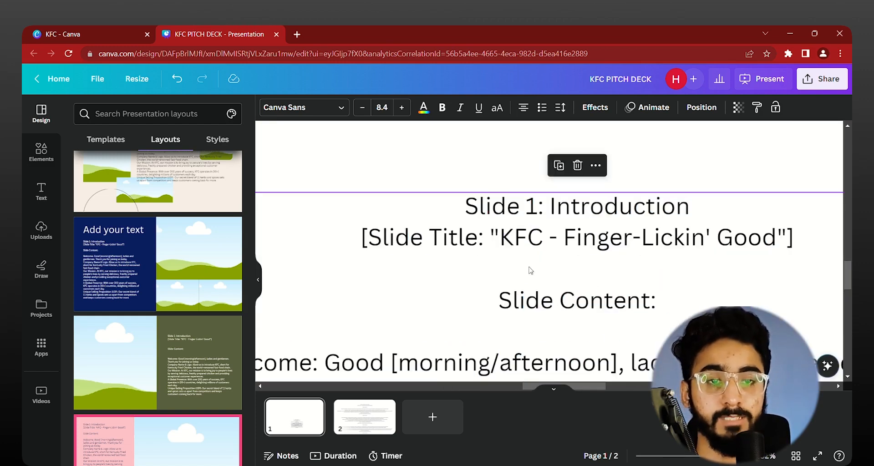
scroll(530, 236, "down", 1)
scroll(537, 200, "up", 1)
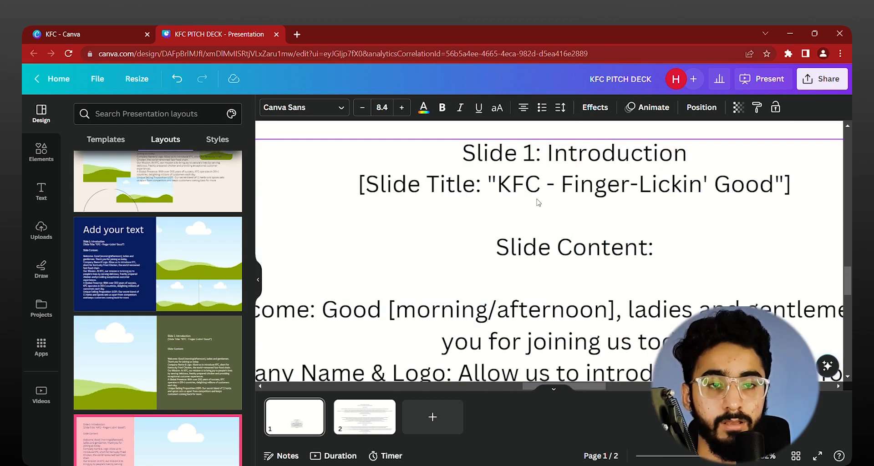
scroll(472, 198, "down", 1)
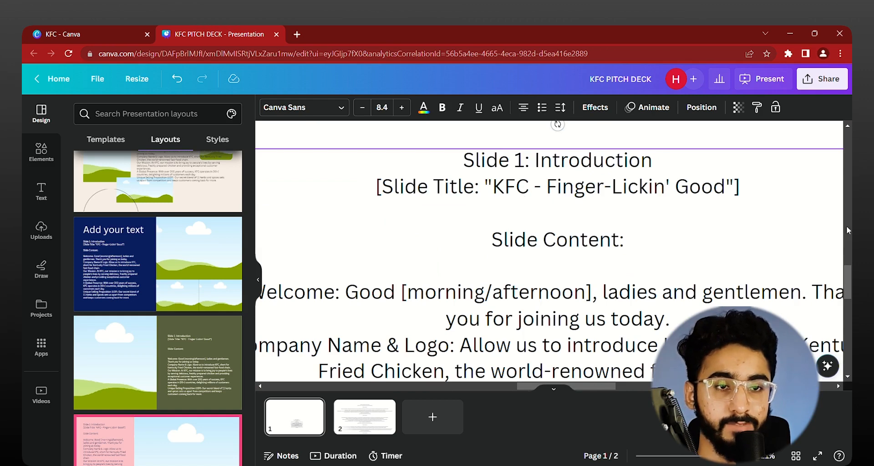
scroll(485, 197, "down", 1)
scroll(486, 197, "down", 1)
scroll(487, 199, "down", 2)
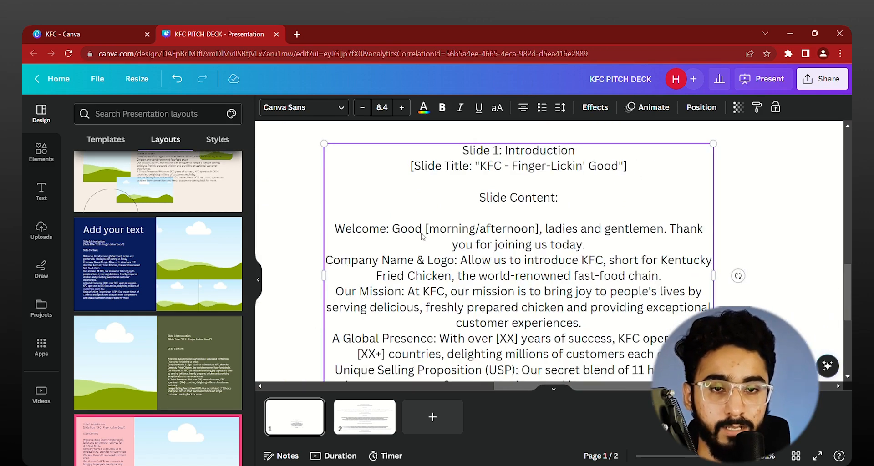
scroll(423, 236, "down", 2)
scroll(660, 239, "down", 3)
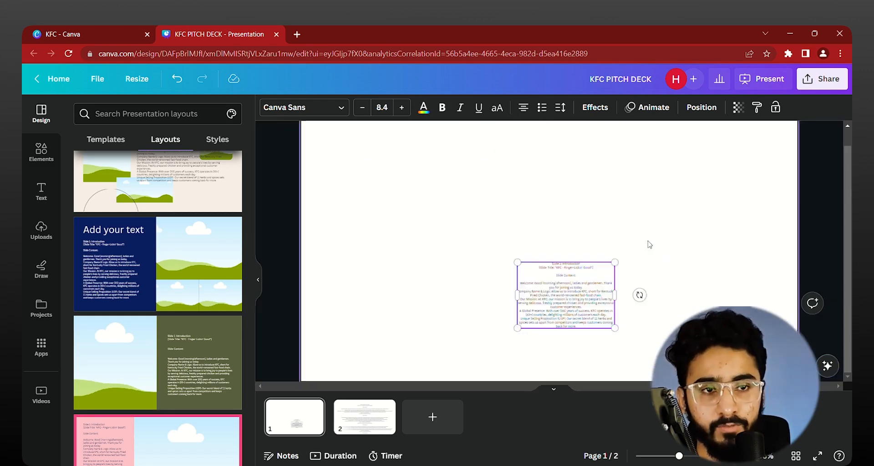
left_click(659, 191)
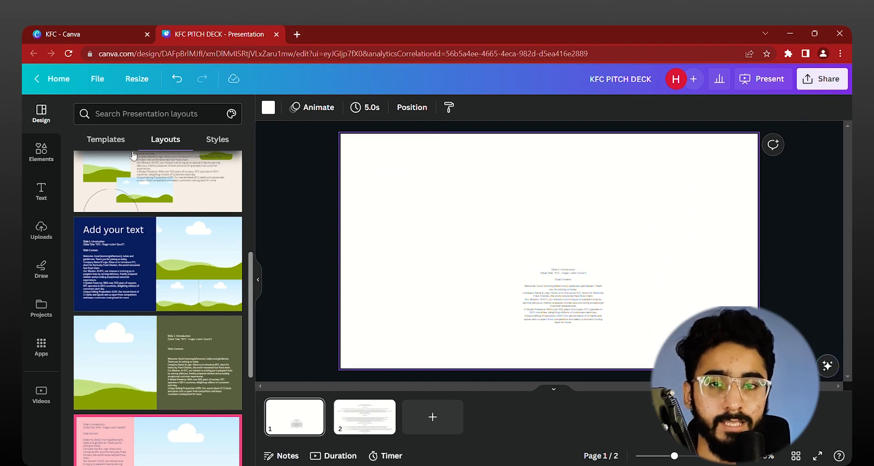
Step: Switch the brand kit used for the presentation's styles from UR Solution to KFC
left_click(217, 139)
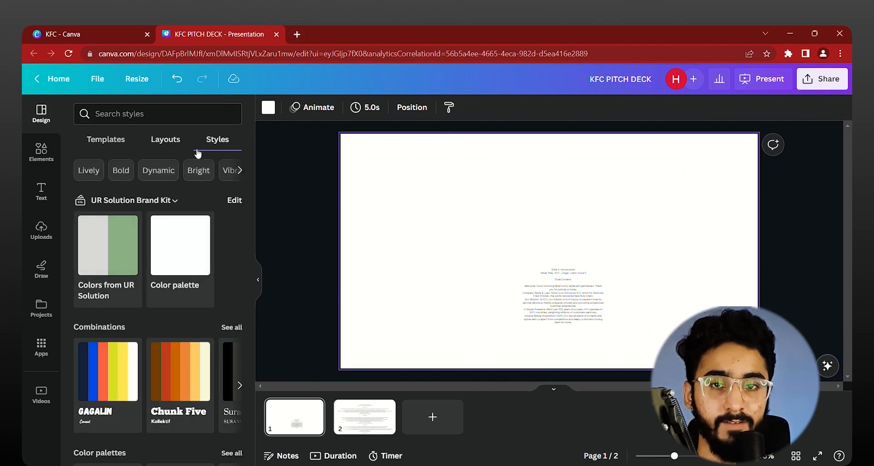
left_click(150, 205)
scroll(403, 328, "down", 1)
scroll(403, 328, "down", 15)
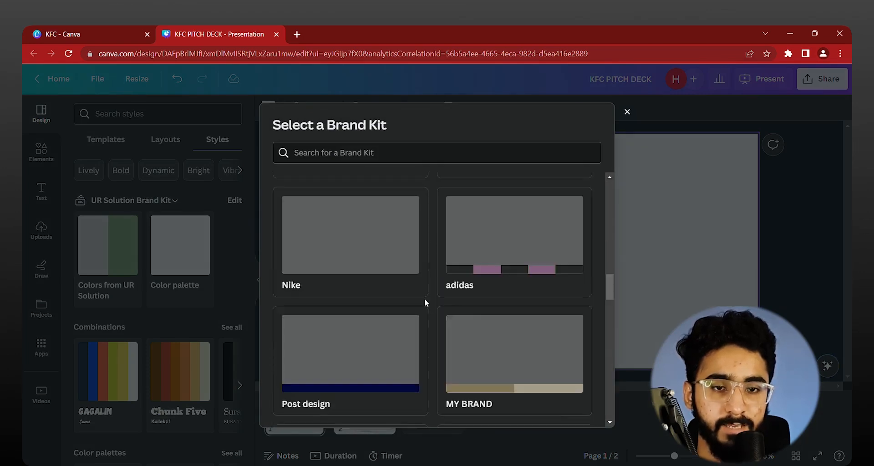
scroll(437, 355, "down", 10)
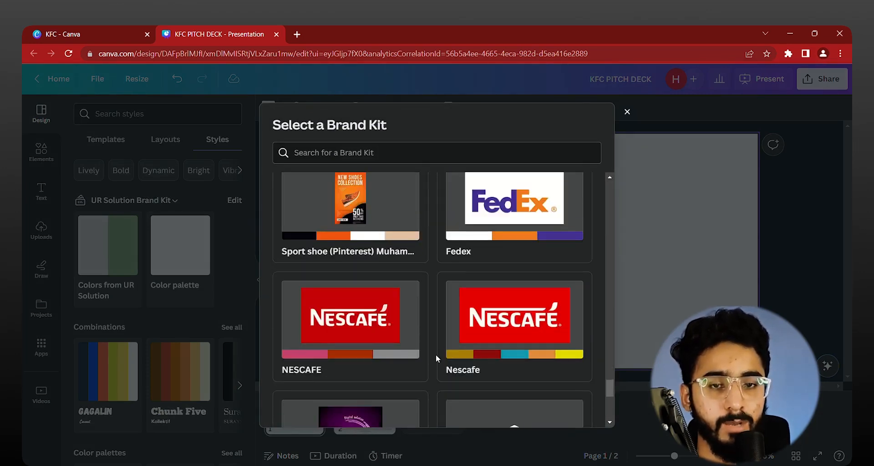
left_click(298, 358)
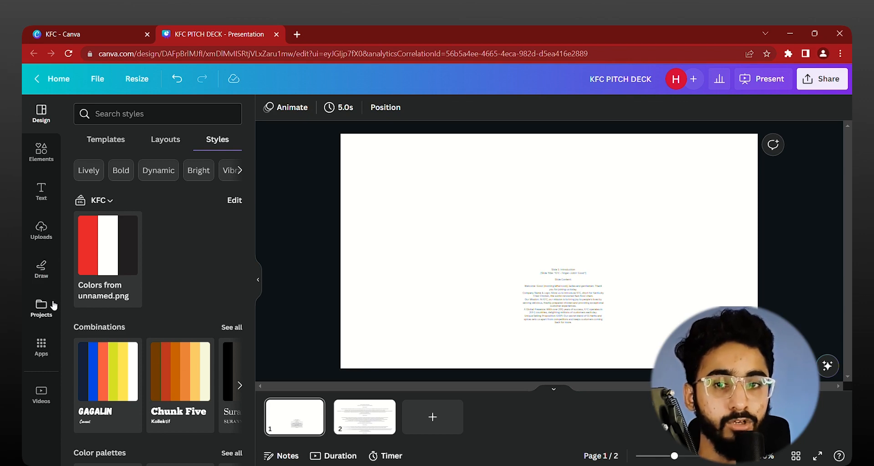
Step: Insert the KFC logo from the Brand Kit on page 1 and place it left of the introduction text
left_click(54, 347)
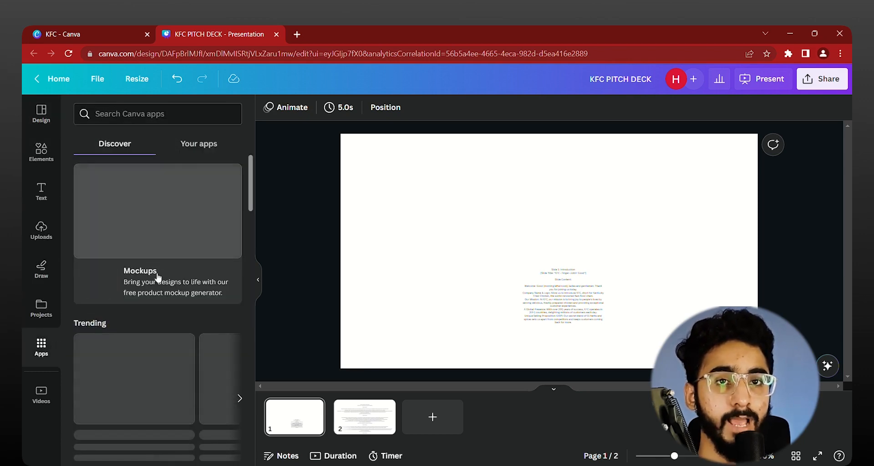
scroll(150, 225, "down", 3)
scroll(150, 224, "down", 3)
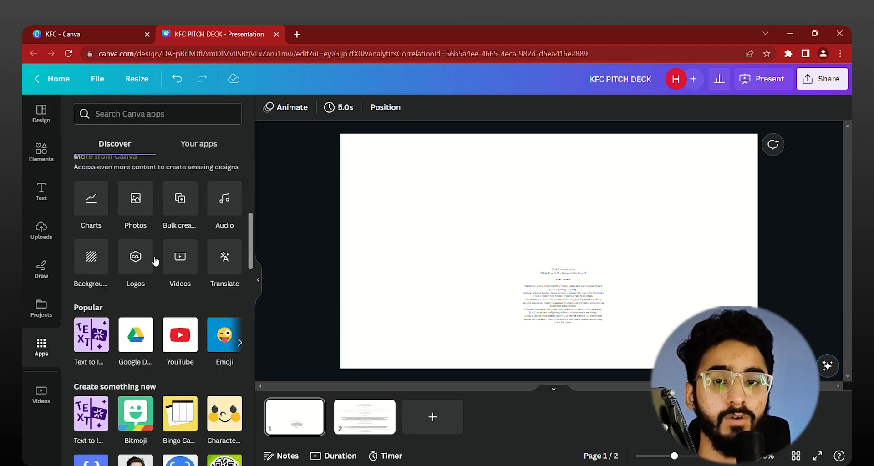
left_click(130, 263)
left_click(106, 187)
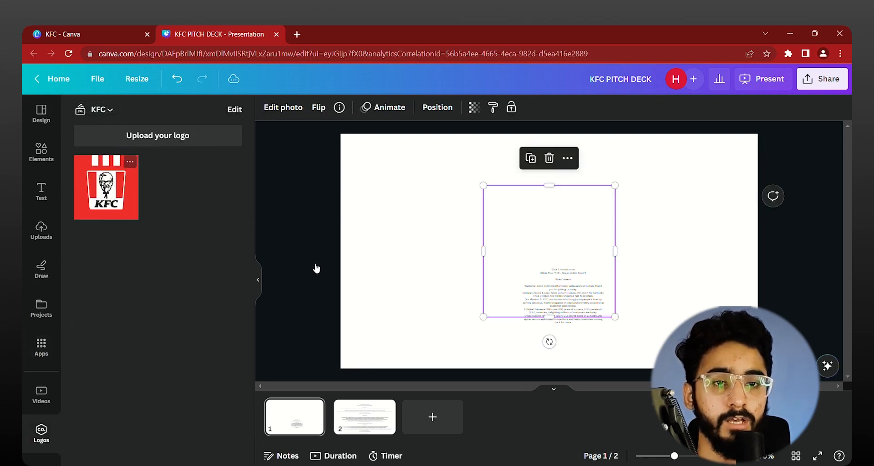
left_click_drag(570, 229, 449, 223)
scroll(448, 223, "up", 5)
scroll(409, 214, "left", 5)
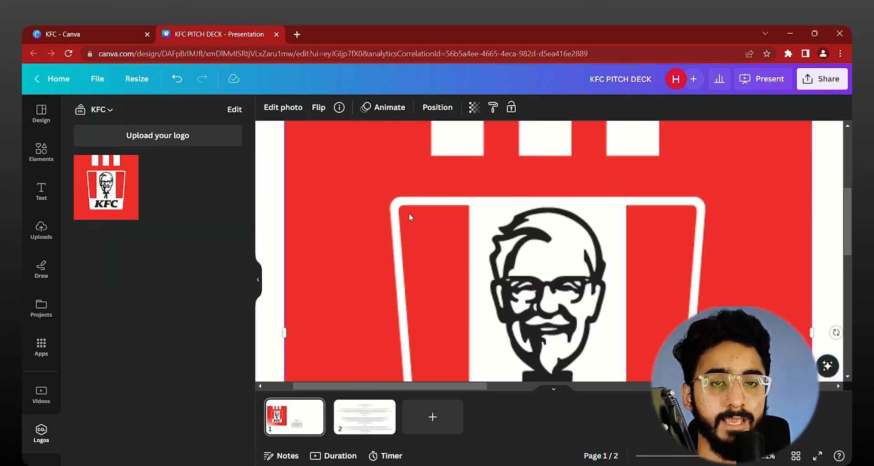
scroll(409, 217, "down", 5)
Step: Delete the KFC logo from page 1 and select the introduction text box
left_click(471, 150)
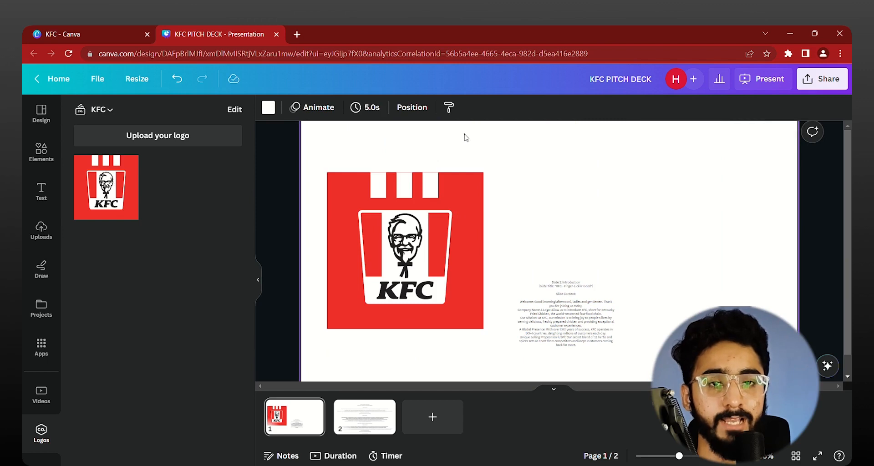
left_click_drag(465, 138, 468, 239)
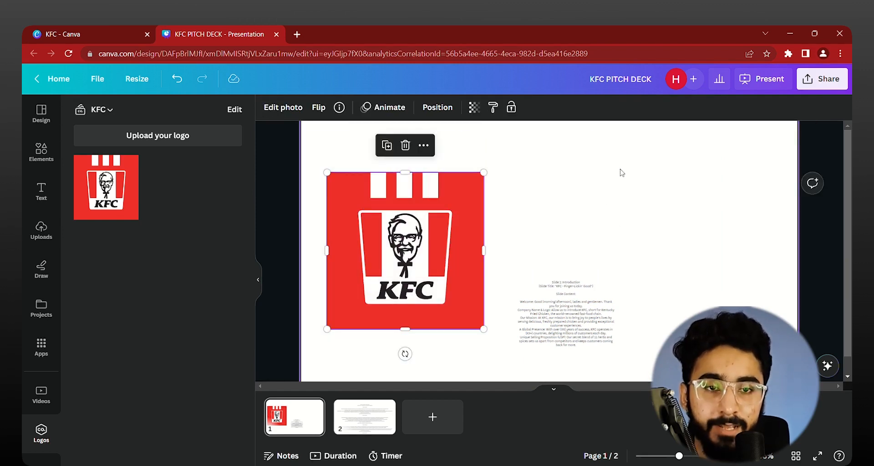
key("Delete")
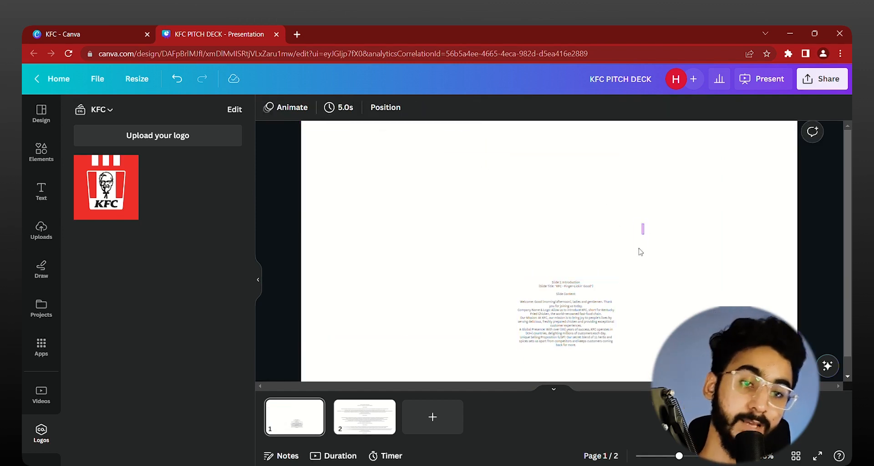
left_click(601, 291)
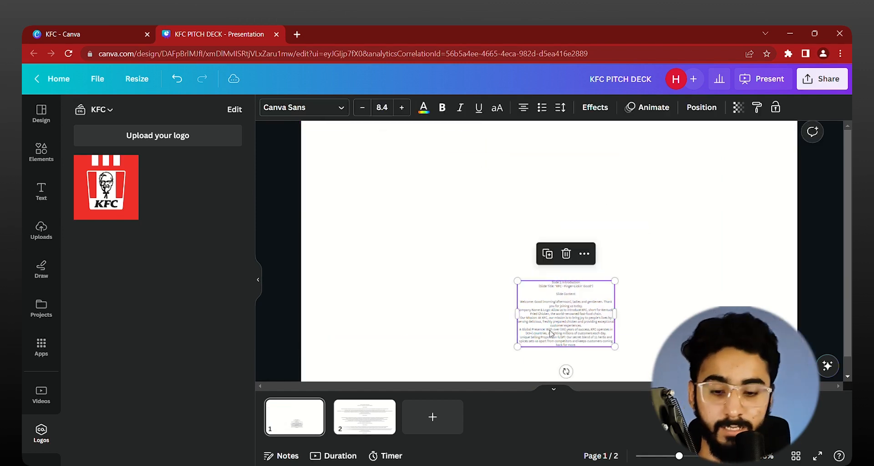
Step: Add a blank third page to the end of the presentation
left_click(449, 425)
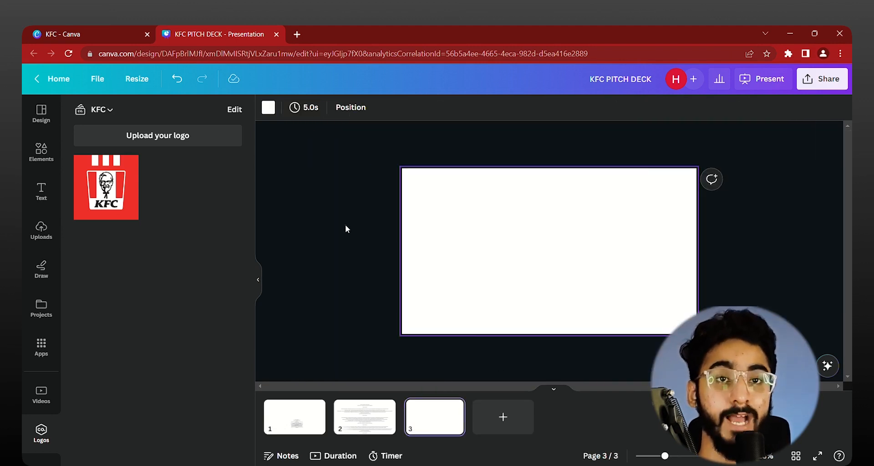
left_click(345, 225)
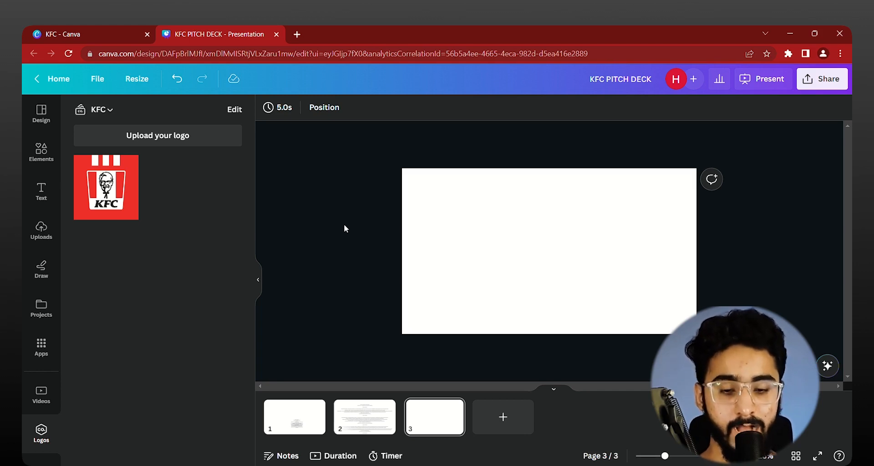
Step: Insert a staggered stack of horizontal lines on page 3, and delete them all
key("l")
key("l")
key("l")
key("l")
key("l")
key("l")
key("l")
key("l")
key("l")
key("l")
key("l")
key("l")
key("l")
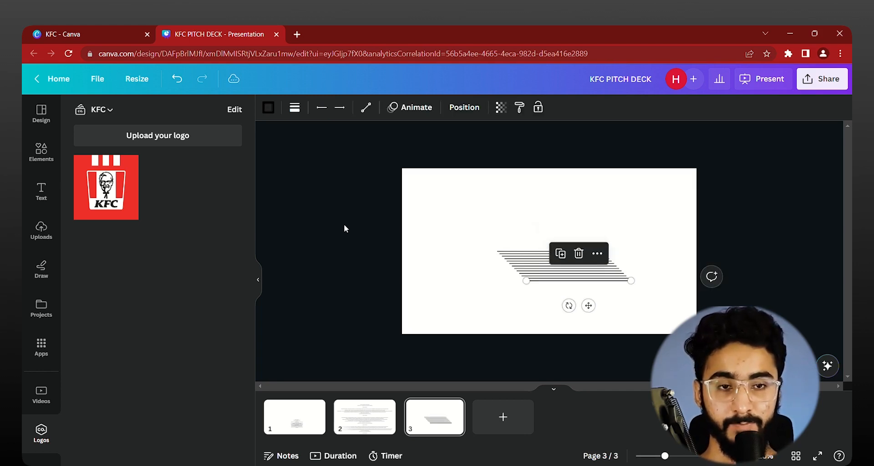
left_click(344, 224)
left_click_drag(538, 324, 536, 244)
key("Delete")
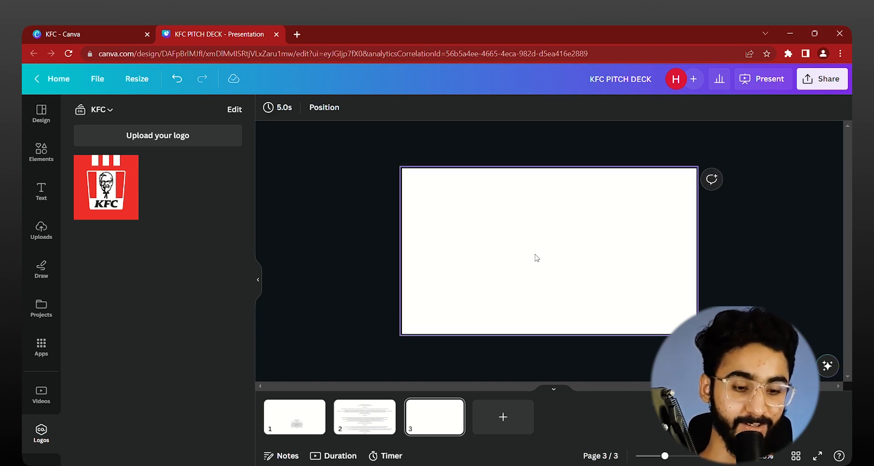
Step: Insert a single line on page 3, turn it vertical left of the page's centre, and lengthen it downward
key("l")
scroll(619, 222, "up", 5)
left_click_drag(644, 272, 404, 164)
scroll(403, 162, "down", 5)
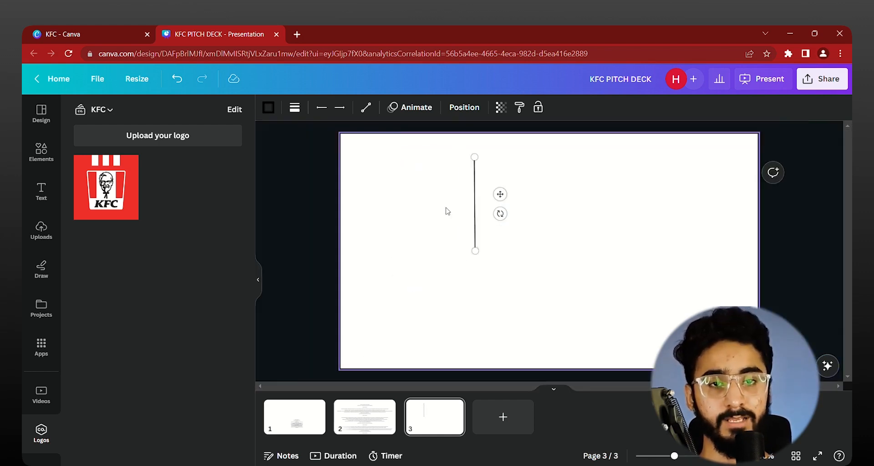
left_click_drag(497, 251, 497, 286)
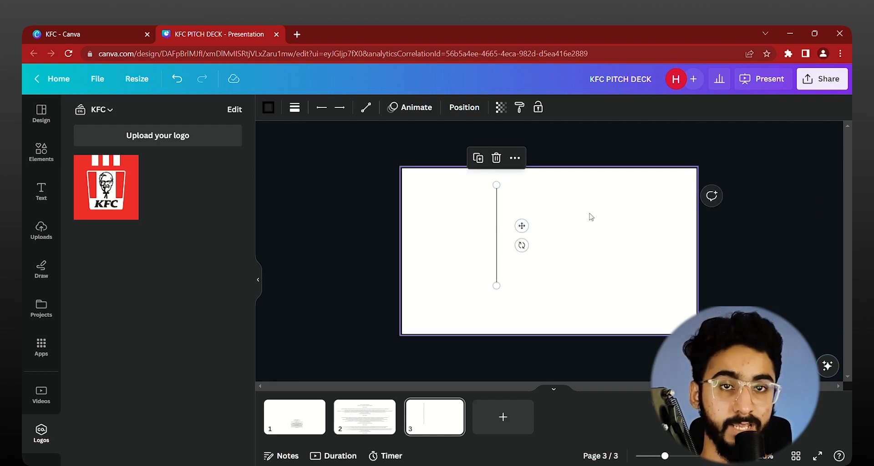
Step: Thicken the vertical line on page 3 to a line weight of 78
scroll(546, 218, "up", 5)
scroll(491, 235, "up", 1)
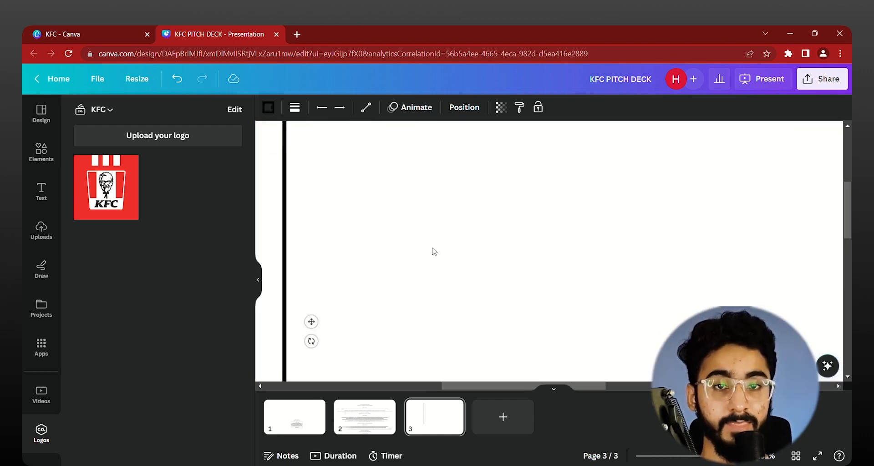
scroll(436, 249, "left", 2)
scroll(478, 246, "left", 3)
scroll(517, 228, "up", 2)
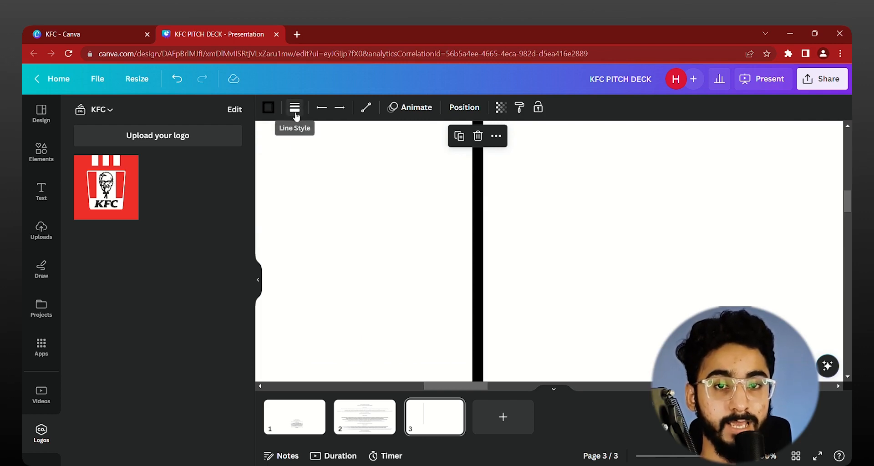
left_click(298, 112)
left_click_drag(320, 204, 413, 203)
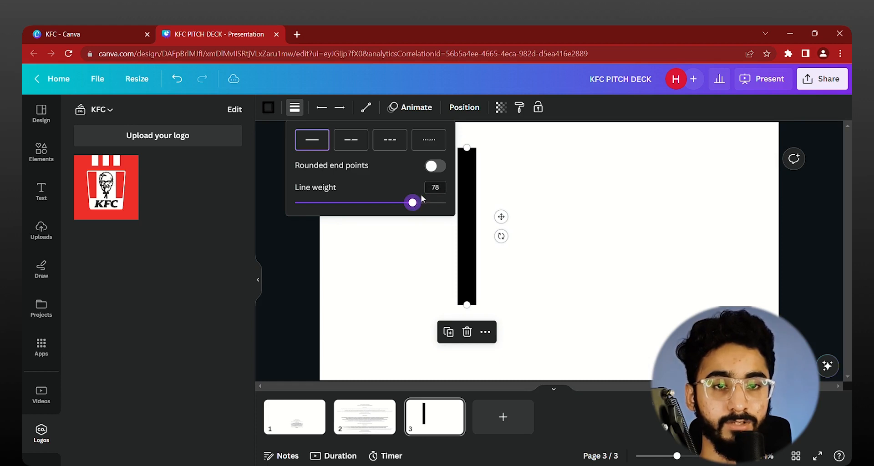
Step: Try rounded end points on the thick vertical line, and undo them
left_click(442, 167)
left_click(549, 170)
key("ctrl+z")
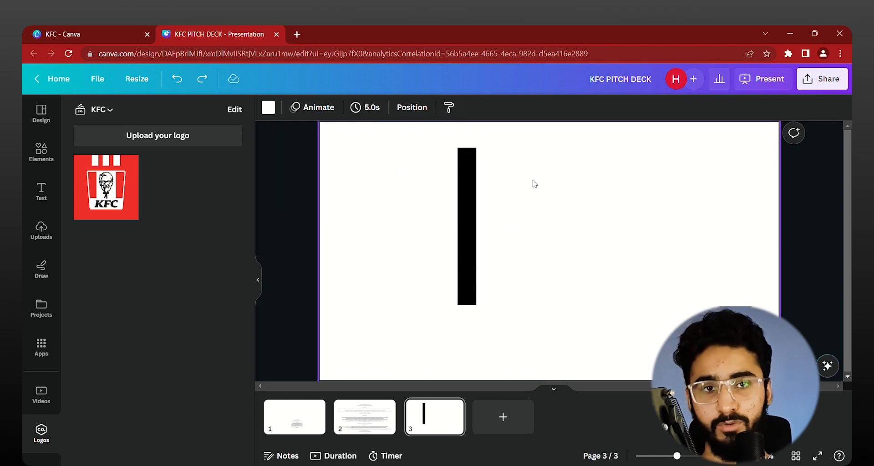
left_click_drag(562, 186, 552, 198)
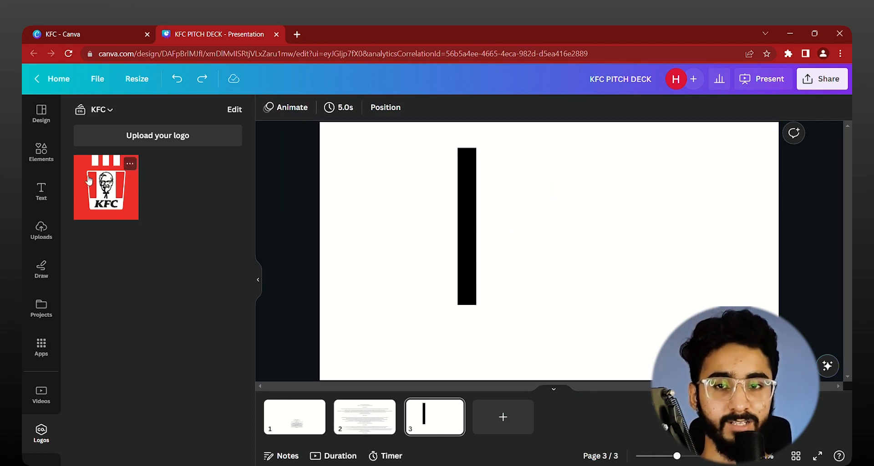
Step: Insert the KFC logo beside the vertical line on page 3, and delete it again
left_click(113, 206)
left_click_drag(565, 225, 602, 225)
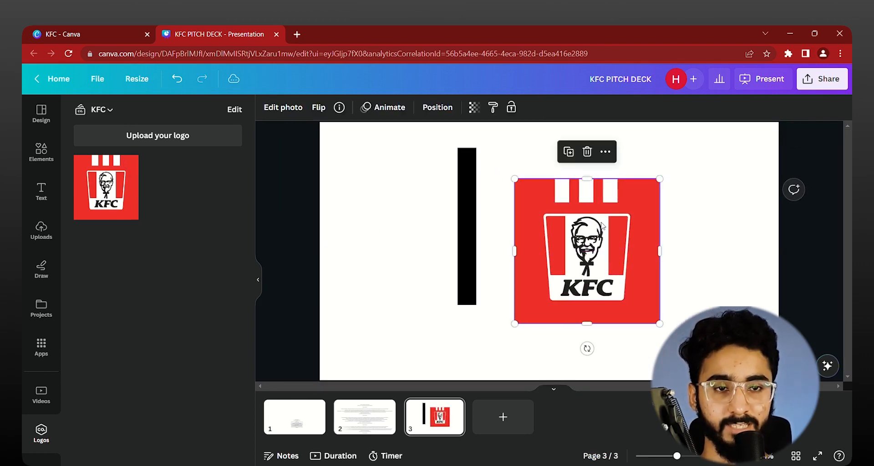
key("Delete")
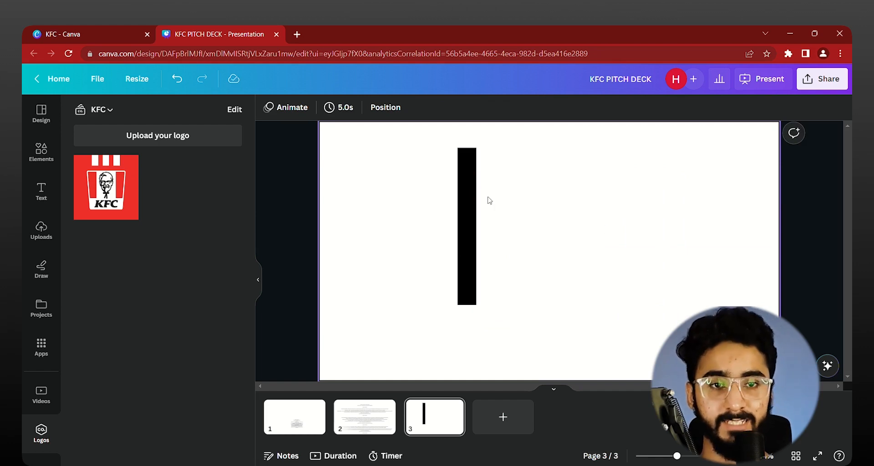
Step: Try several line-start shapes on the vertical line, including the filled arrow and hollow diamond, and restore the plain end
left_click_drag(555, 170, 387, 247)
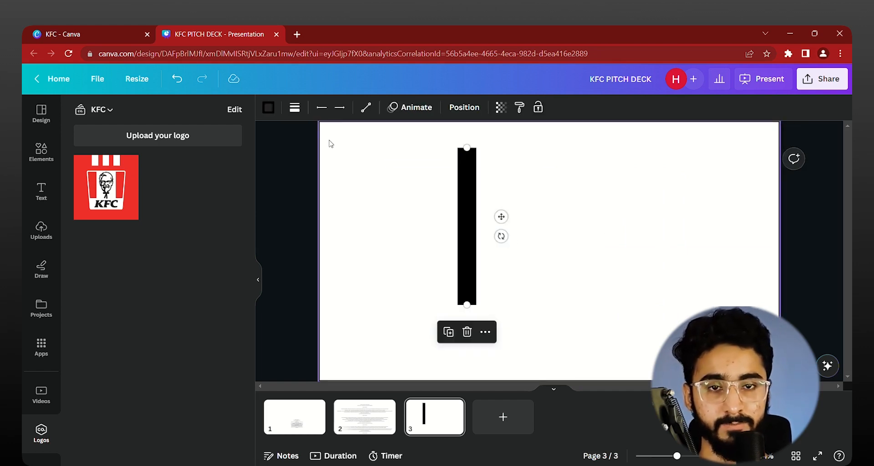
left_click(275, 112)
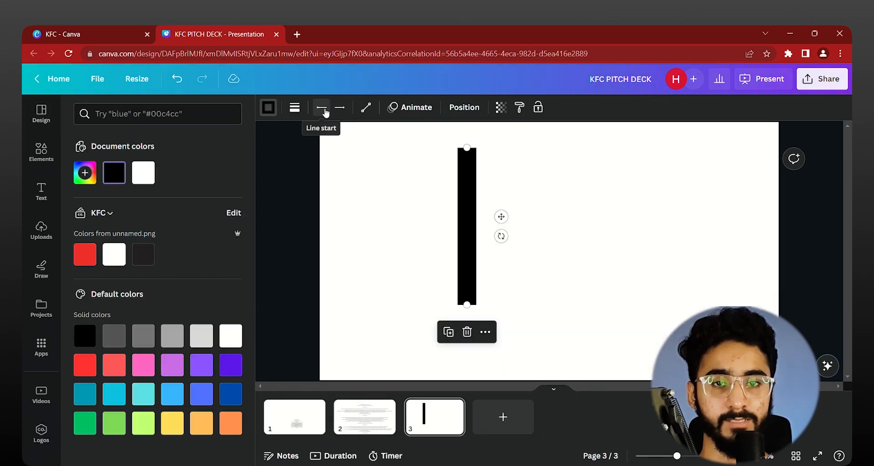
left_click(323, 110)
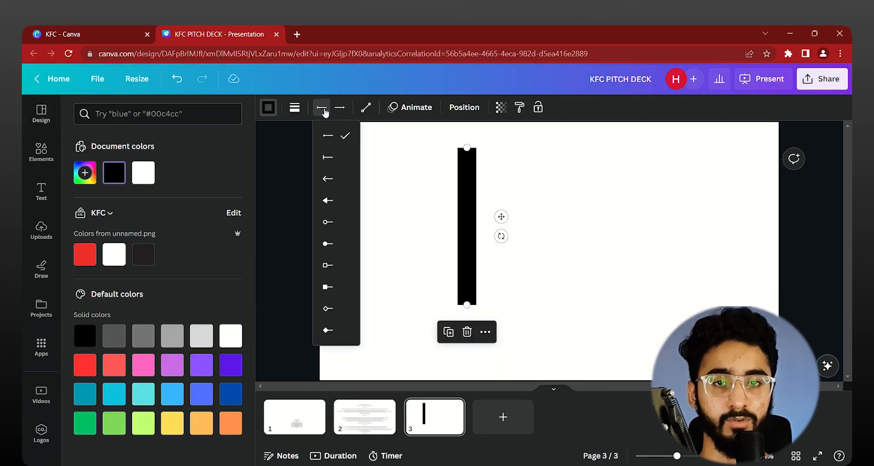
left_click(329, 158)
left_click(329, 201)
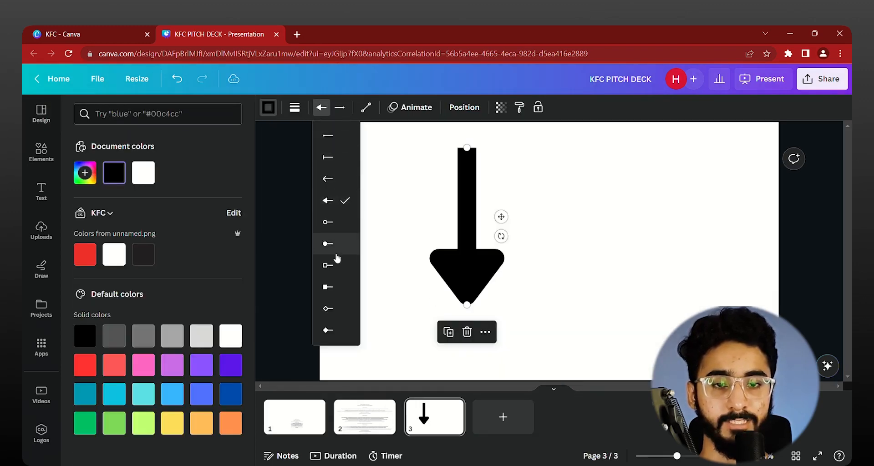
left_click(328, 265)
left_click(328, 287)
left_click(329, 308)
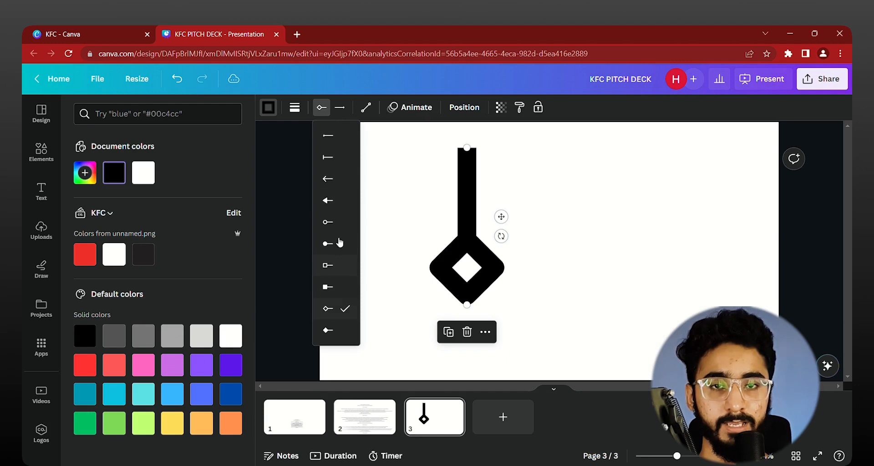
left_click(322, 106)
left_click(322, 106)
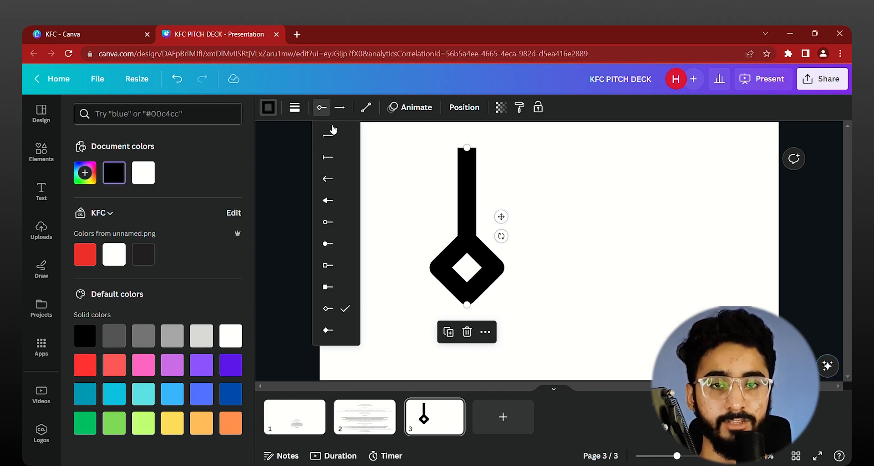
left_click(333, 133)
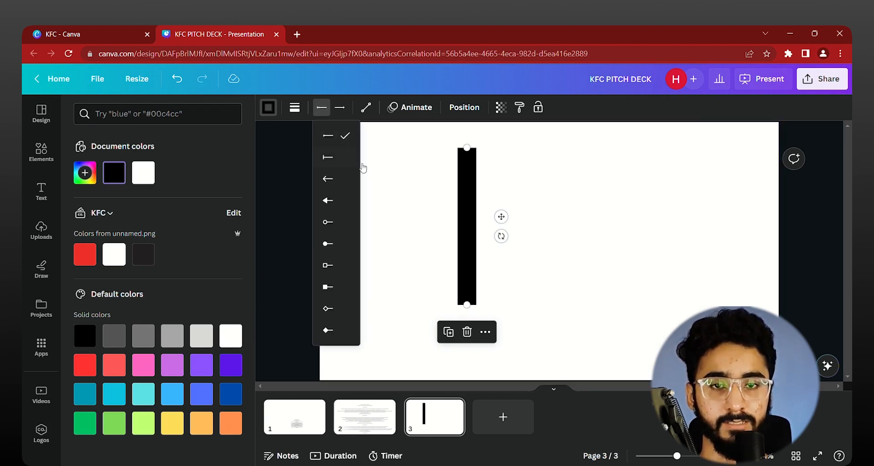
left_click(405, 173)
Step: Switch the vertical line to the Elbowed type, pull its lower end to the right, and bend its segments into a winding path
left_click(469, 230)
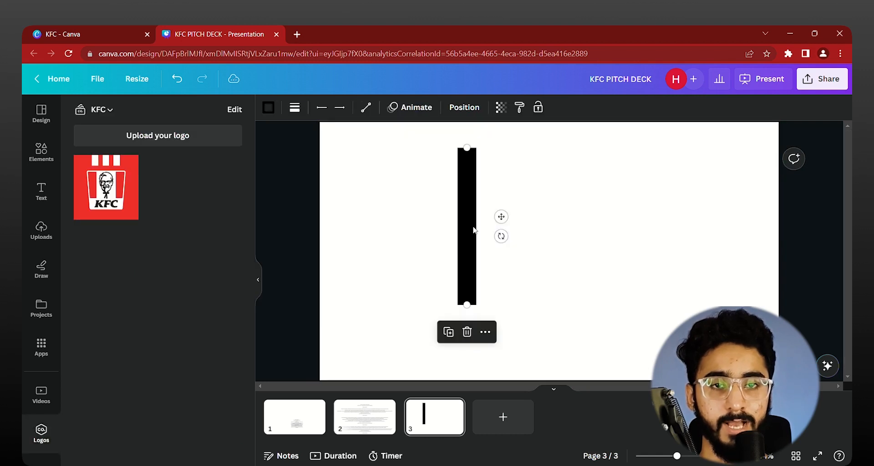
left_click(366, 107)
left_click(419, 161)
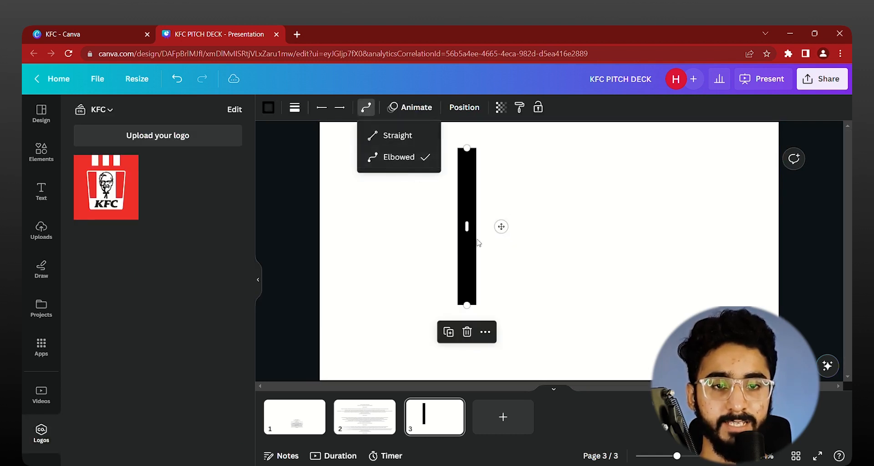
left_click_drag(470, 309, 651, 252)
left_click(366, 108)
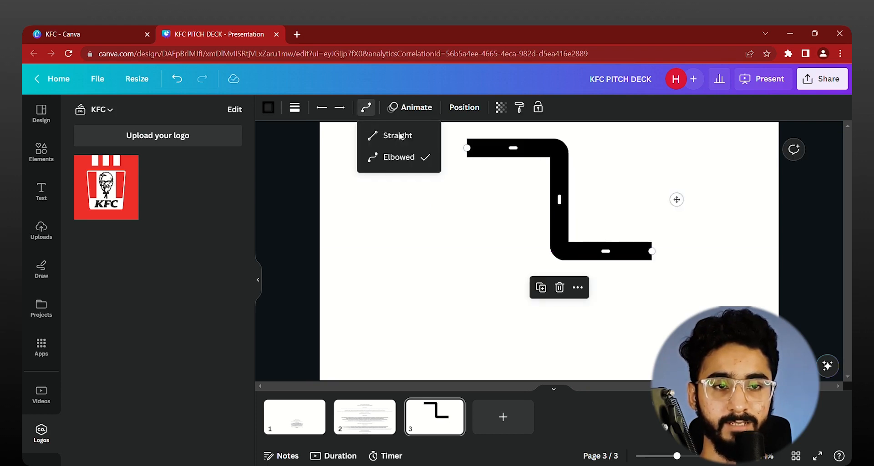
left_click_drag(559, 201, 576, 200)
left_click_drag(624, 257, 615, 362)
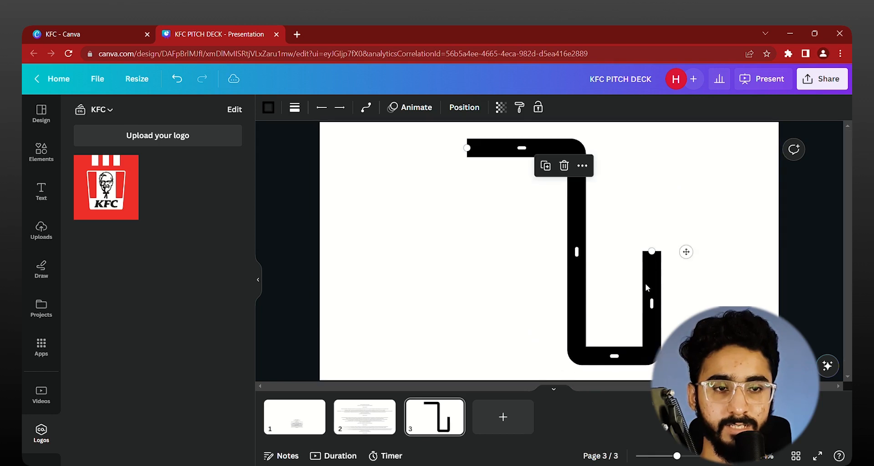
left_click_drag(653, 308, 729, 304)
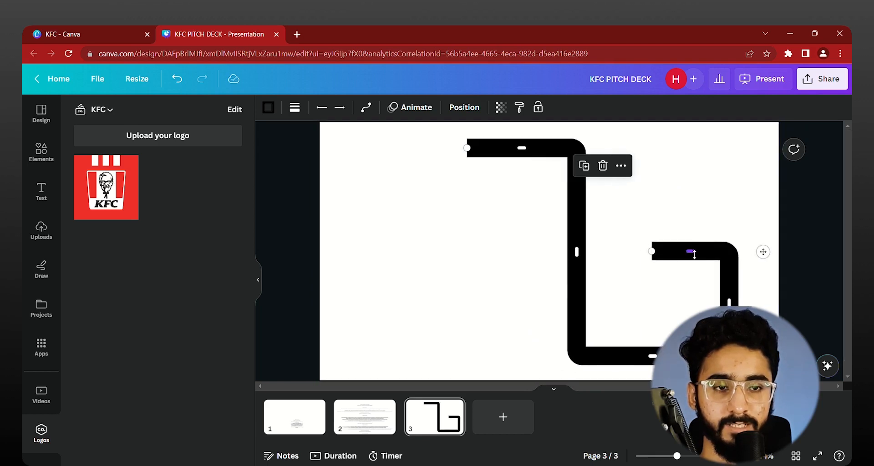
left_click_drag(690, 251, 690, 149)
Step: Undo the segment bends and the elbowed line type, back to the straight vertical line
scroll(683, 239, "down", 5)
key("ctrl+z")
key("ctrl+z")
key("ctrl+z")
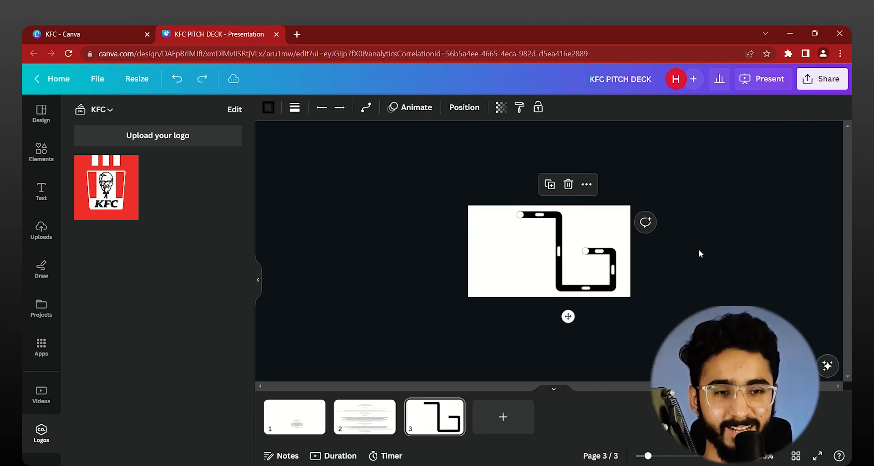
key("ctrl+z")
key("ctrl+z")
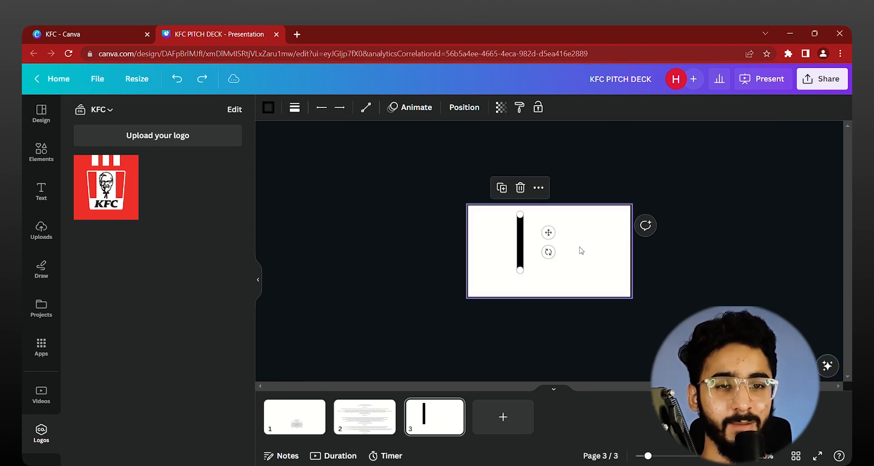
Step: Lengthen the thick vertical line downward, close to the lower edge of page 3
scroll(556, 250, "up", 5)
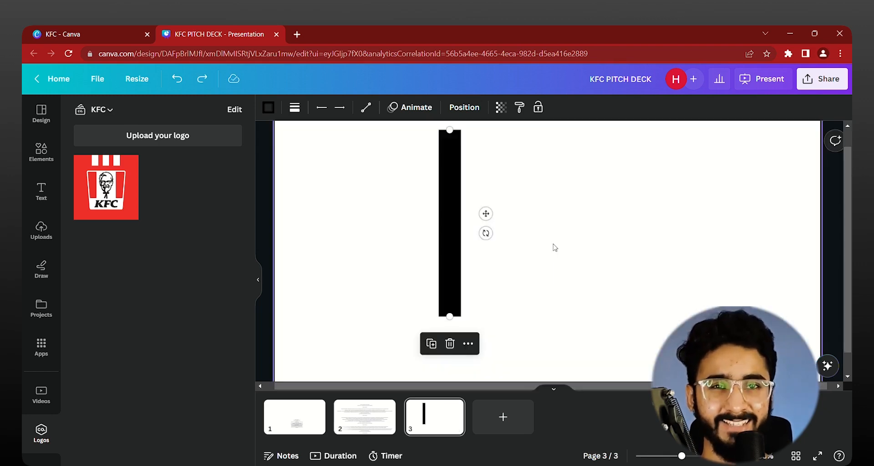
scroll(532, 214, "down", 5)
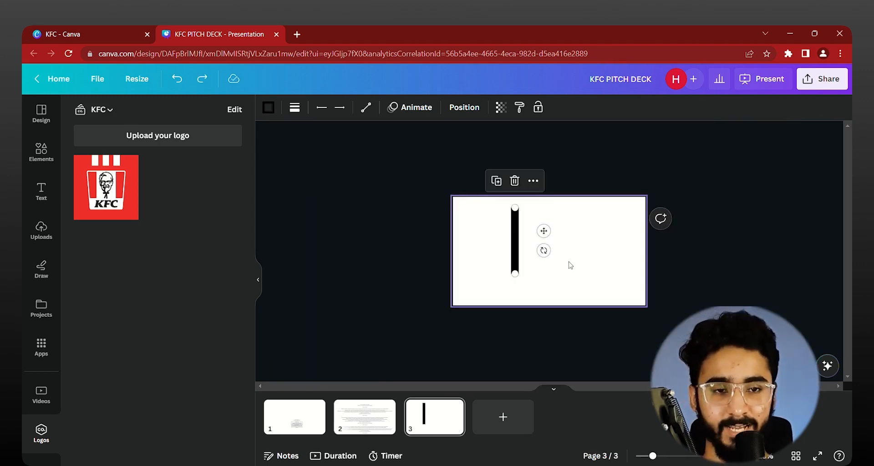
scroll(569, 264, "up", 4)
left_click_drag(488, 298, 489, 344)
Step: Colour the vertical line with the KFC brand red and place a duplicate a short gap to its right
left_click_drag(625, 212, 356, 328)
left_click(269, 108)
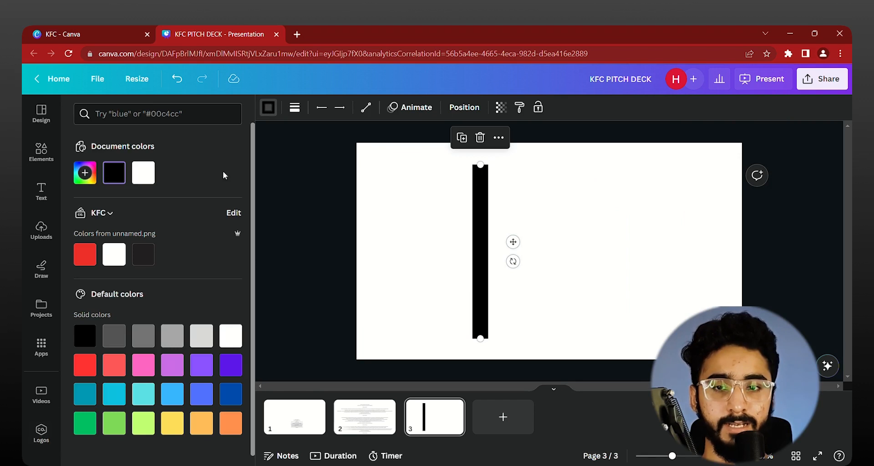
left_click(85, 254)
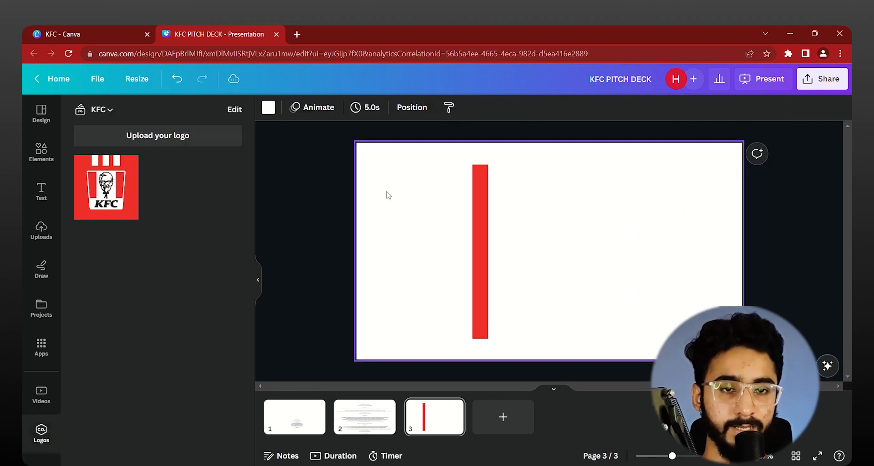
left_click_drag(514, 243, 551, 252)
left_click(670, 217)
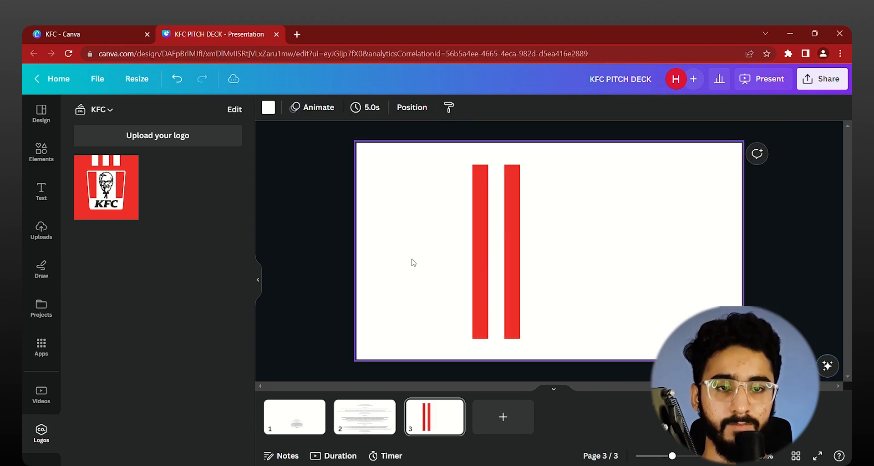
Step: Try duplicating the second red line and shifting the copy right, and undo both actions
left_click(513, 248)
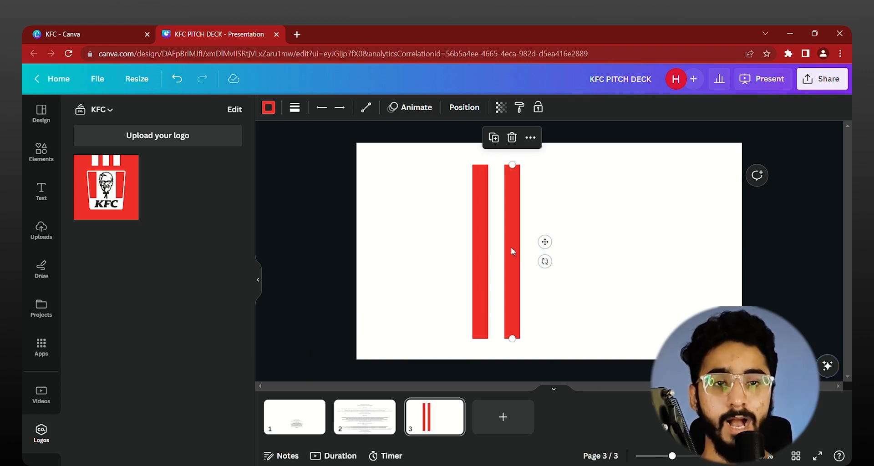
key("ctrl+d")
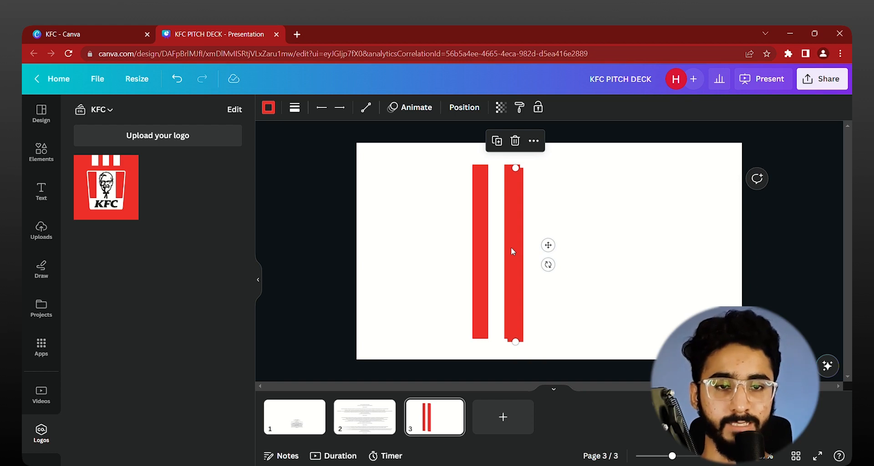
left_click_drag(521, 248, 552, 248)
key("ctrl+z")
key("ctrl+z")
Step: Duplicate the second red line and place the copy to its right as a third parallel stripe
left_click(516, 201)
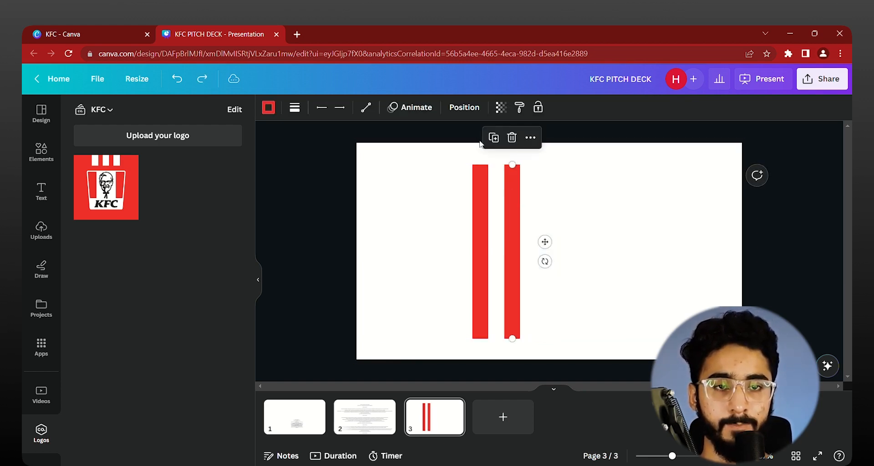
left_click(495, 138)
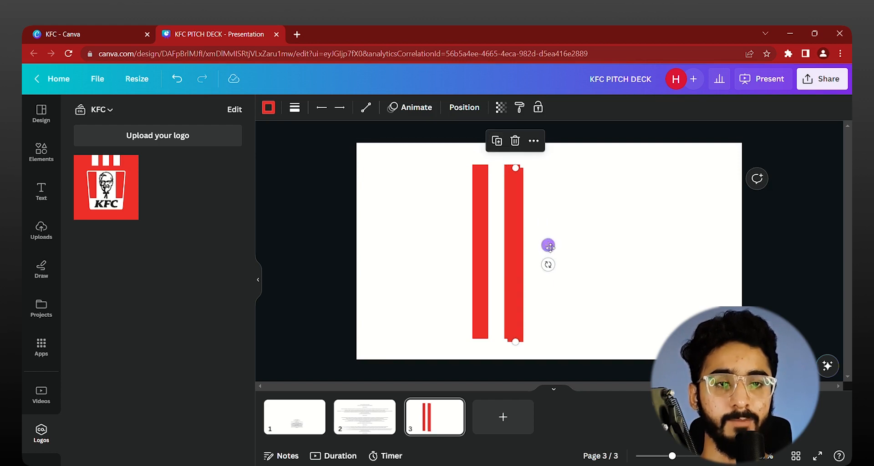
left_click_drag(548, 245, 574, 242)
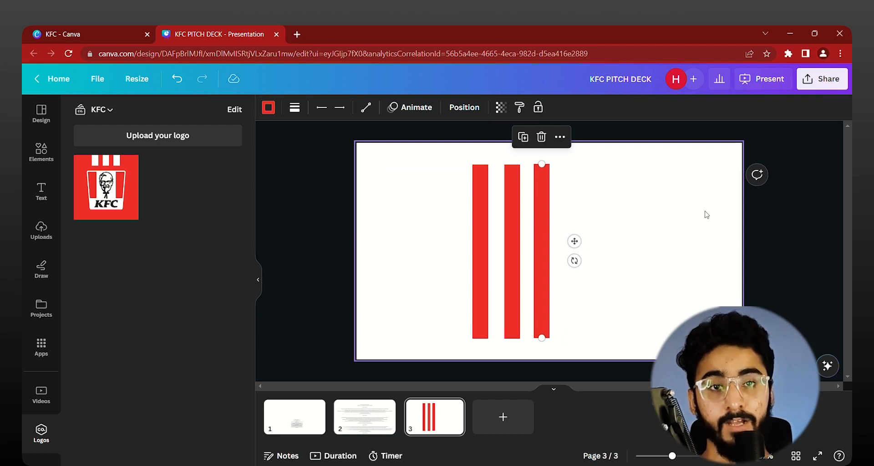
Step: Select all three red stripes and tidy them up so they are aligned and evenly spaced
left_click_drag(742, 179, 404, 301)
left_click(464, 107)
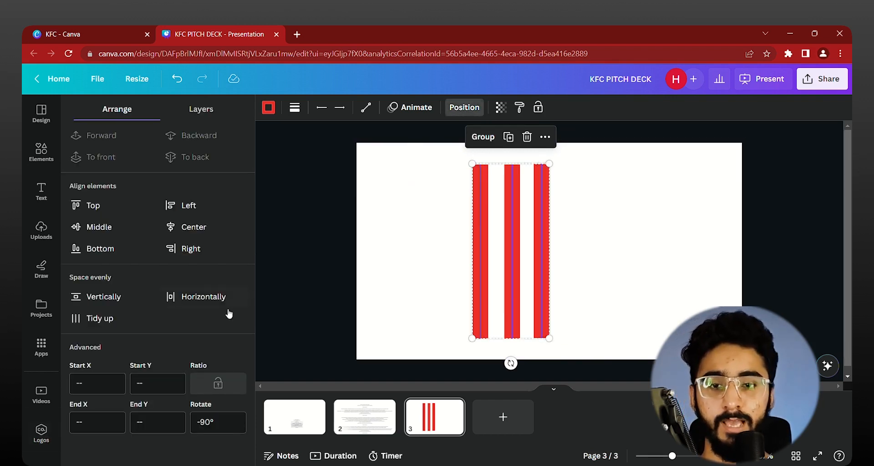
left_click(76, 321)
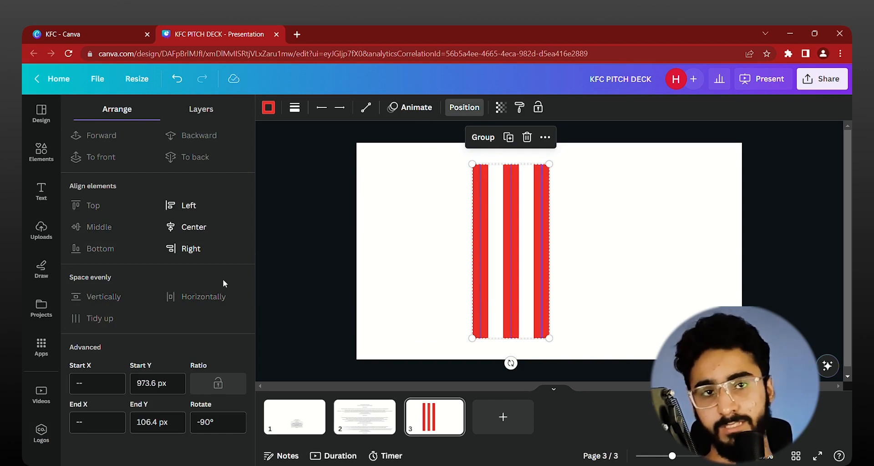
Step: Move the three stripes to the page's right side, tilt them to lean right, and enlarge them past the upper and lower page edges
left_click_drag(544, 309, 693, 280)
left_click_drag(737, 255, 745, 287)
scroll(711, 249, "down", 2)
left_click_drag(715, 170, 746, 123)
left_click_drag(691, 229, 664, 245)
left_click(788, 247)
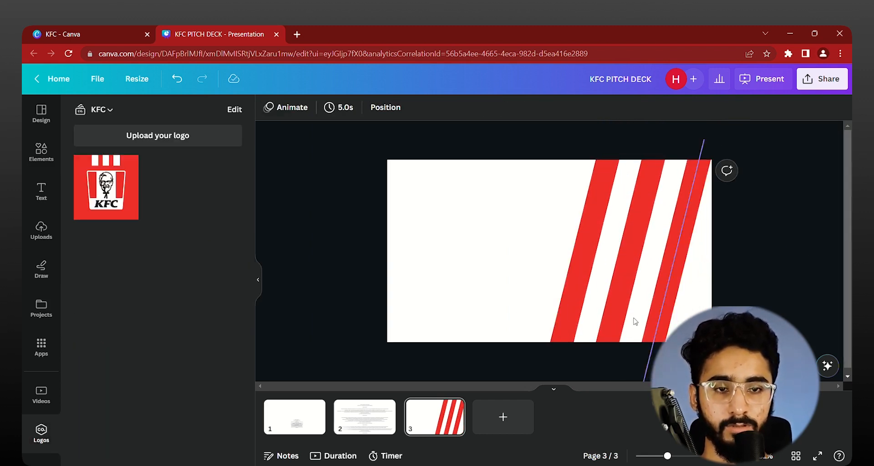
Step: Insert the KFC brand logo on page 3, shrink it, and place it in the page's upper-left corner
left_click(110, 187)
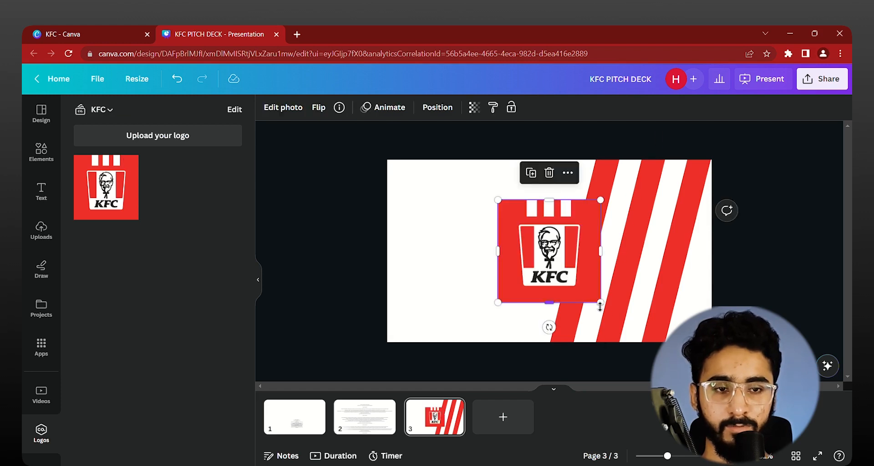
left_click_drag(586, 294, 528, 233)
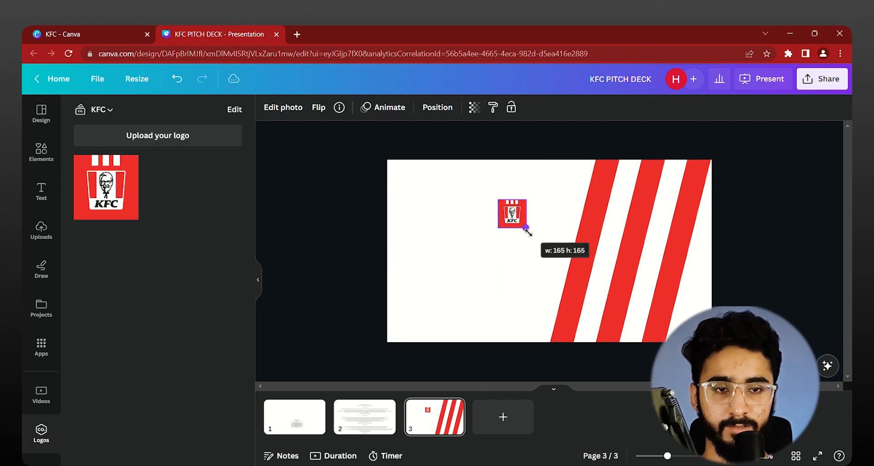
scroll(523, 227, "up", 5)
scroll(513, 227, "up", 1)
scroll(513, 230, "left", 4)
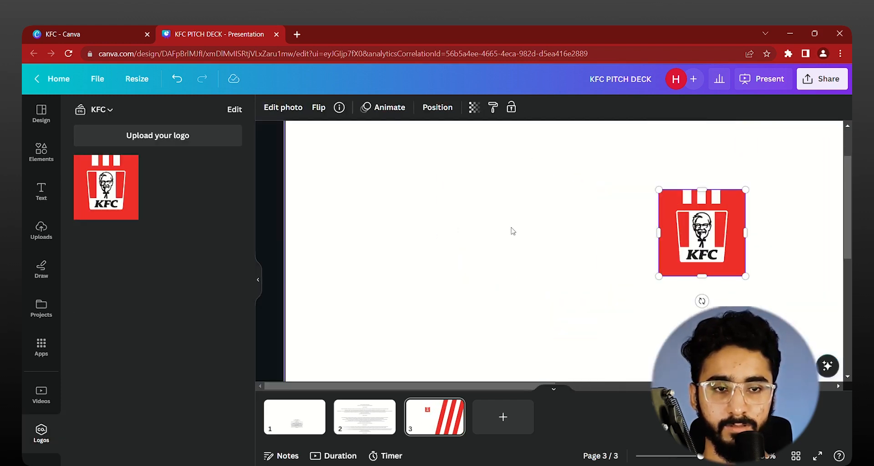
left_click_drag(683, 236, 332, 163)
scroll(369, 228, "down", 5)
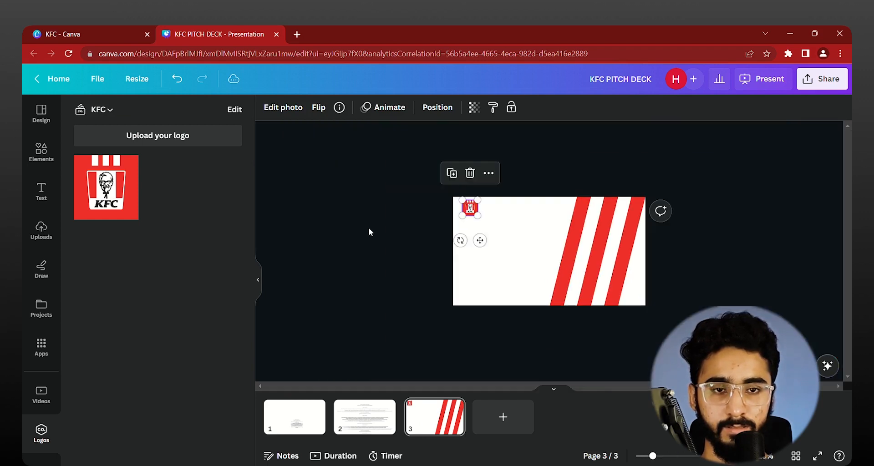
left_click(367, 227)
scroll(363, 244, "up", 3)
scroll(362, 244, "up", 2)
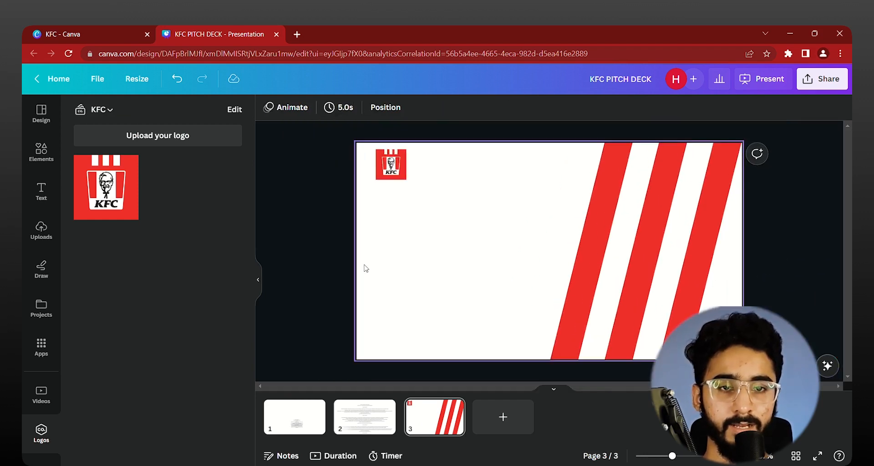
left_click(413, 265)
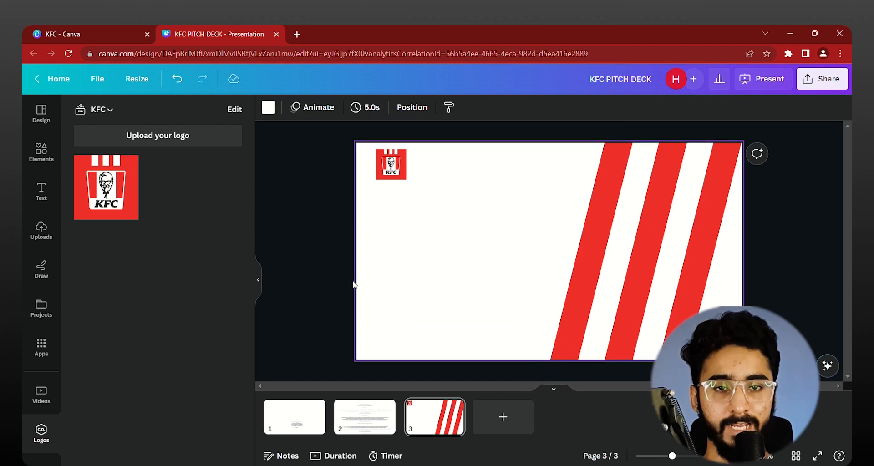
left_click(322, 238)
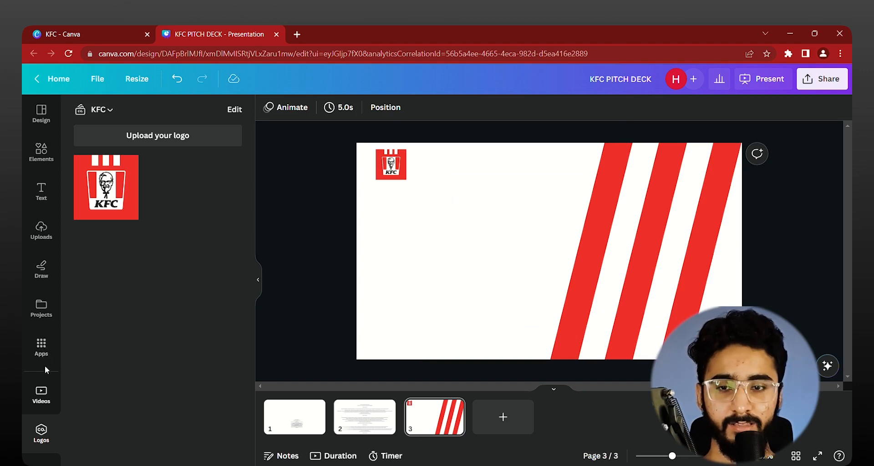
Step: Search the Photos library for "crispy chicken"
left_click(41, 309)
left_click(43, 348)
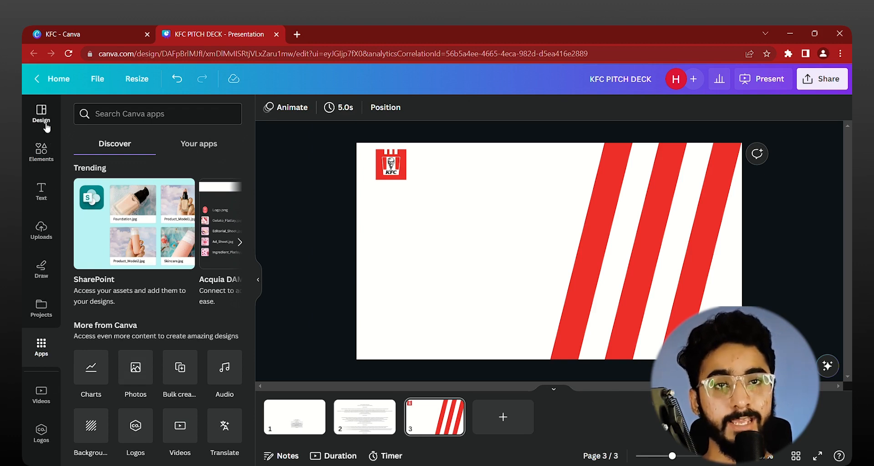
left_click(146, 374)
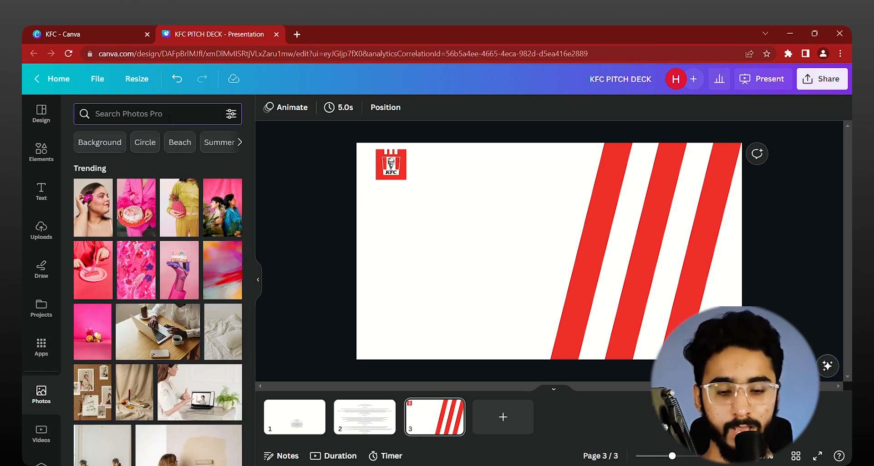
type("crispy")
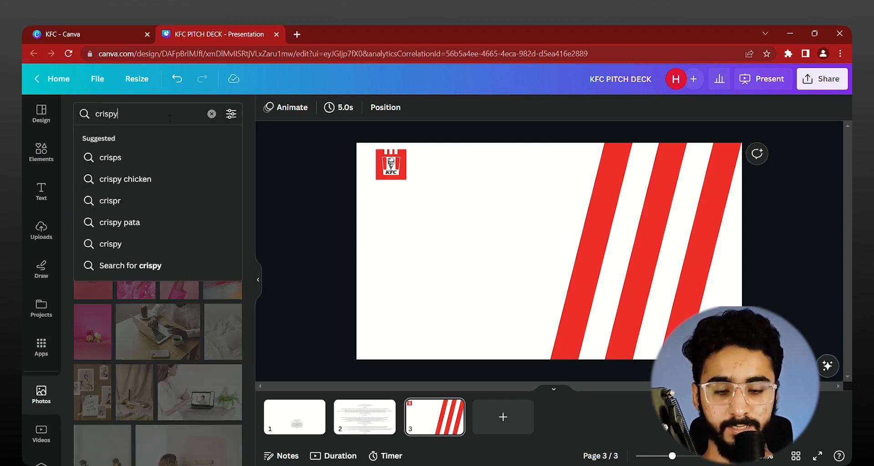
type(" chicken")
key("Return")
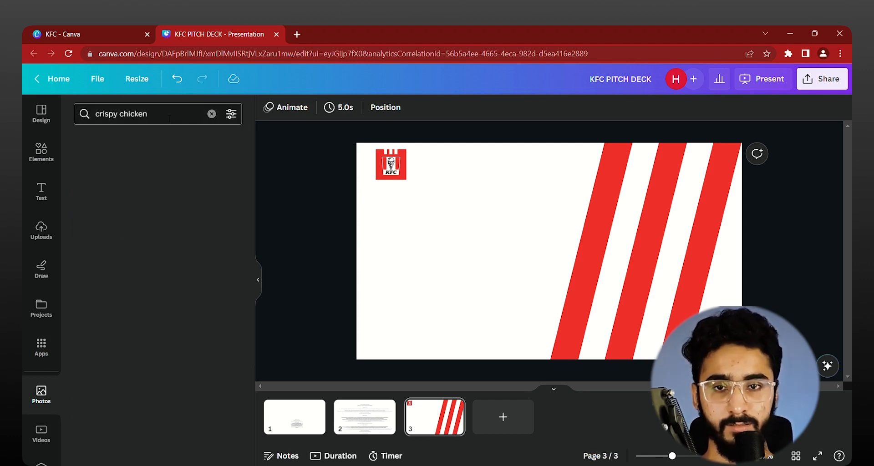
Step: Find the photo of fried chicken pieces beside a bowl of dark dipping sauce and add it to page 3
scroll(108, 324, "down", 10)
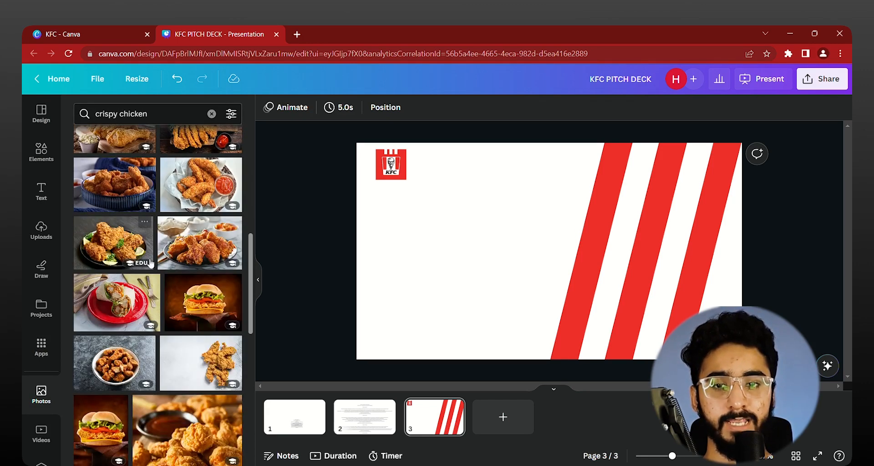
scroll(173, 274, "down", 5)
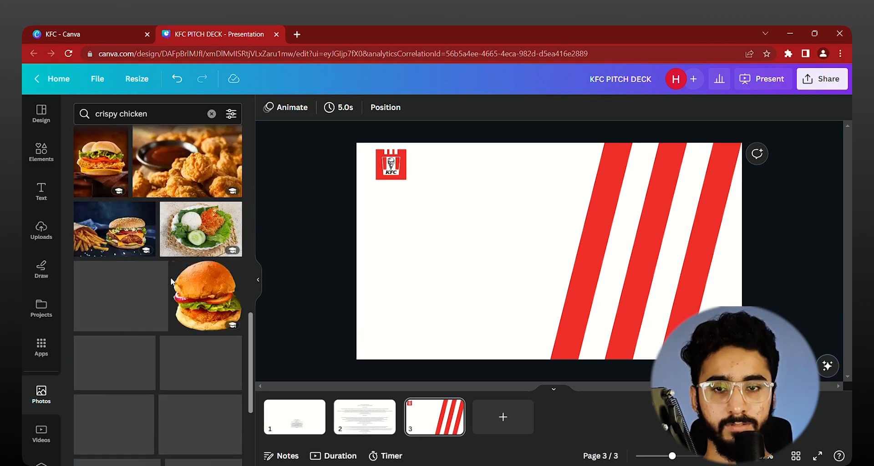
scroll(191, 328, "down", 3)
scroll(190, 329, "up", 5)
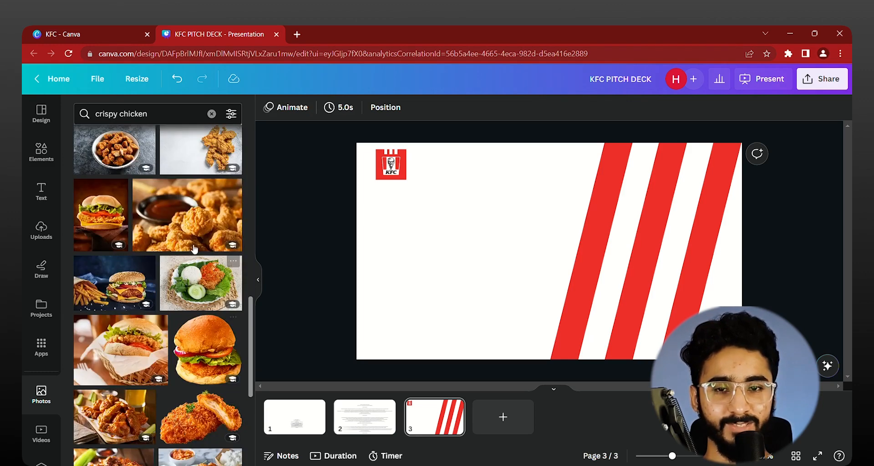
left_click(189, 280)
Step: Try setting the chicken photo as the page background, and undo it
right_click(578, 283)
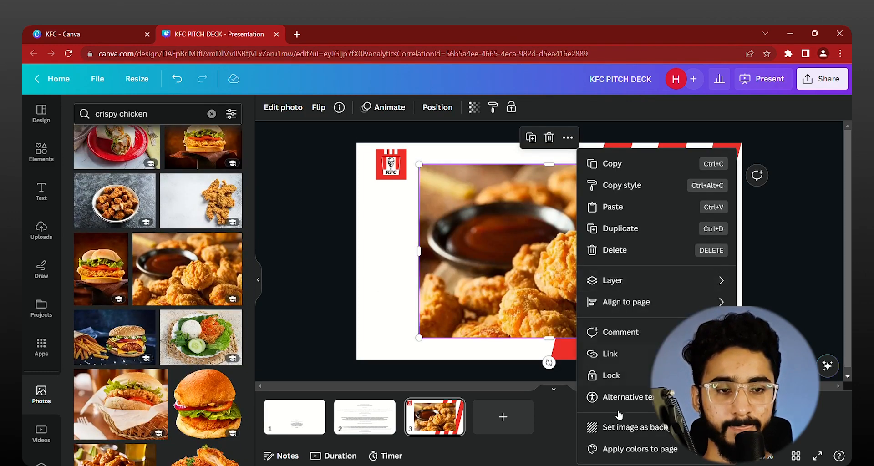
left_click(669, 436)
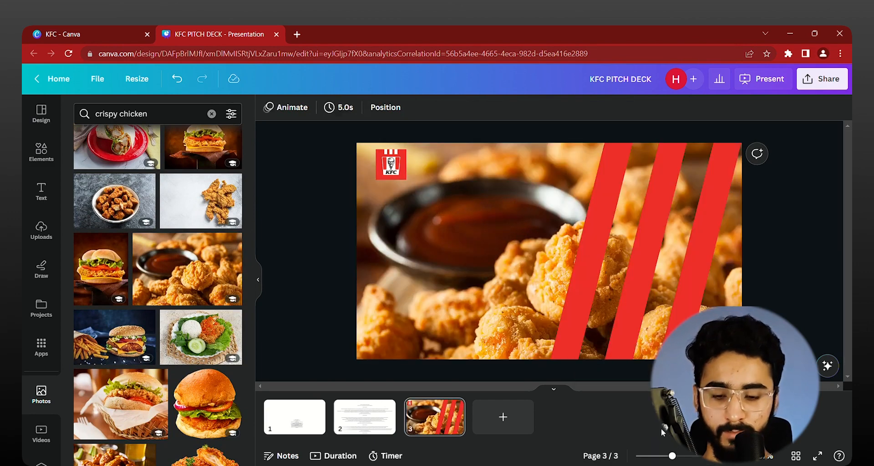
key("ctrl+z")
Step: Try enlarging the chicken photo past the page edges so it covers the whole page, and undo both resizes
left_click(531, 285)
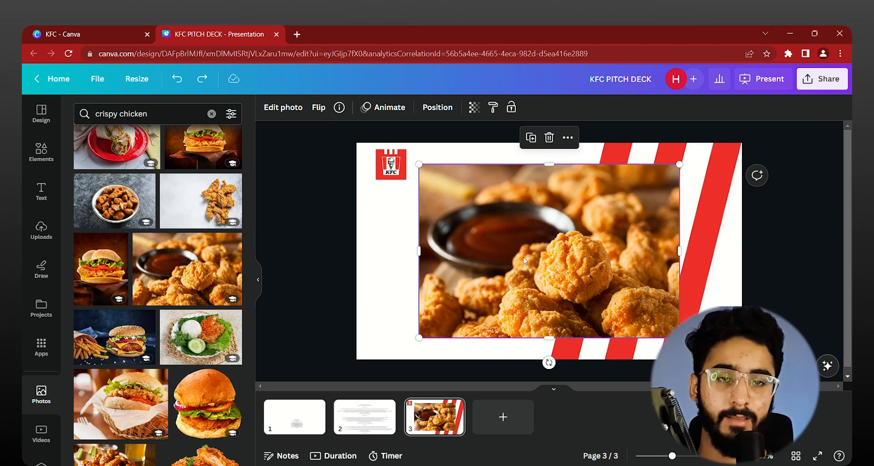
left_click_drag(680, 165, 757, 114)
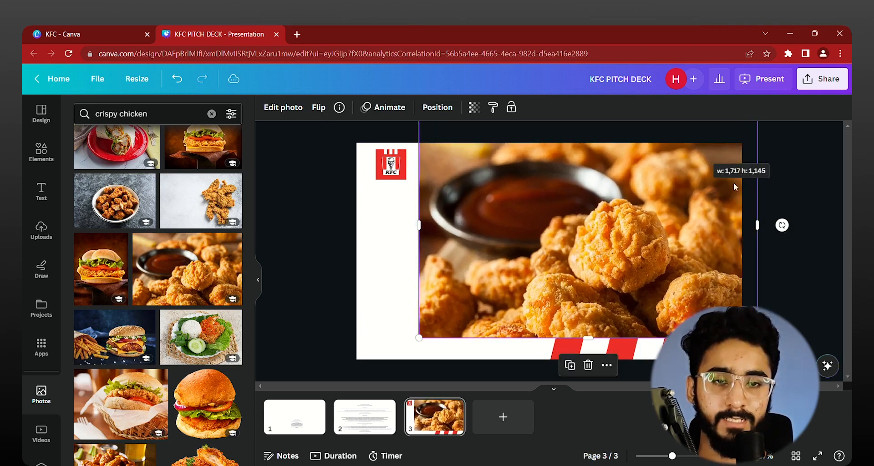
left_click_drag(419, 338, 325, 388)
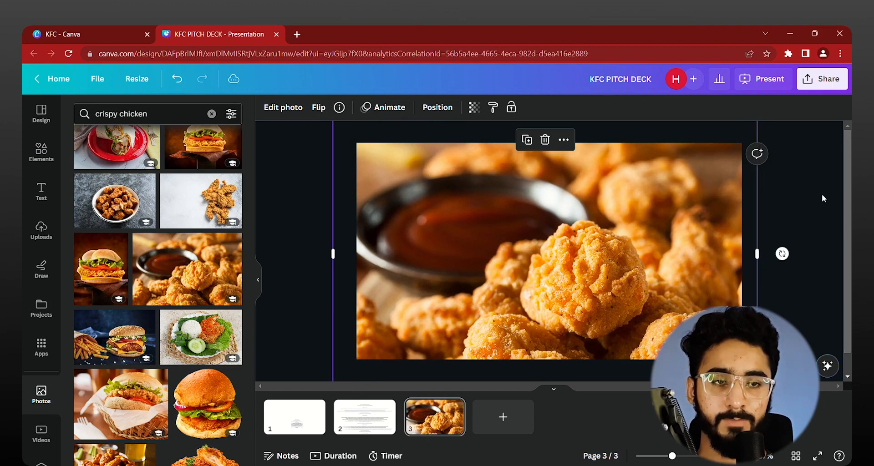
left_click(822, 196)
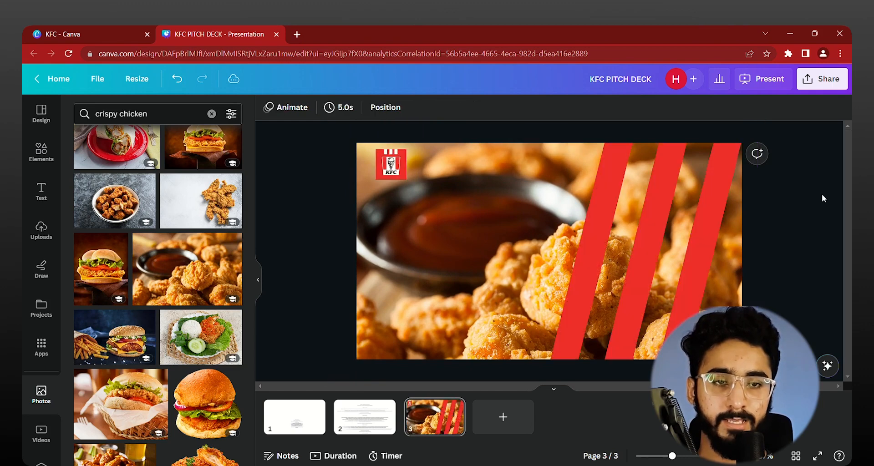
left_click(726, 264)
key("ctrl+z")
key("ctrl+z")
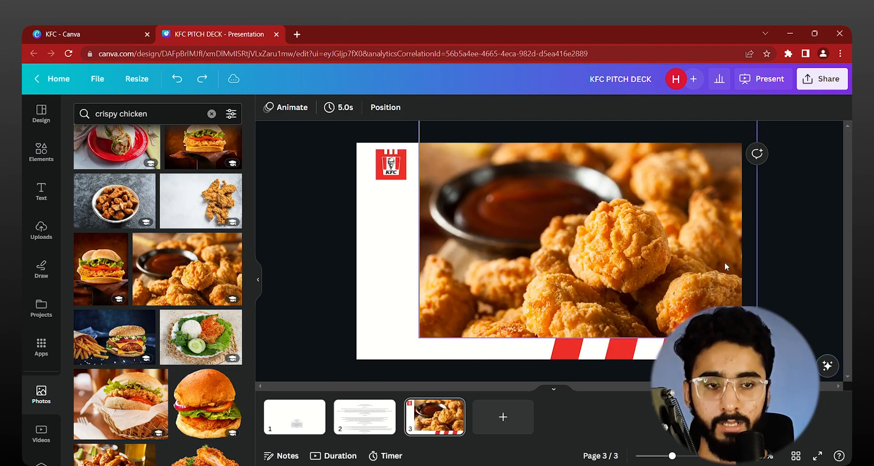
Step: Set the chicken photo as page 3's background and shift it up within its crop to show its lower part
left_click(577, 271)
right_click(575, 270)
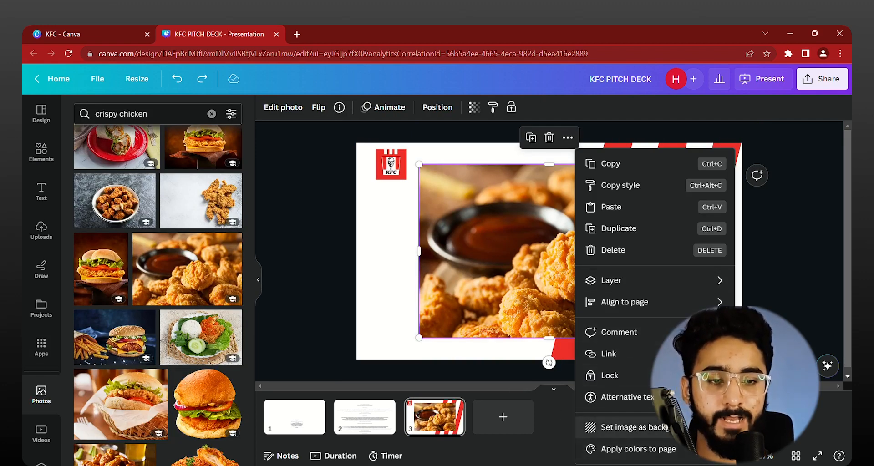
left_click(668, 431)
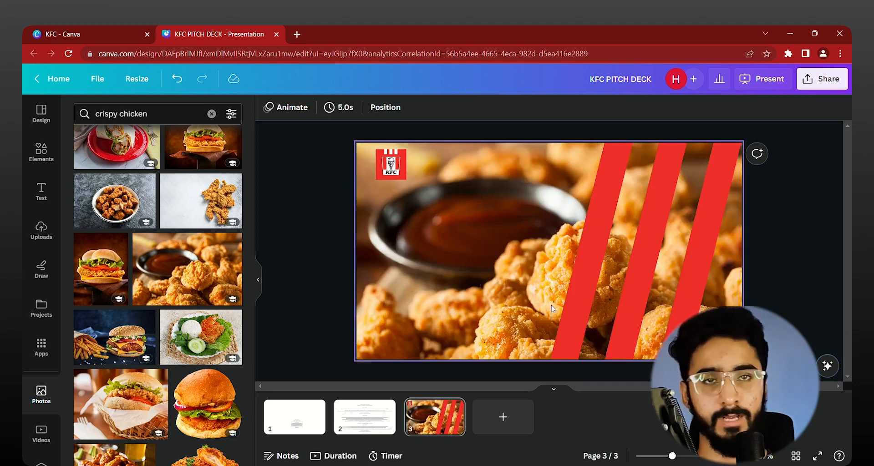
double_click(515, 289)
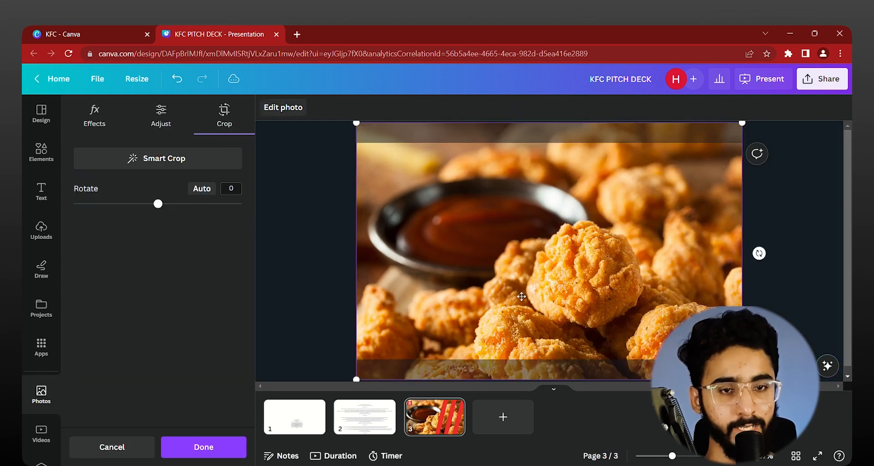
left_click(331, 246)
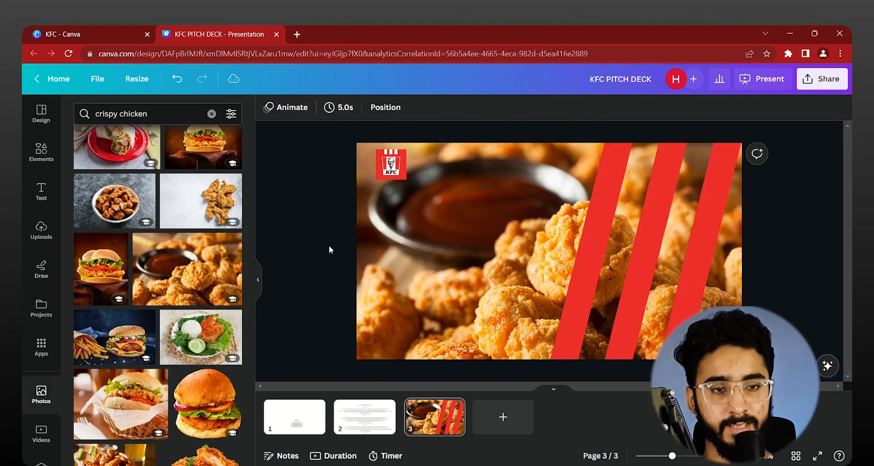
Step: Fill the first gap with a copy of a red stripe coloured white, and place a duplicate of it in the second gap
left_click(643, 261)
key("ctrl+equal")
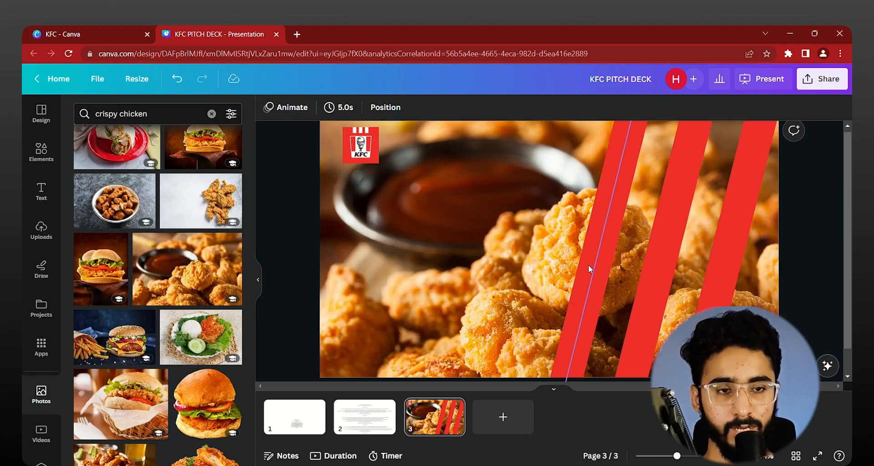
left_click_drag(597, 269, 632, 275)
left_click(268, 107)
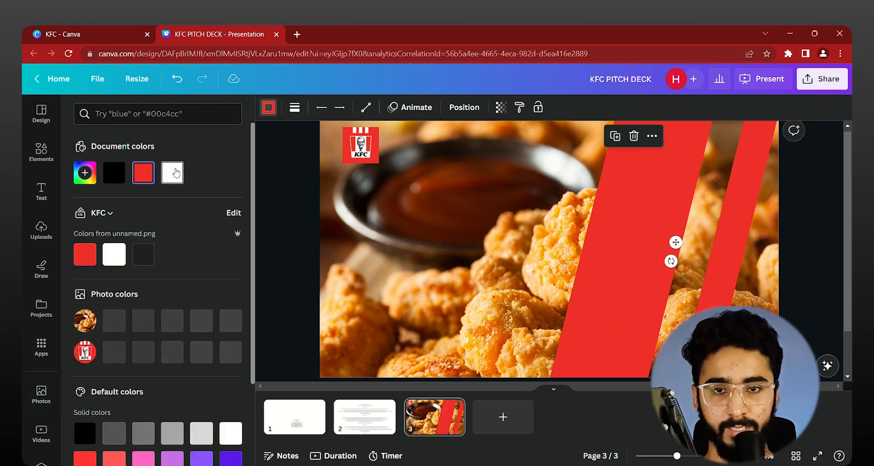
left_click(172, 173)
key("ctrl+d")
left_click_drag(660, 280, 692, 293)
scroll(689, 287, "down", 3)
Step: Select all five red and white stripes, tidy up their spacing, and adjust the set's position at the page's right side
left_click_drag(793, 285, 472, 211)
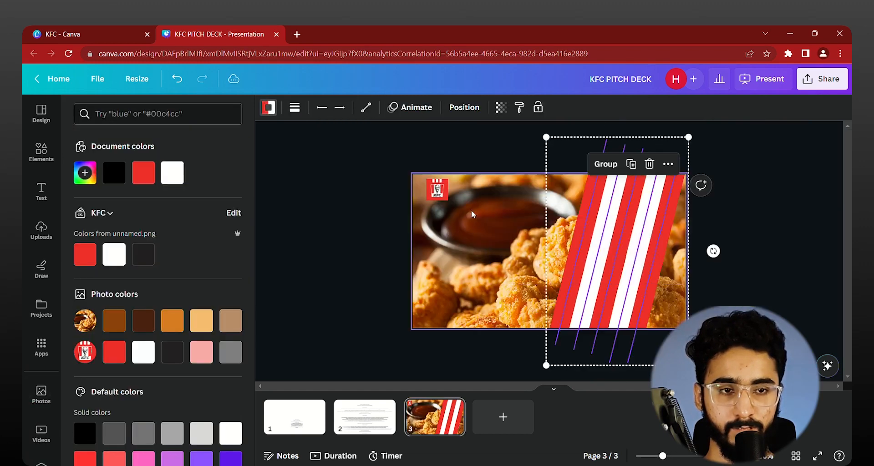
left_click(465, 108)
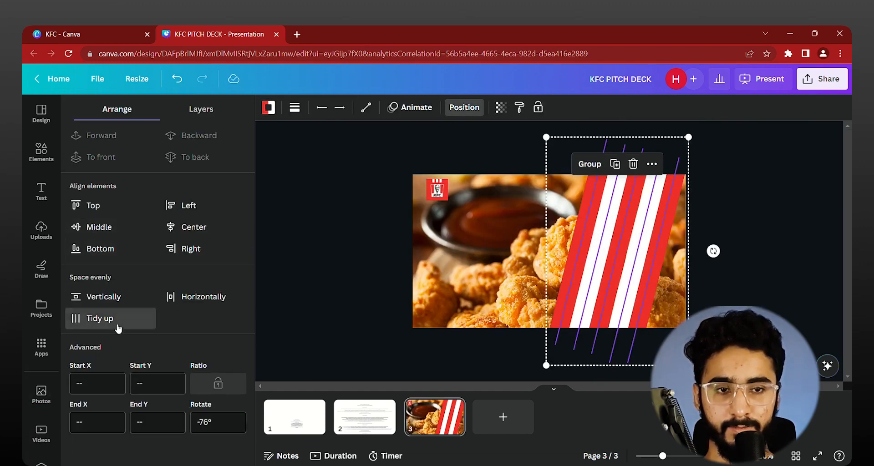
left_click(102, 318)
left_click(349, 266)
left_click_drag(802, 304, 587, 222)
mouse_move(608, 262)
left_mouse_down()
mouse_move(616, 263)
mouse_move(608, 263)
left_mouse_up()
left_click(761, 269)
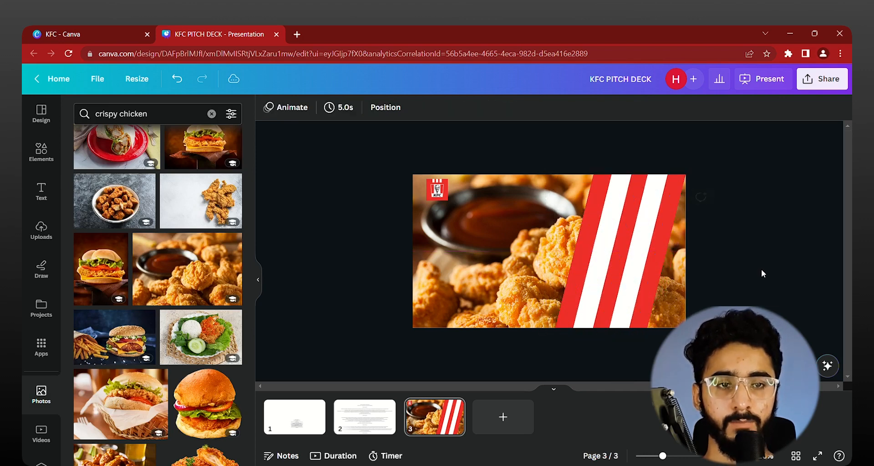
Step: Apply the Duotone effect with the Fuchsia preset to the chicken background photo
left_click(453, 280)
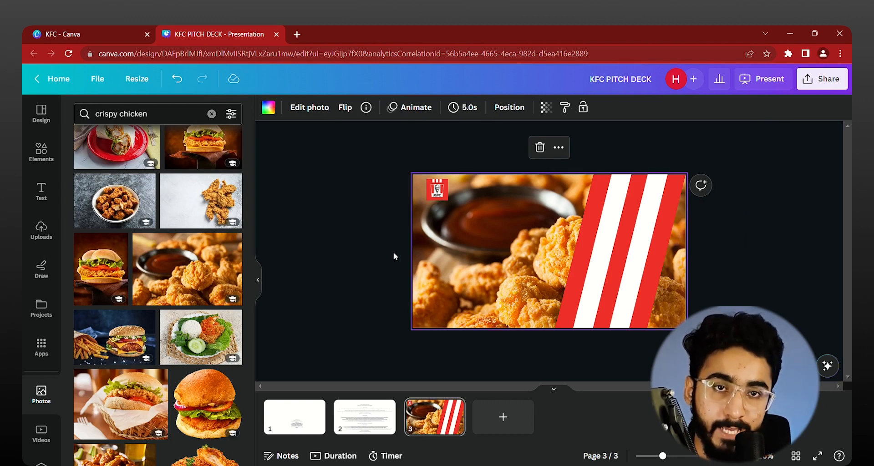
left_click(313, 110)
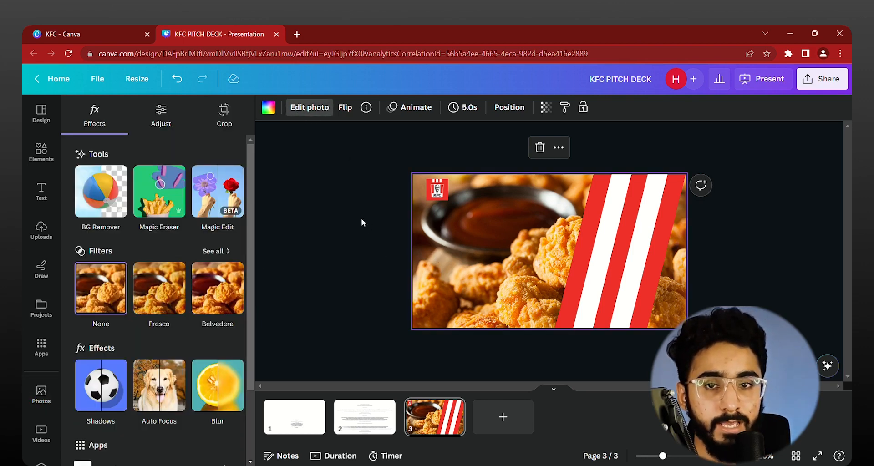
left_click(229, 387)
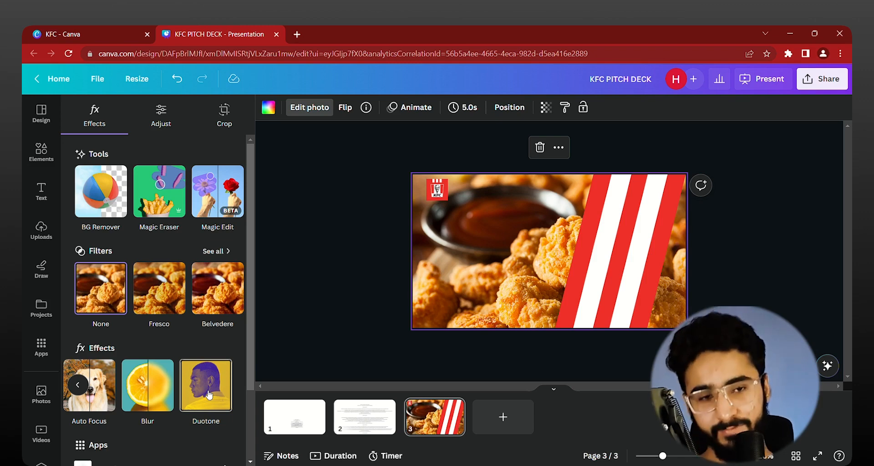
left_click(209, 394)
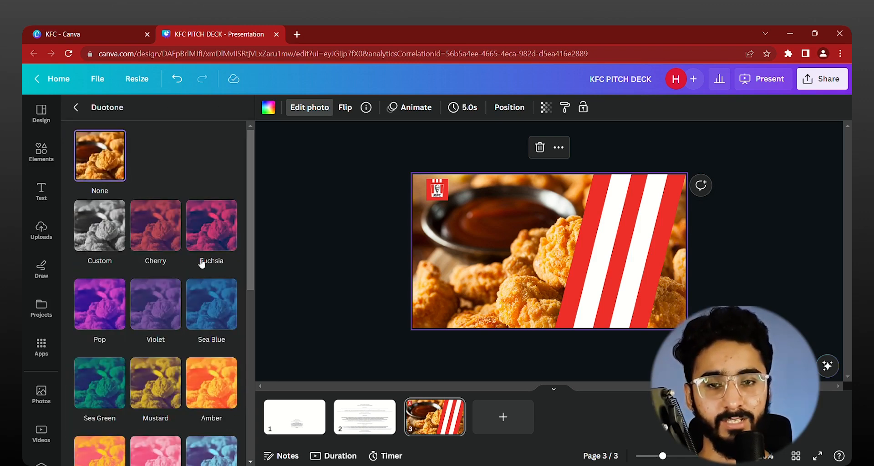
left_click(207, 244)
Step: Try a bright blue for the Duotone shadows and #FF0048 for the highlights on the chicken background
left_click(223, 318)
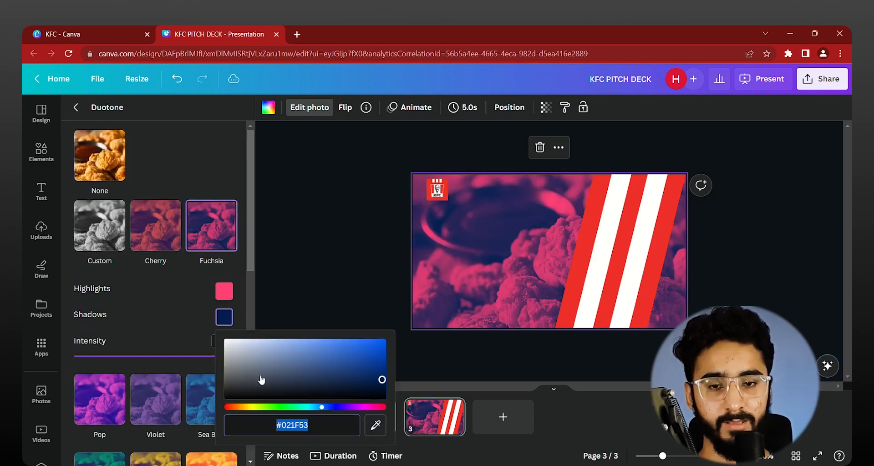
left_click_drag(372, 388, 382, 342)
left_click(228, 295)
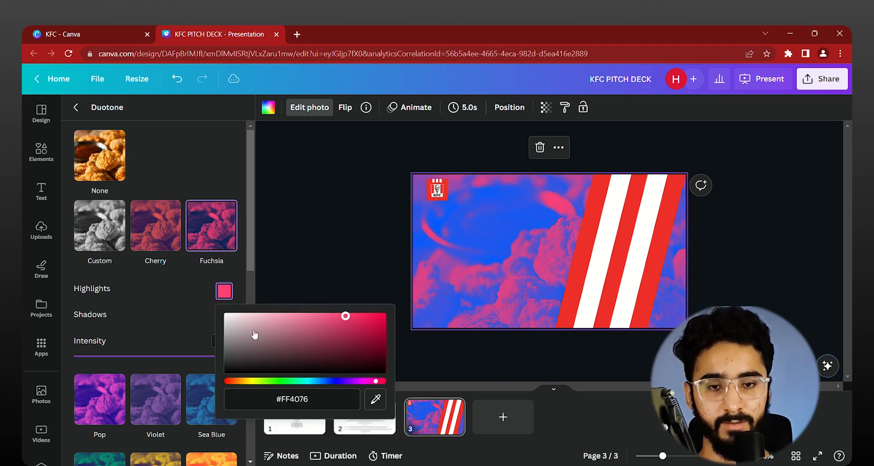
left_click_drag(345, 316, 382, 316)
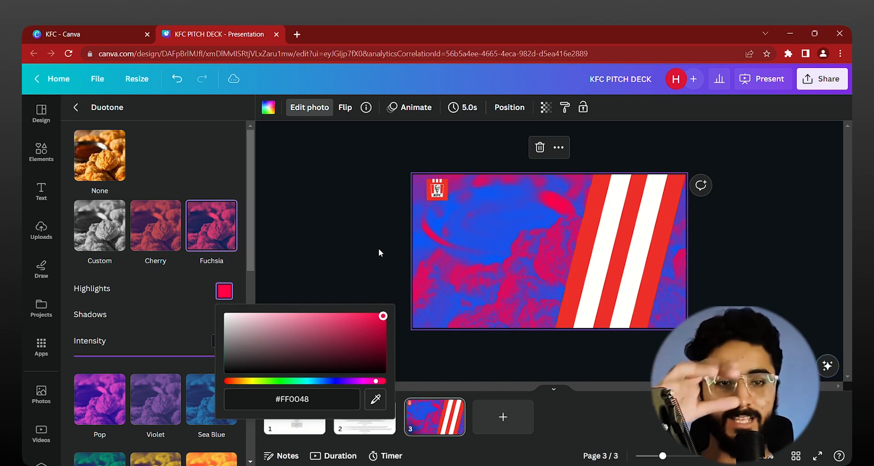
left_click(222, 301)
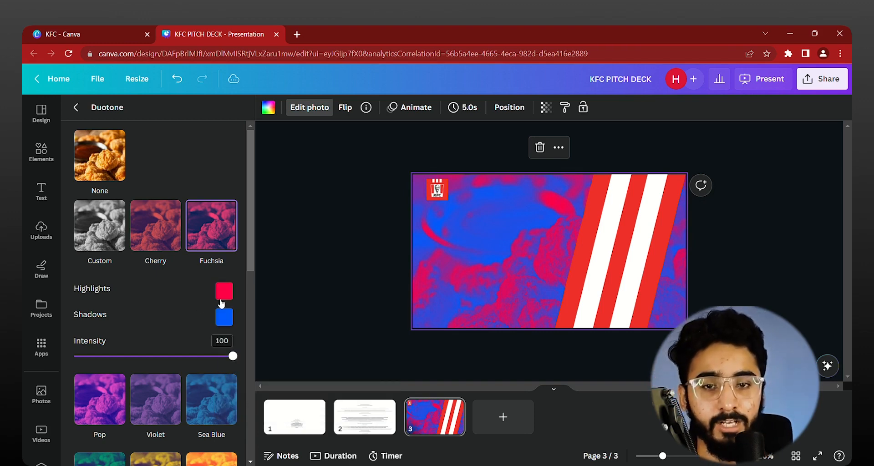
Step: Set the background's Duotone highlights to orange and its shadows to black, #000000
left_click(223, 294)
left_click_drag(269, 381, 226, 396)
left_click(181, 297)
left_click(224, 318)
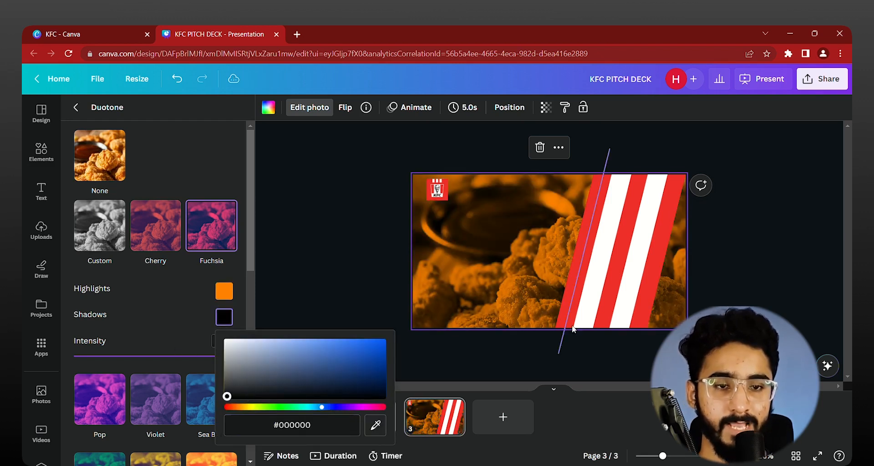
left_click(203, 297)
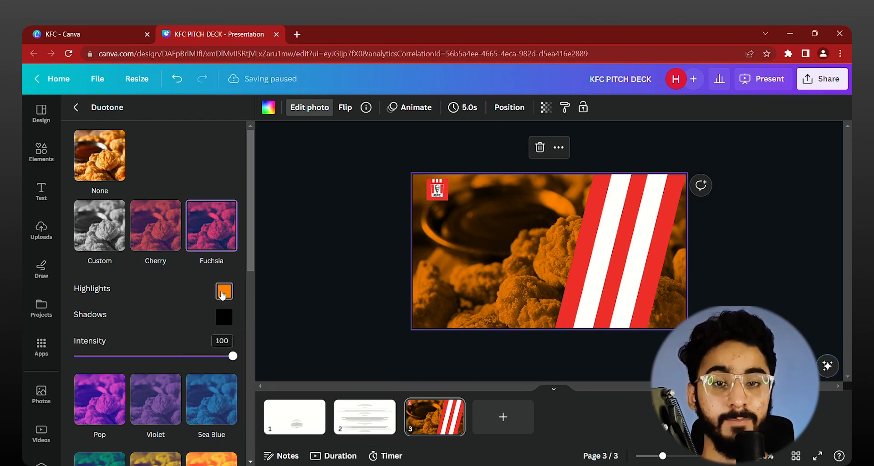
Step: Shift the Duotone highlights to a deeper red-orange and finish the effect with #000000 shadows
left_click(222, 295)
mouse_move(240, 386)
left_mouse_down()
mouse_move(380, 382)
mouse_move(227, 382)
mouse_move(246, 381)
mouse_move(239, 381)
left_mouse_up()
left_click(186, 285)
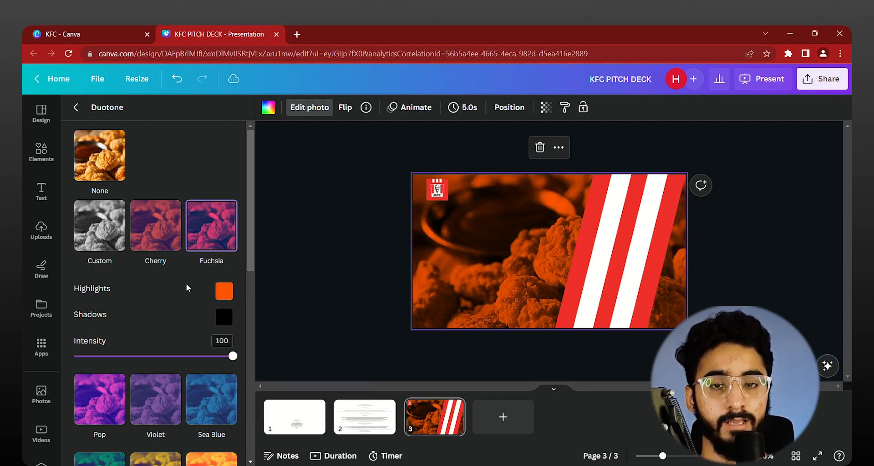
left_click(226, 325)
left_click_drag(282, 383, 227, 396)
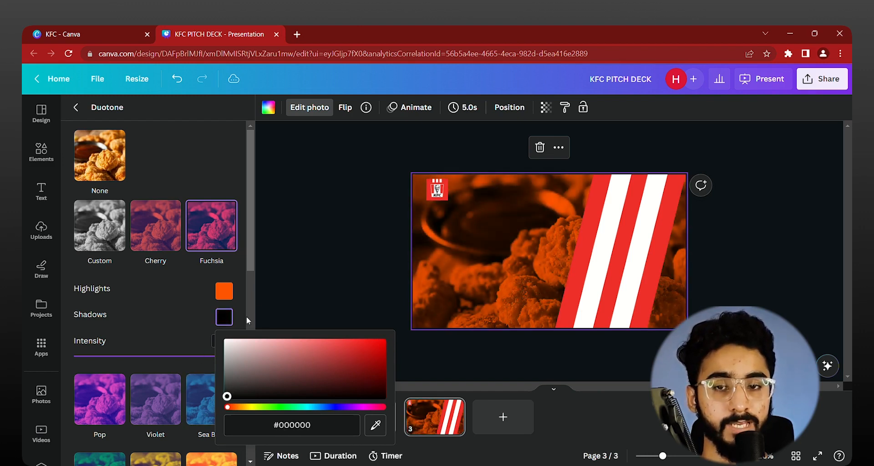
left_click(299, 272)
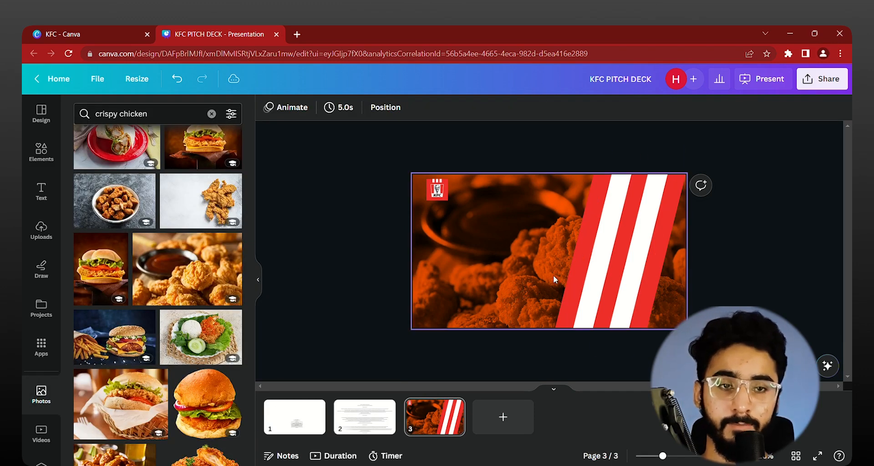
Step: Apply the Blur effect to the chicken background photo and adjust its intensity for a soft, out-of-focus look
left_click(477, 261)
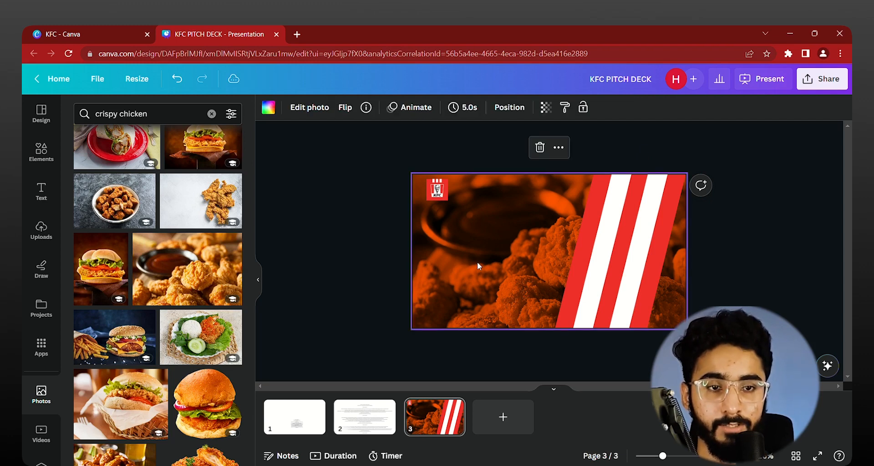
left_click(305, 110)
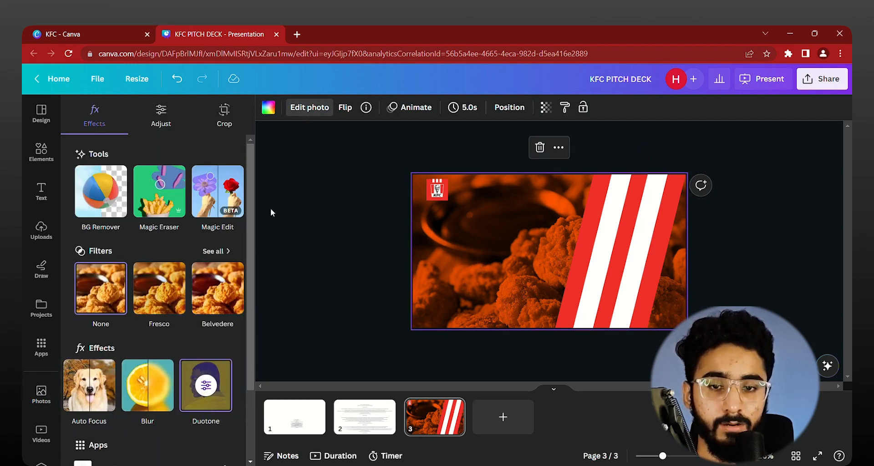
left_click(134, 406)
left_click_drag(114, 152, 143, 156)
left_click(353, 298)
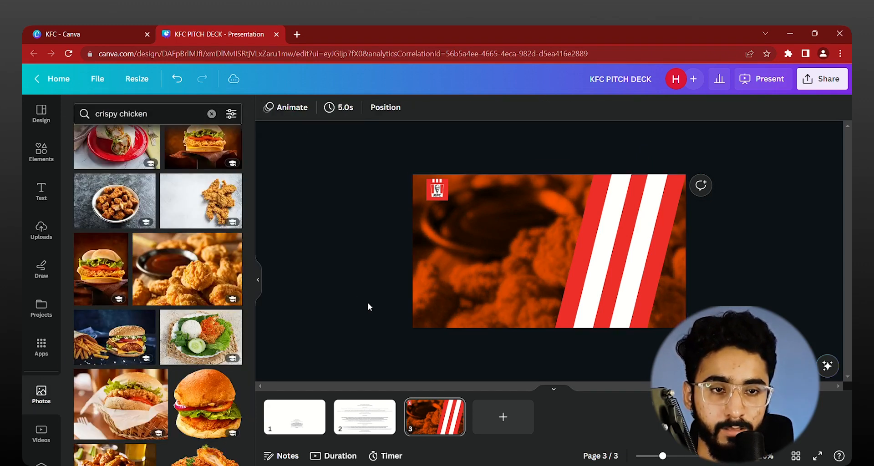
Step: Try the sliced crispy chicken cutout scaled down over the stripes in the page's lower right, and delete it
scroll(170, 329, "down", 5)
scroll(170, 329, "up", 5)
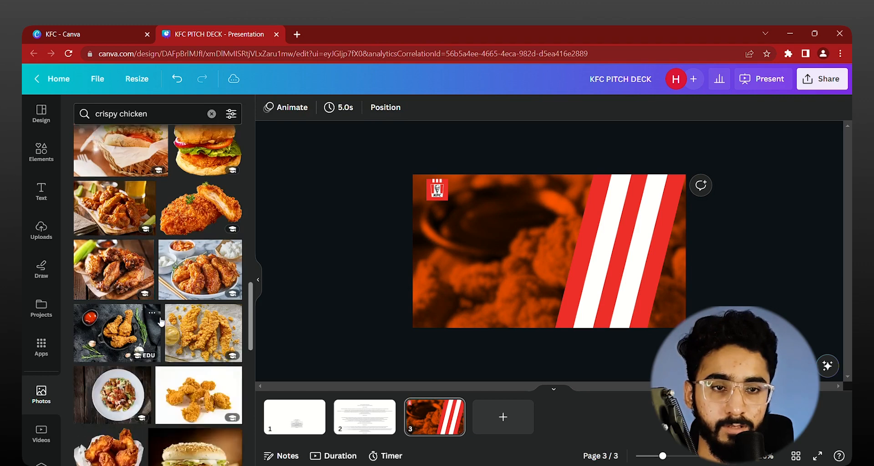
left_click(207, 378)
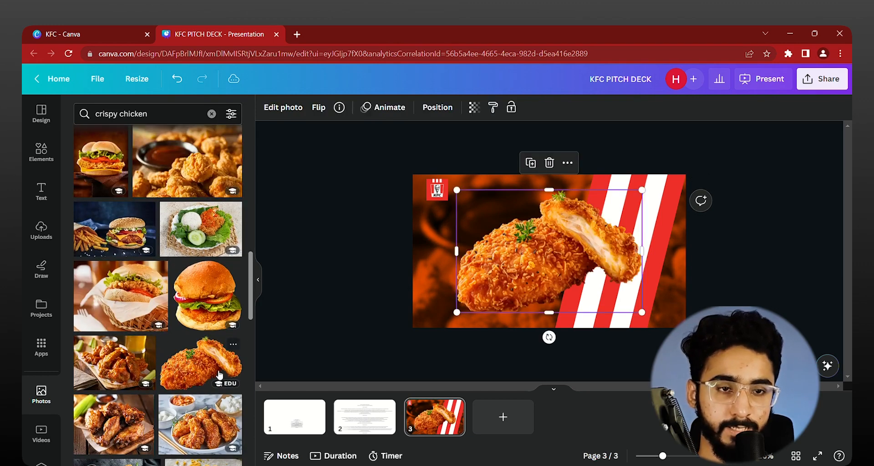
left_click_drag(670, 317, 630, 304)
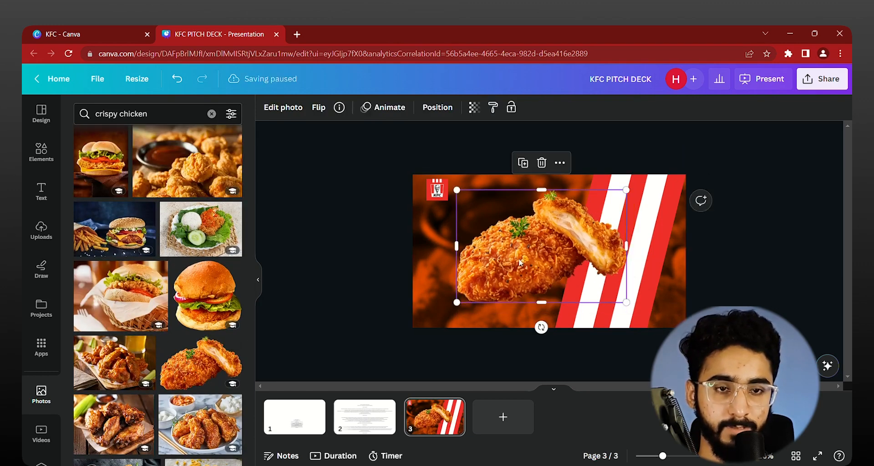
left_click_drag(574, 266, 633, 292)
left_click_drag(685, 328, 666, 315)
left_click_drag(566, 281, 578, 288)
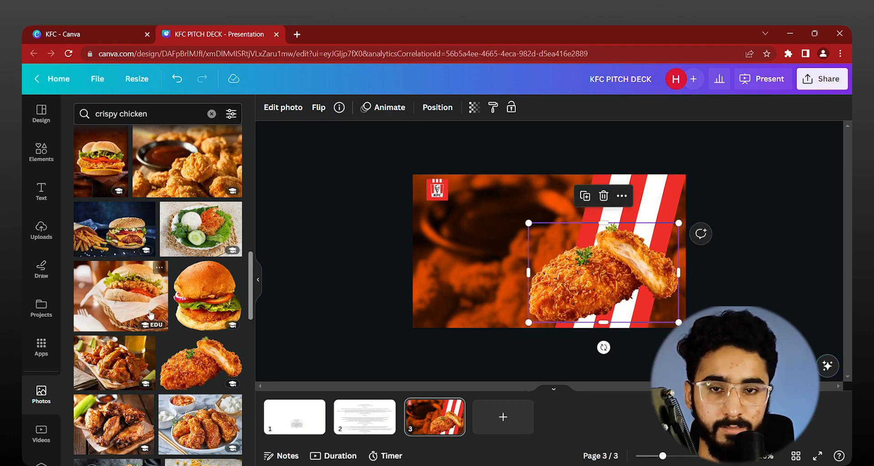
scroll(148, 317, "up", 10)
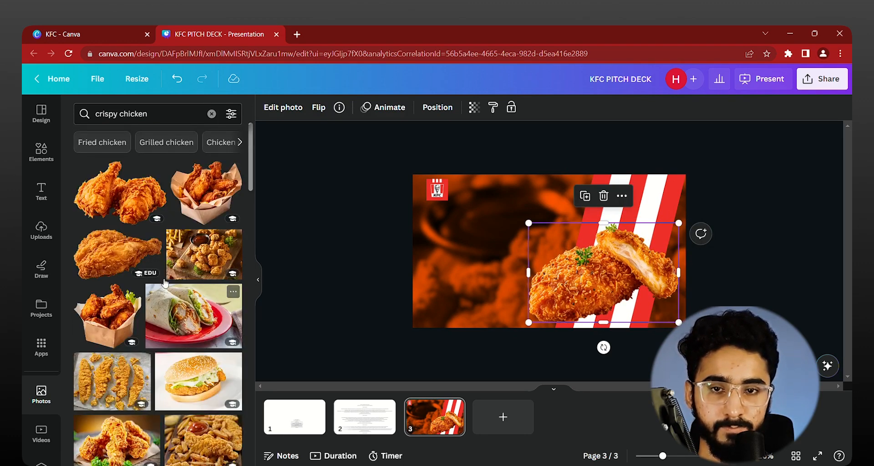
key("Delete")
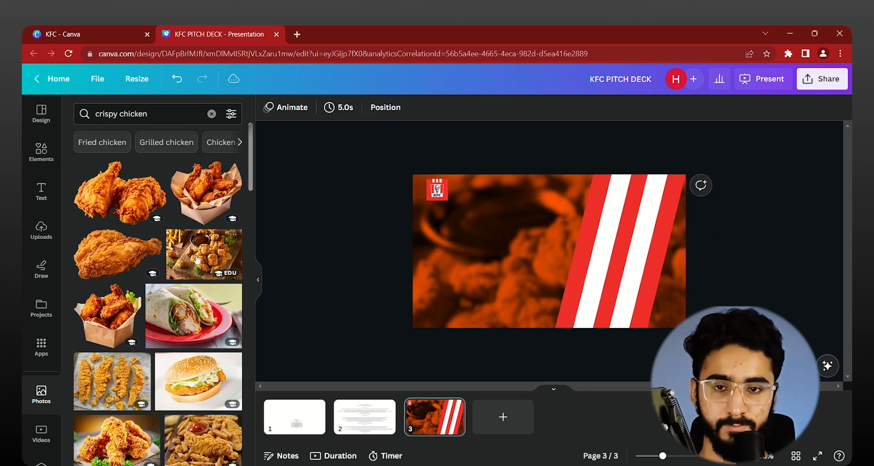
Step: Add the fried drumstick cutout, resize it, and place it over the stripes' lower part, extending past the page's right edge
left_click(135, 259)
left_click_drag(656, 312, 735, 339)
left_click(721, 270)
left_click(641, 269)
left_click_drag(650, 299, 651, 289)
left_click_drag(736, 327, 717, 316)
left_click_drag(642, 273, 644, 278)
left_click(775, 263)
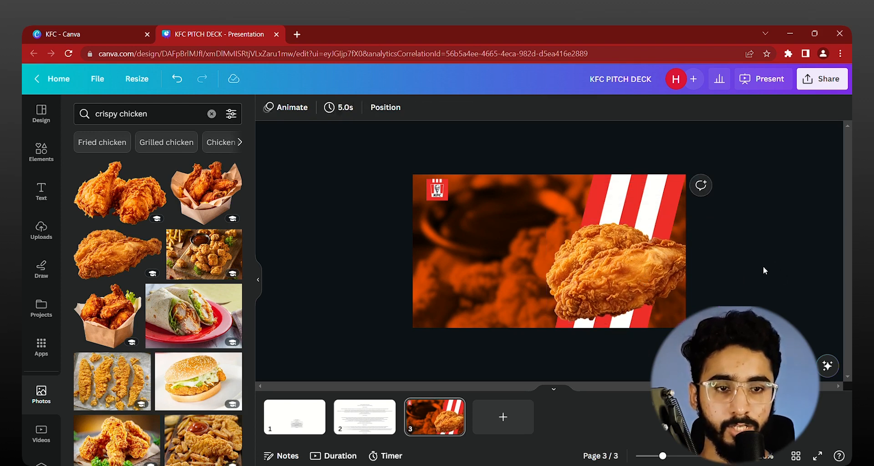
left_click(643, 288)
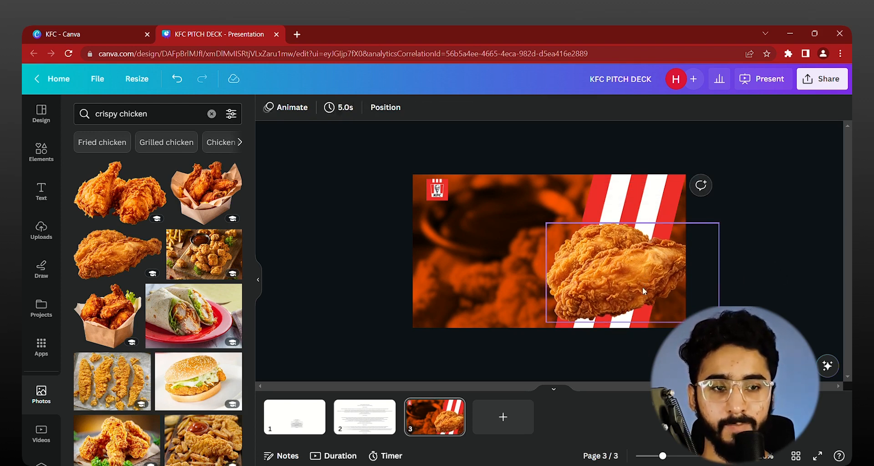
left_click(740, 183)
Step: Copy the slide title "Tapping into a Booming Market" from page 2 and paste it into a new text box on page 3
scroll(338, 301, "up", 1)
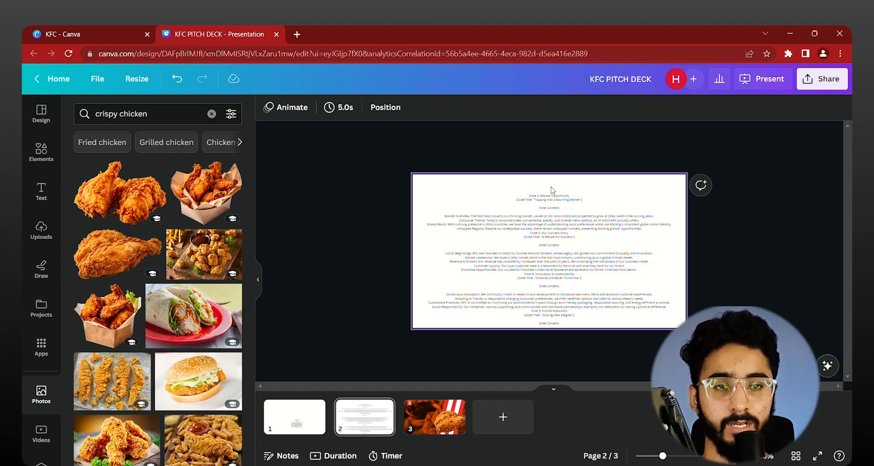
scroll(581, 249, "up", 5)
left_click(581, 249)
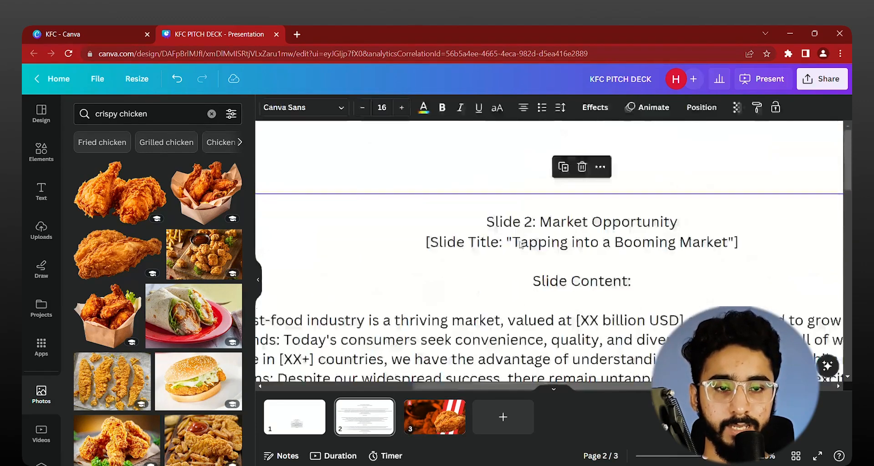
left_click(518, 245)
left_click_drag(519, 248, 728, 249)
key("ctrl+c")
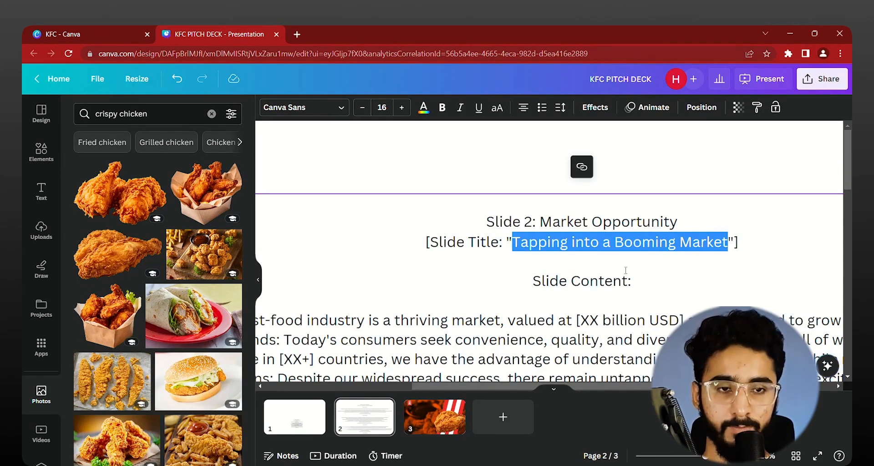
scroll(792, 232, "down", 5)
left_click(823, 213)
scroll(792, 225, "down", 2)
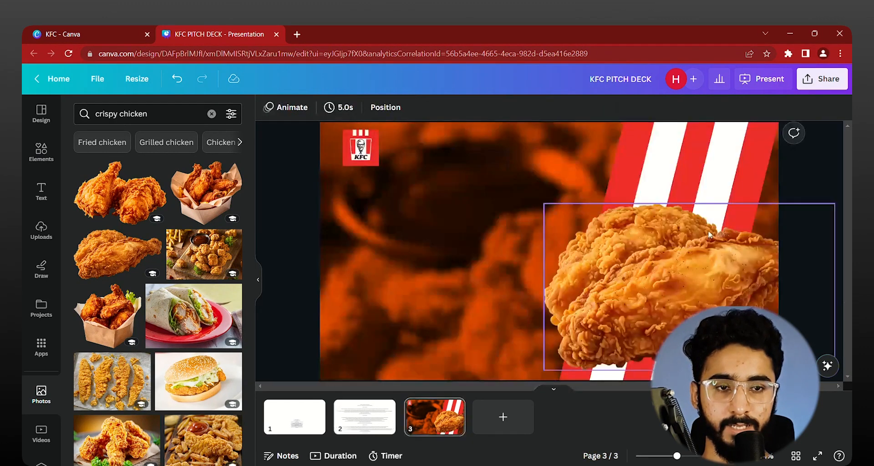
scroll(432, 273, "down", 3)
key("ctrl+v")
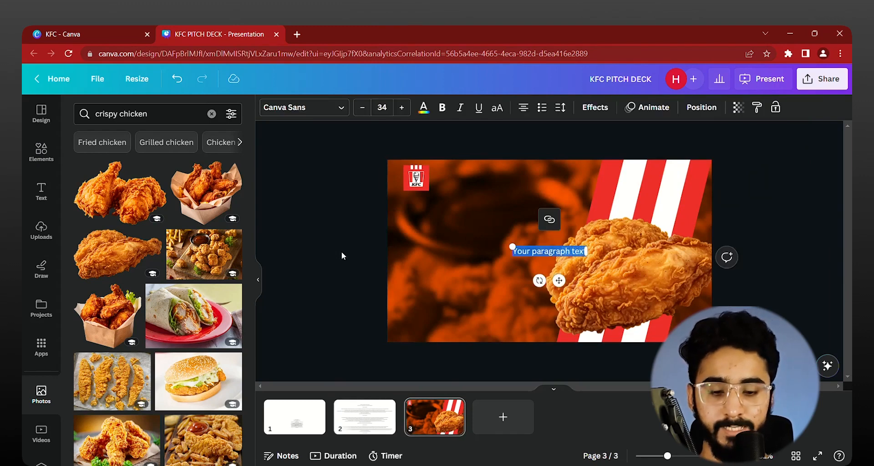
Step: Change the pasted title's font to the uploaded Gratelos Display font
left_click(294, 112)
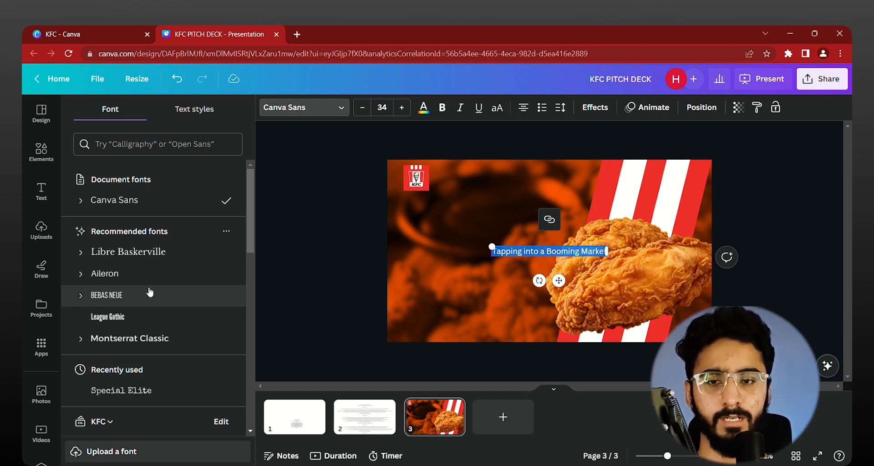
scroll(151, 292, "down", 5)
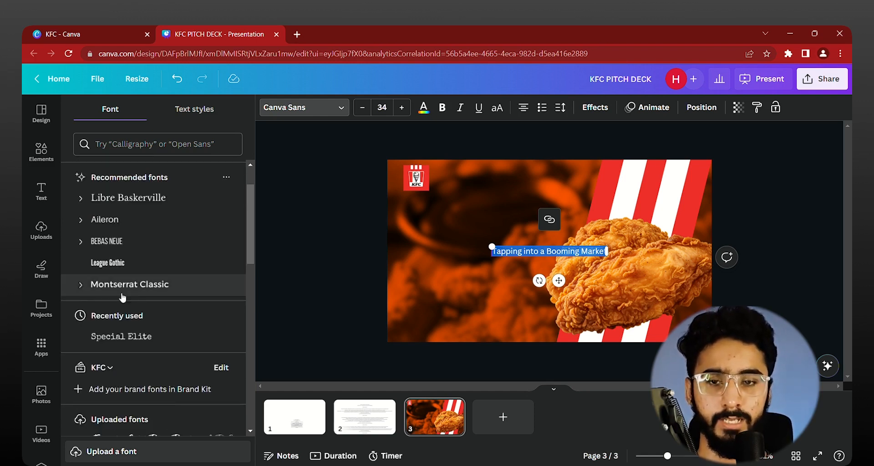
left_click(152, 301)
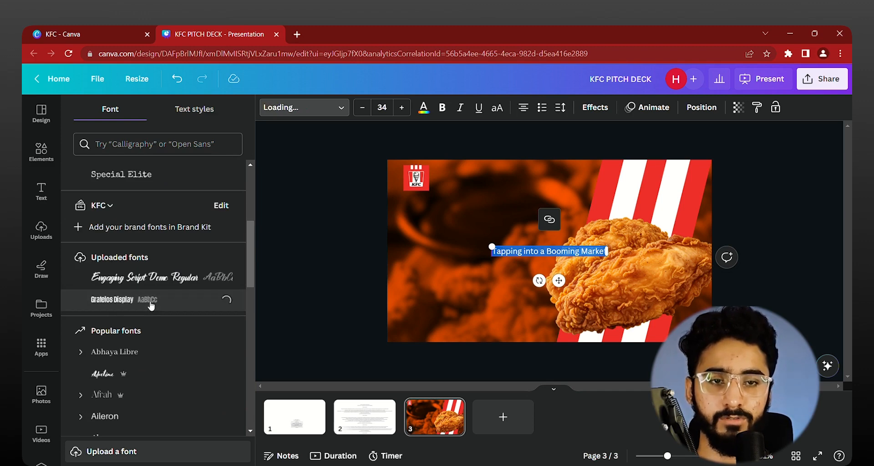
scroll(517, 289, "up", 8)
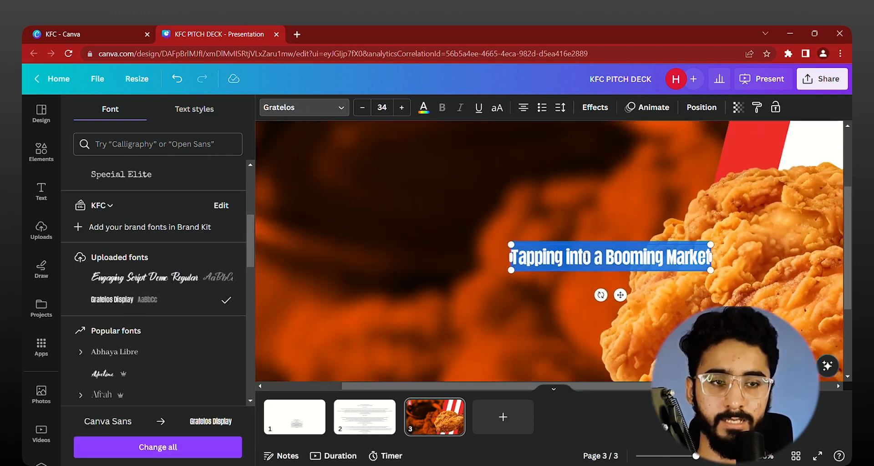
Step: Remove "Booming Market" from the title so the text box reads only "Tapping into a"
left_click(610, 266)
left_click_drag(596, 261, 747, 261)
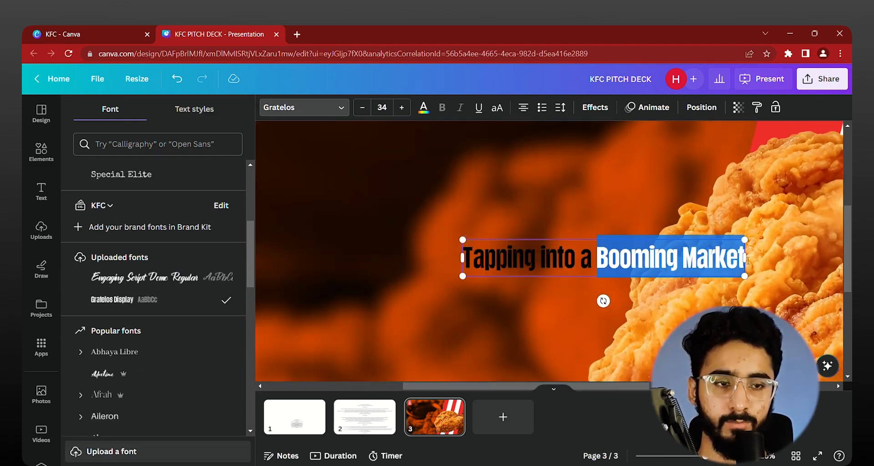
key("BackSpace")
scroll(577, 286, "down", 8)
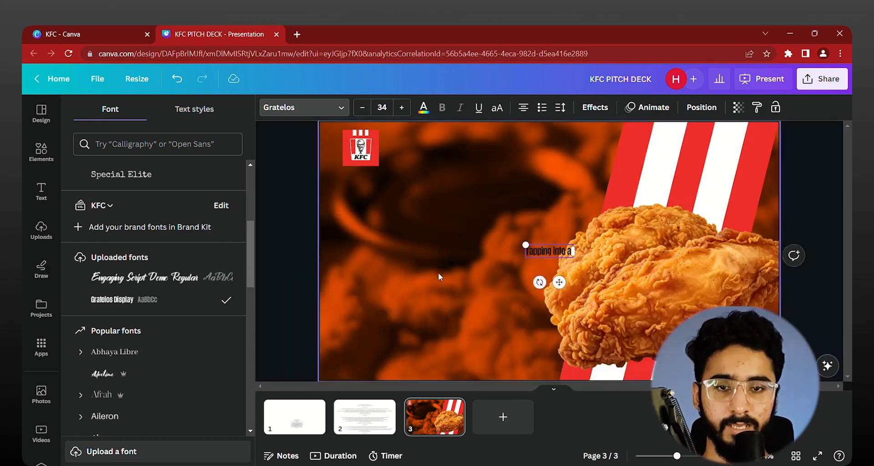
left_click(318, 243)
Step: Enlarge the "Tapping into a" text and position it in the page's left half, below the logo
left_click(547, 251)
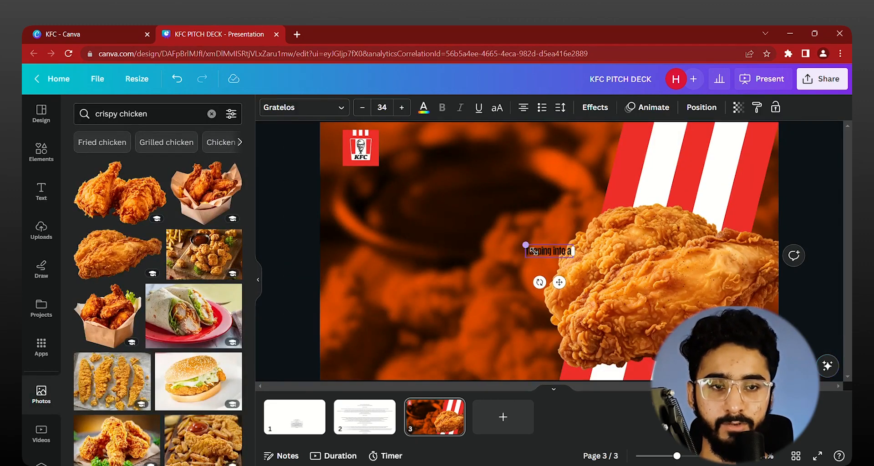
left_click_drag(528, 246, 492, 231)
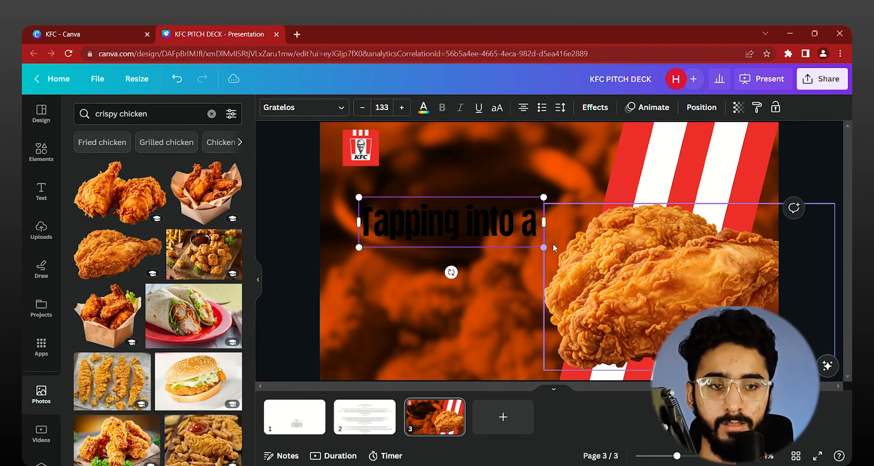
left_click_drag(544, 248, 436, 275)
Step: Duplicate the title line, change the copy to "Booming Market", and centre it directly beneath the first line
key("ctrl+d")
double_click(472, 274)
type("Booming Market")
left_click(301, 256)
left_click(440, 275)
scroll(436, 274, "down", 3)
left_click(343, 257)
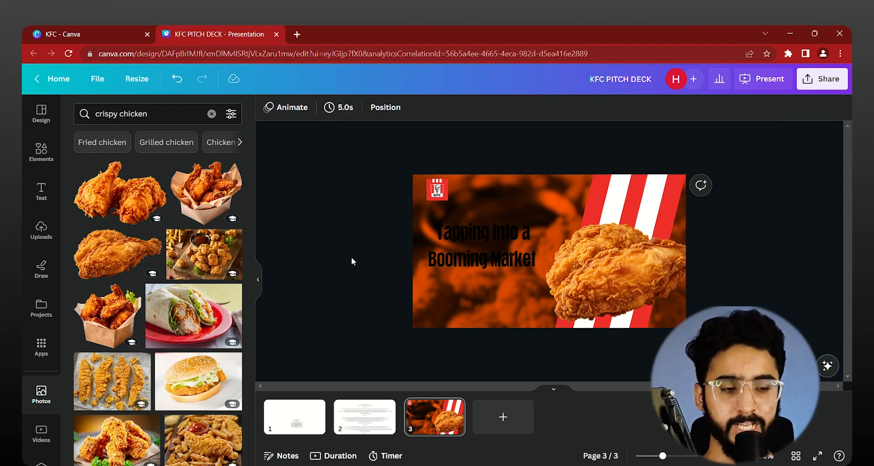
Step: Find a contrast checker with a web search, open the Coolors Color Contrast Checker, accept its cookies and close the greeting
left_click(296, 33)
type("c")
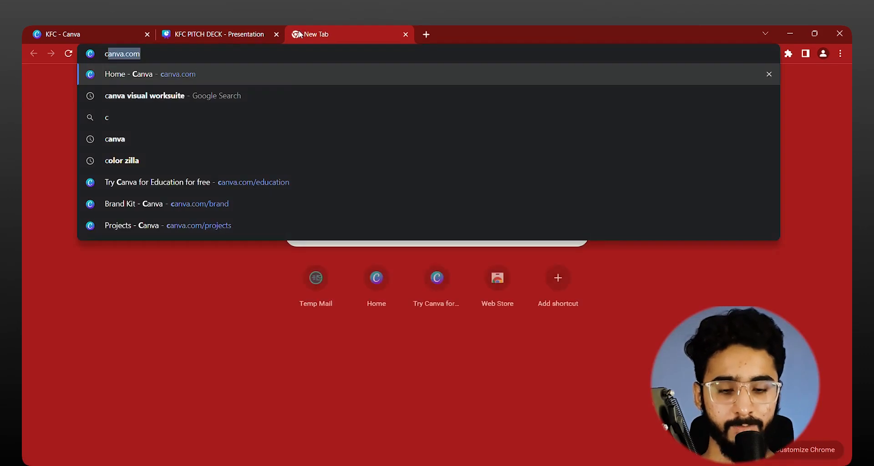
type("ontrast checker")
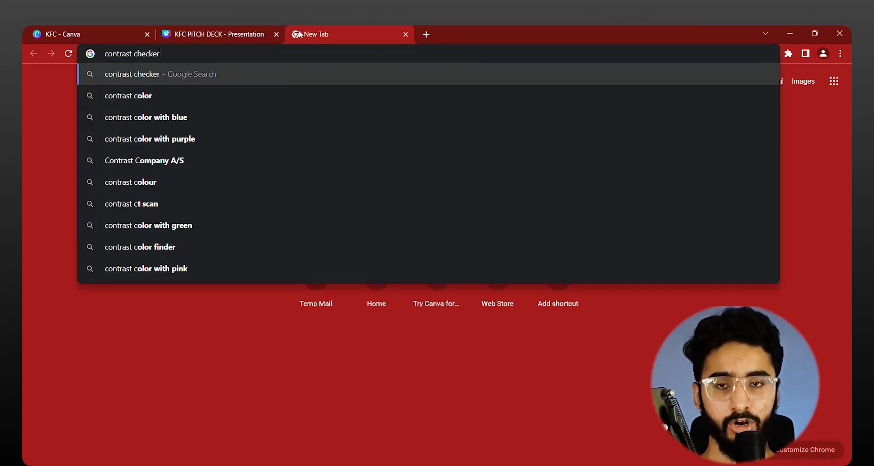
key("Return")
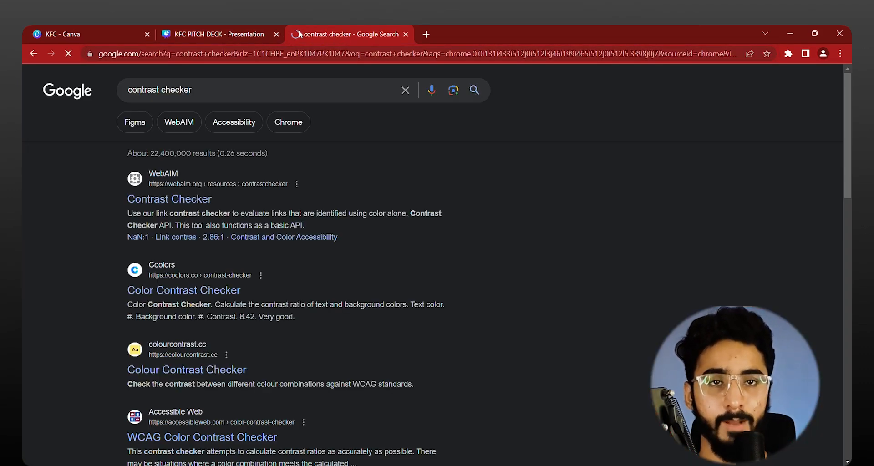
left_click(178, 293)
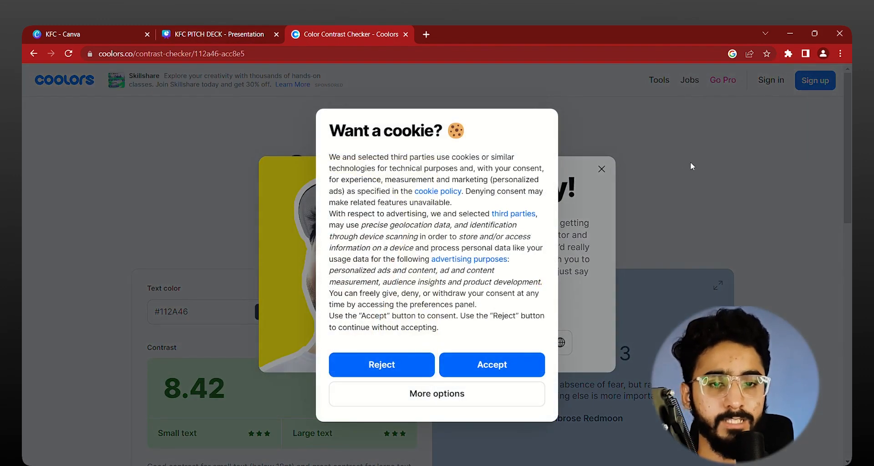
left_click(508, 365)
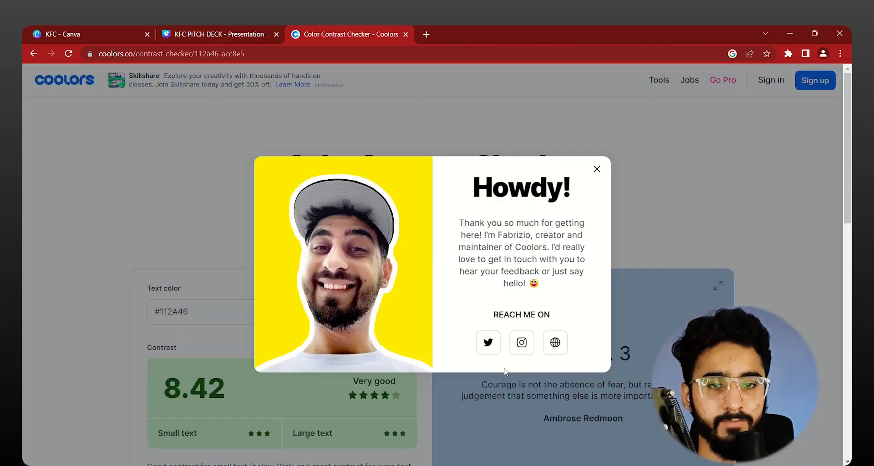
left_click(597, 170)
Step: Check the contrast of black #000000 text against the dark orange #9D3C00 background
left_click(402, 316)
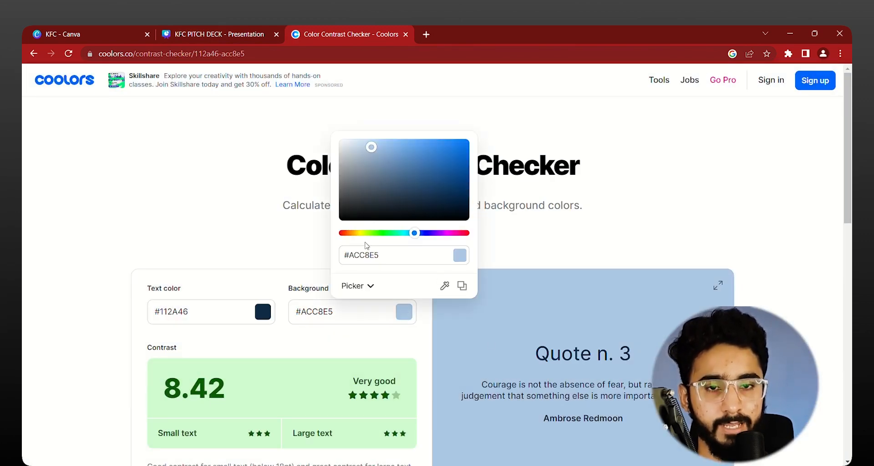
left_click(351, 233)
left_click_drag(444, 172, 483, 170)
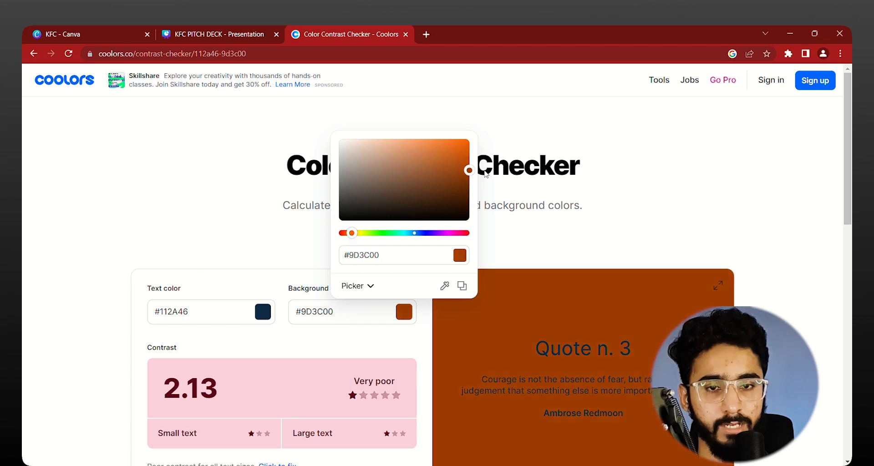
left_click(234, 231)
left_click(264, 323)
left_click_drag(275, 206, 177, 248)
left_click(158, 210)
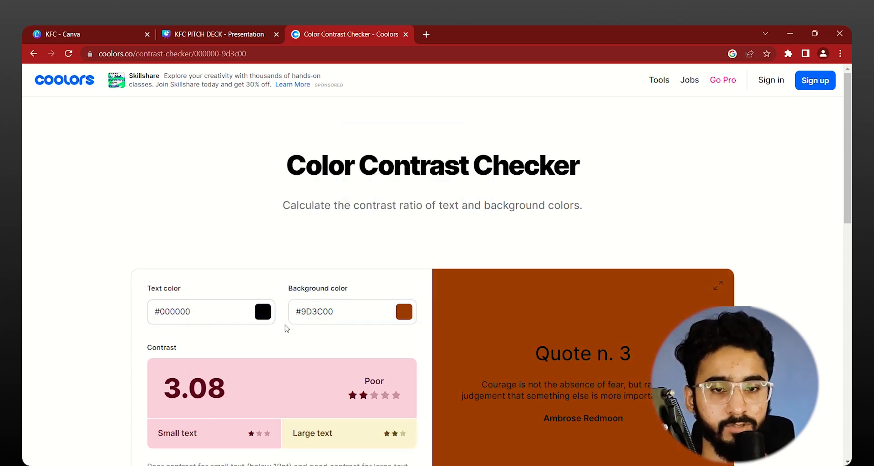
Step: Test white #FFFFFF as the text colour against the dark orange background
scroll(286, 328, "down", 1)
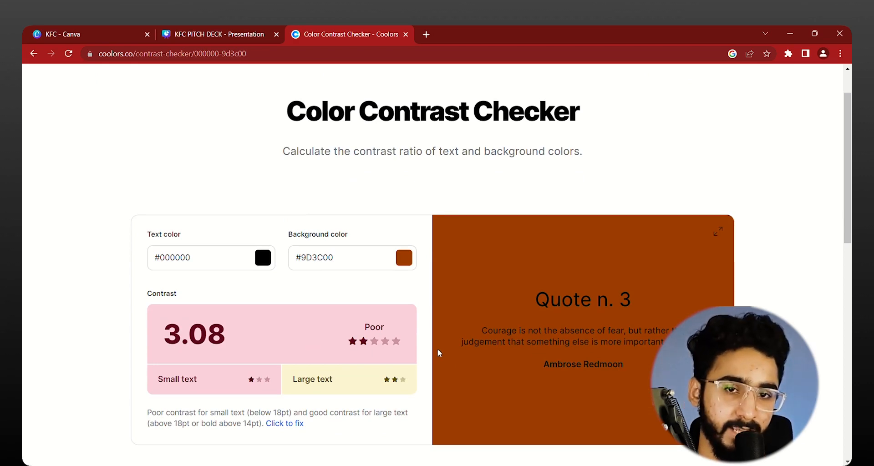
left_click(270, 268)
left_click_drag(261, 163, 172, 65)
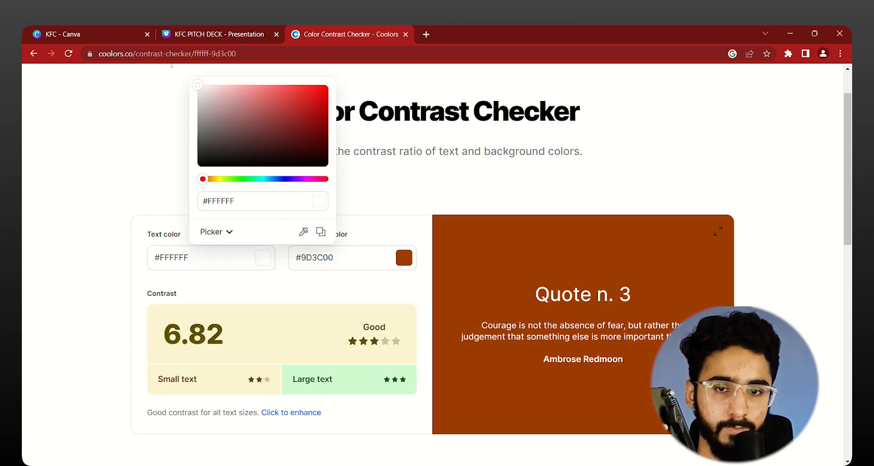
left_click(125, 142)
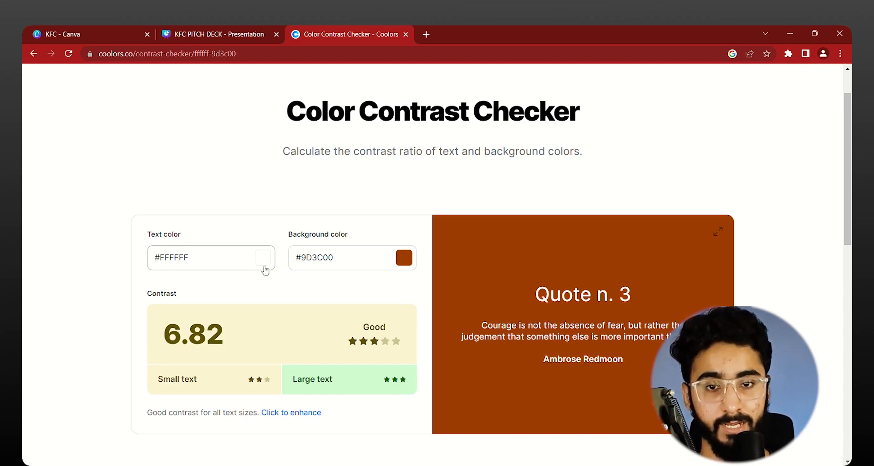
Step: Test the off-white text colour #F7EFE5 on the same orange background
left_click(264, 267)
left_click_drag(213, 181, 220, 186)
mouse_move(212, 97)
left_mouse_down()
mouse_move(222, 87)
mouse_move(255, 152)
mouse_move(197, 91)
mouse_move(230, 99)
mouse_move(212, 92)
left_mouse_up()
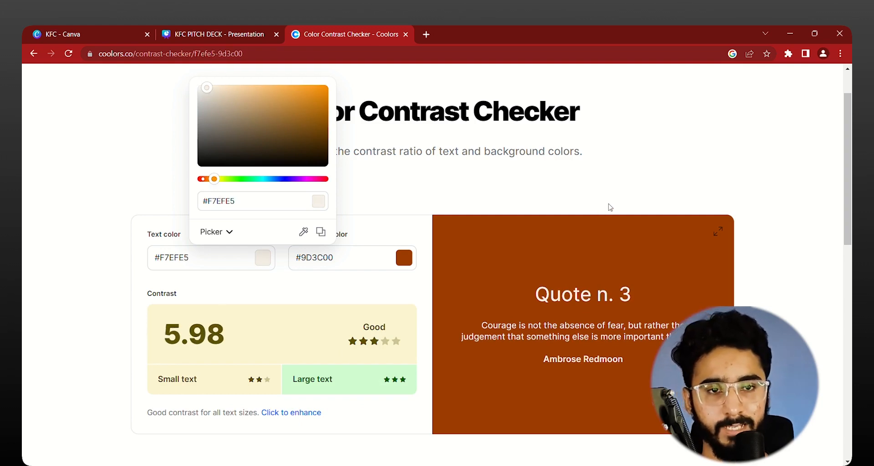
left_click(804, 160)
Step: Return to the KFC pitch deck in Canva and colour the "Tapping into a" line white
left_click(260, 32)
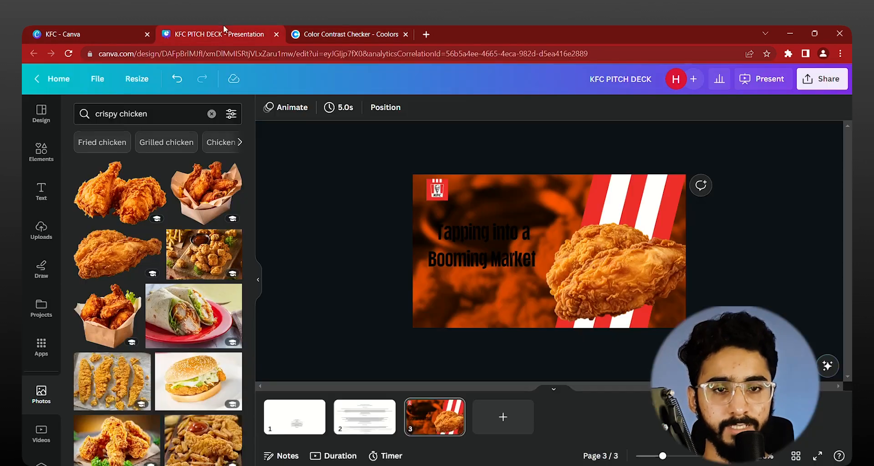
left_click(494, 235)
left_click(423, 107)
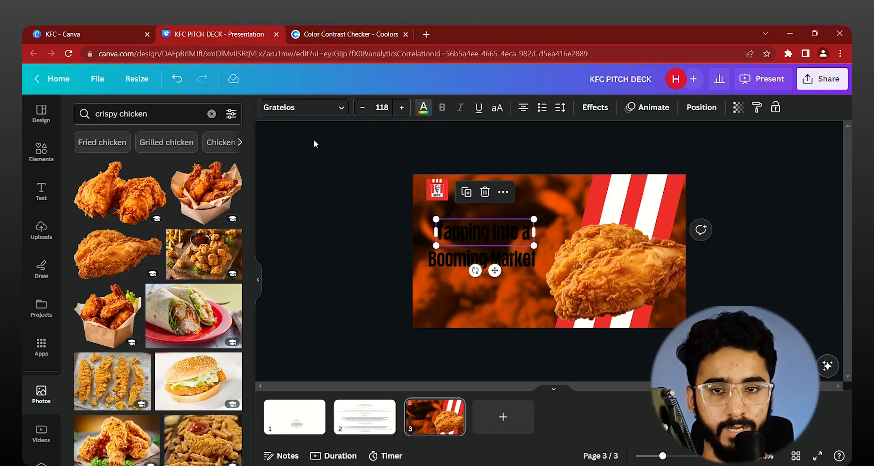
left_click(172, 173)
Step: Change the "Booming Market" line's font to the uploaded Engaging Script Demo Regular
left_click(485, 268)
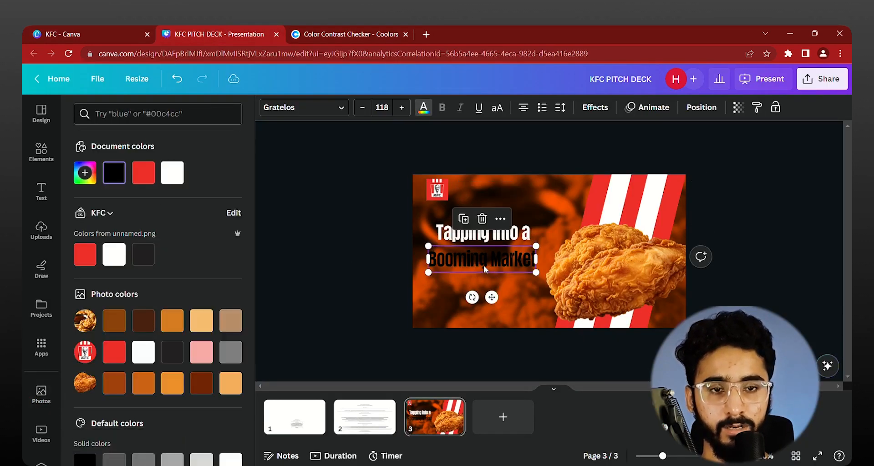
left_click(328, 113)
left_click(178, 279)
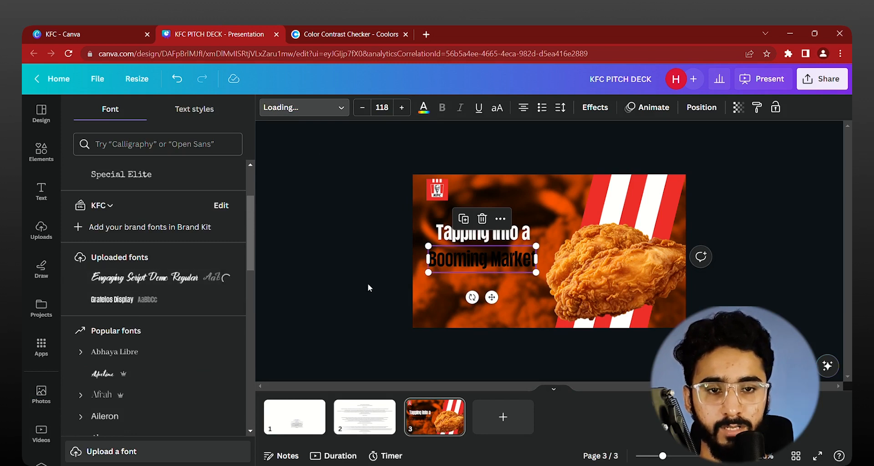
Step: Make the "Tapping into a" line uppercase and colour the "Booming Market" text white
left_click(512, 237)
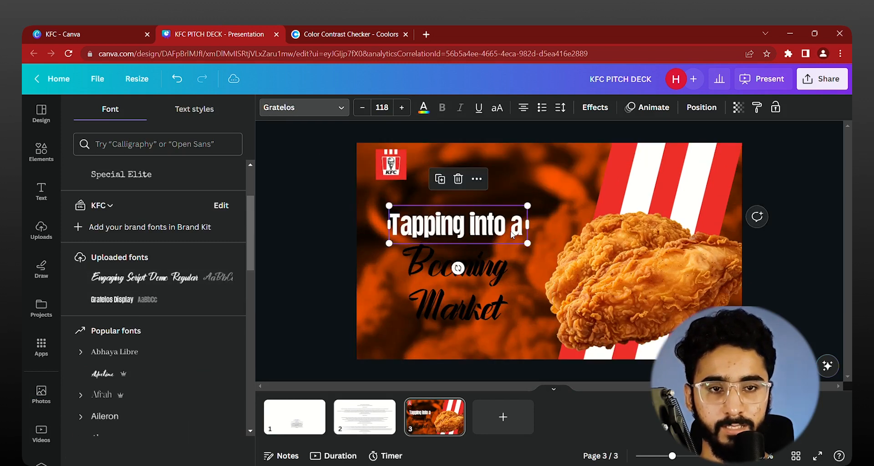
left_click(497, 107)
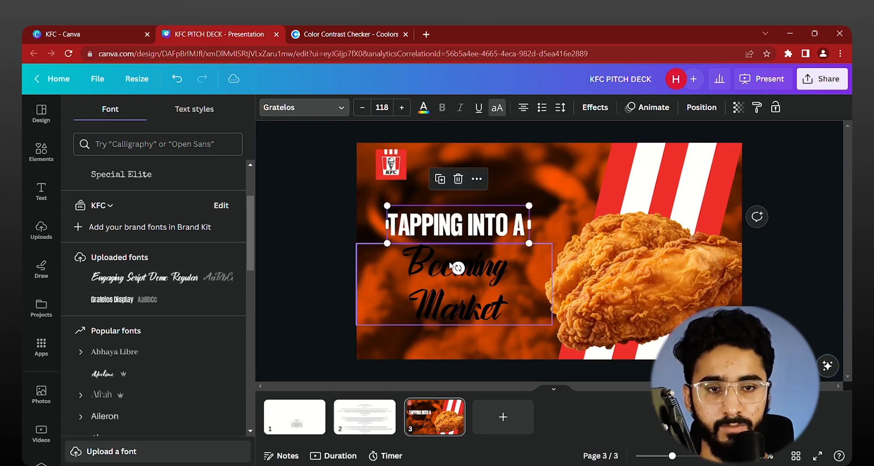
left_click(426, 112)
left_click(172, 172)
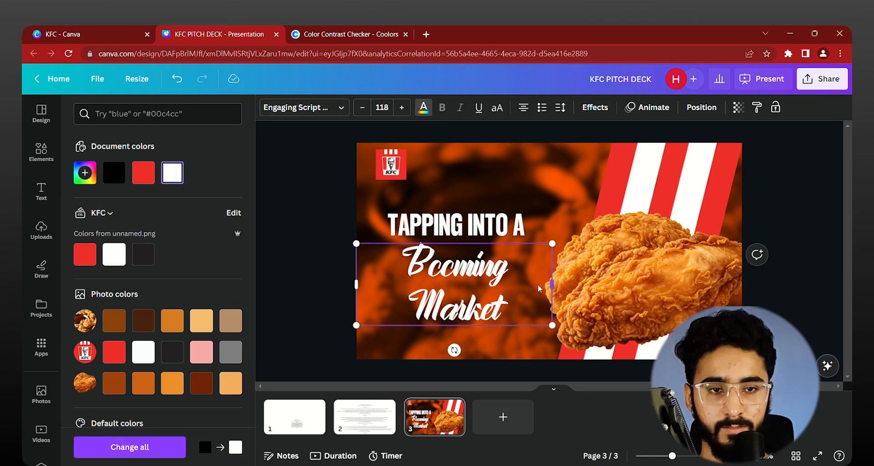
Step: Narrow the "Booming Market" text box around its two lines and set the line spacing to 1.09
left_click_drag(538, 288, 488, 285)
left_click(560, 108)
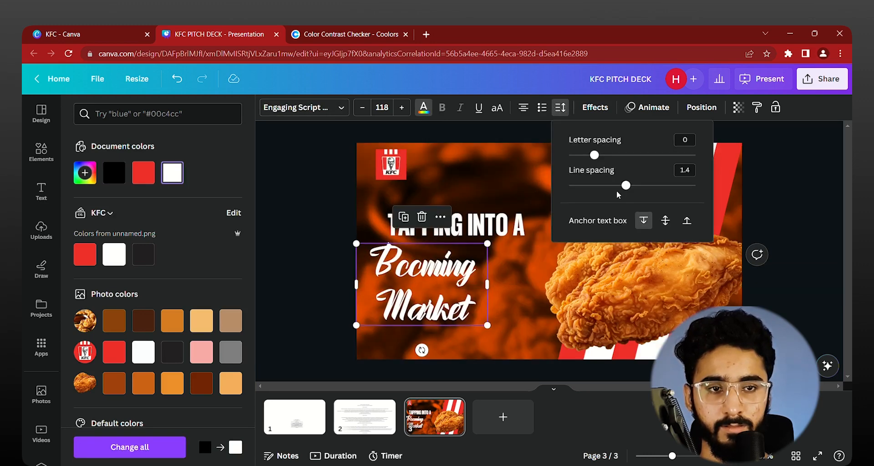
left_click_drag(626, 186, 607, 185)
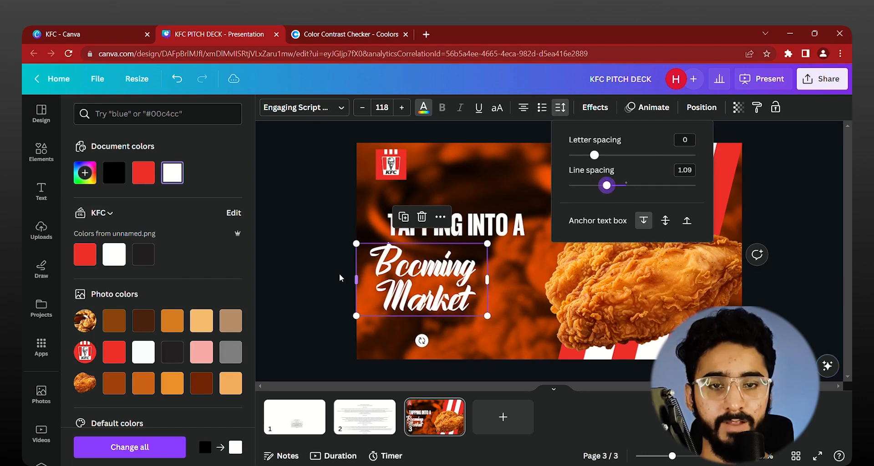
left_click(340, 274)
Step: Enlarge "Booming Market" and fit "TAPPING INTO A" close above its right side as one title block in the page's left half
left_click(433, 300)
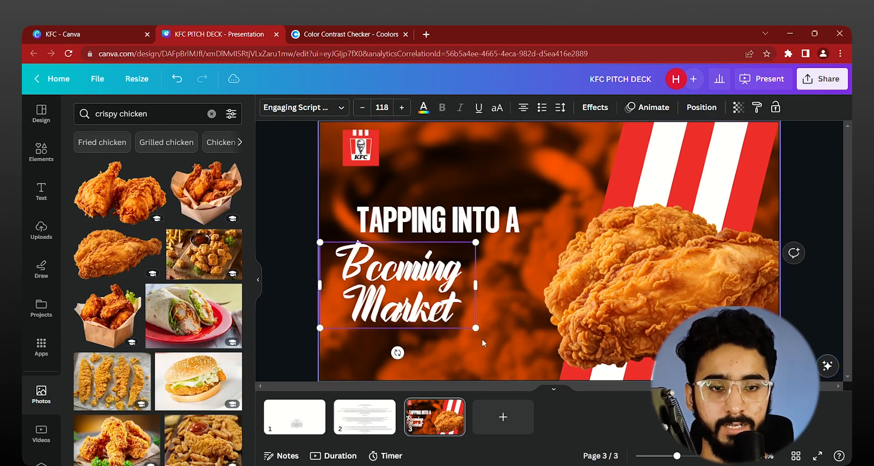
left_click_drag(475, 328, 549, 368)
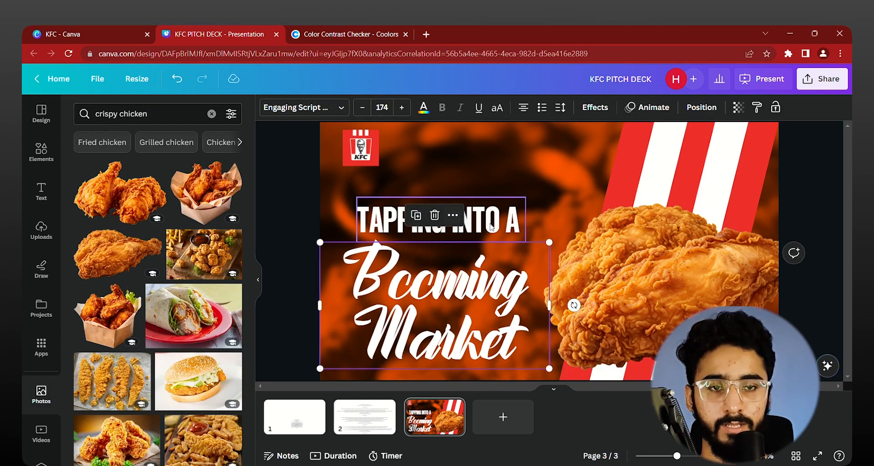
left_click_drag(491, 228, 480, 245)
left_click(473, 324, "shift")
left_click_drag(473, 326, 473, 306)
left_click_drag(551, 349, 527, 332)
left_click_drag(462, 293, 467, 294)
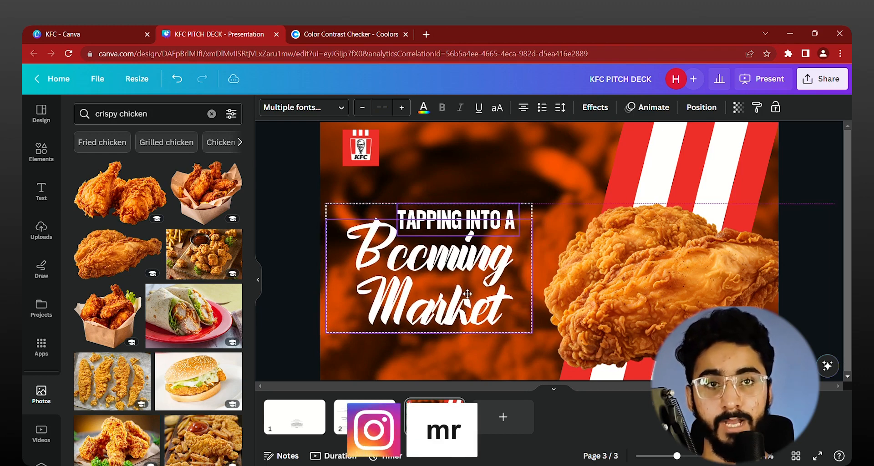
Step: Nudge the two-part title block slightly upward on the page
scroll(366, 269, "down", 3)
left_click(367, 270)
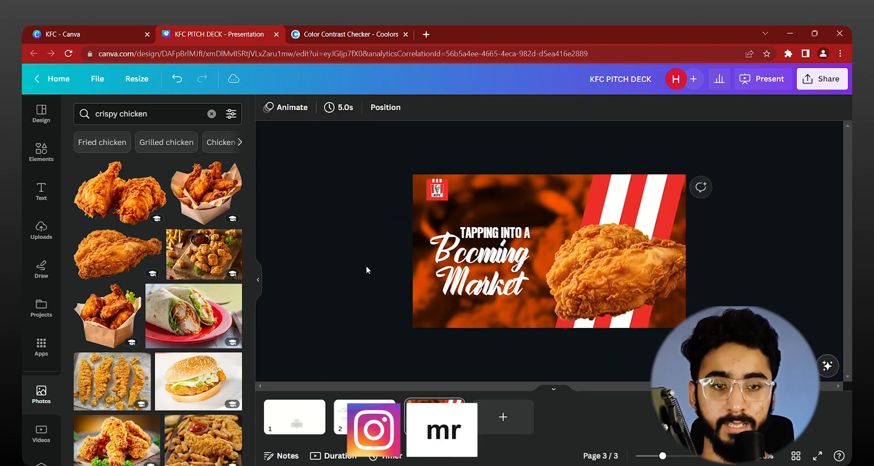
scroll(366, 270, "up", 3)
left_click(484, 245)
left_click(346, 242)
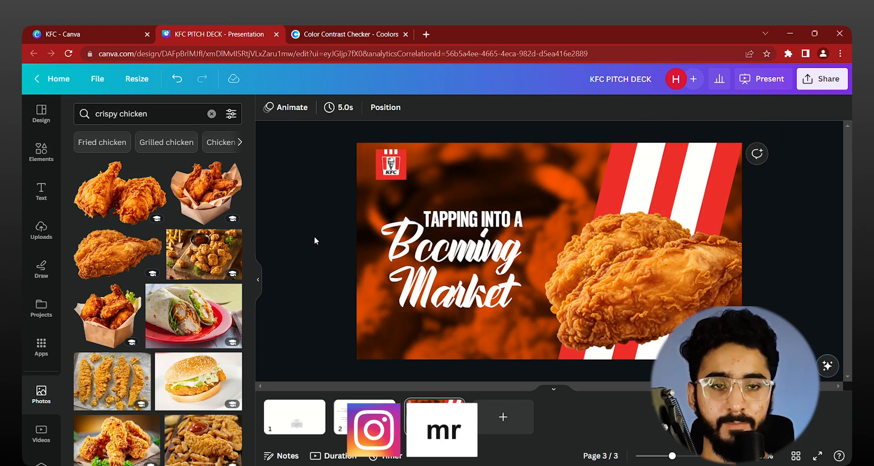
scroll(313, 236, "down", 3)
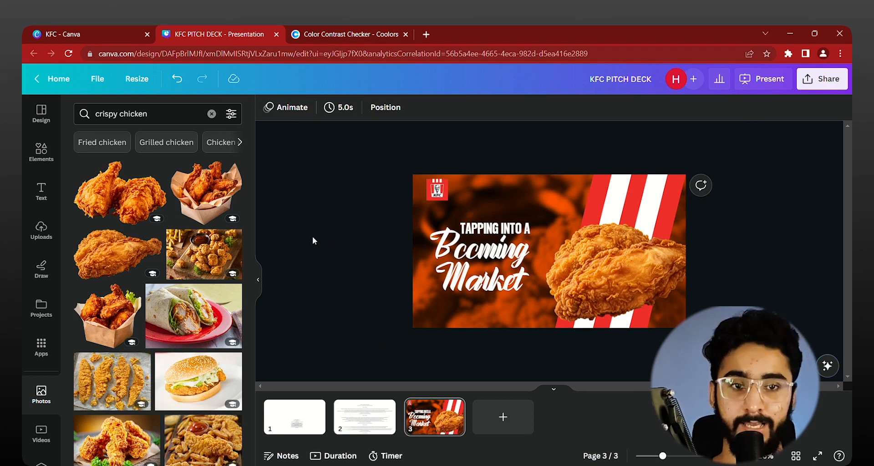
Step: Apply the Lift effect at intensity 50 to both title texts
left_click(496, 230)
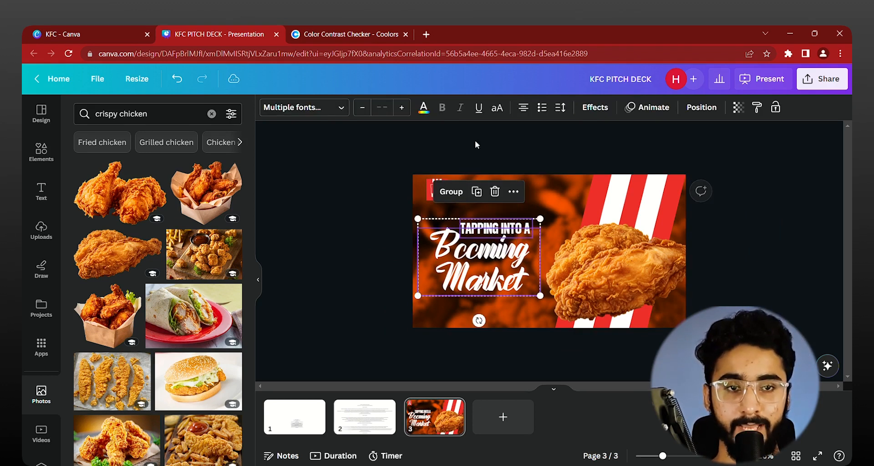
left_click(595, 107)
left_click(207, 175)
scroll(578, 214, "up", 5)
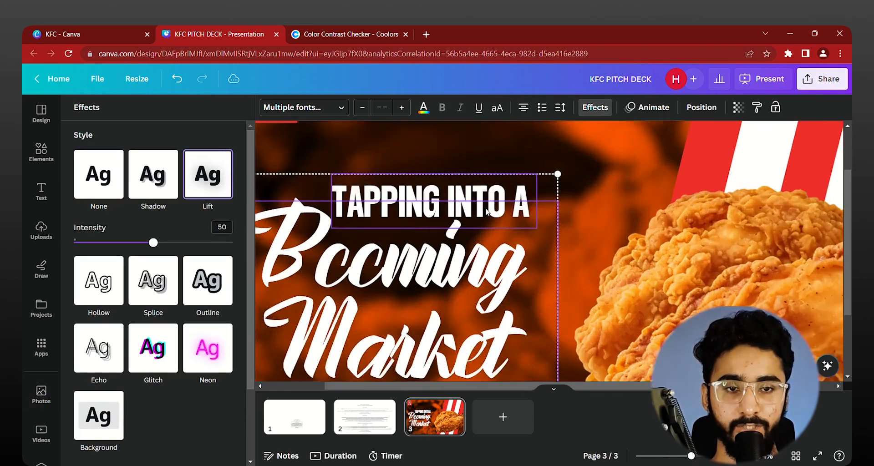
left_click(718, 189)
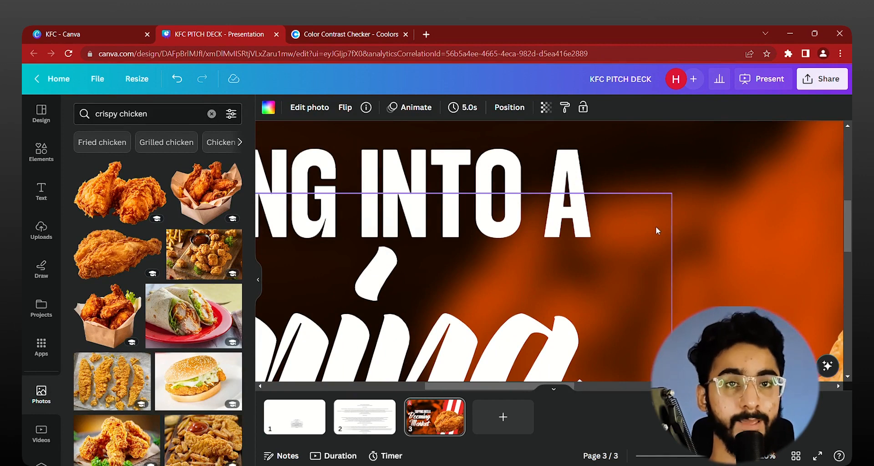
scroll(656, 226, "down", 5)
scroll(444, 248, "down", 5)
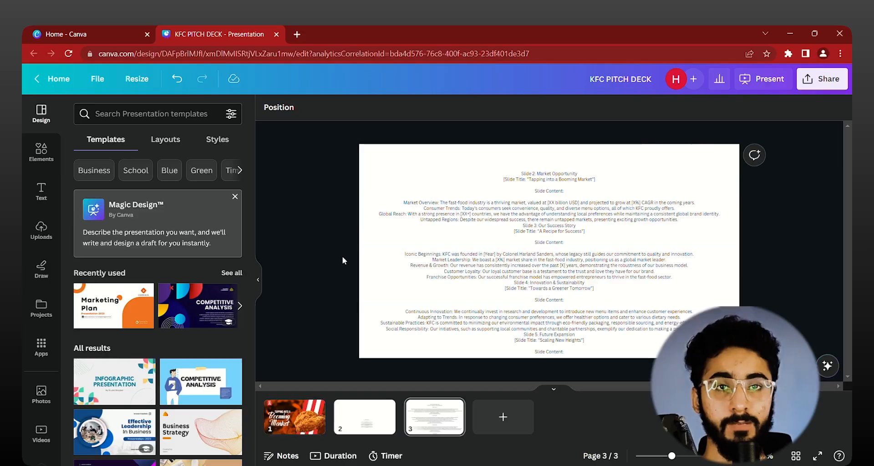
Step: Read through the slide content outline on page 3, starting with Slide 2: Market Opportunity
scroll(552, 179, "up", 5)
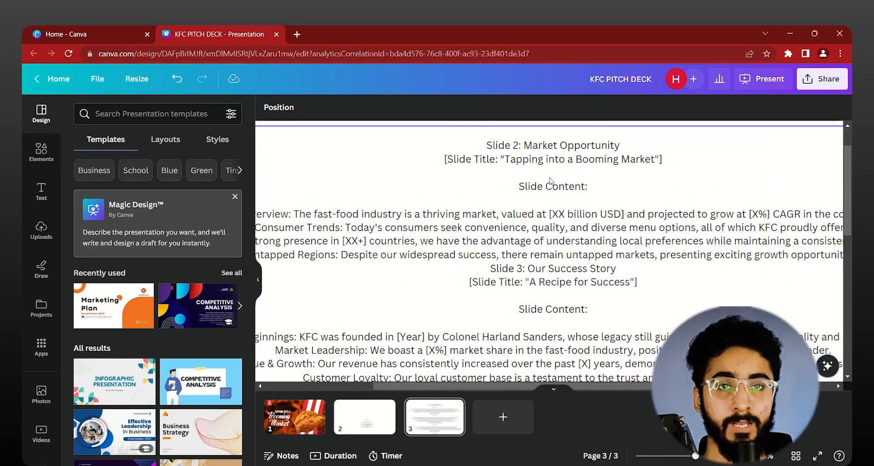
scroll(559, 183, "left", 2)
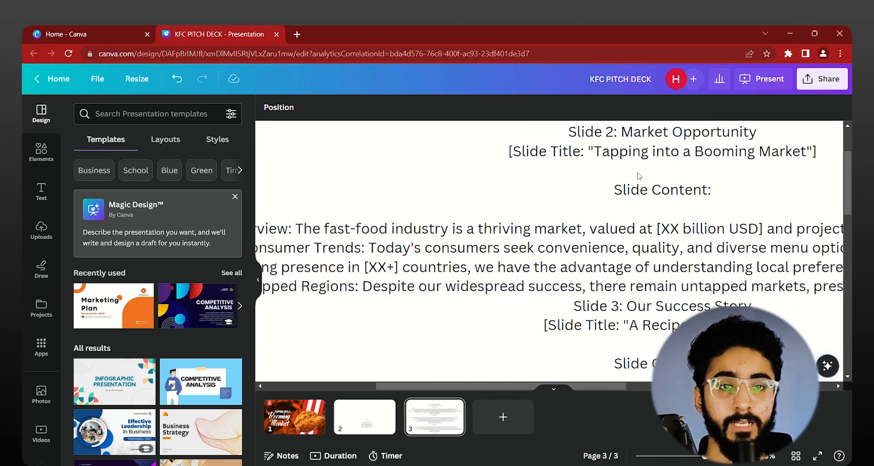
scroll(628, 176, "down", 1)
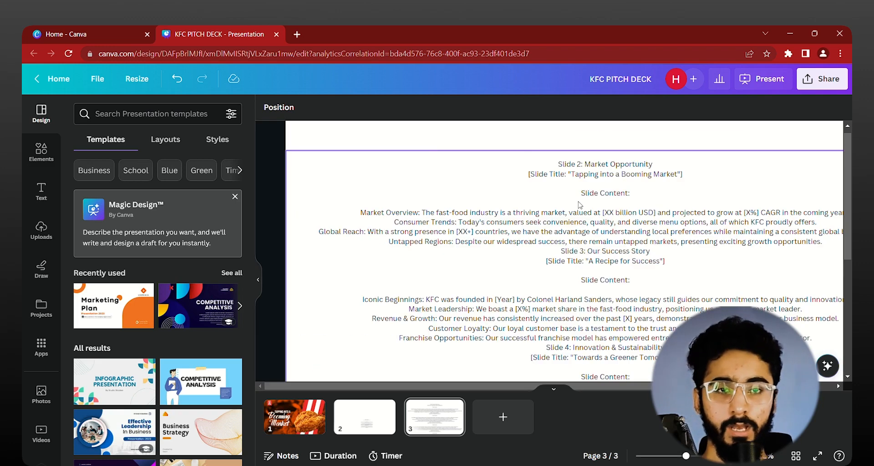
scroll(581, 189, "down", 2)
scroll(480, 185, "down", 3)
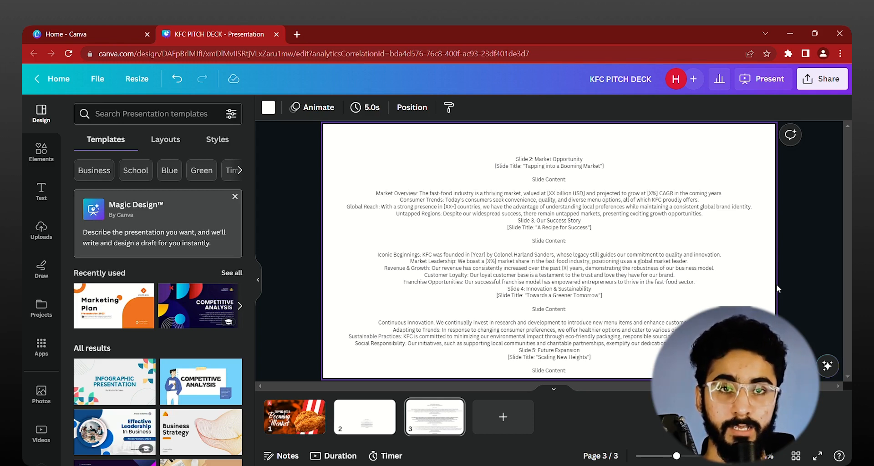
Step: Review the title slide and the Slide 1: Introduction outline, and delete that outline text from page 2
scroll(267, 201, "up", 2)
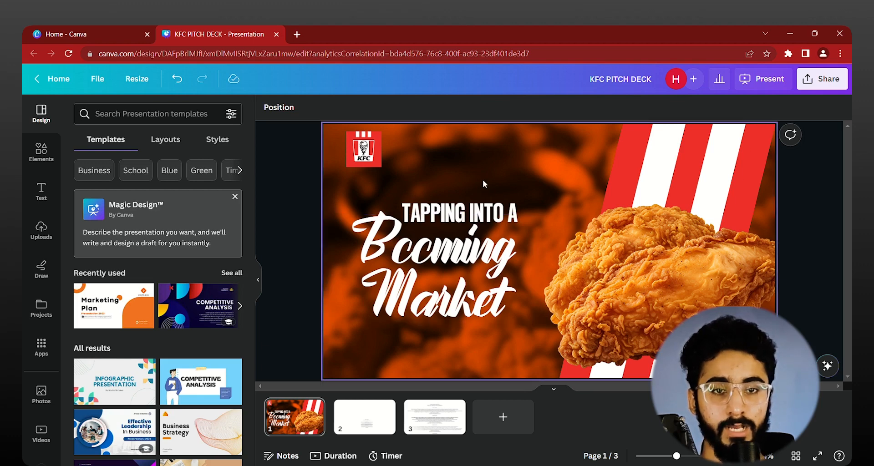
left_click_drag(488, 163, 507, 162)
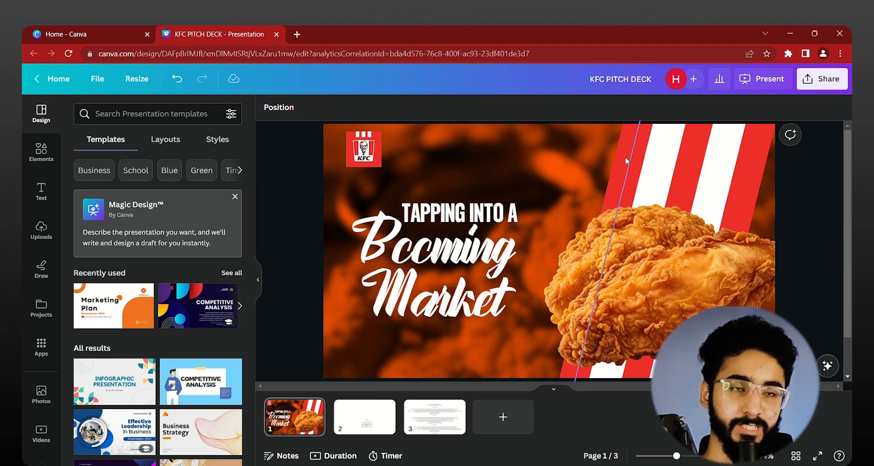
scroll(277, 239, "down", 1)
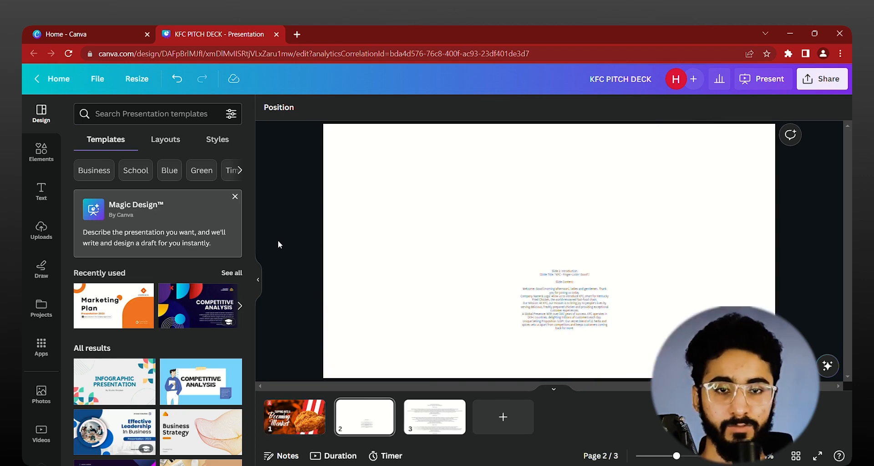
scroll(552, 283, "up", 5)
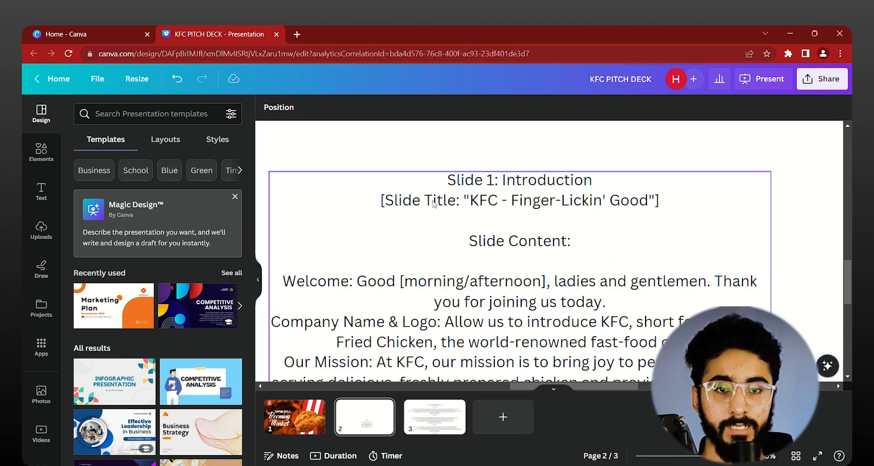
scroll(411, 246, "down", 3)
scroll(414, 241, "down", 1)
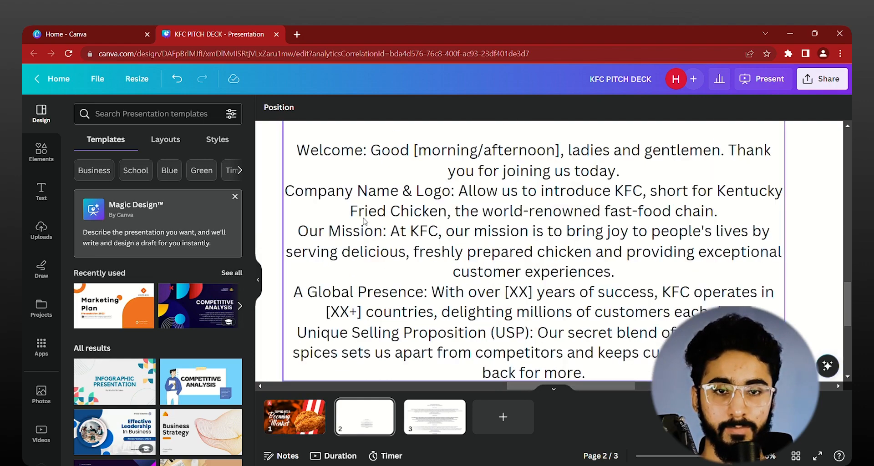
scroll(414, 246, "down", 3)
scroll(415, 257, "up", 5)
scroll(416, 257, "down", 3)
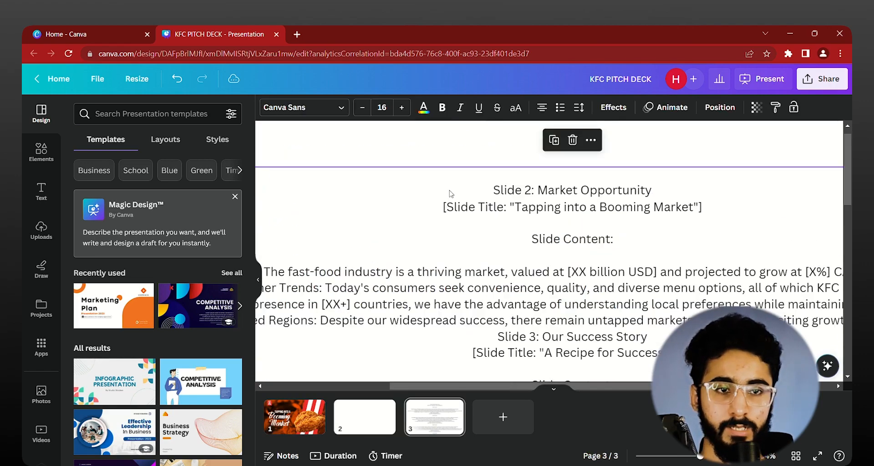
Step: Copy the Slide 2: Market Opportunity section, through Untapped Regions, from the page 3 outline and paste it onto page 2
left_click(450, 199)
left_click_drag(451, 200, 811, 322)
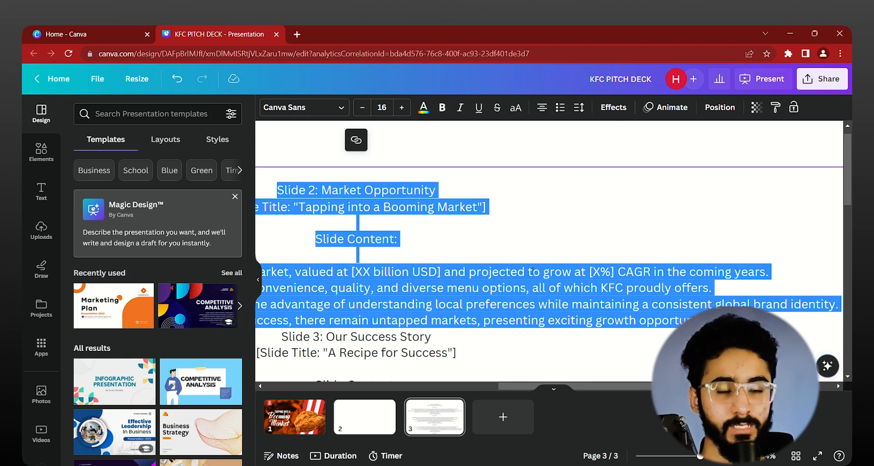
scroll(508, 222, "down", 3)
left_click(320, 195)
scroll(320, 195, "up", 1)
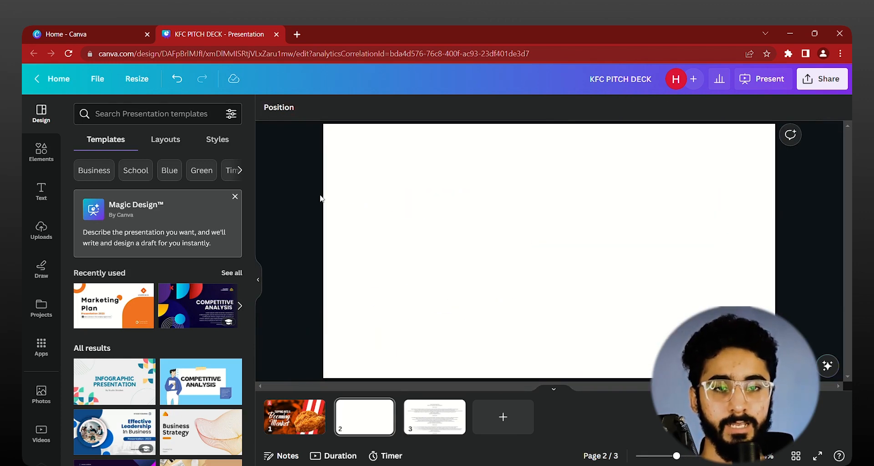
type("Slide 2: Market Opportunity [Slide Title: \"Tapping into a Booming Market\"]  Slide Content:  Market Overview: The fast-food industry is a thriving market, valued at [XX billion USD] and projected to grow at [X%] CAGR in the coming years. Consumer Trends: Today's consumers seek convenience, quality, and diverse menu options, all of which KFC proudly offers. Global Reach: With a strong presence in [XX+] countries, we have the advantage of understanding local preferences while maintaining a consistent global brand identity. Untapped Regions: Despite our widespread success, there remain untapped markets, presenting exciting growth opportunities.")
scroll(588, 208, "down", 3)
key("Escape")
scroll(583, 253, "up", 1)
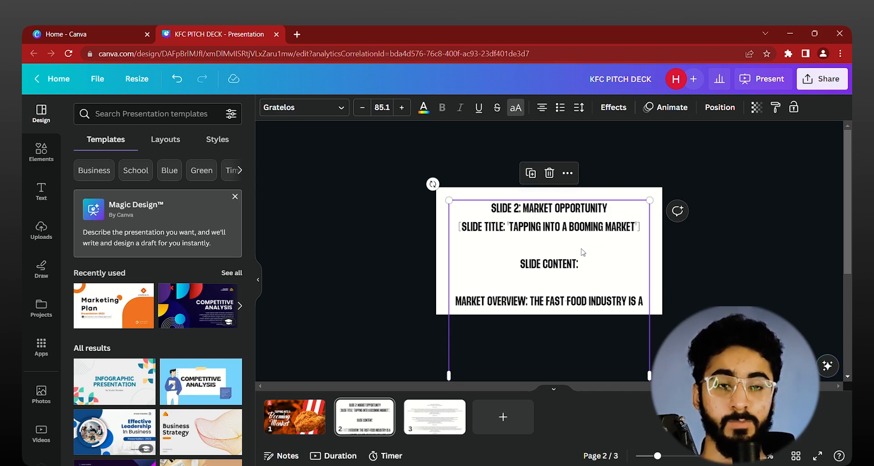
Step: Copy the words "Market Opportunity" from the pasted heading and use them as page 2's title in the page overview
scroll(621, 218, "up", 3)
scroll(656, 205, "up", 2)
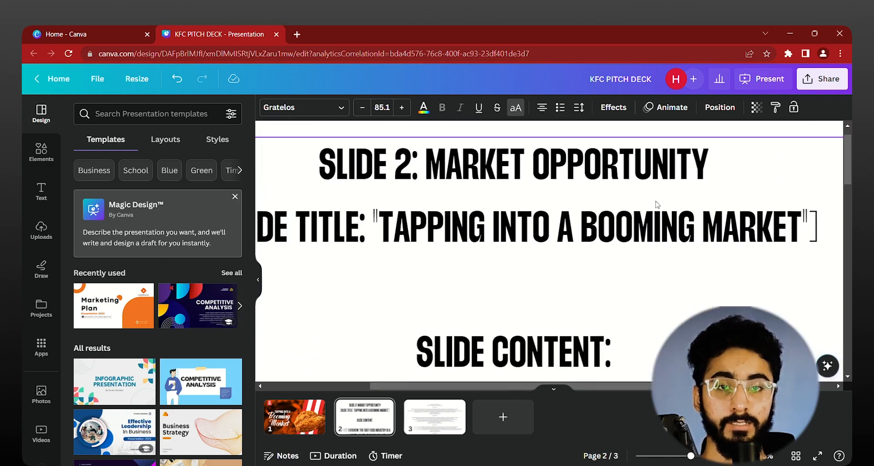
double_click(767, 193)
left_click_drag(705, 188, 431, 192)
scroll(567, 325, "down", 2)
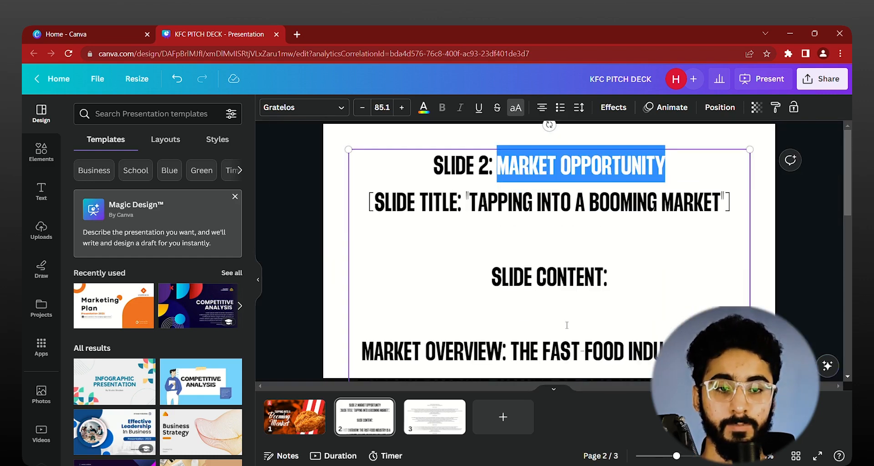
left_click(795, 456)
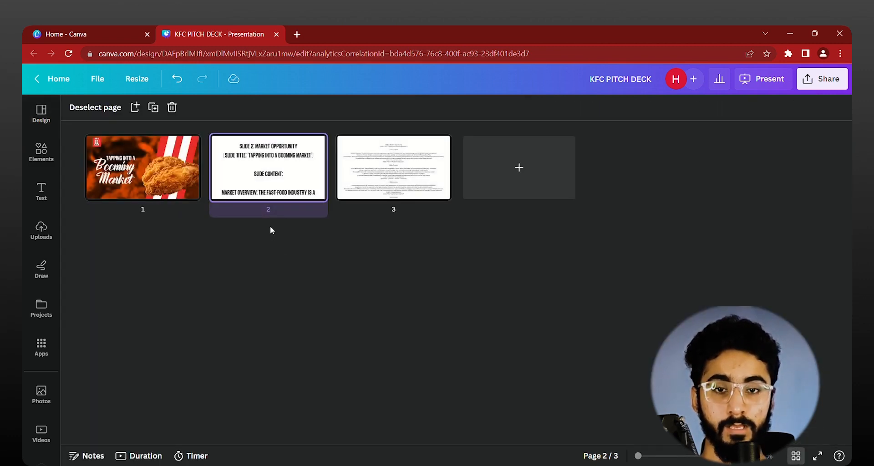
left_click(277, 210)
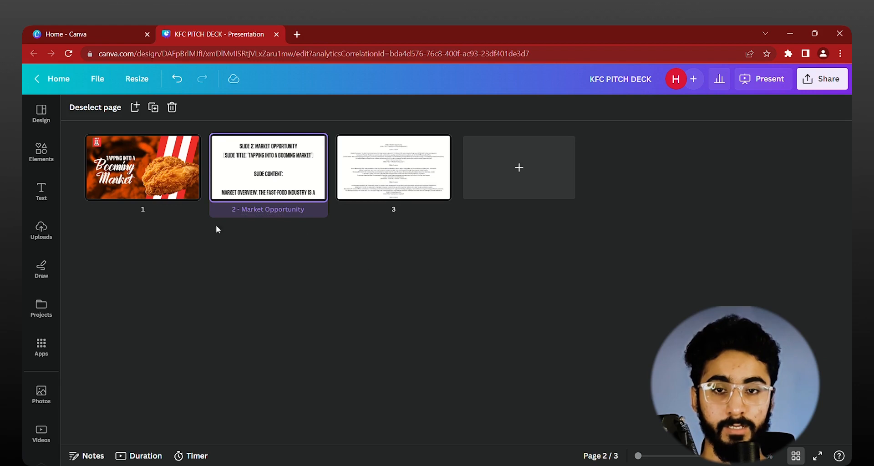
Step: Title page 1 "Welcome" and reopen page 2 for editing
left_click(156, 211)
type("We")
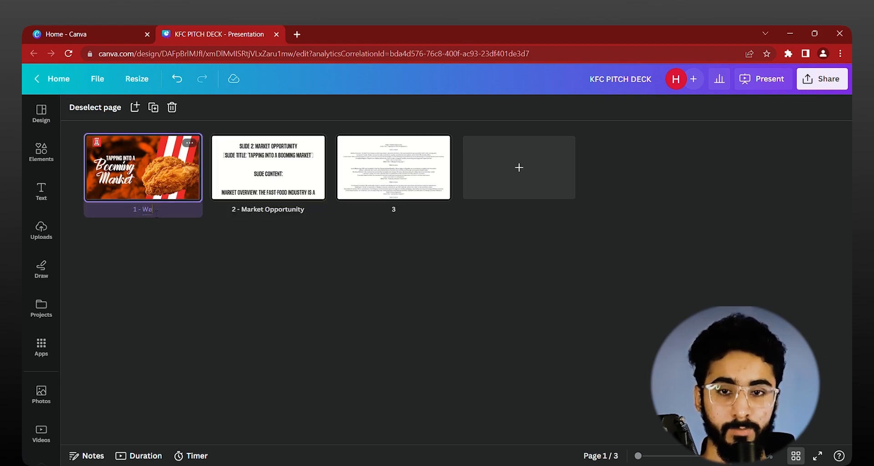
type("lcome")
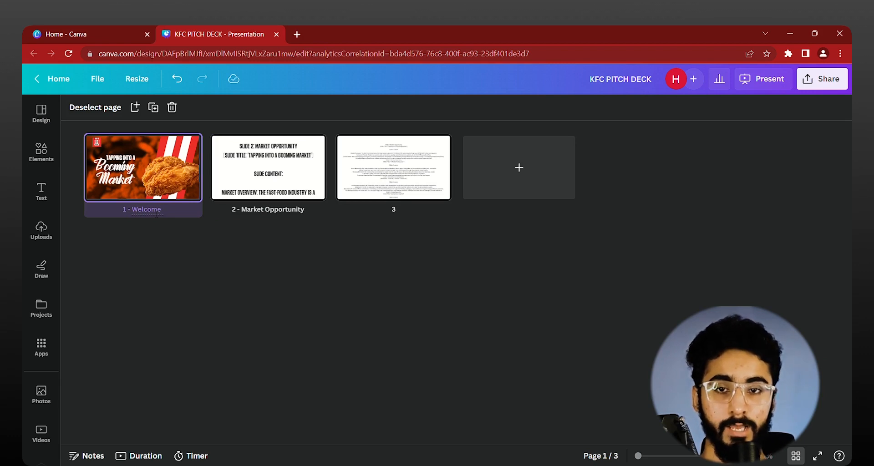
double_click(279, 178)
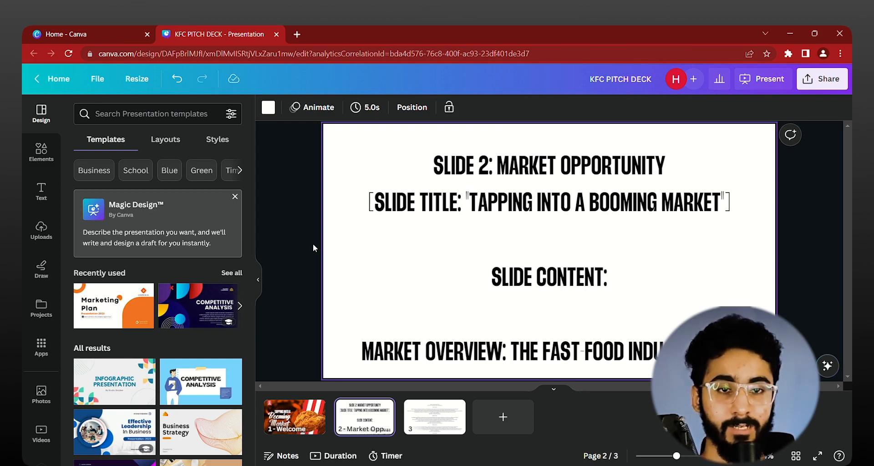
Step: Reposition the pasted outline text and shrink it to font size 36.1 so the whole block fits on page 2
scroll(365, 244, "down", 3)
left_click(525, 223)
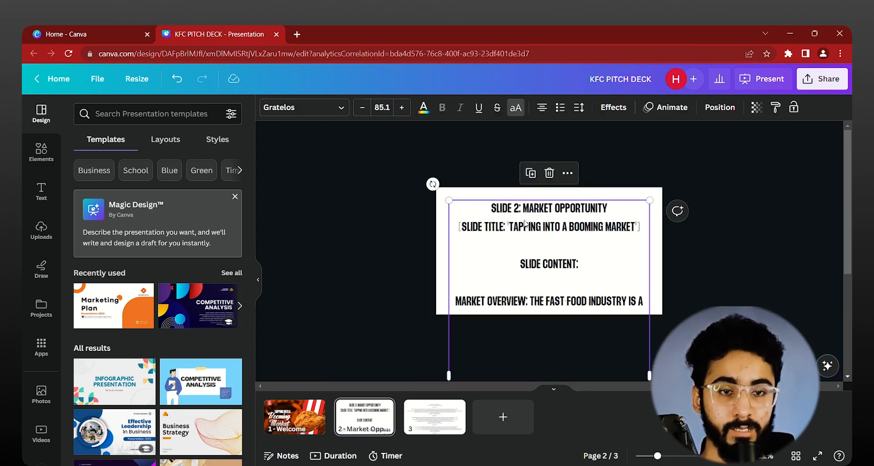
left_click_drag(587, 295, 594, 171)
left_click_drag(593, 239, 582, 302)
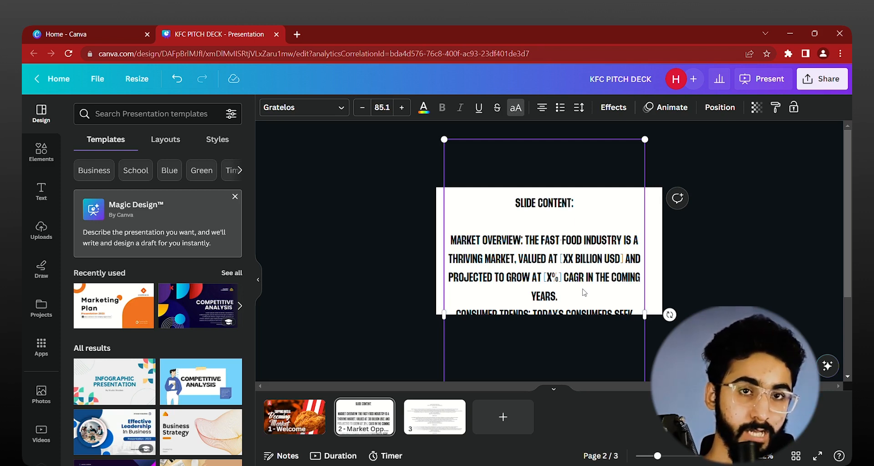
left_click(358, 242)
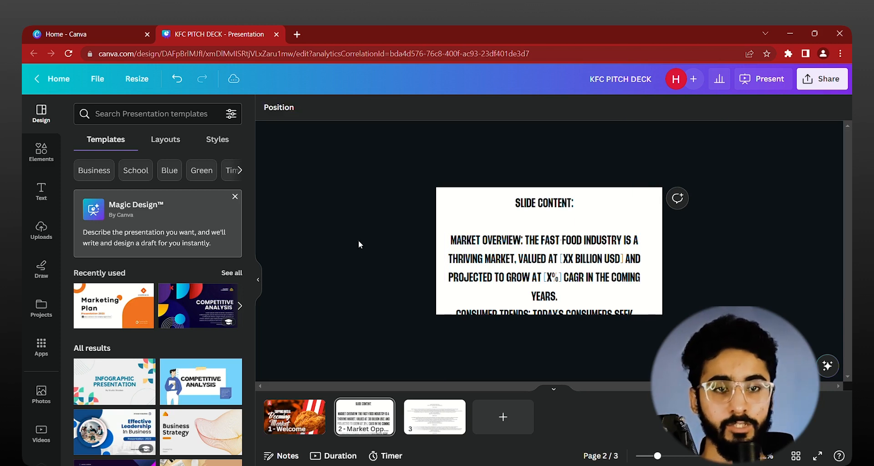
scroll(364, 240, "up", 1)
scroll(370, 180, "up", 1)
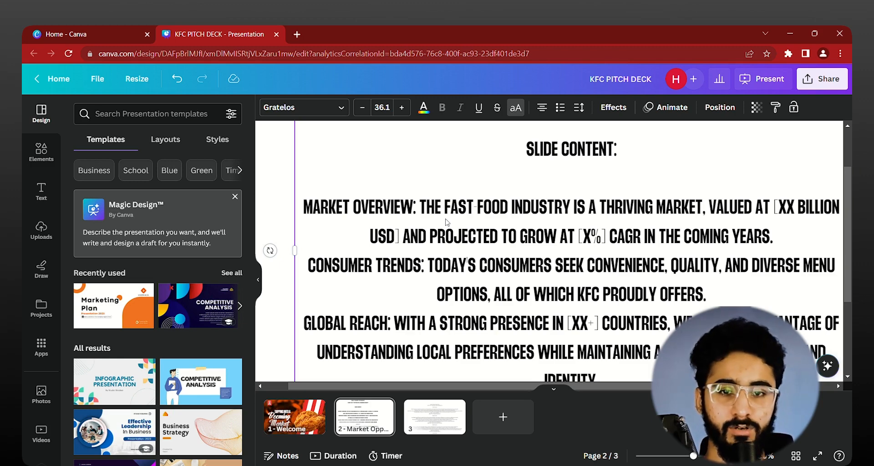
scroll(602, 321, "down", 2)
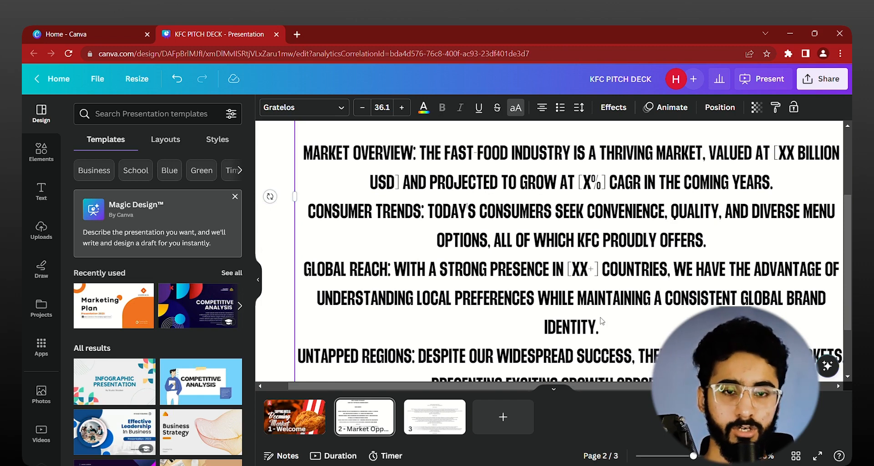
scroll(601, 321, "down", 3)
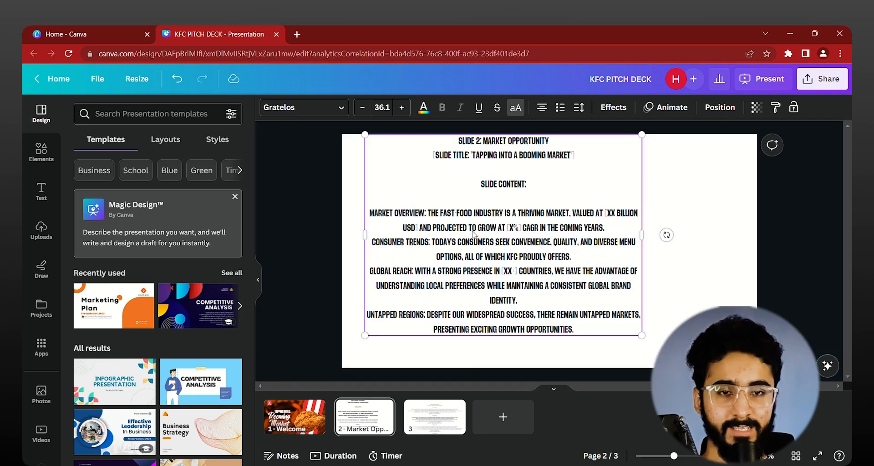
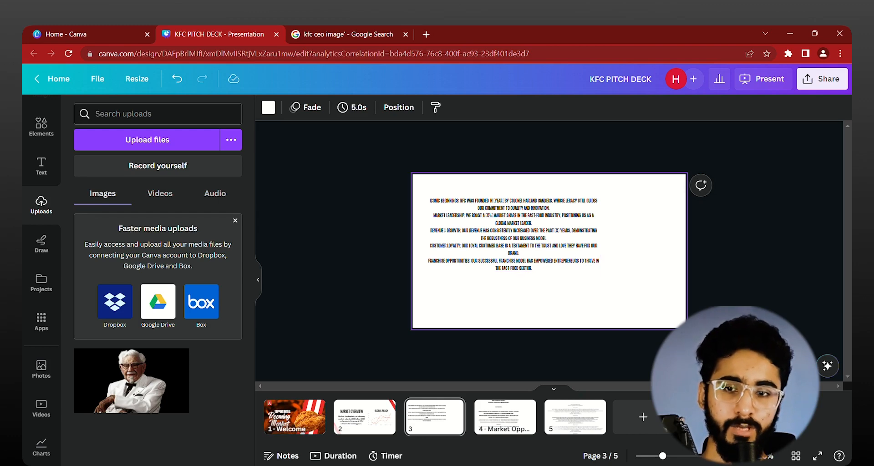
Step: Find the Pixabay app among the Canva apps and open its free photo library
left_click(46, 365)
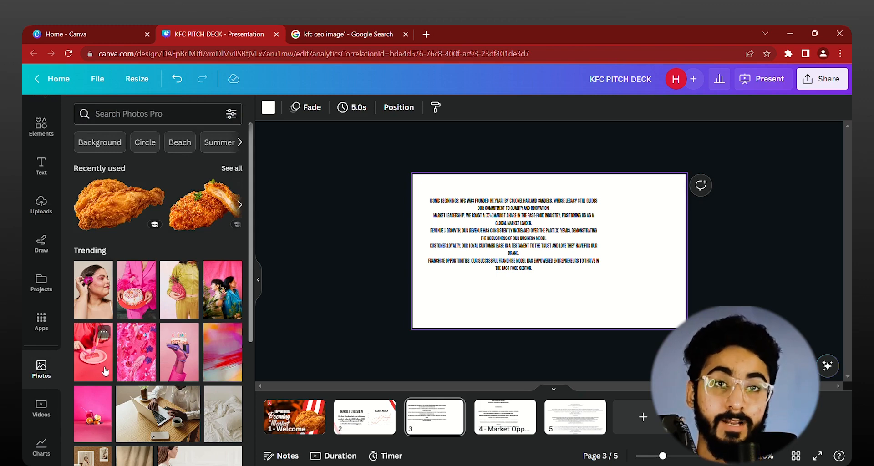
left_click(42, 328)
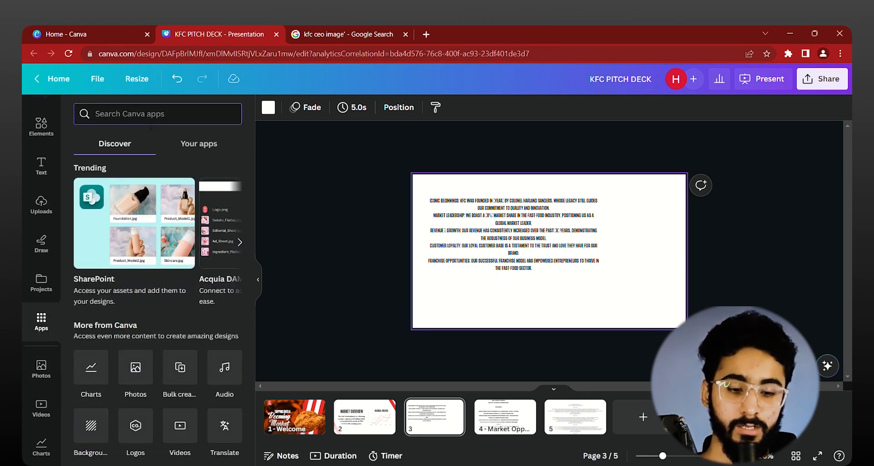
type("pi")
left_click(177, 412)
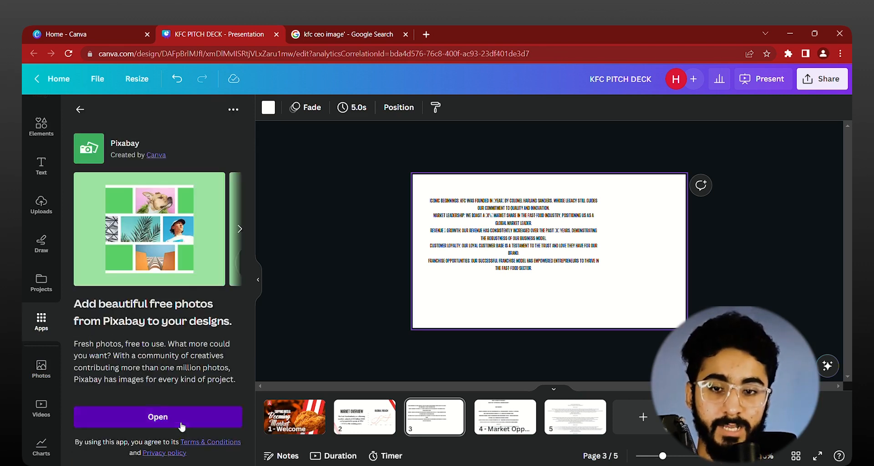
left_click(181, 426)
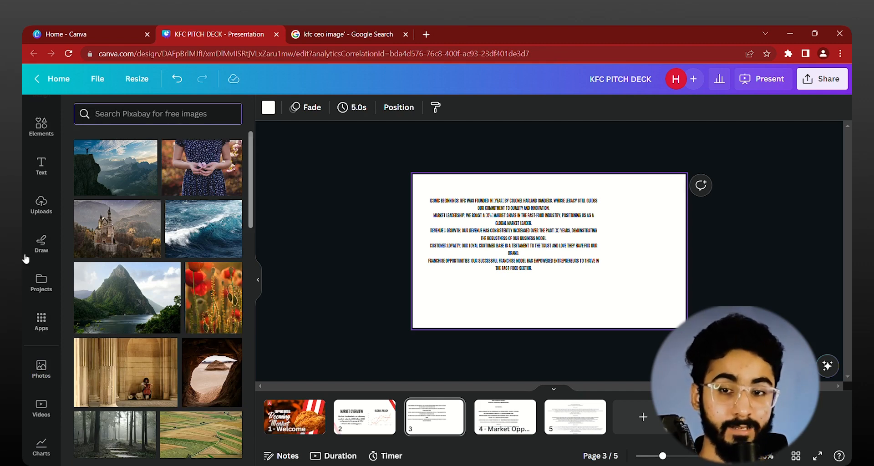
Step: Search the Canva apps for "pexel" and open the Pexels free photo library
left_click(41, 321)
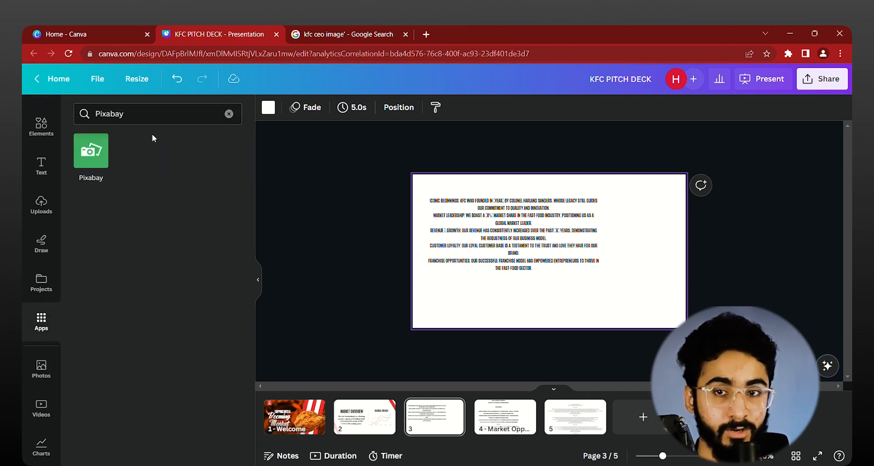
left_click(229, 114)
type("px")
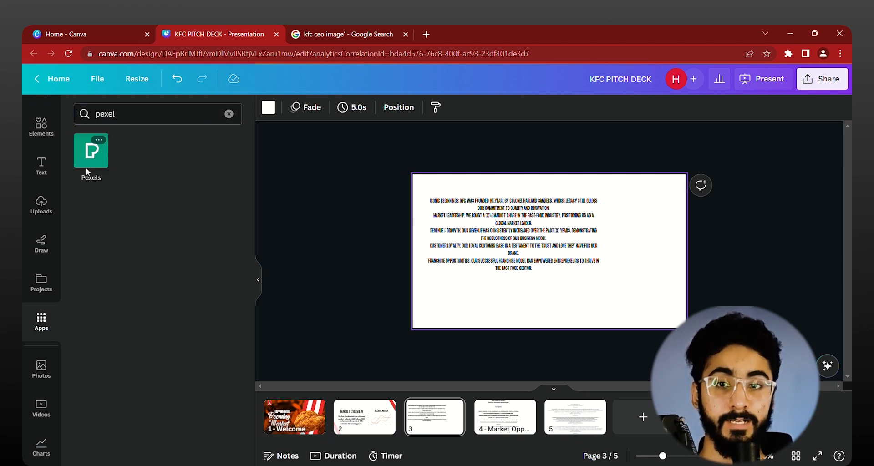
left_click(97, 159)
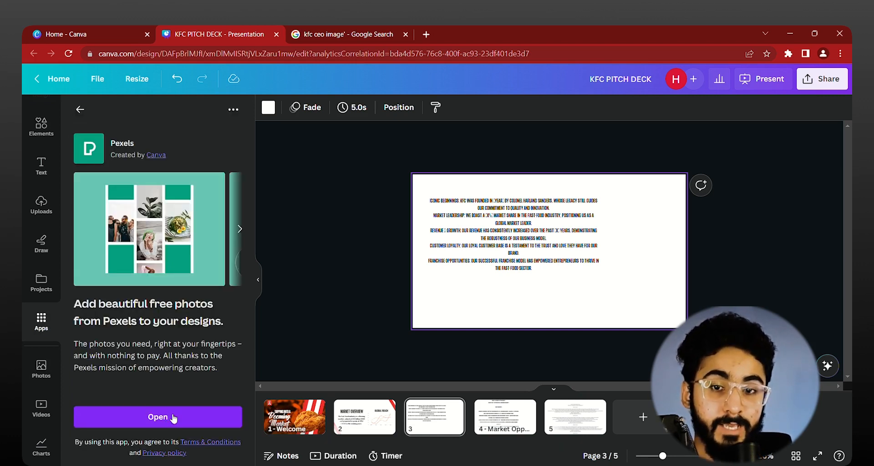
left_click(172, 415)
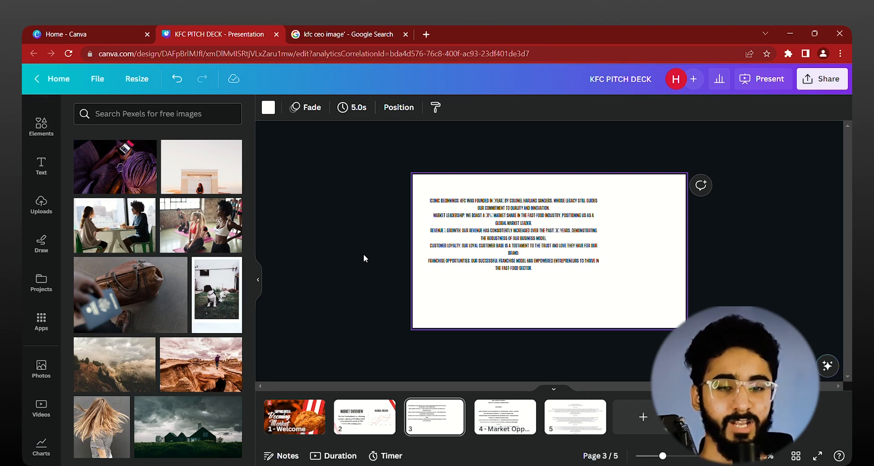
Step: Review the outline text on pages 3 and 4 and the finished Market Overview slide on page 2
scroll(408, 307, "up", 2, "ctrl")
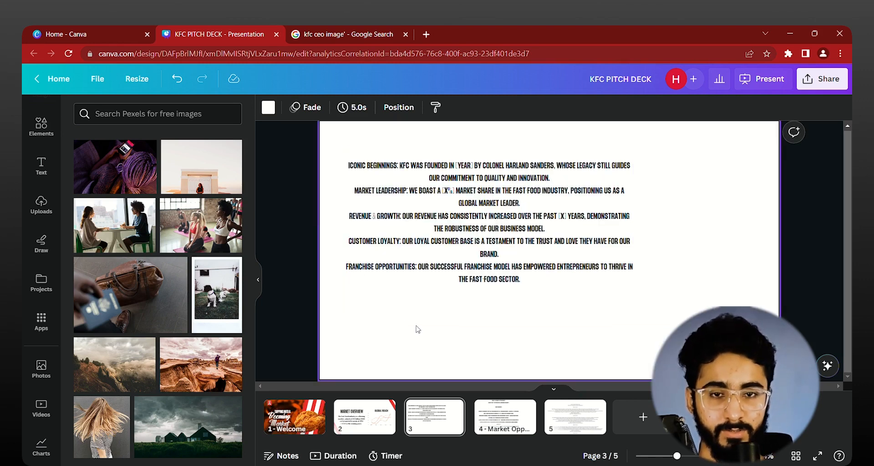
scroll(401, 308, "up", 1, "ctrl")
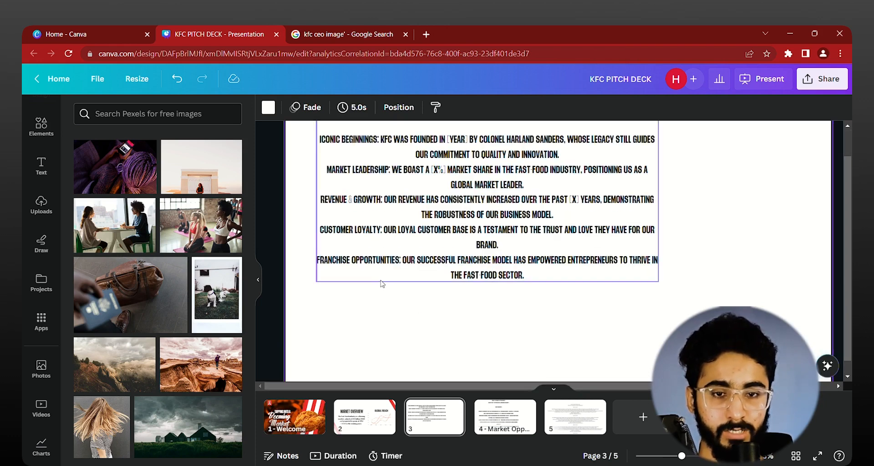
left_click(509, 423)
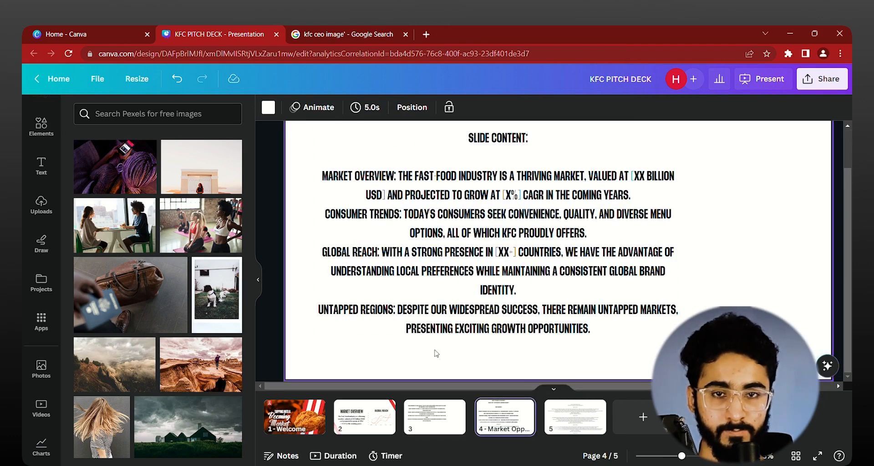
scroll(432, 349, "down", 3, "ctrl")
left_click(347, 262)
scroll(353, 272, "up", 1)
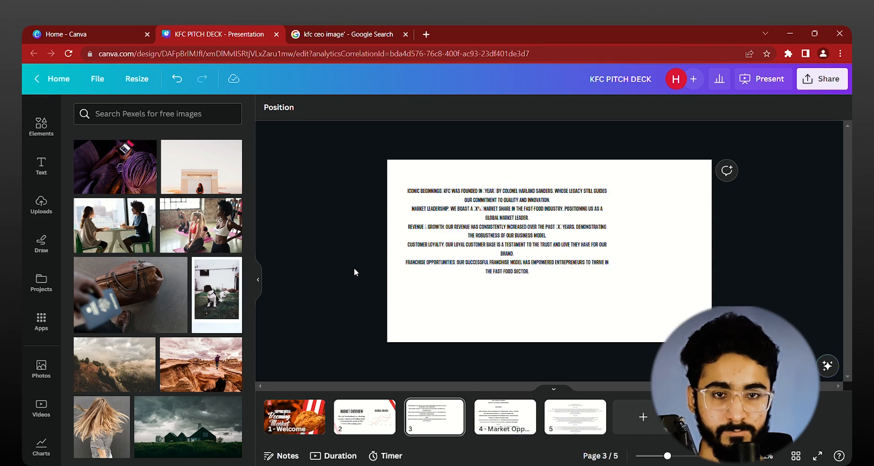
scroll(417, 199, "up", 6, "ctrl")
scroll(410, 189, "down", 4, "ctrl")
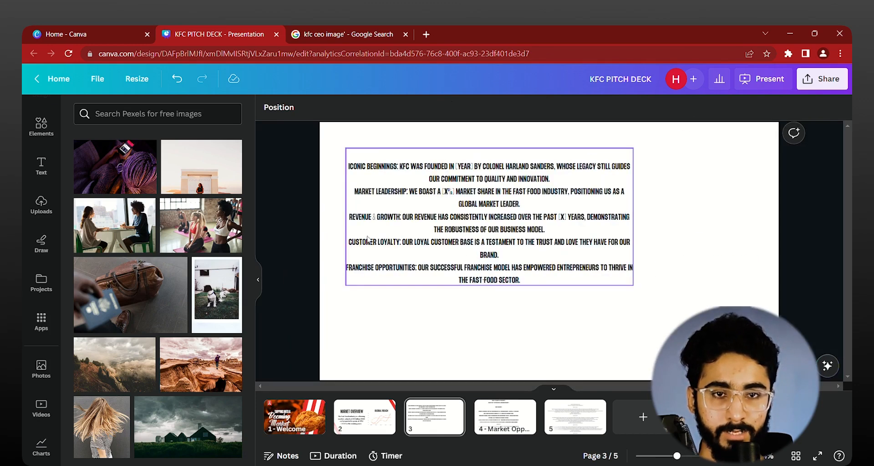
scroll(412, 341, "up", 2)
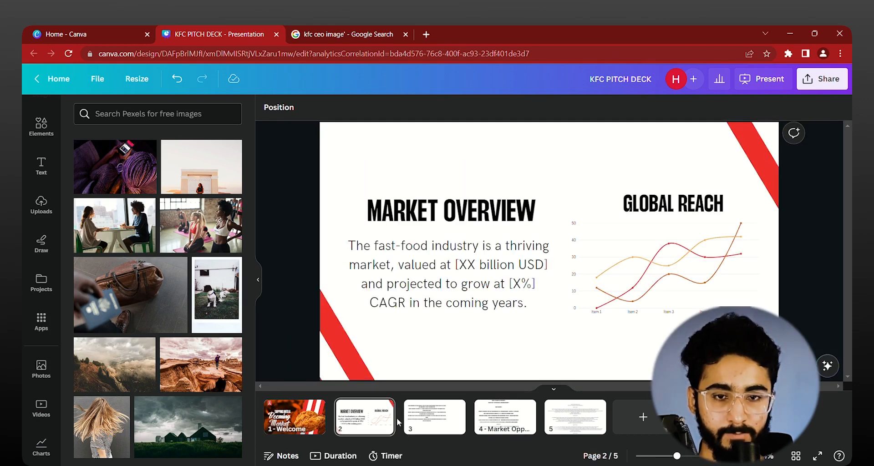
Step: Insert a blank page directly after the Market Overview slide and show it for editing
left_click(407, 409)
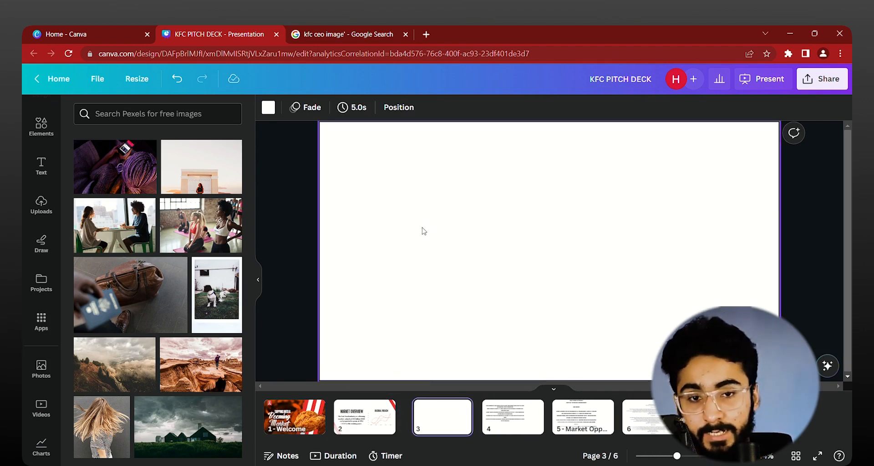
scroll(313, 242, "up", 2)
scroll(328, 268, "down", 1)
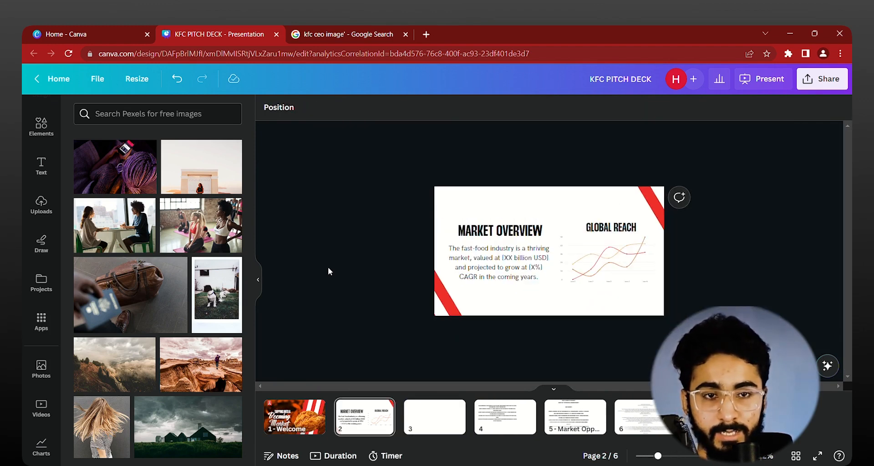
scroll(332, 265, "down", 1)
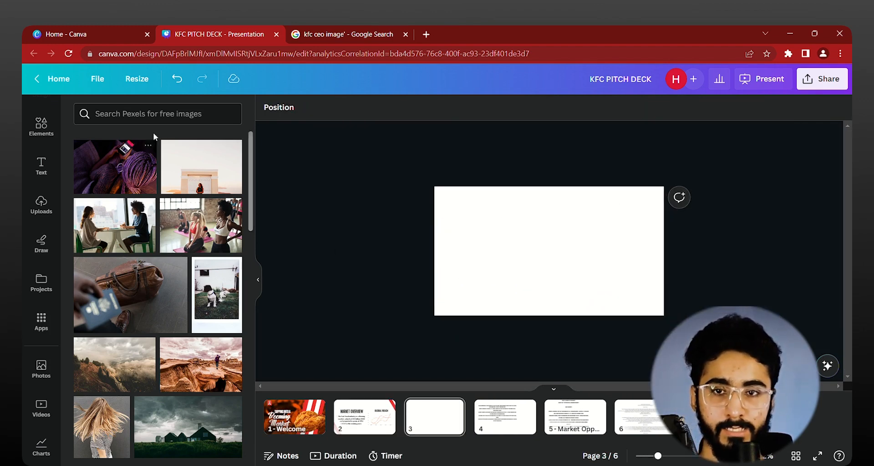
Step: Search the Pexels library for "fried chicken"
left_click(154, 114)
type("fried chi")
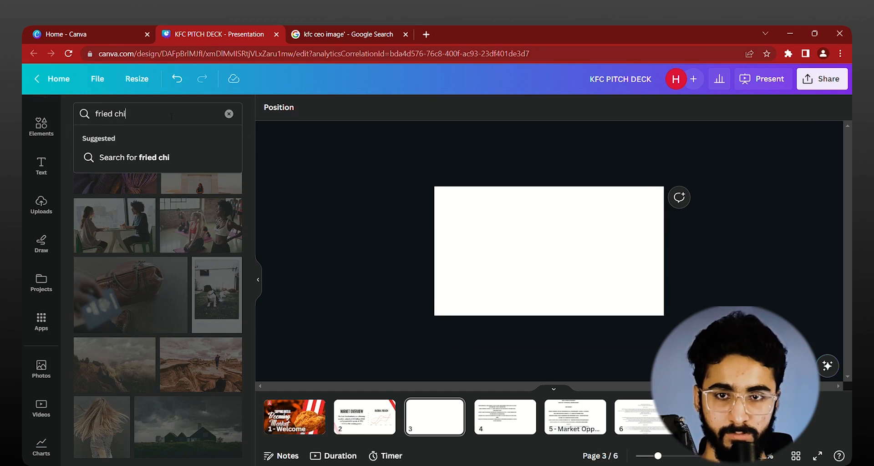
type("cken")
key("Return")
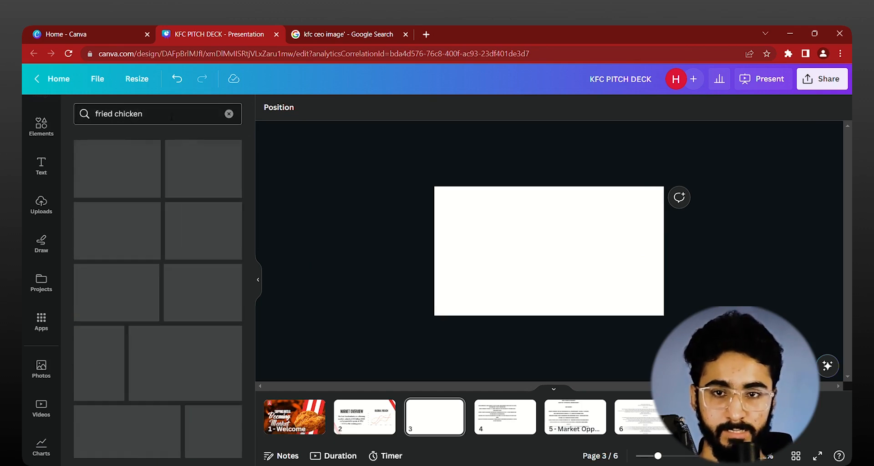
Step: Fill blank page 3 with the Pexels photo of chicken pieces, fries and an onion ring on light blue
scroll(26, 224, "down", 3)
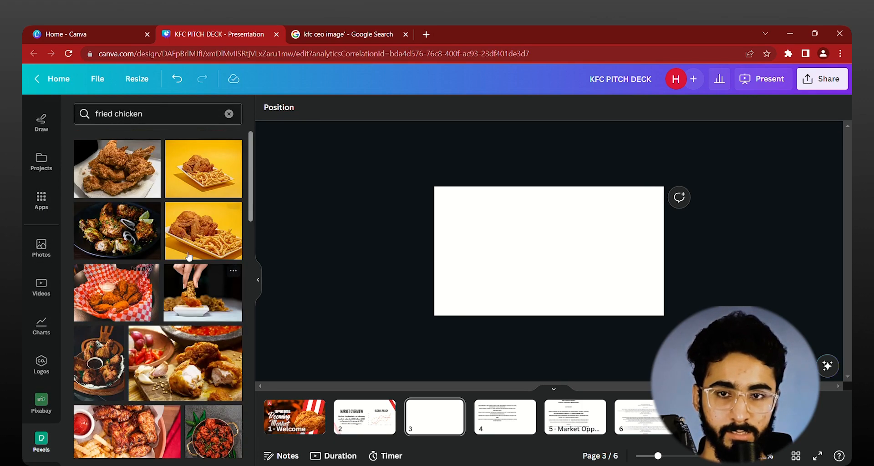
scroll(193, 235, "down", 5)
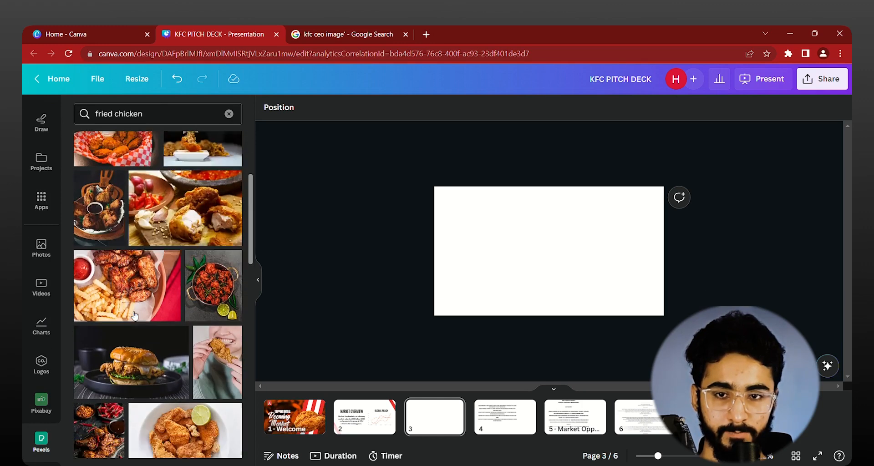
scroll(125, 327, "down", 2)
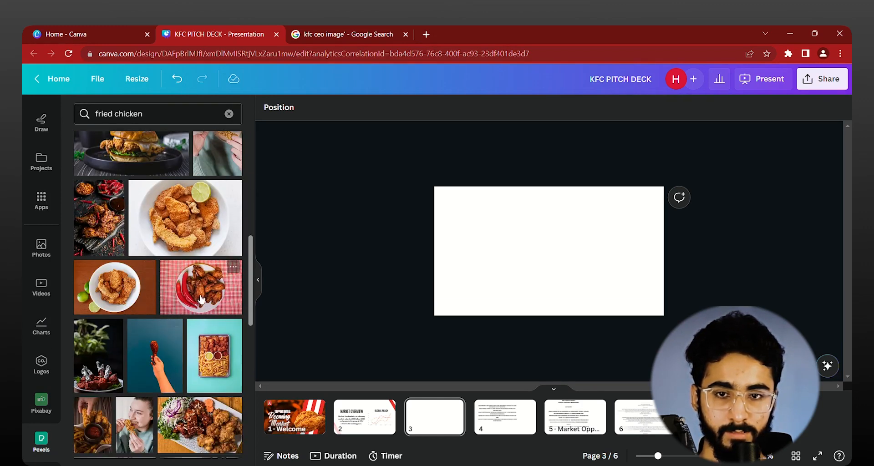
scroll(155, 337, "down", 3)
scroll(161, 340, "down", 2)
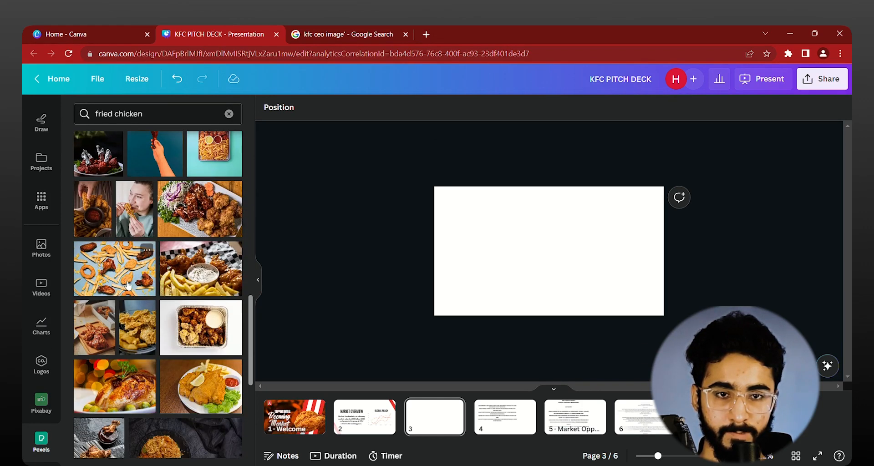
left_click_drag(141, 248, 444, 257)
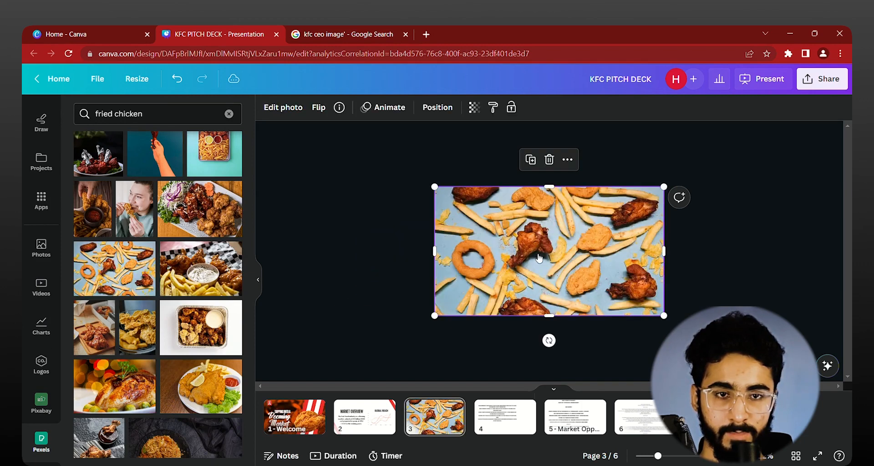
right_click(532, 256)
left_click(324, 255)
scroll(408, 254, "up", 4)
left_click(501, 236)
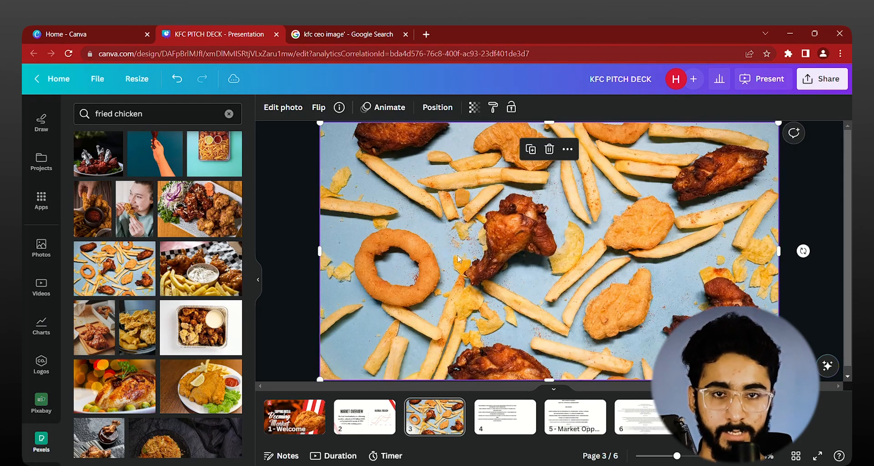
Step: Try the Blur effect at intensity 25 on the page 3 photo and remove it again
left_click(282, 107)
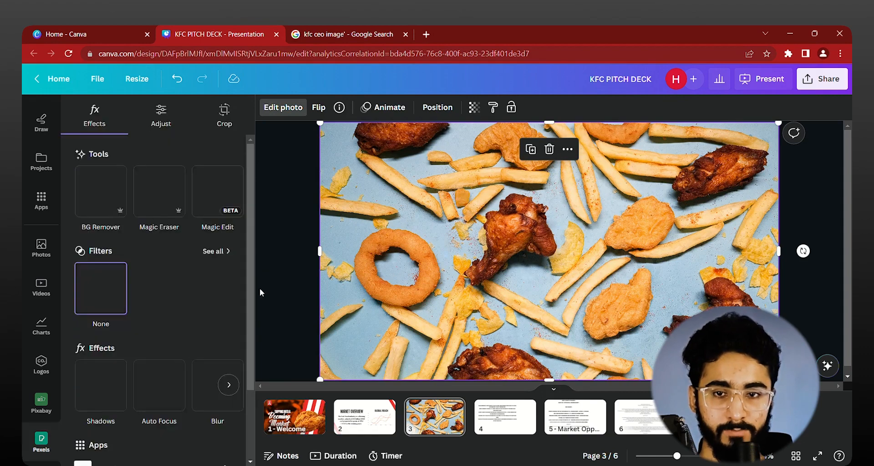
left_click(214, 392)
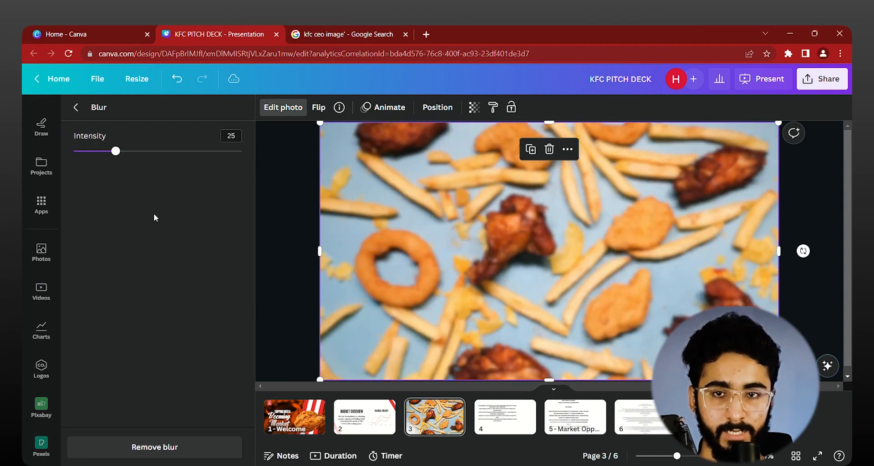
left_click(121, 441)
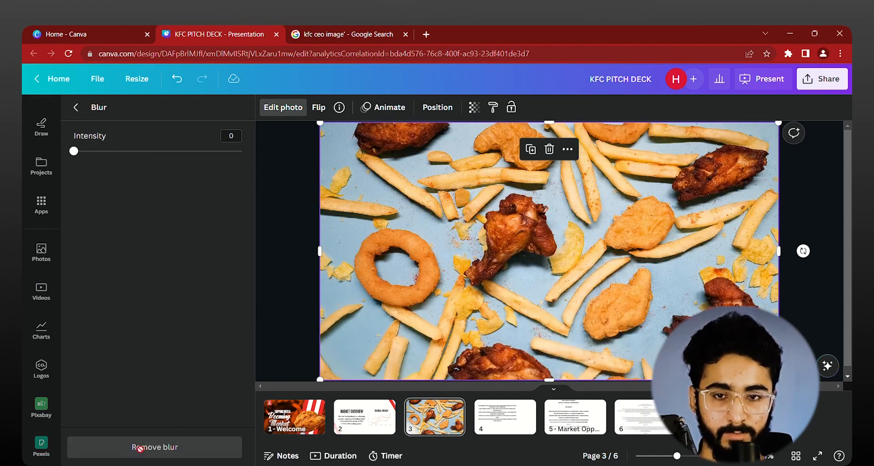
left_click(77, 108)
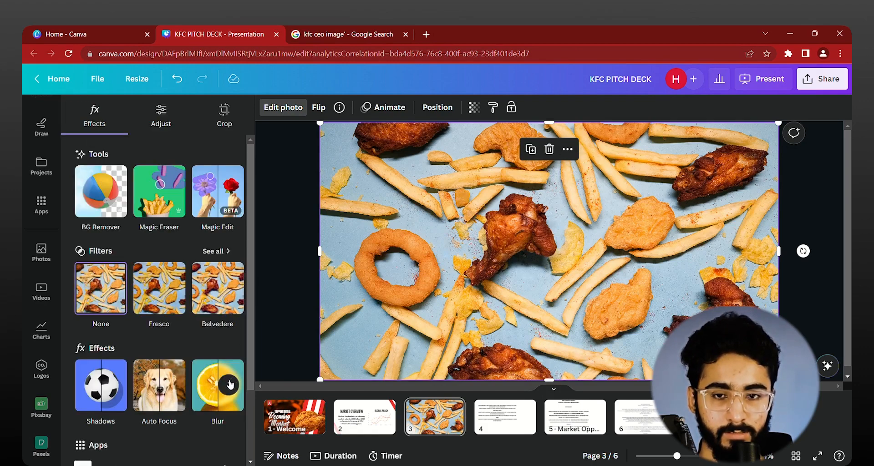
Step: Apply the Cherry duotone effect to the page 3 photo and set its highlights color to orange #FF7C1E
left_click(229, 385)
left_click(218, 387)
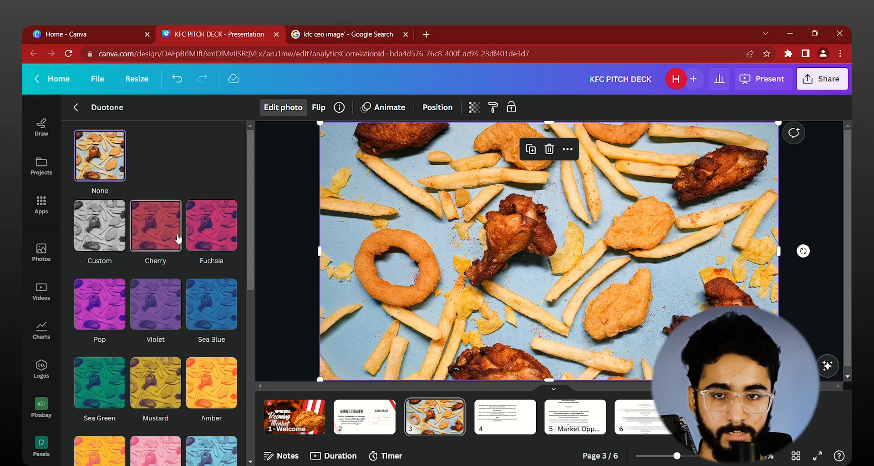
left_click(155, 225)
left_click(224, 291)
left_click(332, 334)
left_click_drag(402, 303, 342, 320)
left_click_drag(231, 382, 238, 383)
left_click_drag(375, 330, 368, 300)
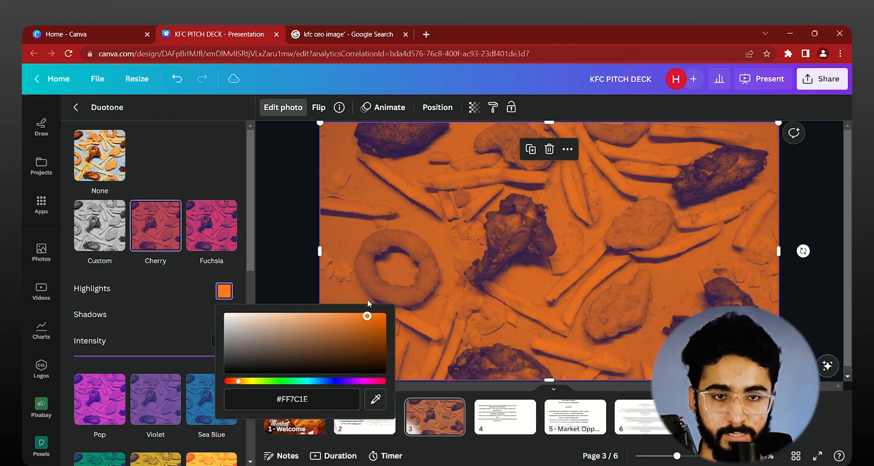
Step: Set the duotone's shadows color to black and close the photo's effect settings
left_click(148, 308)
left_click(224, 320)
left_click_drag(265, 376, 195, 436)
left_click(296, 248)
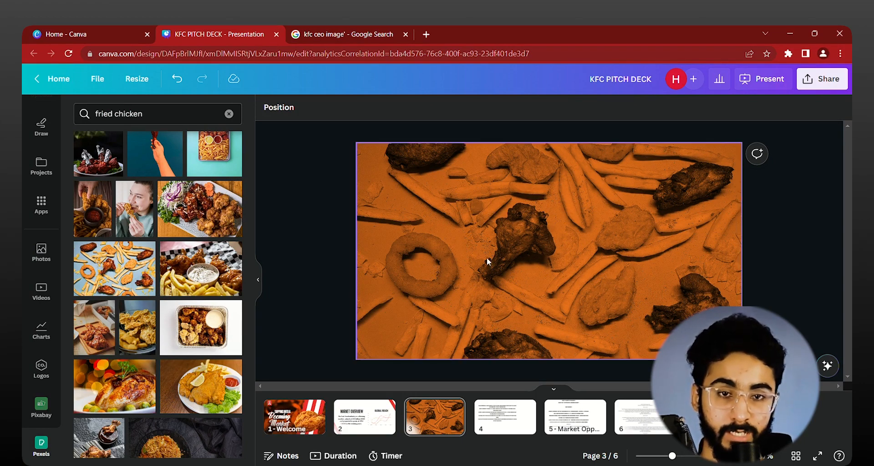
Step: Blur the orange duotone photo on page 3, raising the blur intensity slightly above the default
left_click(421, 222)
left_click(283, 107)
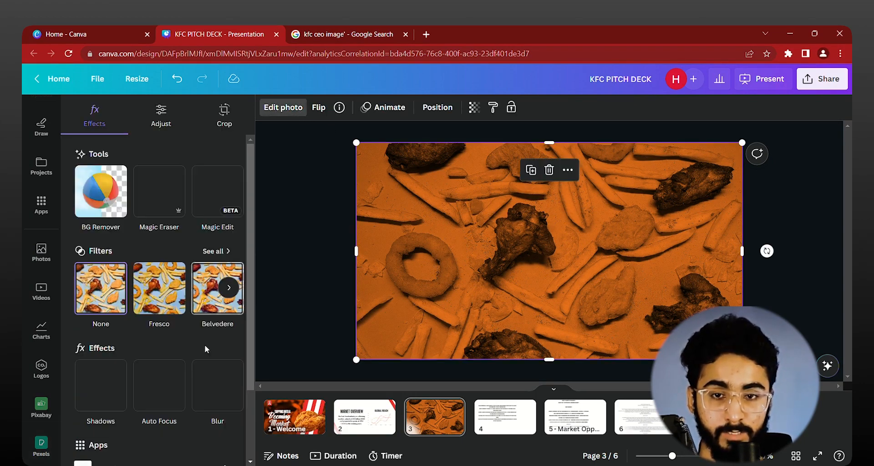
left_click(221, 387)
left_click(76, 107)
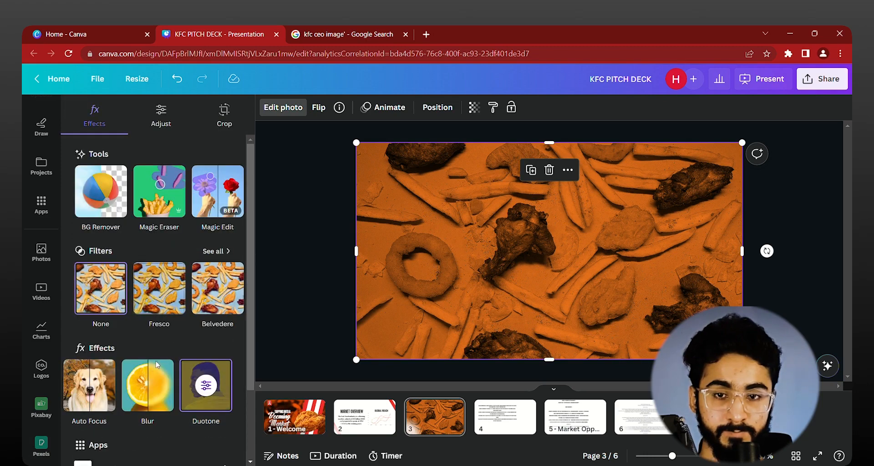
left_click(148, 385)
left_click_drag(125, 155, 130, 156)
left_click(322, 294)
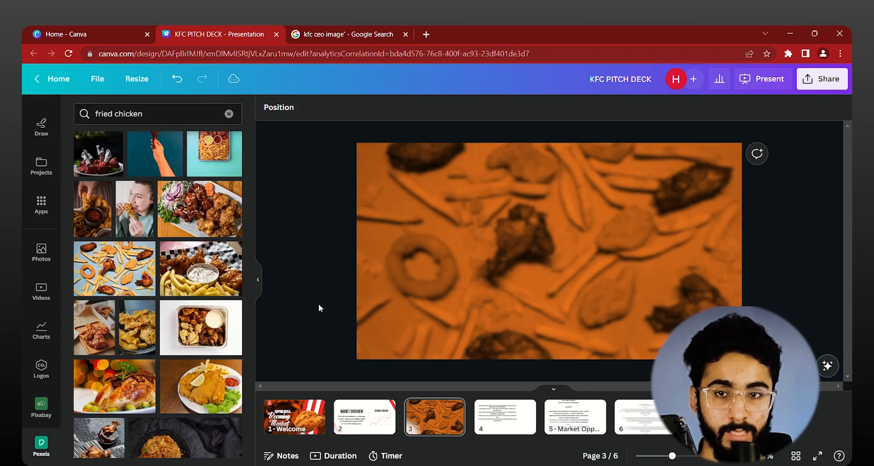
Step: Search the element graphics for "gradient" and add the black bottom-fade gradient to page 3
scroll(40, 227, "up", 3)
left_click(41, 150)
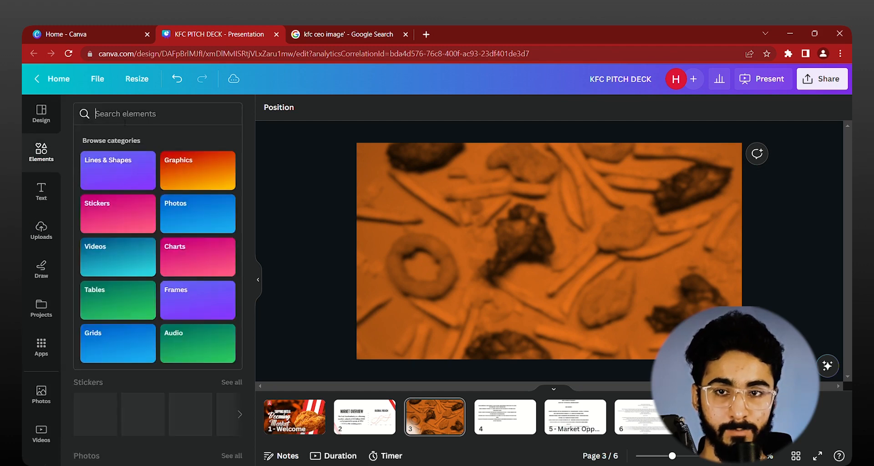
type("gr")
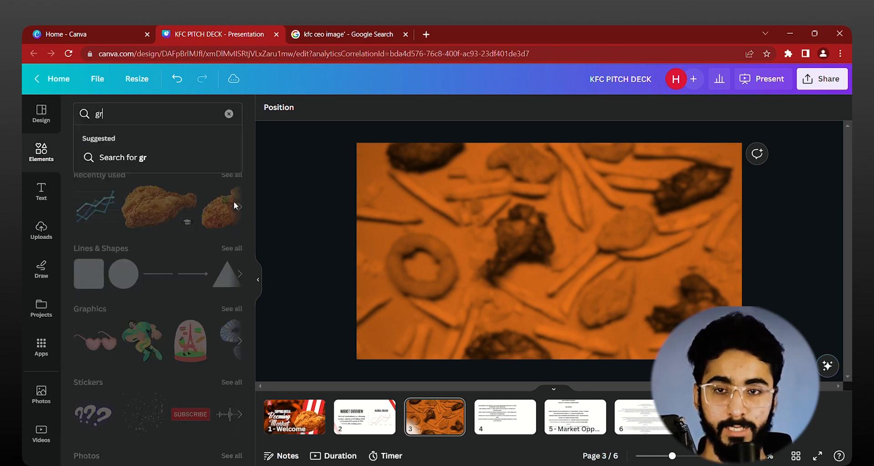
type("adient")
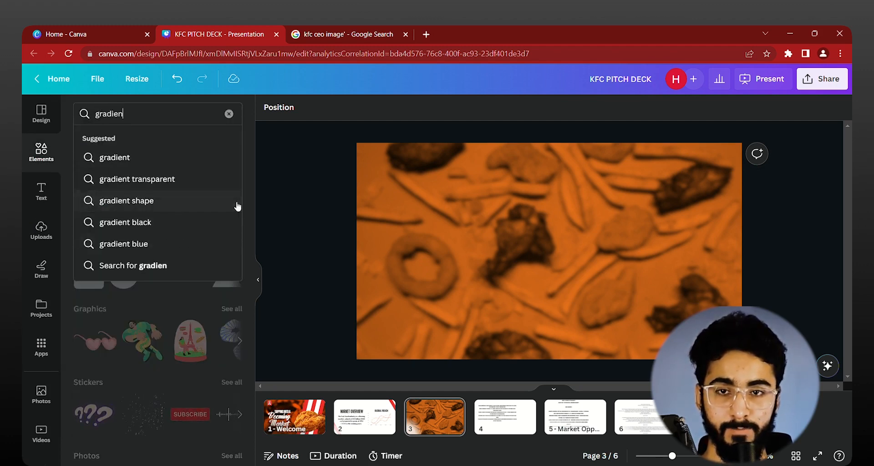
key("Return")
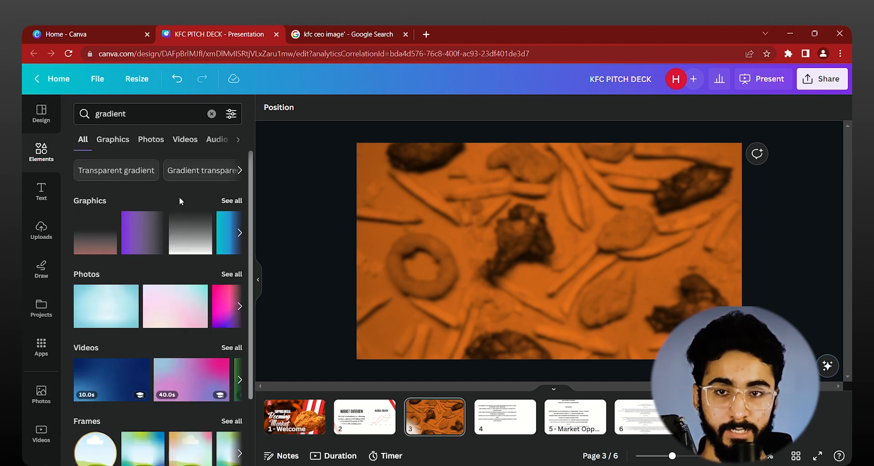
left_click(115, 140)
left_click(165, 293)
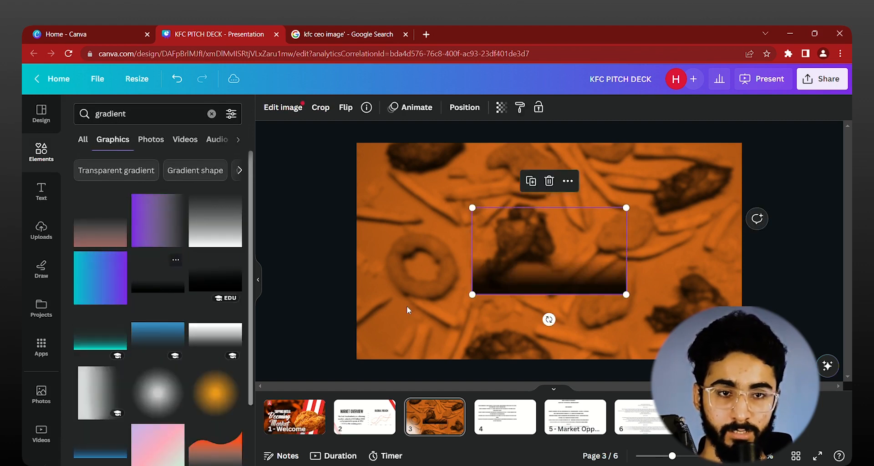
Step: Enlarge the black gradient beyond the page 3 width and align it with the page's bottom edge, horizontally centered
left_click_drag(624, 294, 796, 439)
left_click_drag(720, 378, 592, 271)
left_click_drag(733, 318, 852, 387)
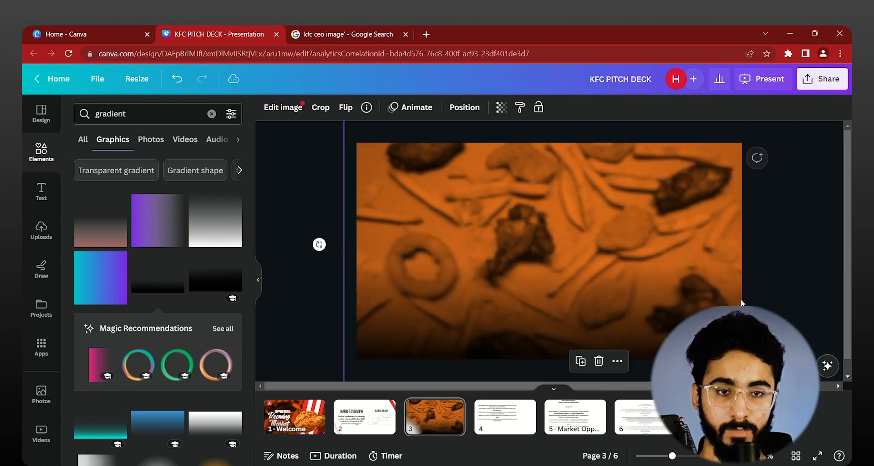
left_click_drag(739, 303, 692, 269)
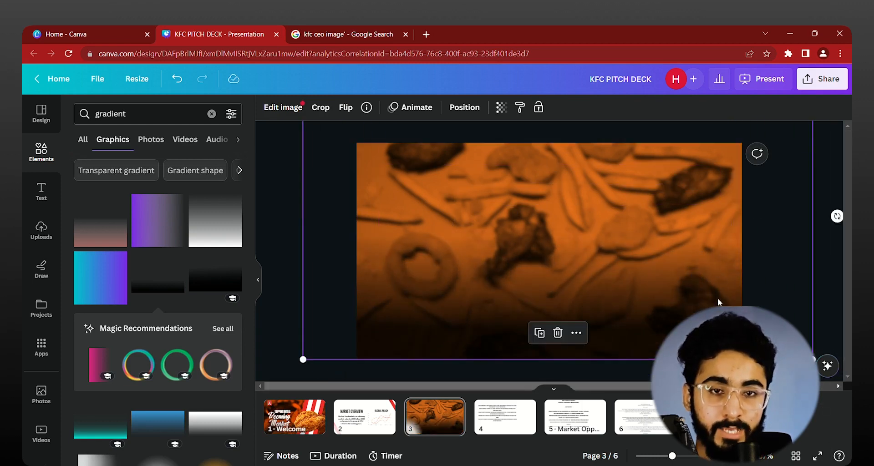
Step: Try shifting the gradient overlay slightly sideways and undo the move
left_click(831, 166)
left_click(611, 268)
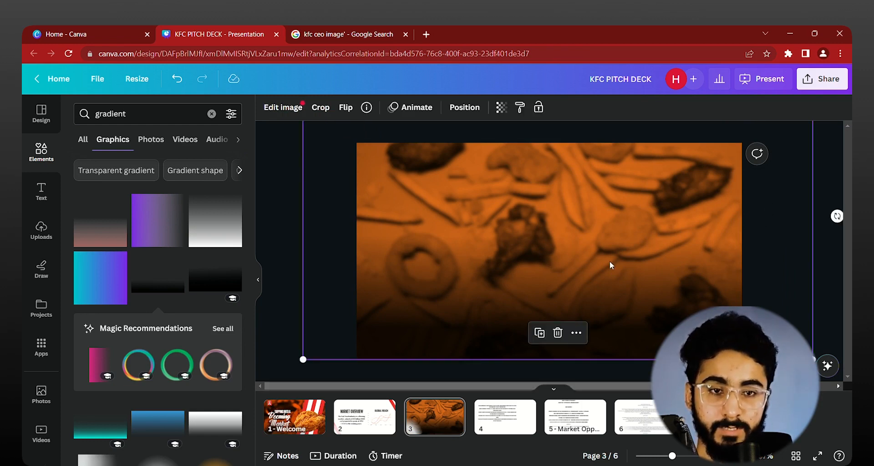
left_click_drag(610, 262, 628, 262)
key("ctrl+z")
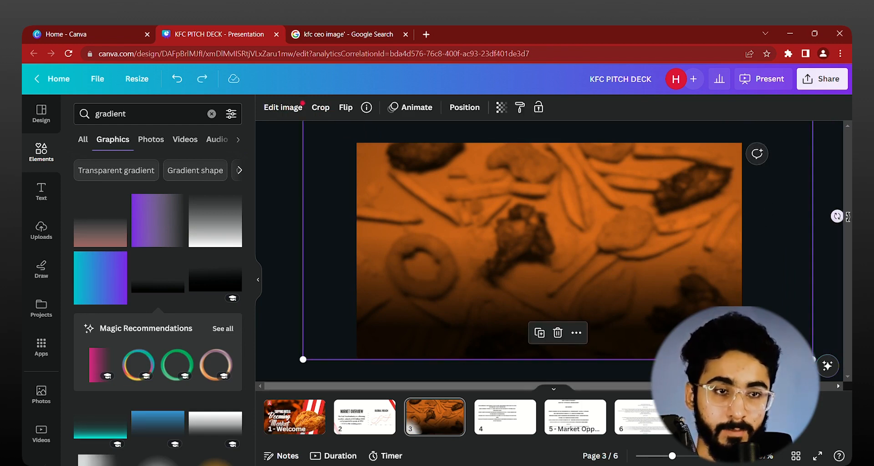
left_click(832, 184)
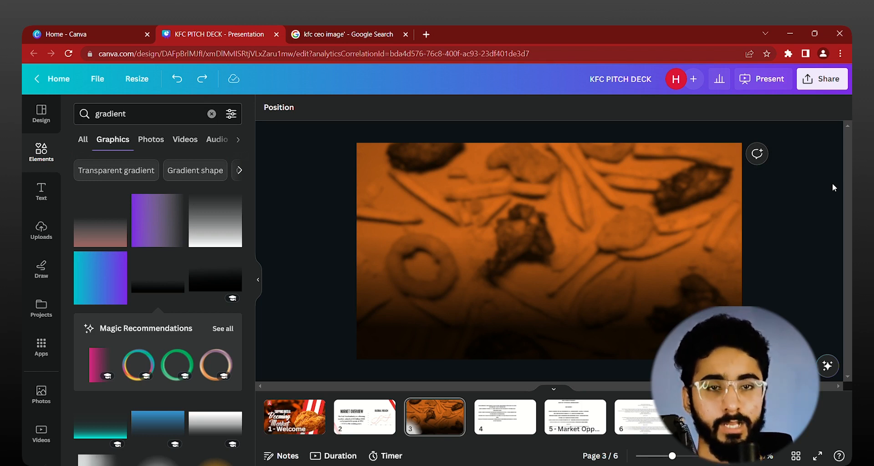
Step: Lock the black gradient overlay in place on page 3
left_click(569, 285)
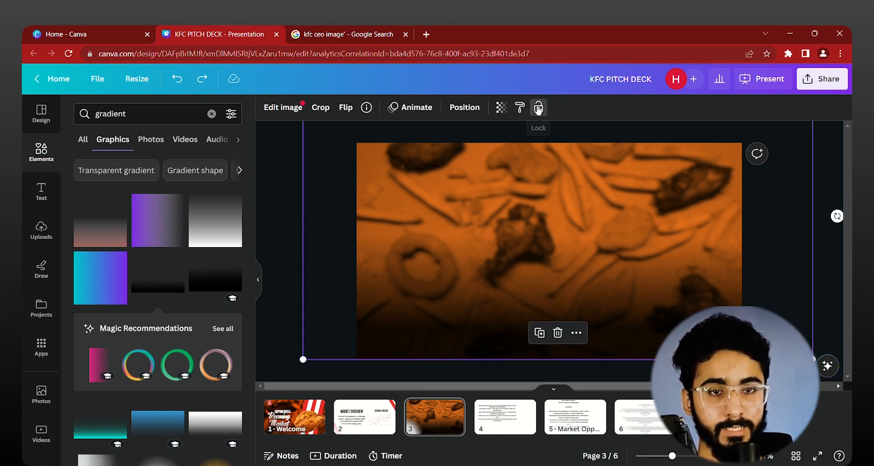
left_click(539, 108)
left_click(818, 233)
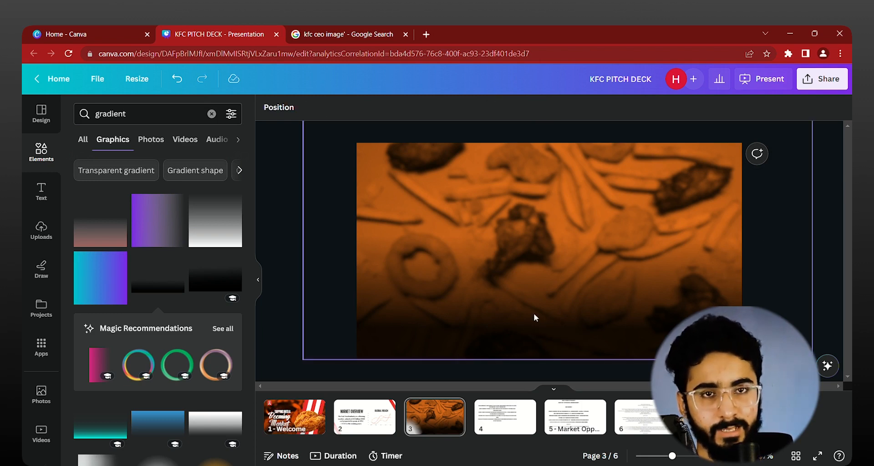
Step: Copy the "TAPPING INTO A" and "Booming Market" title texts from page 1 and paste them onto page 3
scroll(327, 280, "up", 2)
scroll(326, 280, "down", 3)
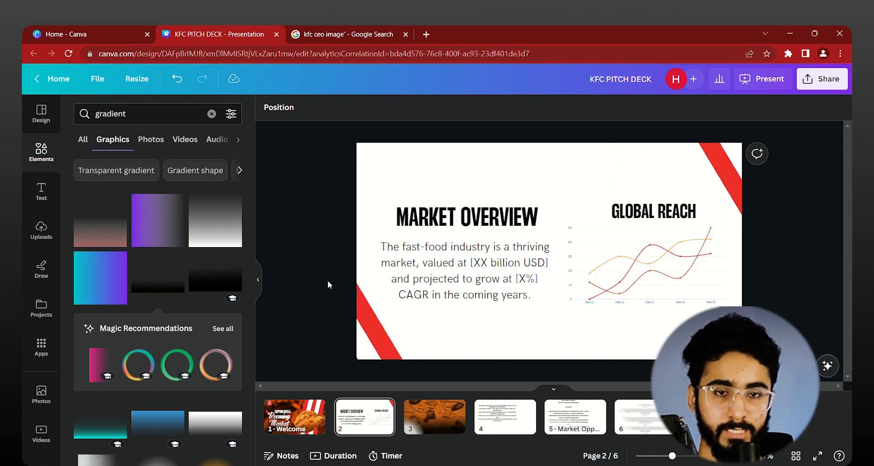
scroll(326, 278, "up", 3)
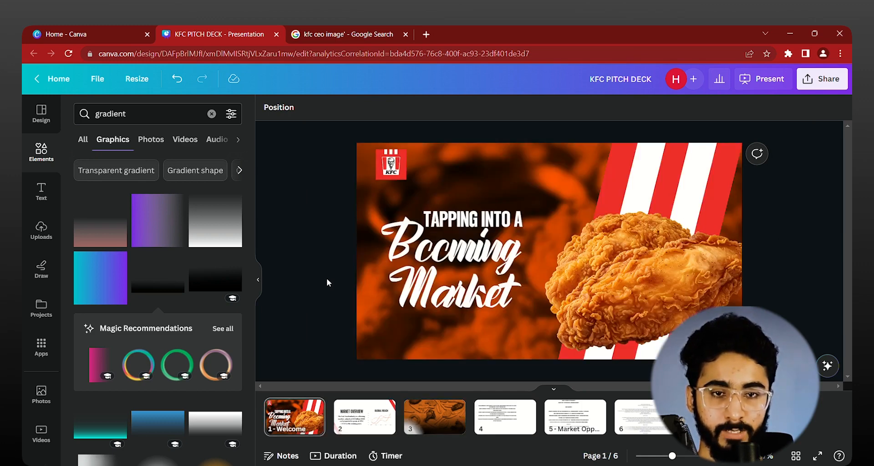
left_click(460, 272)
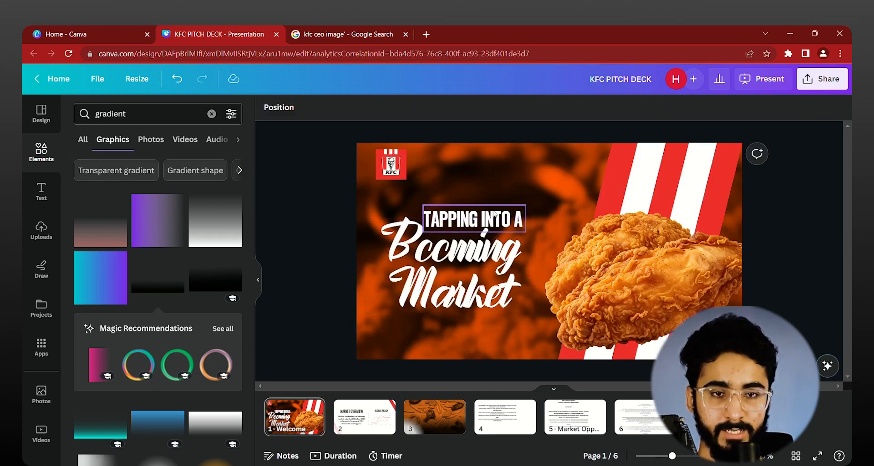
left_click(483, 218)
left_click(467, 275, "shift")
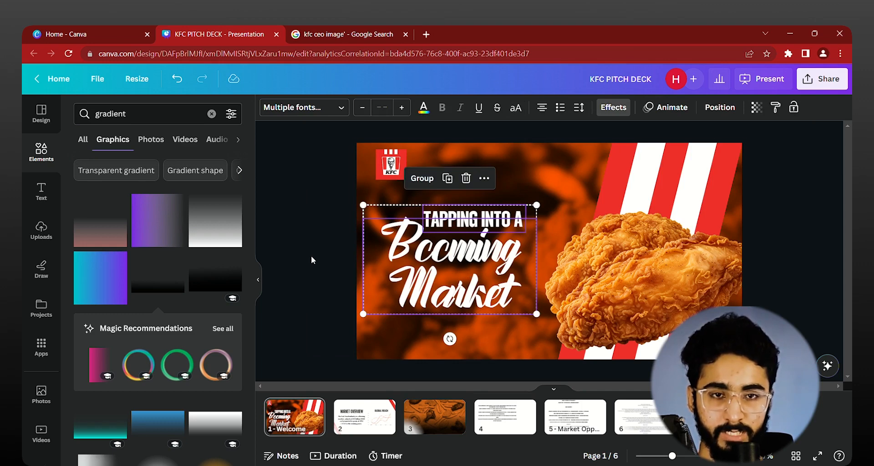
key("ctrl+c")
scroll(311, 260, "down", 2)
key("ctrl+v")
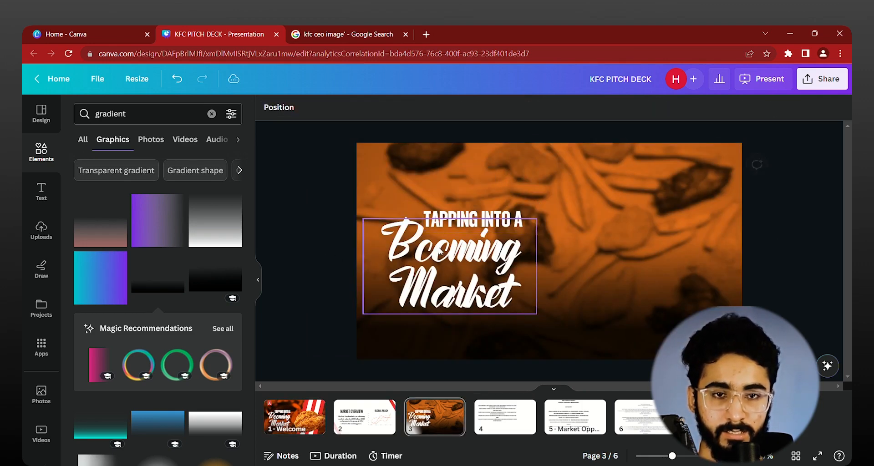
Step: Separate the two pasted title texts and replace their wording with "ICONIC" and "Beginning"
left_click_drag(440, 252, 652, 239)
double_click(474, 219)
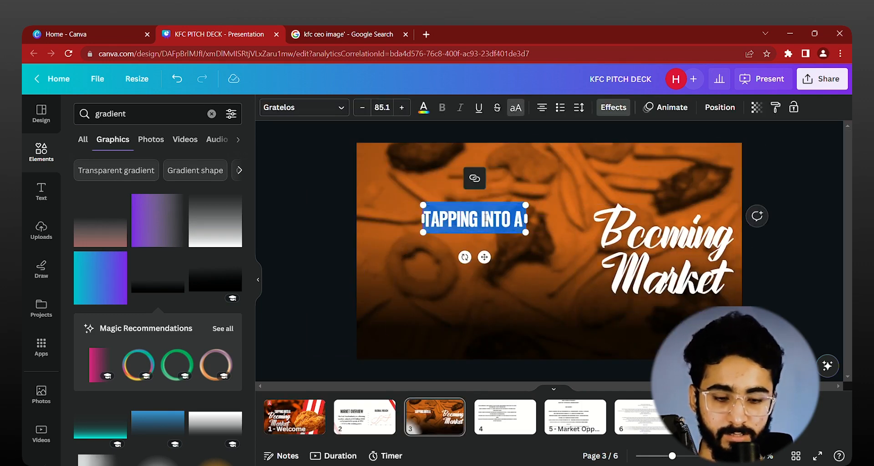
type("ICONIC")
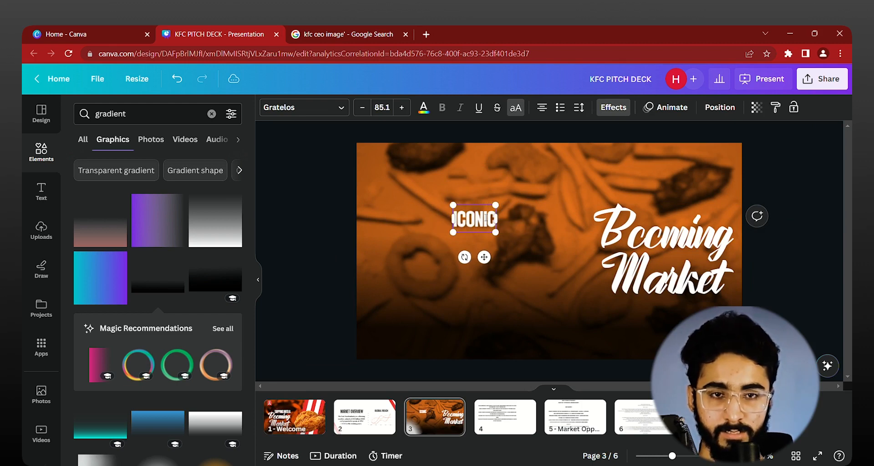
left_click(636, 274)
double_click(636, 273)
type("B")
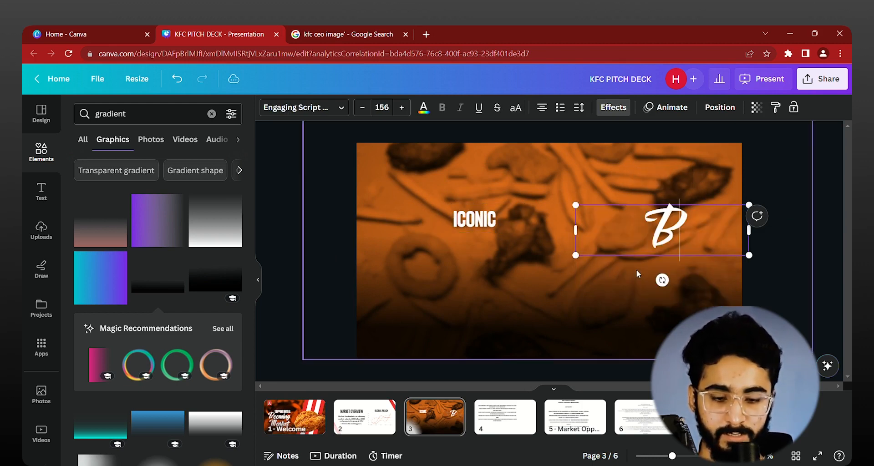
type("eginning")
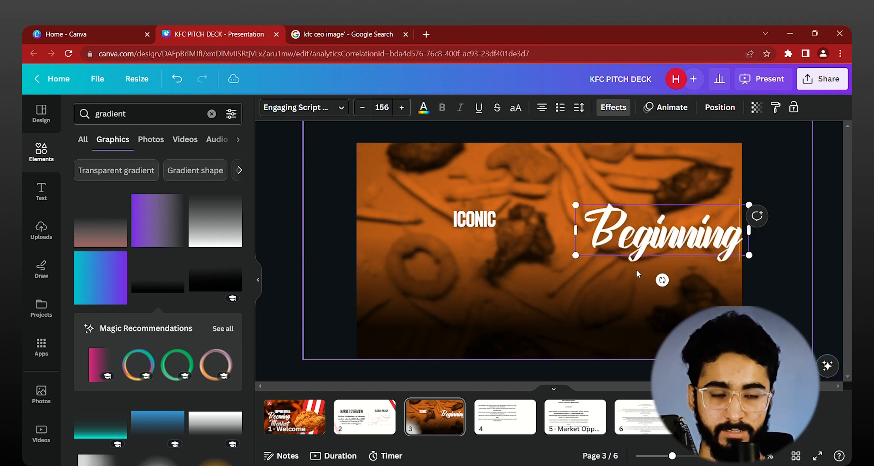
left_click(810, 208)
Step: Enlarge "ICONIC" slightly, then shrink the script word "Beginning" and place it directly beside it on the same line
left_click_drag(647, 228, 521, 255)
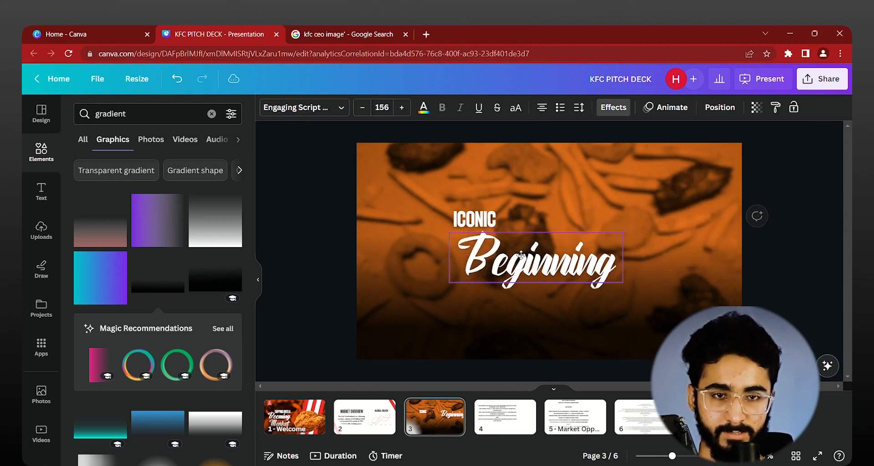
scroll(477, 228, "up", 3)
left_click(485, 197)
left_click_drag(487, 231, 524, 237)
left_click_drag(492, 296, 659, 196)
scroll(659, 201, "down", 3)
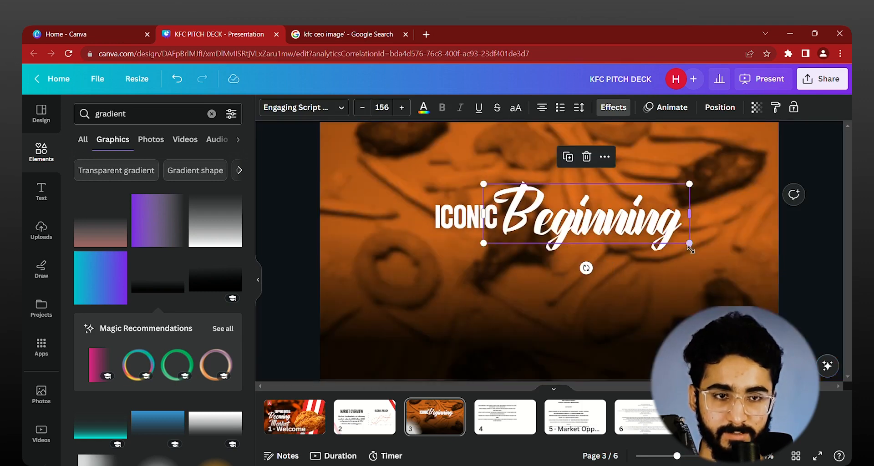
left_click_drag(690, 248, 638, 234)
scroll(638, 234, "up", 2)
left_click_drag(503, 211, 511, 222)
scroll(511, 223, "down", 3)
Step: Scale up the "ICONIC" and "Beginning" texts together and move them to the top center of page 3
left_click(480, 223, "shift")
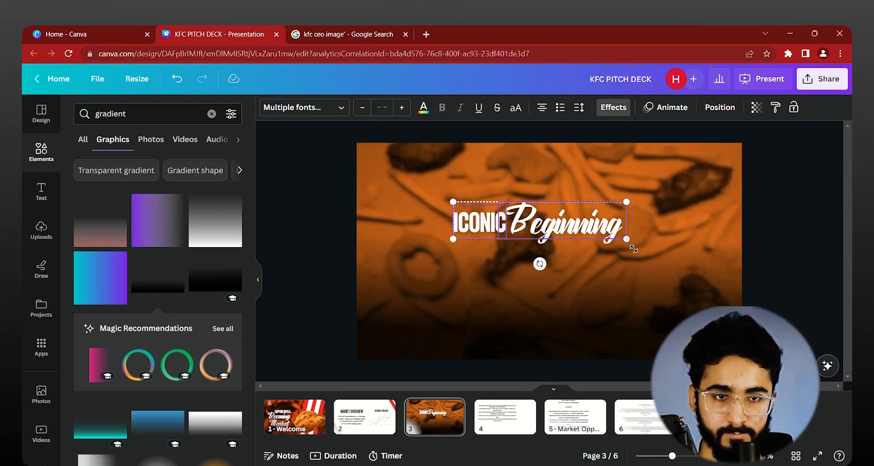
left_click_drag(634, 249, 685, 259)
left_click_drag(627, 233, 616, 196)
left_click(771, 201)
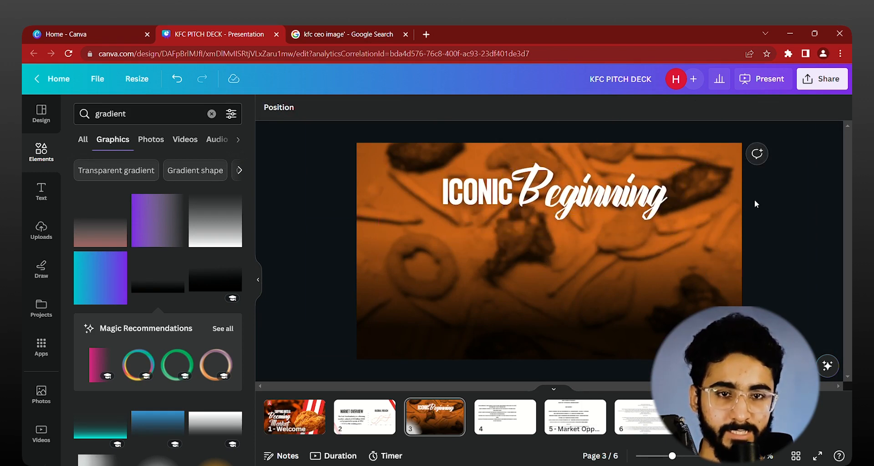
scroll(321, 294, "up", 1)
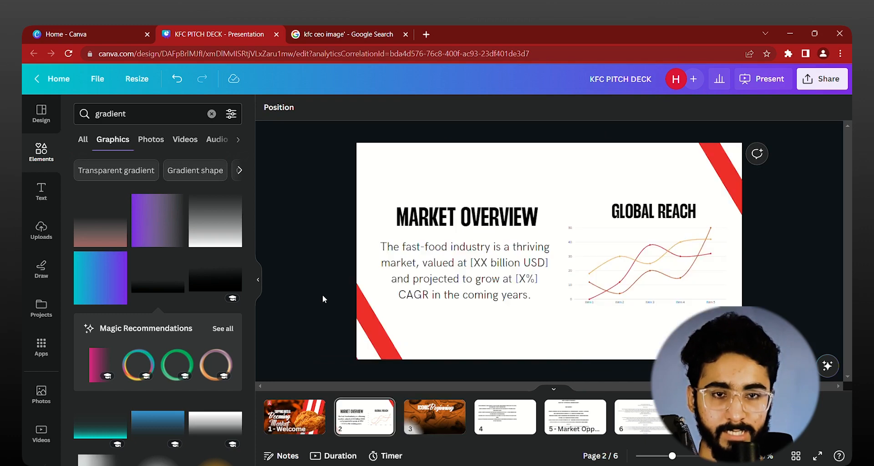
scroll(323, 295, "down", 1)
scroll(322, 298, "up", 1)
scroll(323, 297, "down", 1)
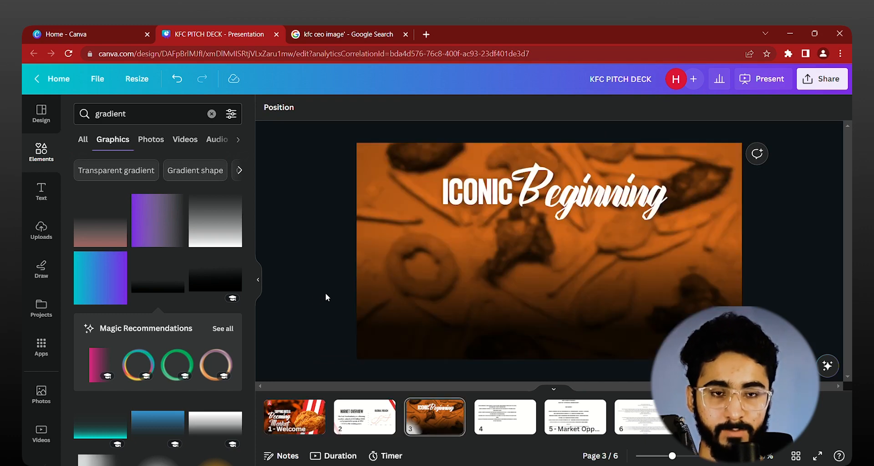
Step: Add a single-image grid to page 3 and resize it into a near-square picture area below the title's left part
left_click(34, 165)
scroll(138, 304, "down", 10)
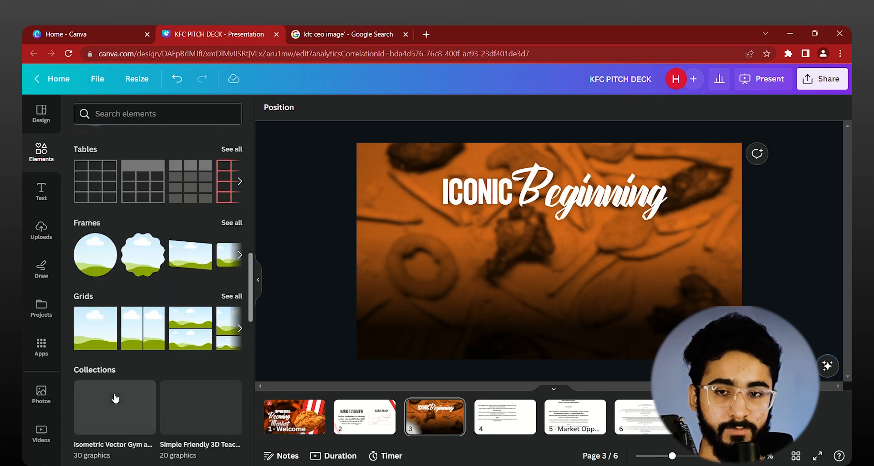
left_click(98, 328)
left_click_drag(656, 151, 677, 230)
left_click_drag(746, 279, 496, 291)
left_click_drag(443, 366, 441, 296)
left_click_drag(419, 260, 438, 261)
left_click_drag(465, 306, 464, 318)
left_click_drag(453, 282, 450, 271)
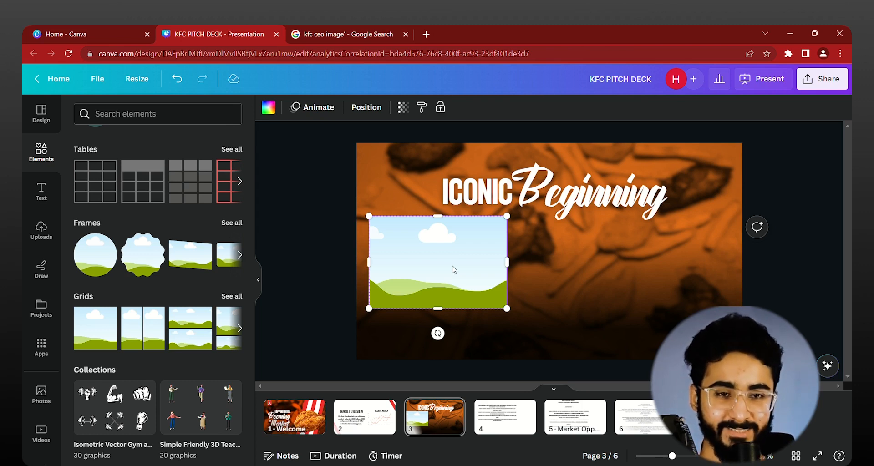
scroll(453, 266, "up", 1)
left_click_drag(502, 326, 472, 335)
left_click_drag(398, 268, 408, 267)
Step: Fill the page 3 grid with the uploaded photo of the KFC founder in a white suit
left_click(41, 230)
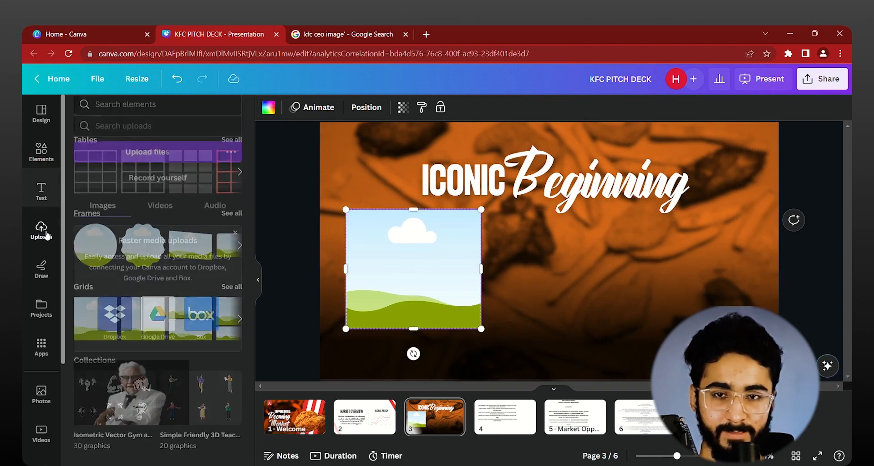
left_click_drag(132, 380, 410, 270)
left_click(286, 249)
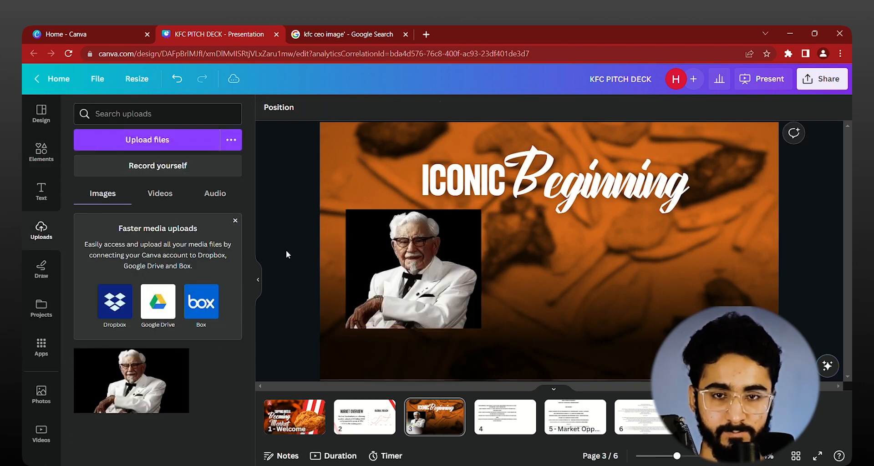
Step: Switch to the Google image results, open the Startup Insider article about KFC's founder, and place its tab beside the pitch deck
scroll(298, 235, "down", 2)
scroll(401, 178, "up", 3)
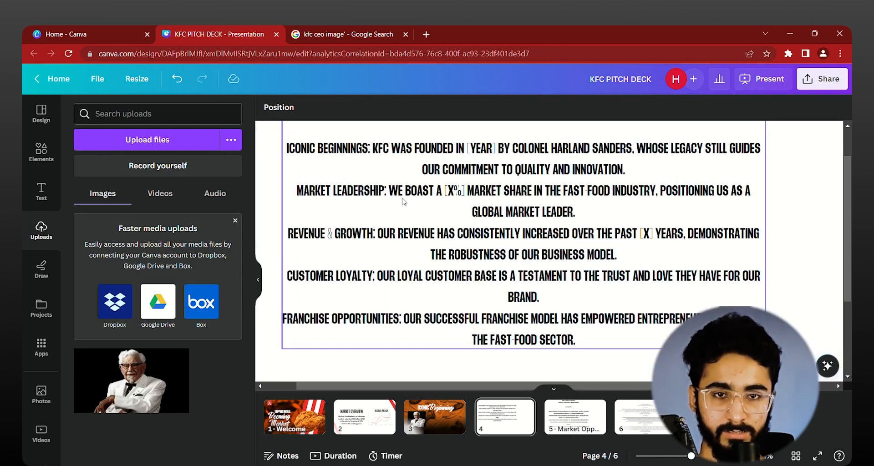
scroll(403, 198, "down", 2)
left_click(382, 152)
left_click(412, 30)
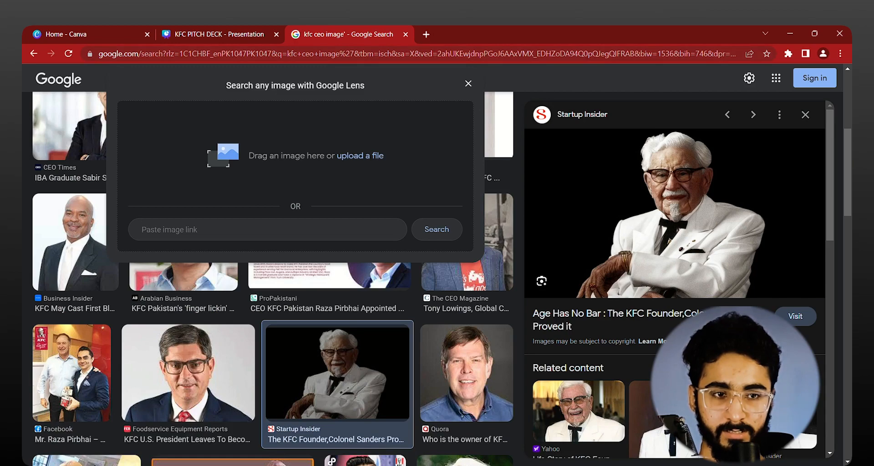
left_click(795, 315)
left_click_drag(441, 26, 371, 28)
Step: Copy the article paragraph starting "Known for Spicy, Juicy fried Chicken" and paste it as a new text box on page 3 of the pitch deck
scroll(145, 191, "down", 10)
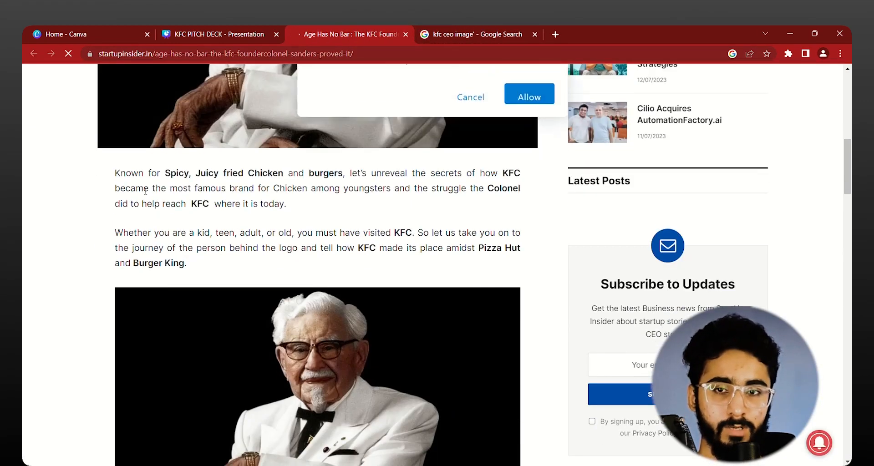
left_click_drag(114, 173, 287, 206)
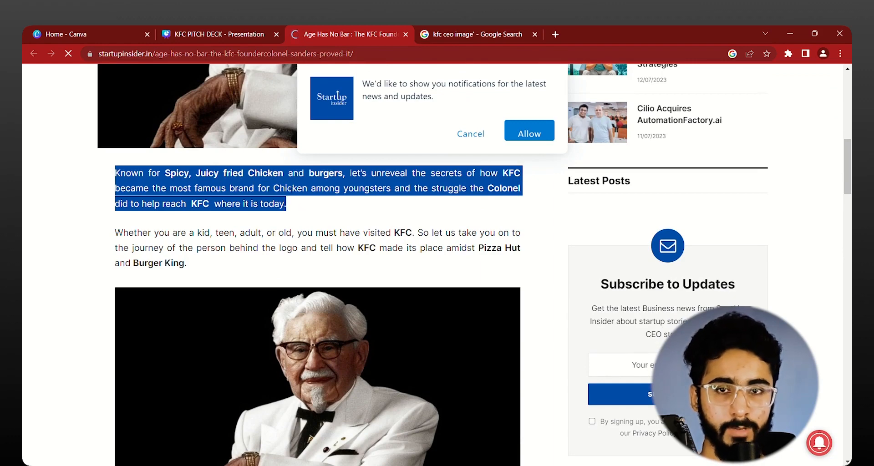
left_click(237, 35)
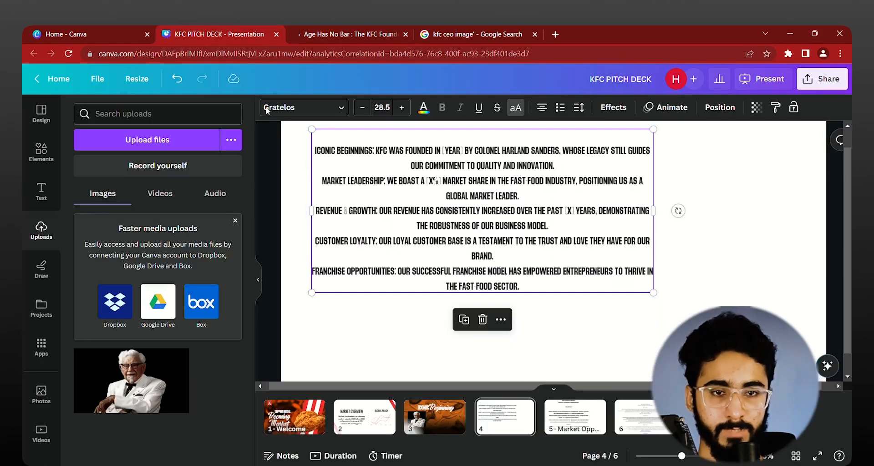
left_click(265, 238)
scroll(265, 237, "up", 1)
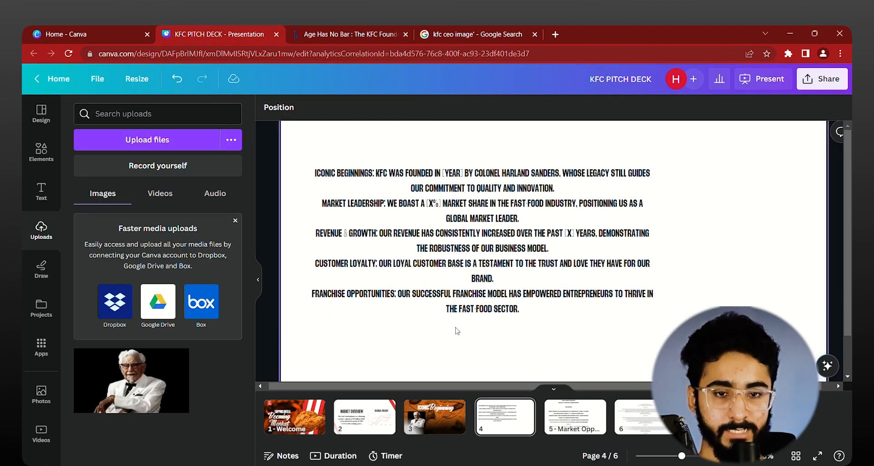
left_click(432, 415)
scroll(592, 270, "down", 3)
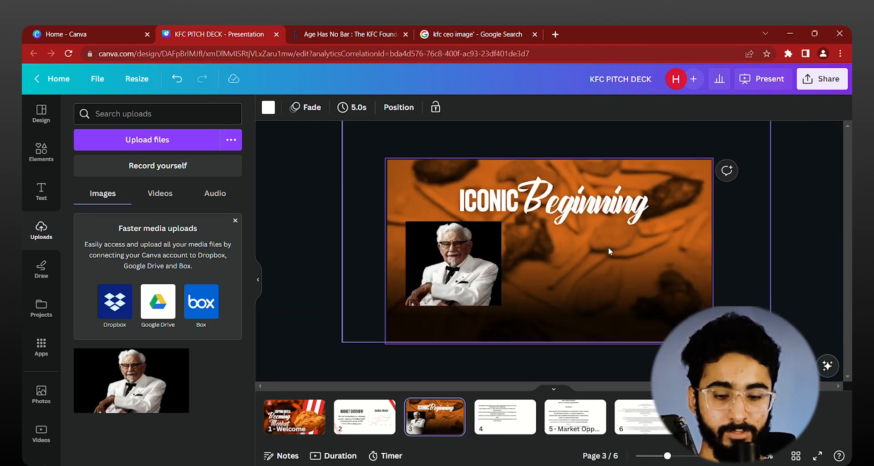
key("t")
key("ctrl+v")
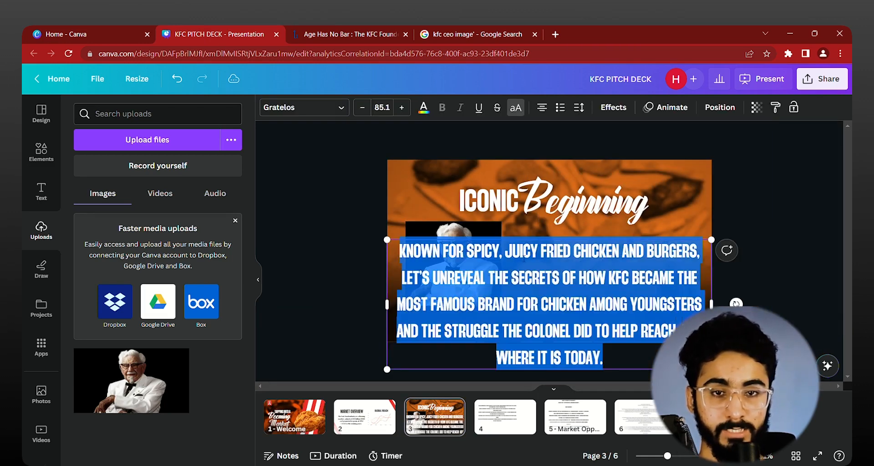
Step: Left-align the pasted paragraph, set its font to HK Grotesk and turn off its uppercase formatting
left_click(542, 107)
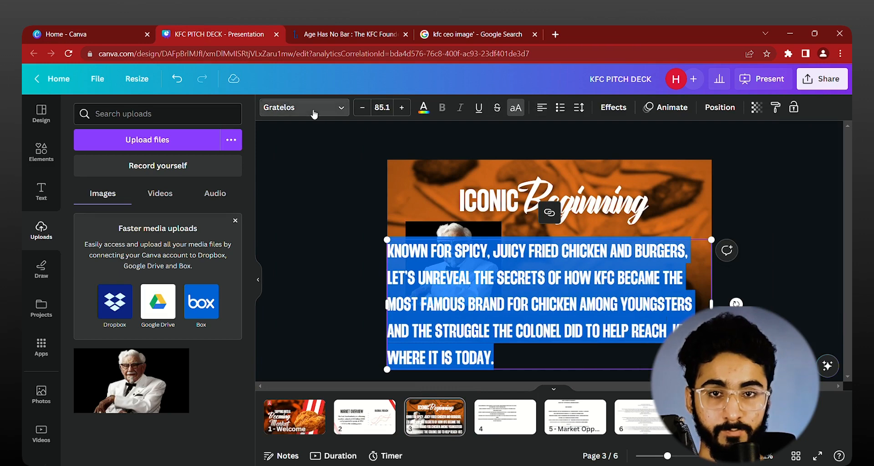
left_click(304, 107)
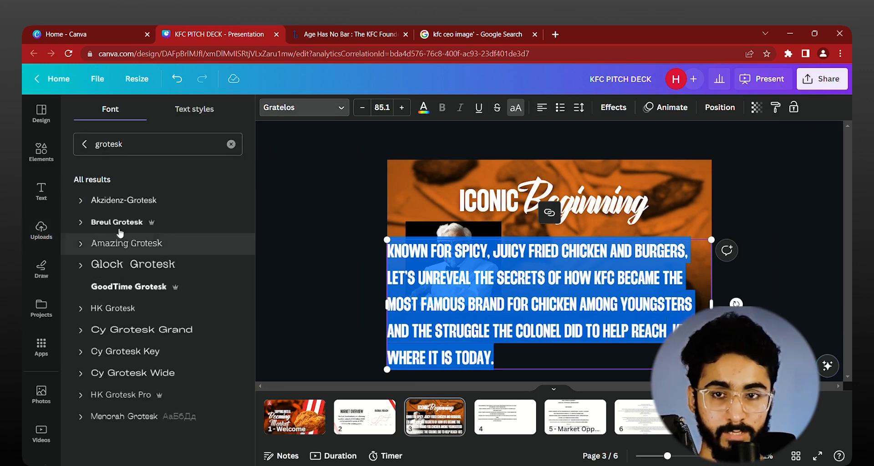
left_click(86, 145)
scroll(201, 217, "down", 5)
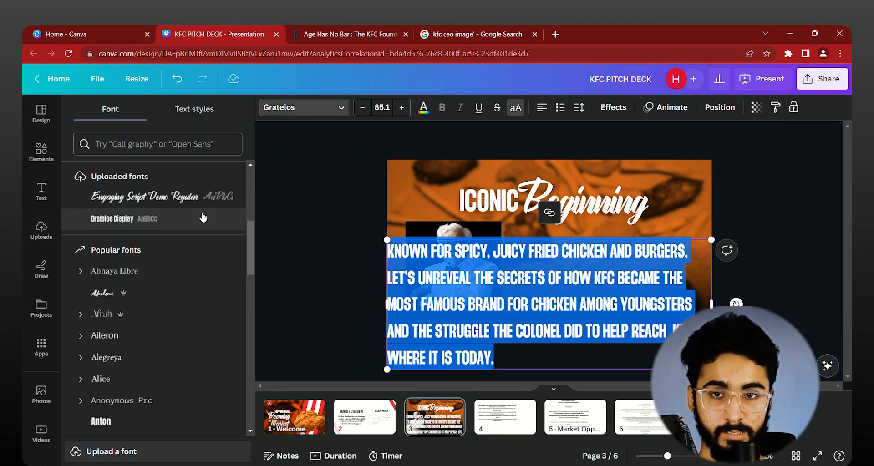
scroll(198, 218, "up", 5)
left_click(156, 265)
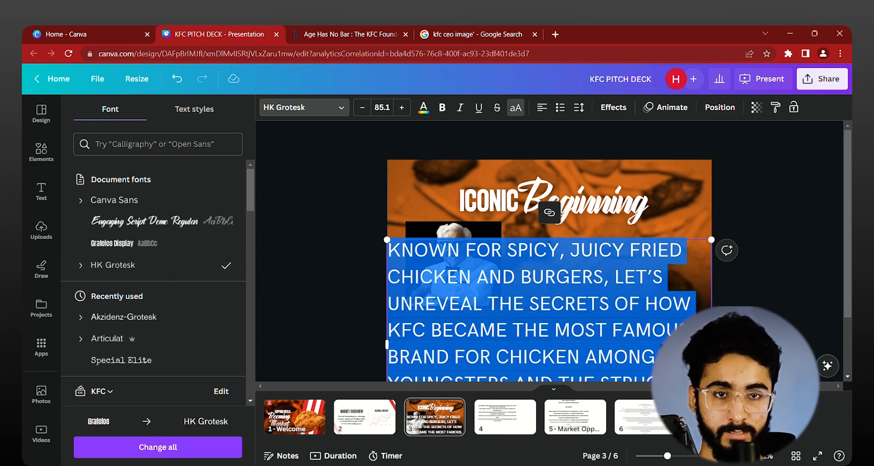
left_click(524, 107)
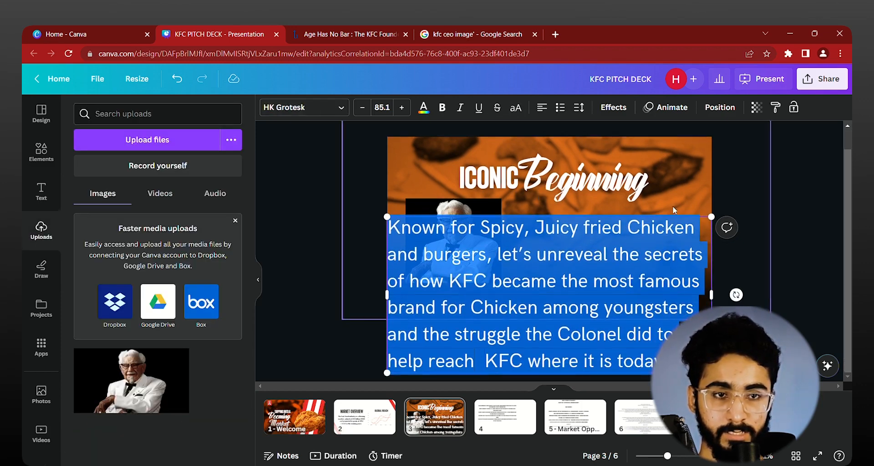
Step: Scale the paragraph to font size 35.3, widen it beside the founder's photo, and center the photo and paragraph together on page 3
scroll(756, 206, "down", 1)
left_click(786, 176)
left_click(684, 297)
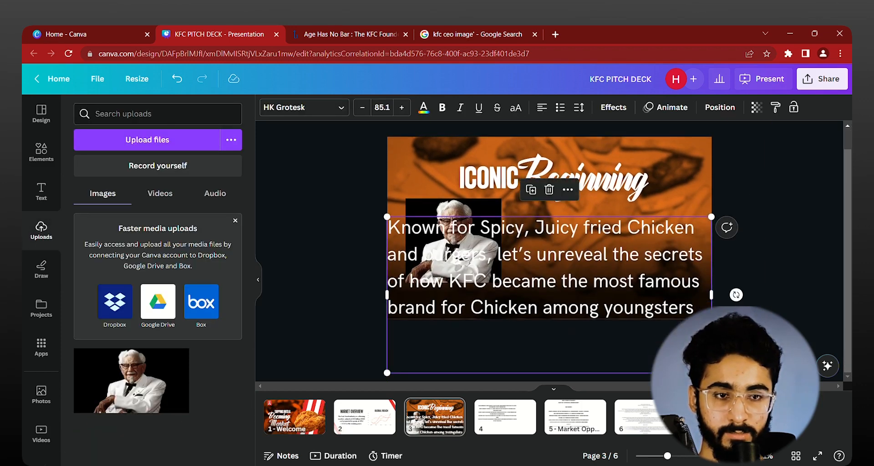
left_click_drag(711, 373, 514, 282)
left_click_drag(429, 272, 565, 268)
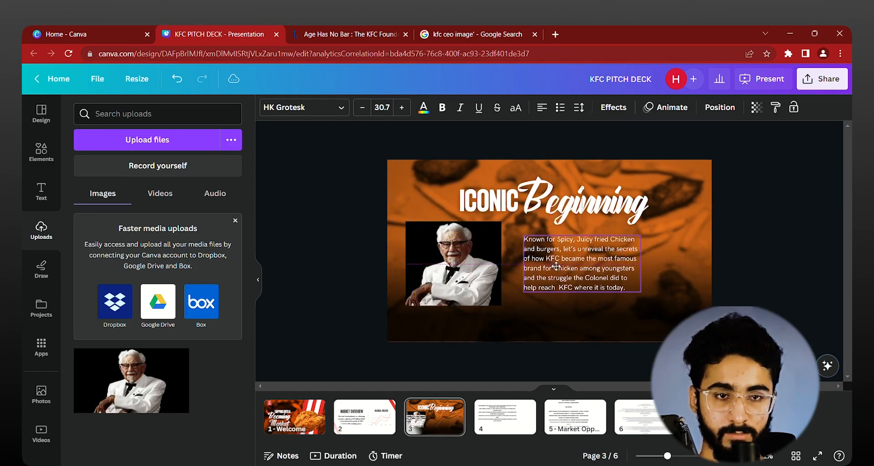
left_click_drag(642, 292, 659, 300)
left_click_drag(659, 268, 681, 262)
left_click(477, 268, "shift")
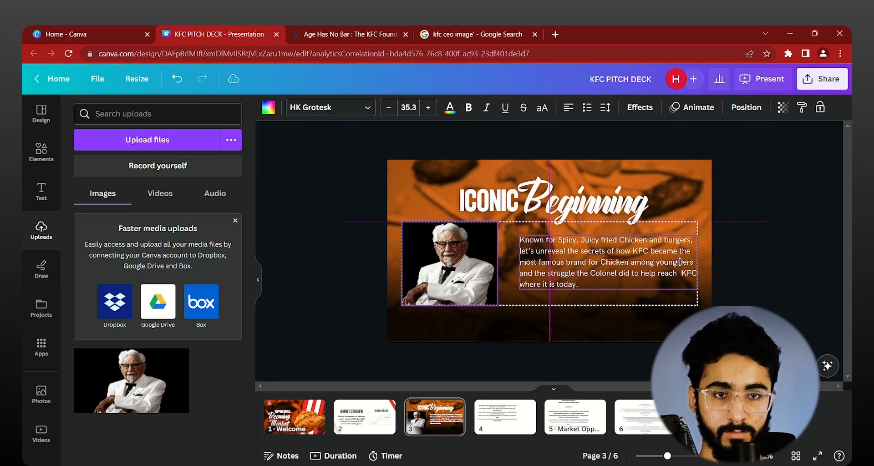
Step: Scale down the "ICONIC" and "Beginning" title texts together slightly and position them above the photo and paragraph
left_click(569, 209)
left_click(486, 202, "shift")
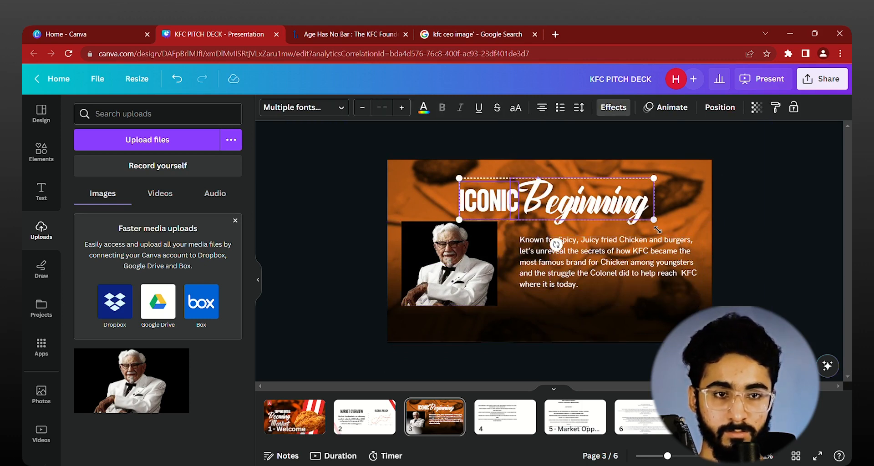
left_click_drag(657, 228, 641, 208)
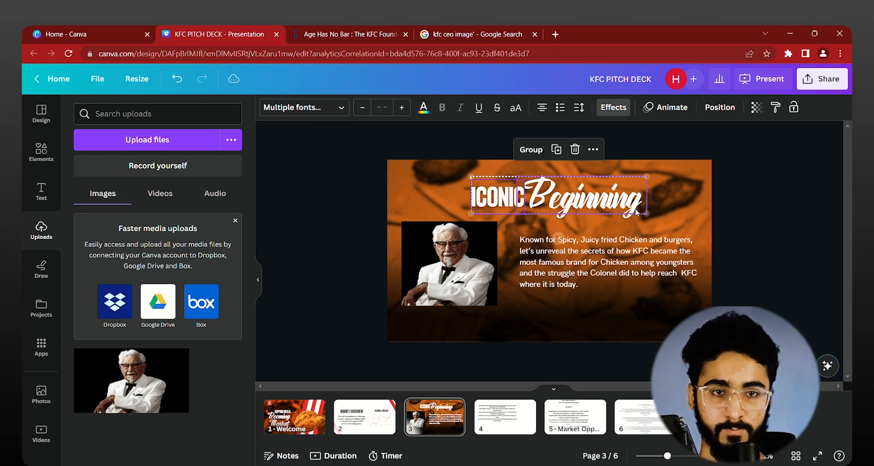
left_click(483, 283)
left_click(657, 274, "shift")
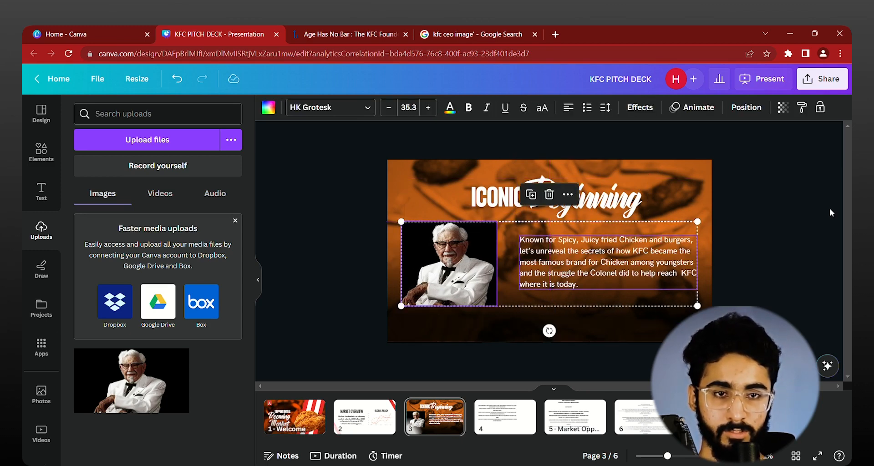
left_click(830, 210)
scroll(795, 211, "down", 2)
scroll(794, 210, "up", 4)
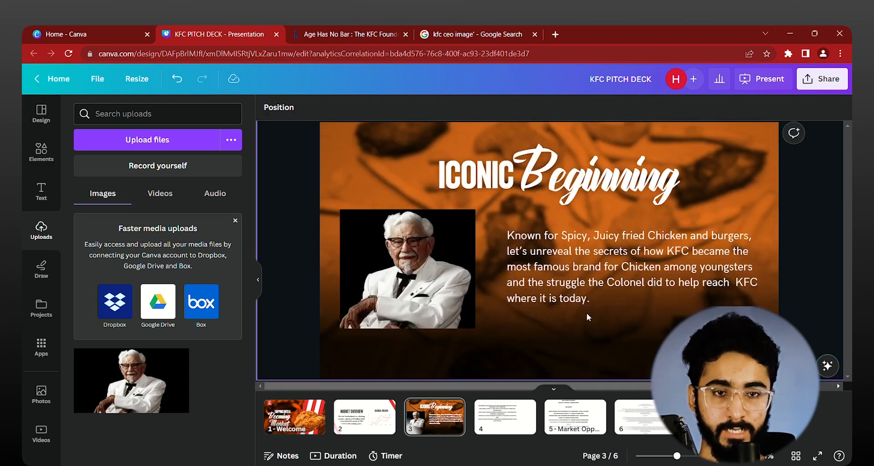
left_click(604, 328)
scroll(604, 319, "down", 2)
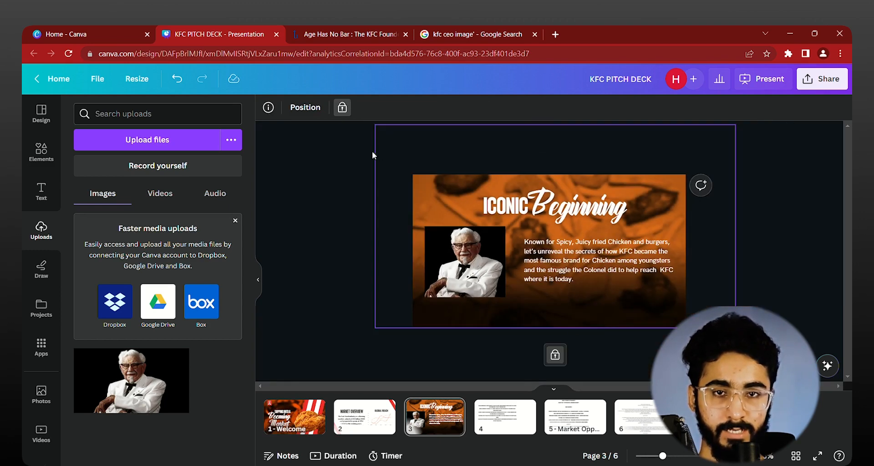
left_click(343, 109)
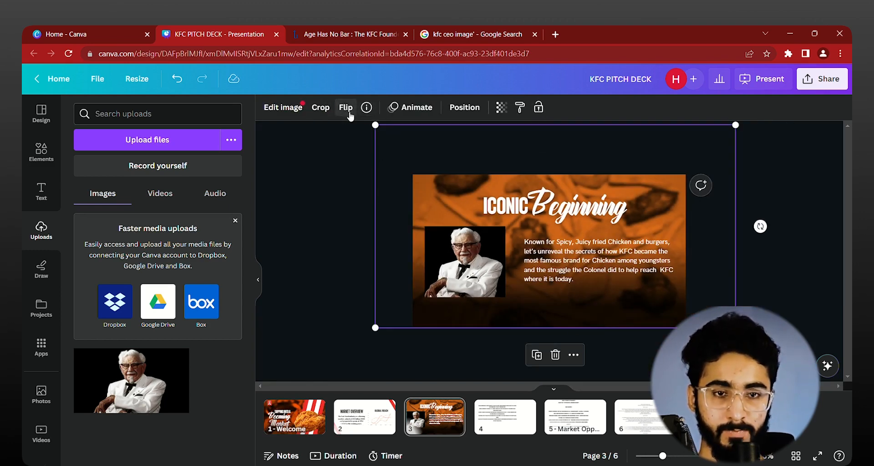
left_click(539, 109)
scroll(330, 242, "up", 2)
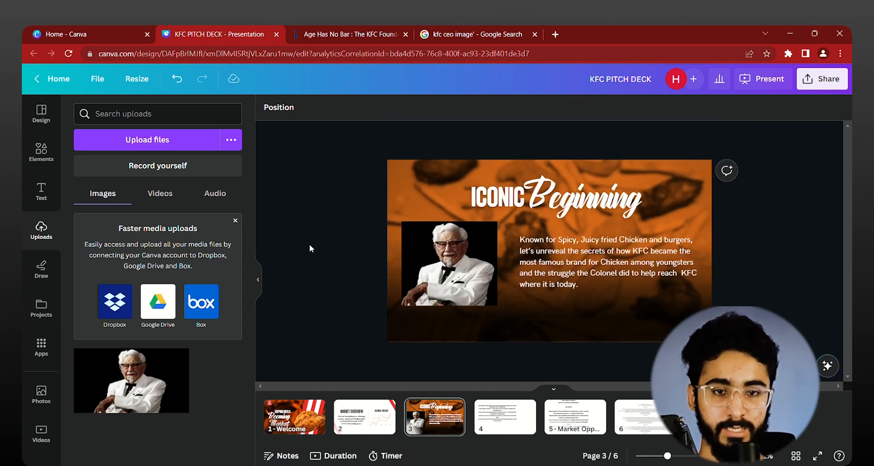
scroll(336, 287, "up", 1)
scroll(336, 286, "down", 1)
scroll(336, 276, "up", 1)
scroll(339, 282, "down", 1)
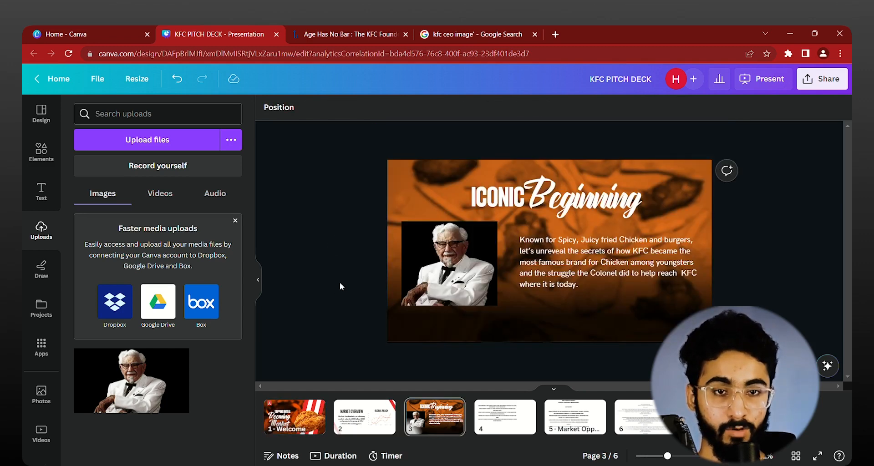
scroll(339, 280, "down", 1)
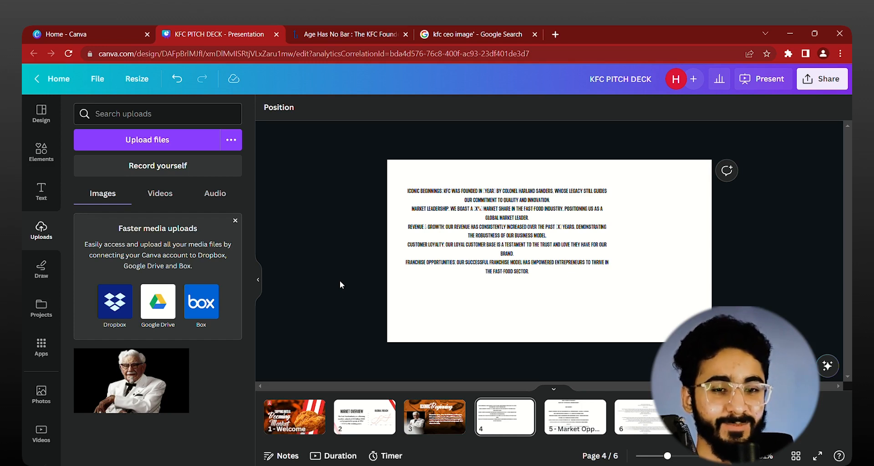
Step: Add a blank page directly after page 3
key("Left")
key("Left")
key("Right")
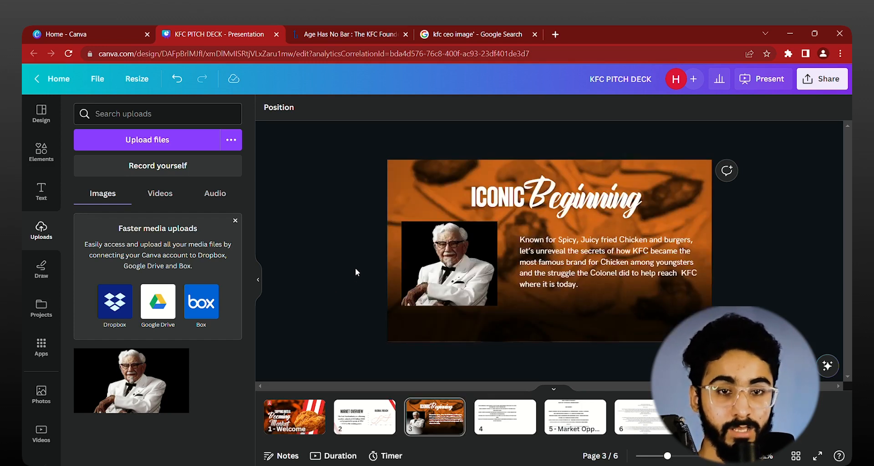
key("Right")
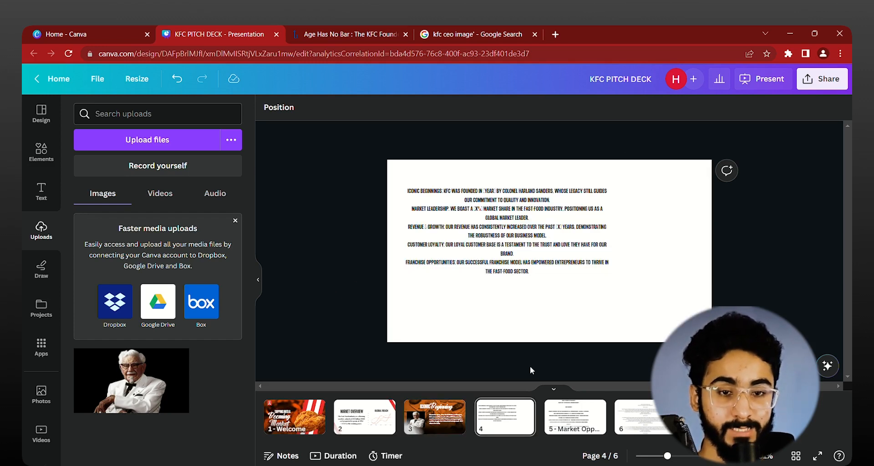
left_click(470, 415)
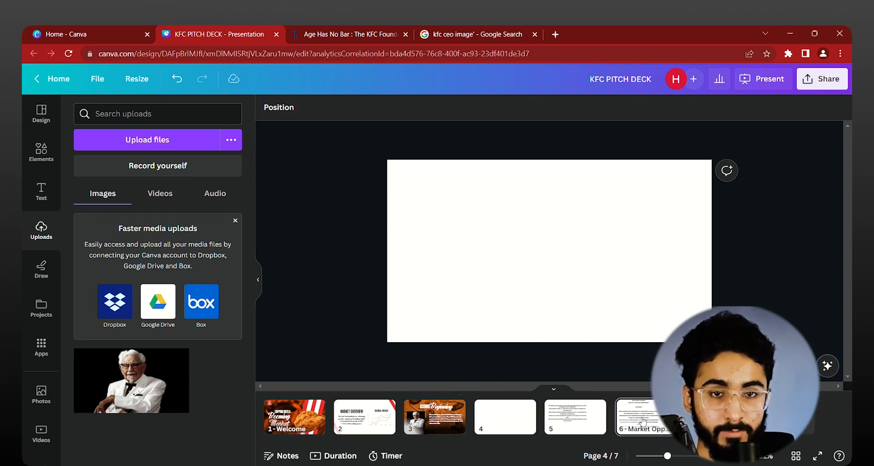
Step: Examine the draft slide content on pages 6 and 7 for the topics of the remaining slides
left_click(643, 421)
scroll(454, 245, "up", 5)
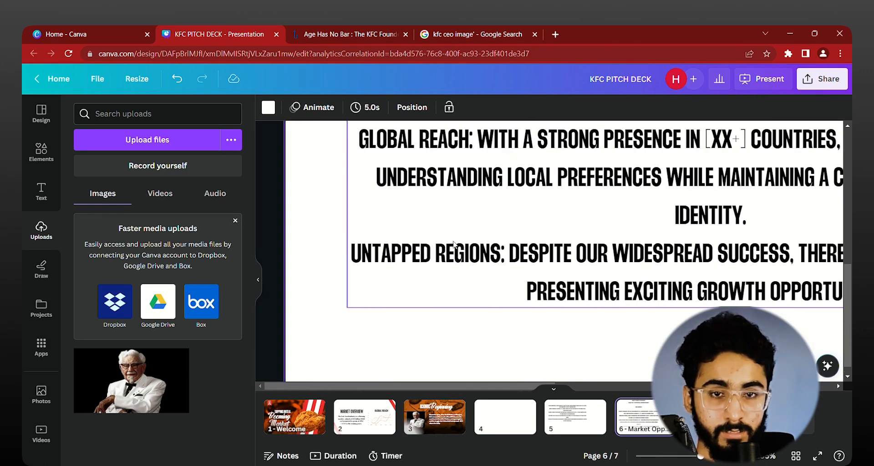
scroll(454, 245, "down", 5)
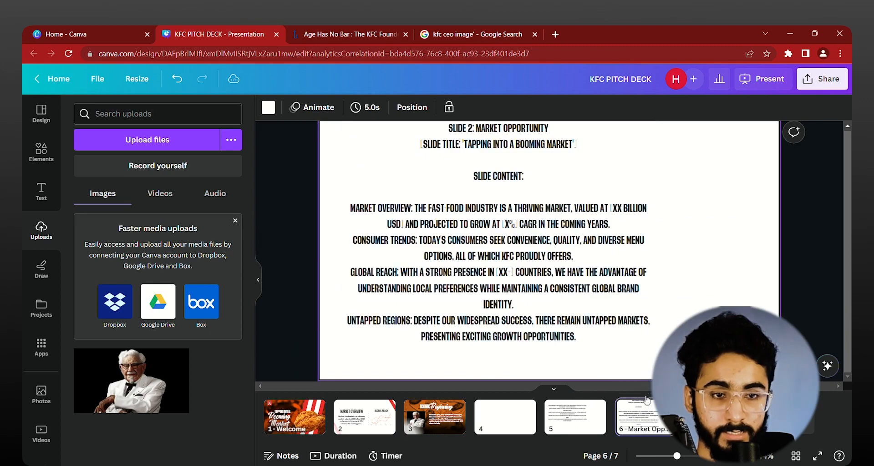
scroll(419, 289, "down", 2)
scroll(419, 292, "up", 3)
scroll(387, 273, "down", 2)
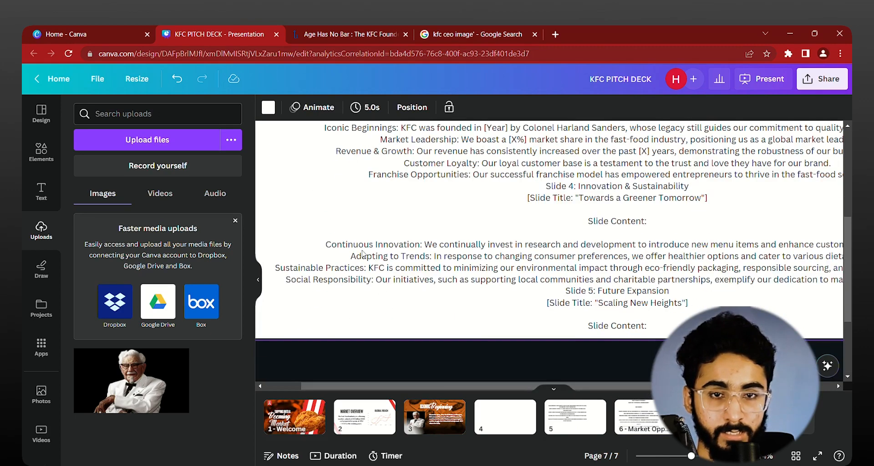
scroll(360, 258, "up", 2)
scroll(360, 258, "down", 3)
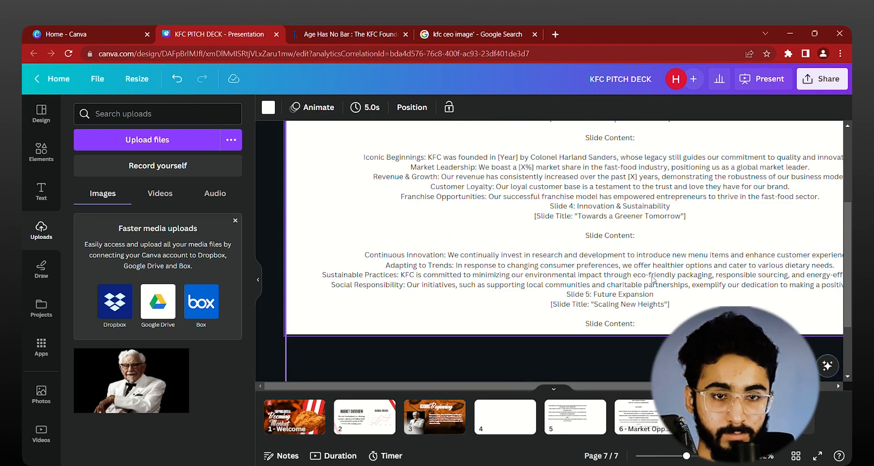
scroll(623, 272, "up", 3)
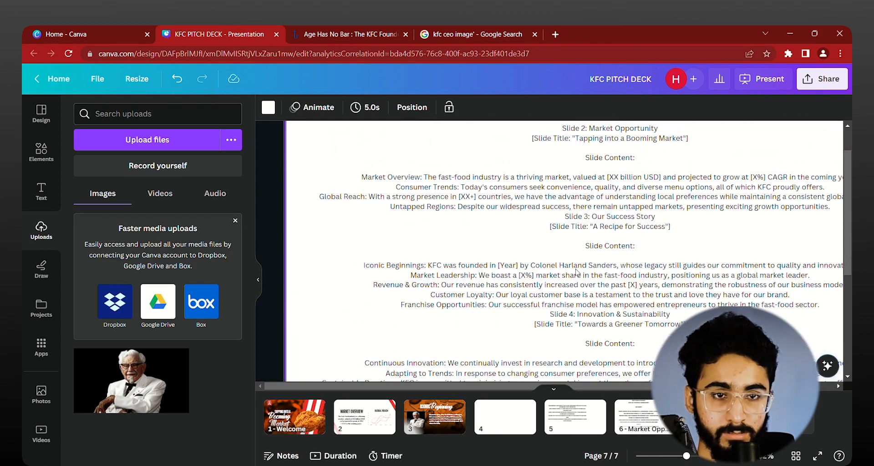
scroll(365, 226, "down", 3)
scroll(403, 267, "up", 8)
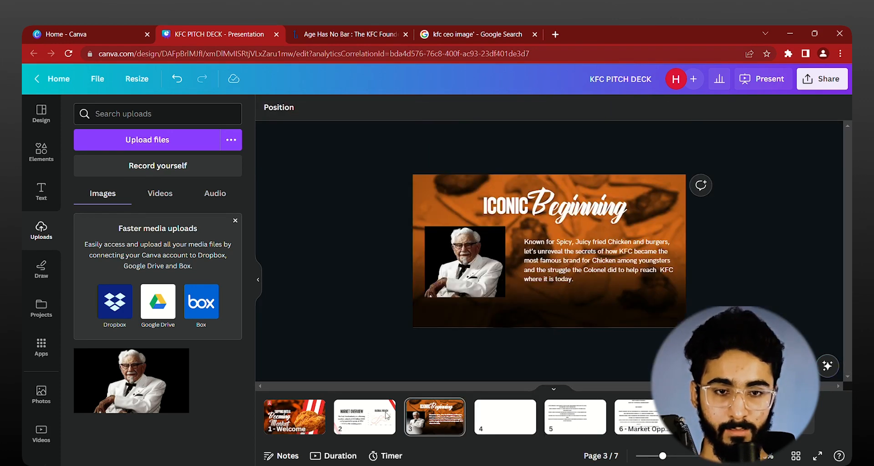
Step: Duplicate page 3 and delete the founder's photo, its frame and the paragraph from the copy
left_click(435, 417)
key("ctrl+d")
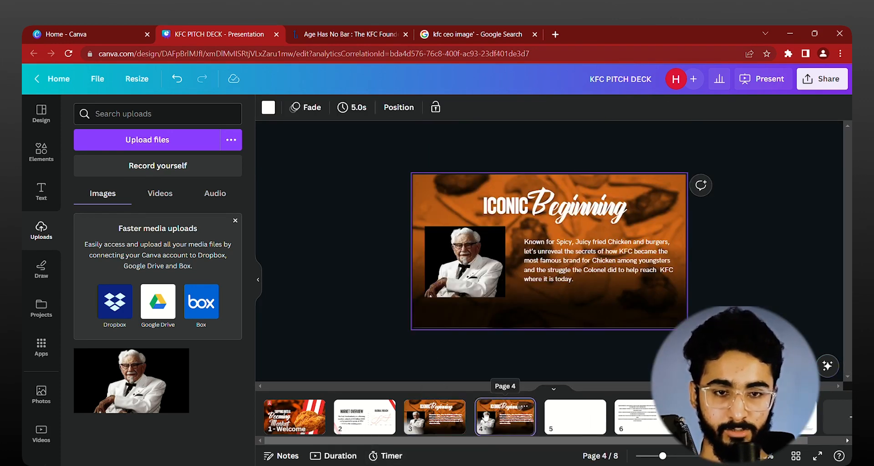
left_click(471, 242)
key("Delete")
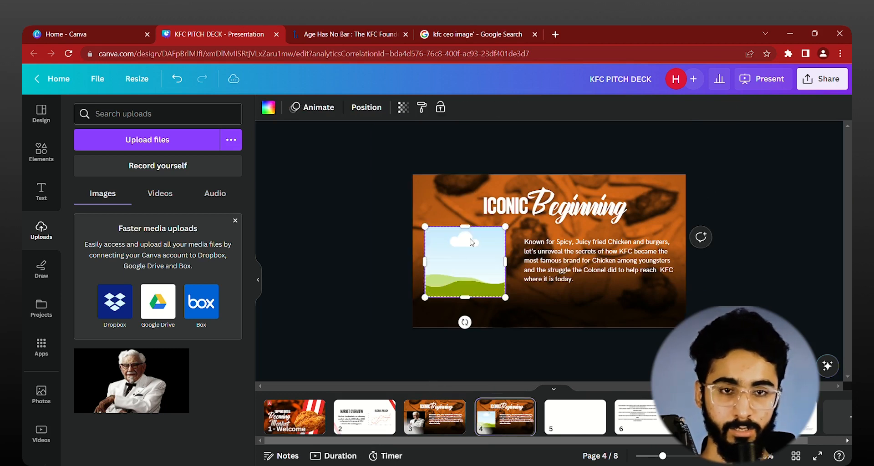
left_click(545, 255)
key("Delete")
left_click(484, 260)
key("Delete")
Step: Delete the "Beginning" and "ICONIC" title texts from page 4
left_click(565, 210)
key("Delete")
left_click(513, 211)
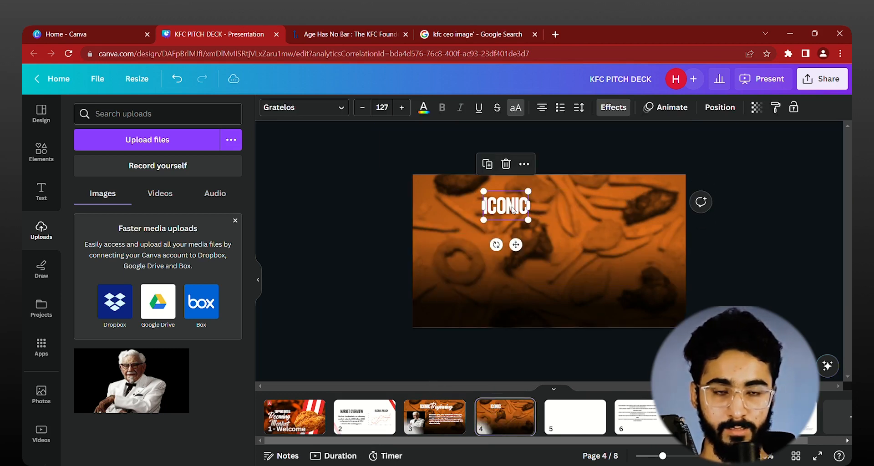
key("ctrl+z")
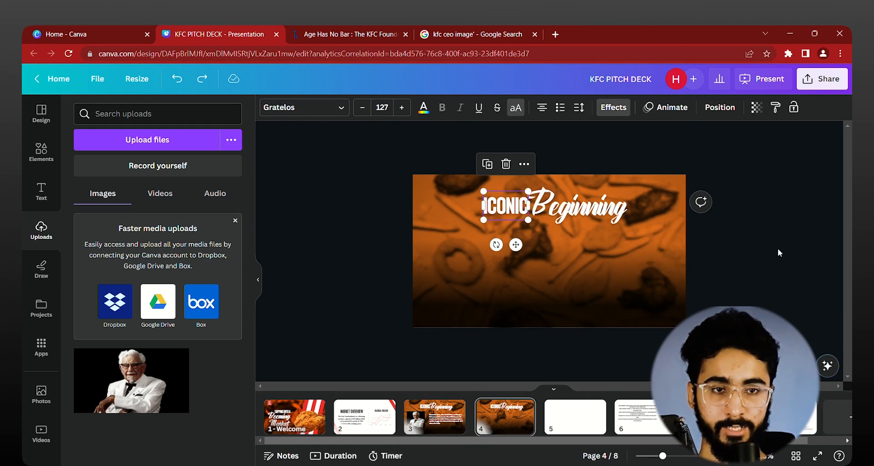
scroll(778, 249, "up", 1)
left_click(587, 200)
key("Delete")
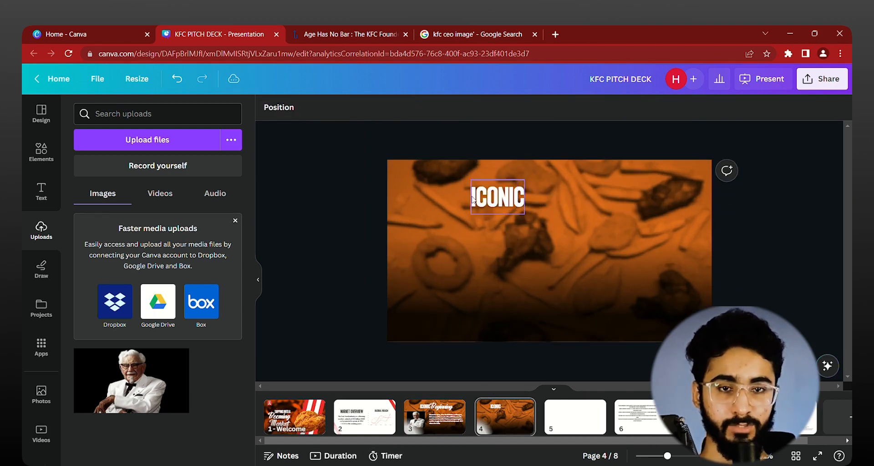
left_click(473, 199)
key("Delete")
Step: Unlock and delete the dark gradient overlays on page 4, leaving the orange food photo
left_click(466, 294)
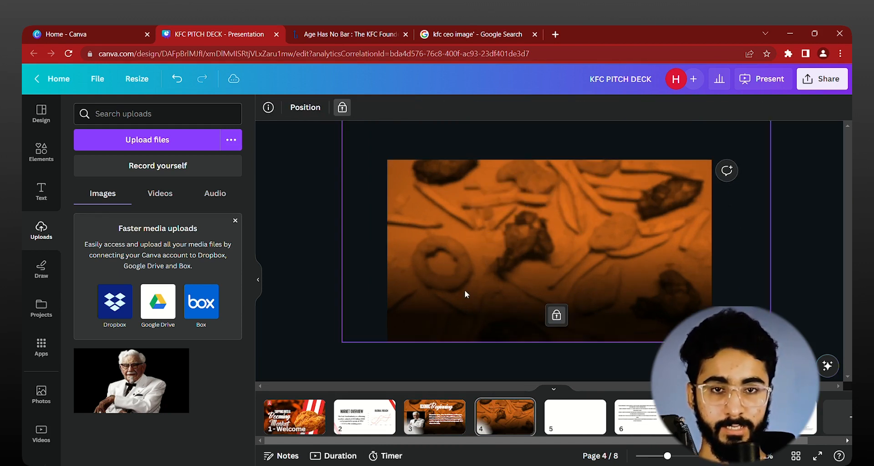
left_click(341, 108)
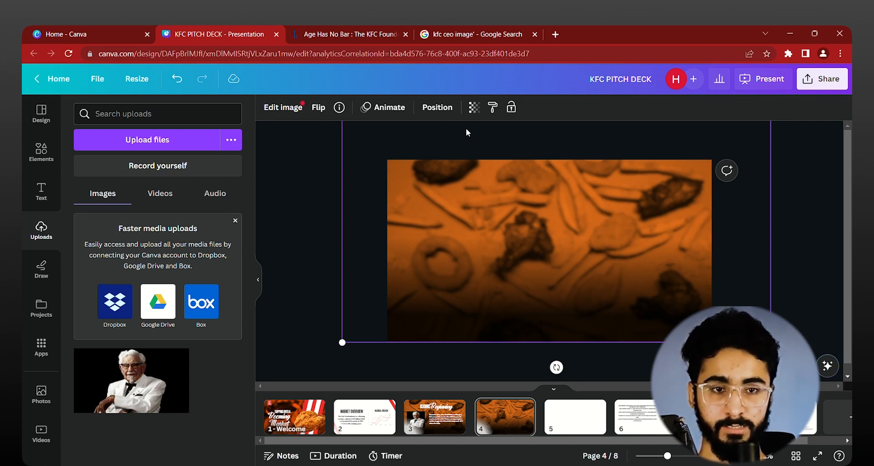
key("Delete")
left_click(474, 236)
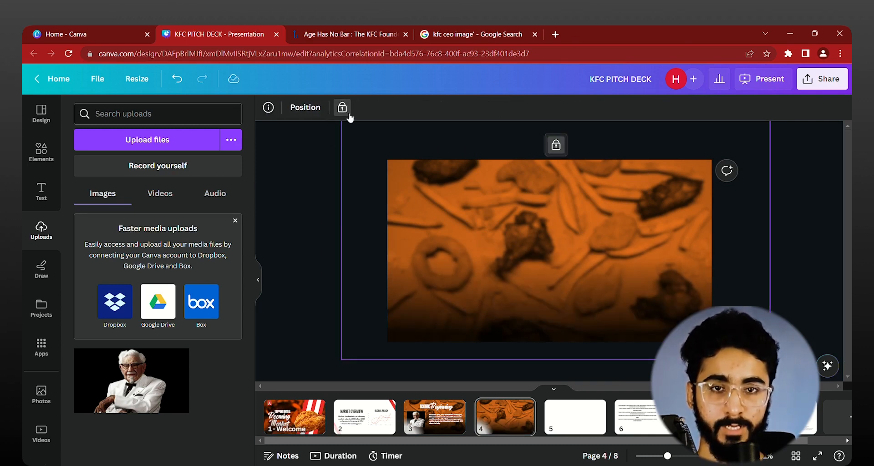
left_click(342, 109)
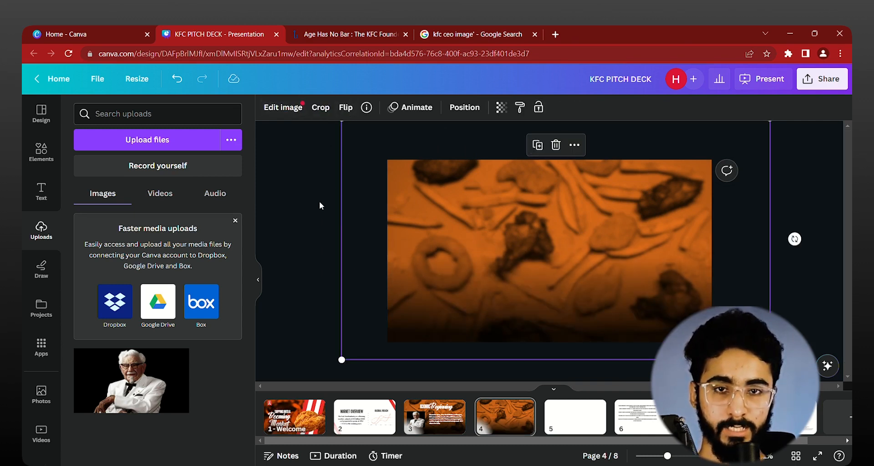
key("Delete")
Step: Search the photo library for "crispy chicken" and browse the results for a new background
left_click(41, 153)
left_click(41, 393)
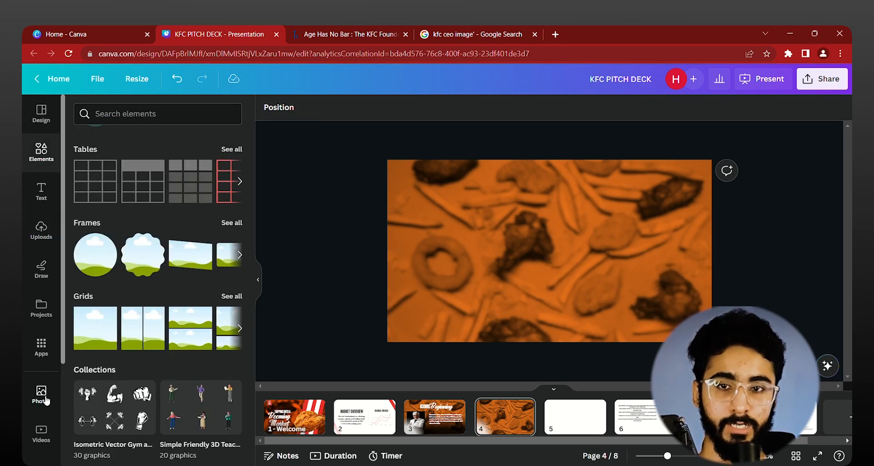
left_click(133, 122)
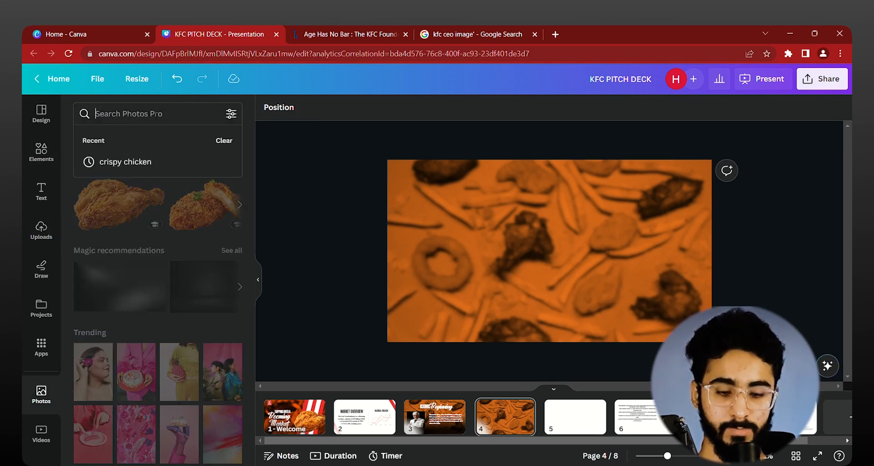
left_click(136, 162)
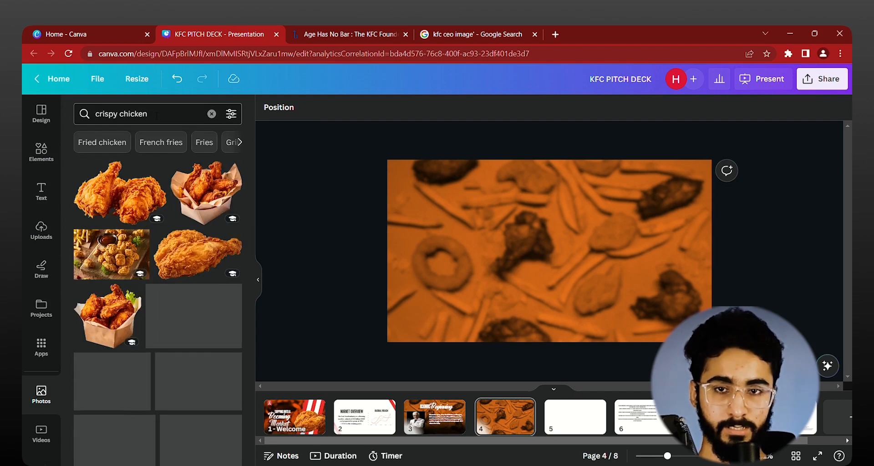
scroll(119, 353, "down", 10)
scroll(193, 205, "up", 2)
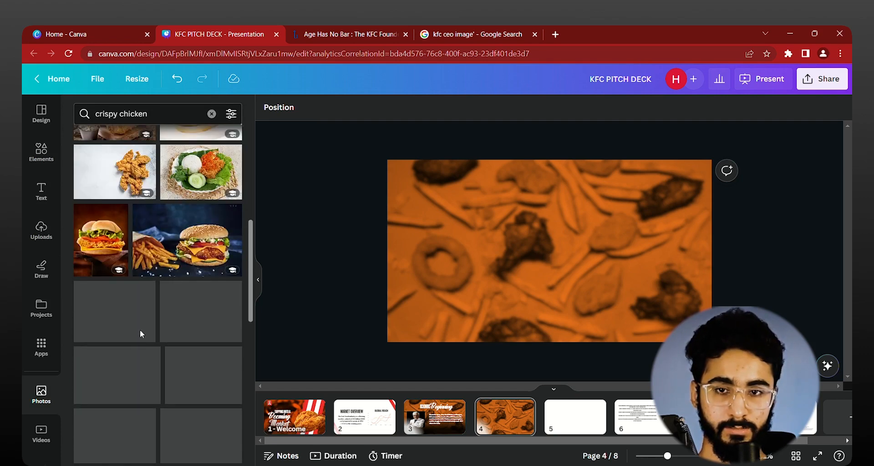
Step: Set the photo of fried chicken strips with fries and ketchup as page 4's background and delete the old orange food photo
left_click(177, 319)
right_click(472, 291)
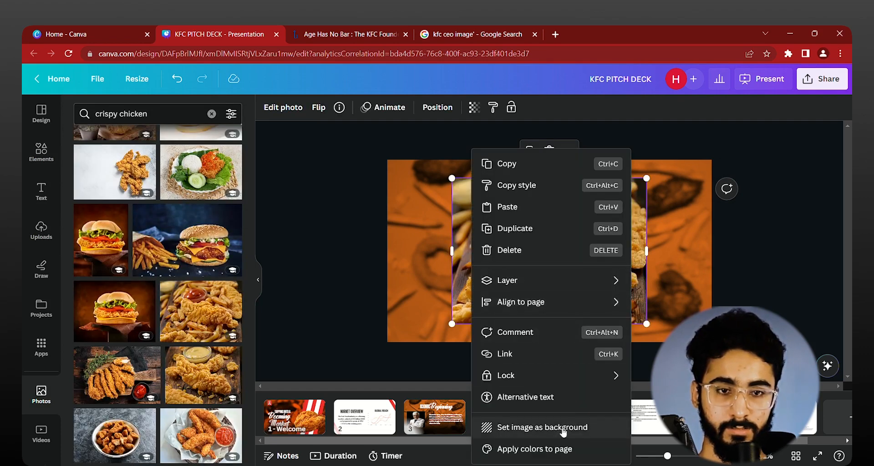
left_click(565, 429)
left_click(484, 241)
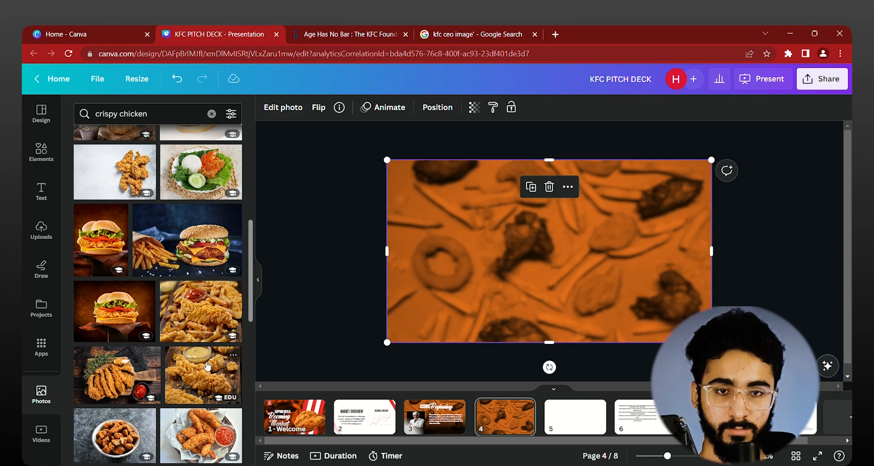
key("Delete")
Step: Apply the Cherry Duotone effect to page 4's chicken background photo
left_click(488, 231)
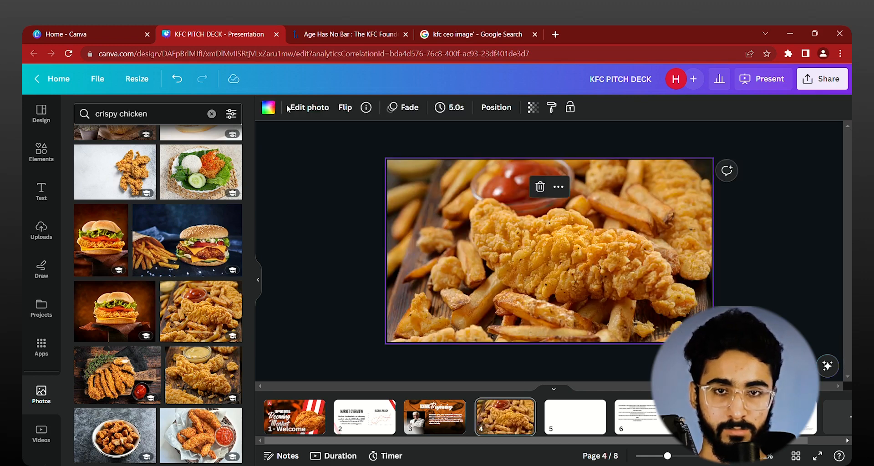
left_click(309, 107)
scroll(223, 364, "down", 2)
left_click(229, 294)
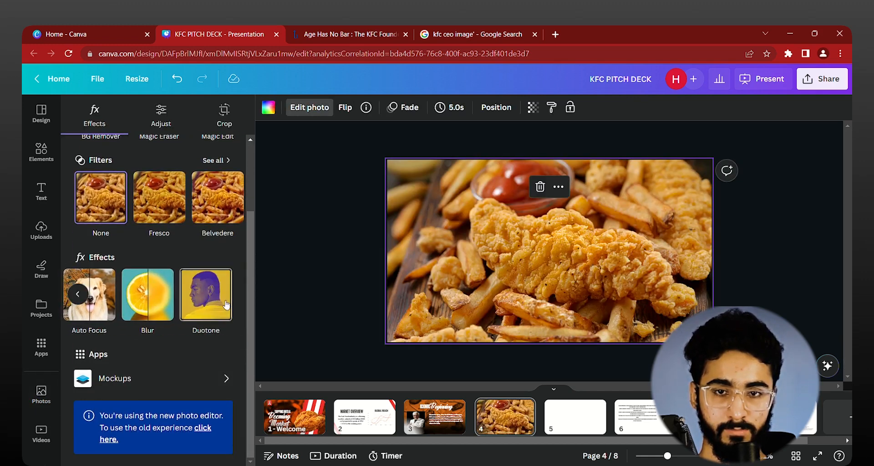
left_click(218, 294)
left_click(177, 223)
Step: Set the Duotone highlights to orange #FF7430 and the shadows to black #000000 on the page 4 background
left_click(224, 291)
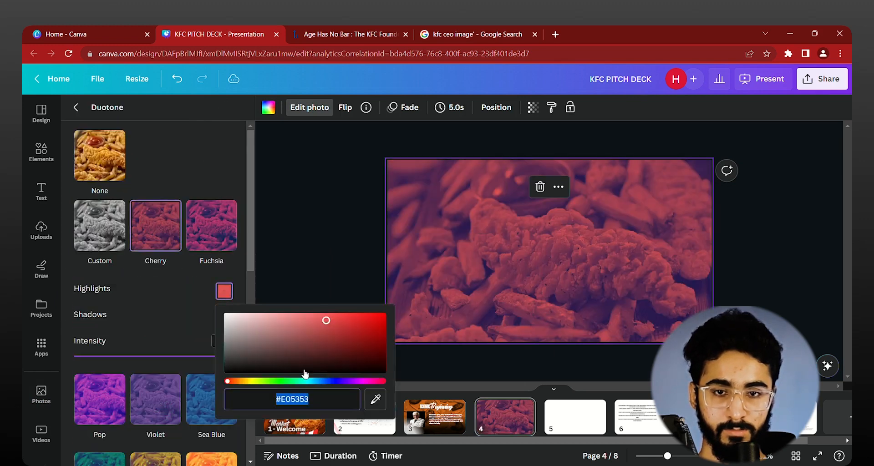
left_click_drag(240, 381, 236, 381)
left_click_drag(314, 342, 357, 313)
left_click(191, 307)
left_click(224, 317)
left_click_drag(242, 363, 225, 399)
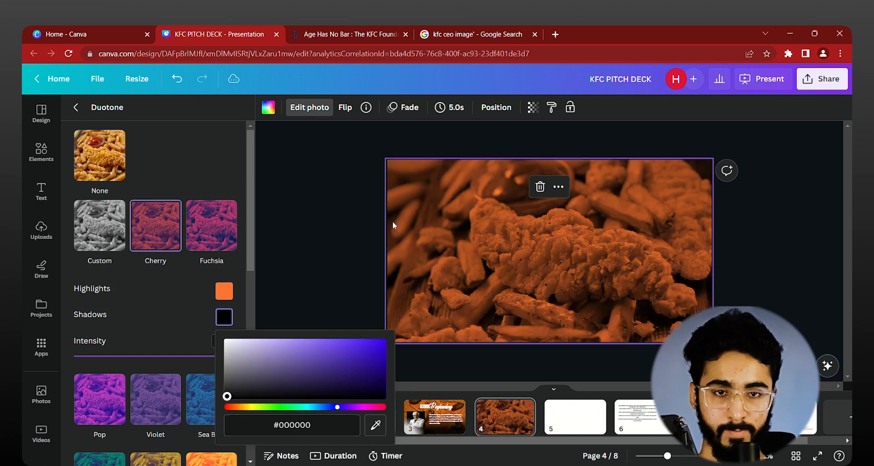
left_click(377, 220)
left_click(377, 220)
Step: Copy the Duotone highlight color #FF5400 from the background photo of page 1
scroll(353, 264, "up", 2)
scroll(354, 264, "up", 2)
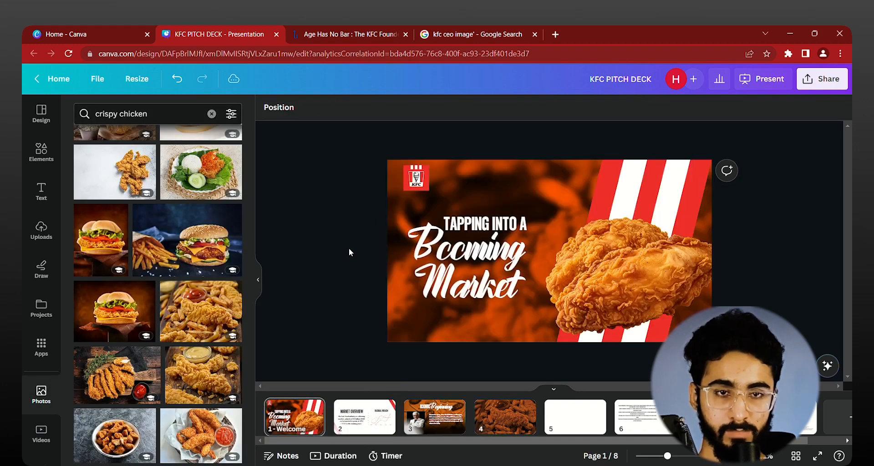
scroll(327, 241, "down", 6)
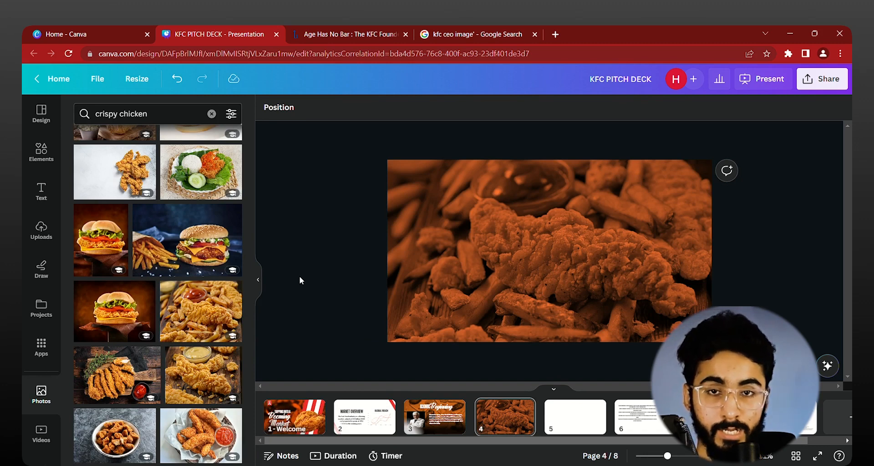
scroll(312, 274, "up", 4)
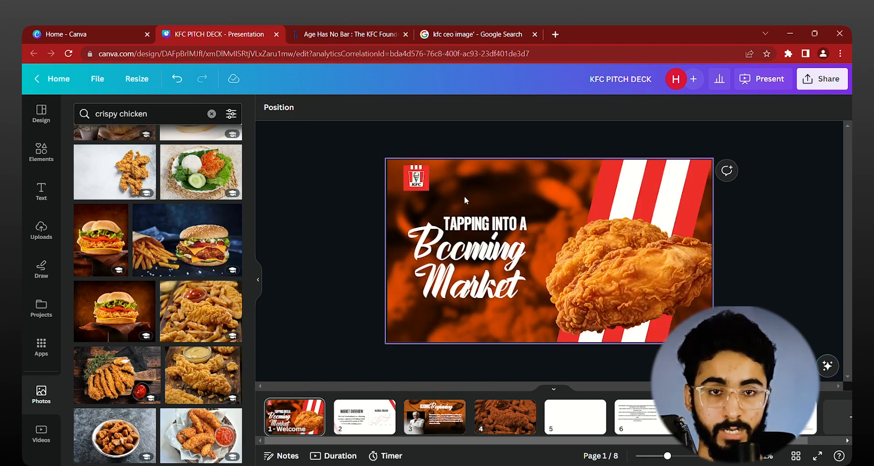
left_click(464, 196)
left_click(309, 107)
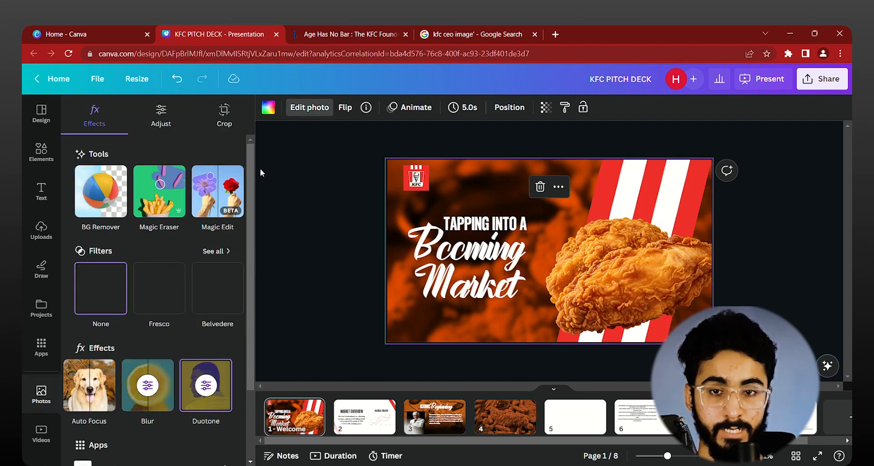
left_click(207, 395)
left_click(224, 292)
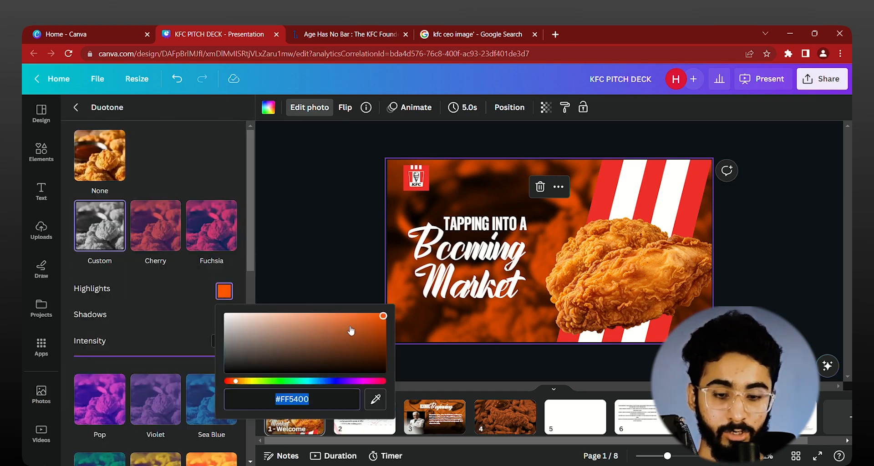
left_click(336, 284)
Step: Set the Duotone highlights of page 4's background photo to the copied #FF5400 orange
scroll(344, 268, "down", 2)
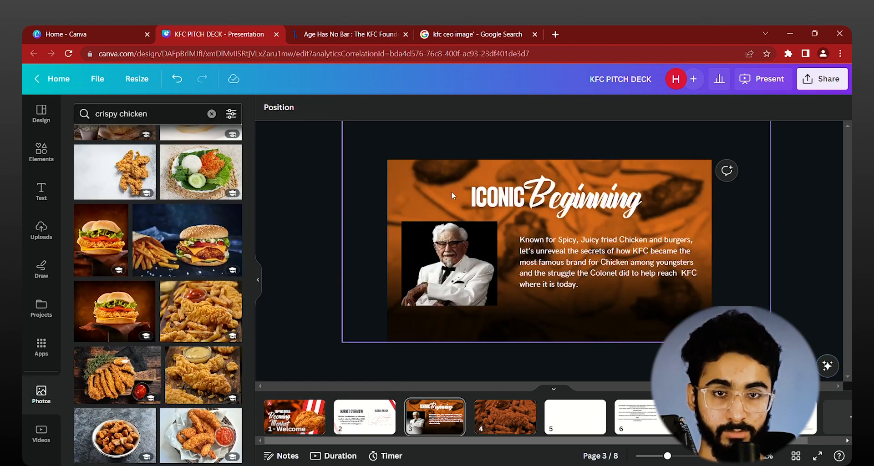
scroll(444, 191, "down", 2)
left_click(422, 220)
left_click(310, 107)
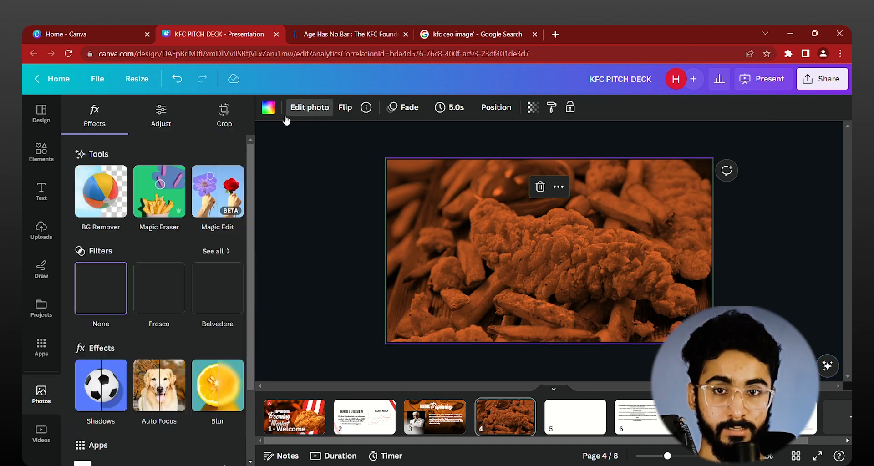
left_click(238, 385)
left_click(216, 390)
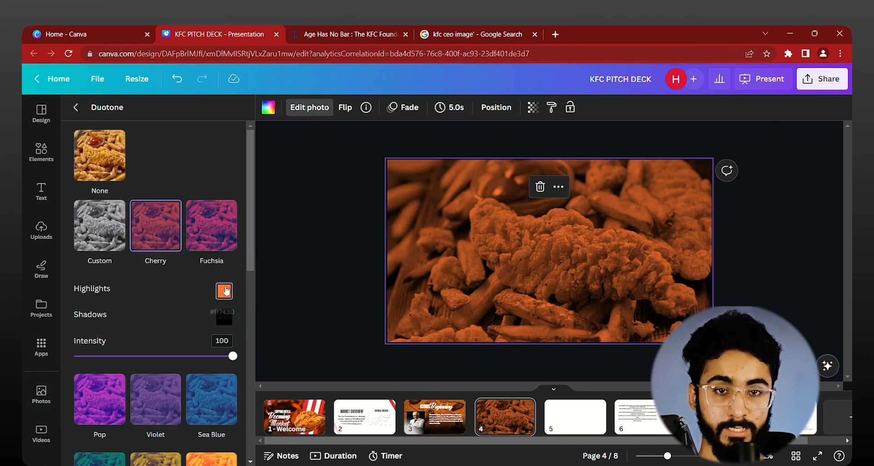
left_click(225, 291)
left_click(314, 243)
Step: Copy the "ICONIC" and "Beginning" title texts from page 3 and paste them onto page 4
scroll(366, 295, "up", 2)
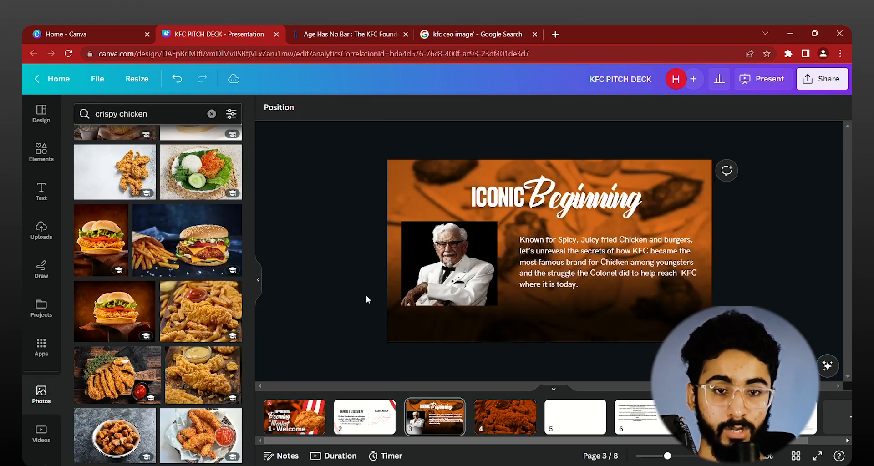
left_click(497, 197)
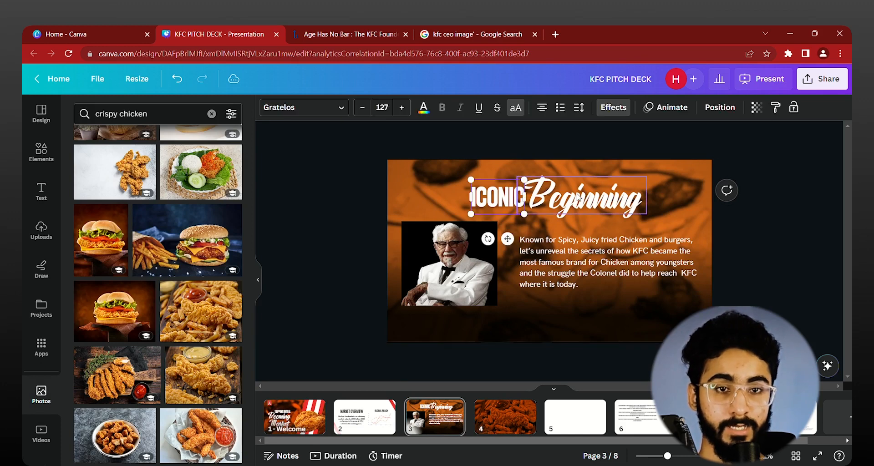
left_click(578, 196, "shift")
left_click(785, 212)
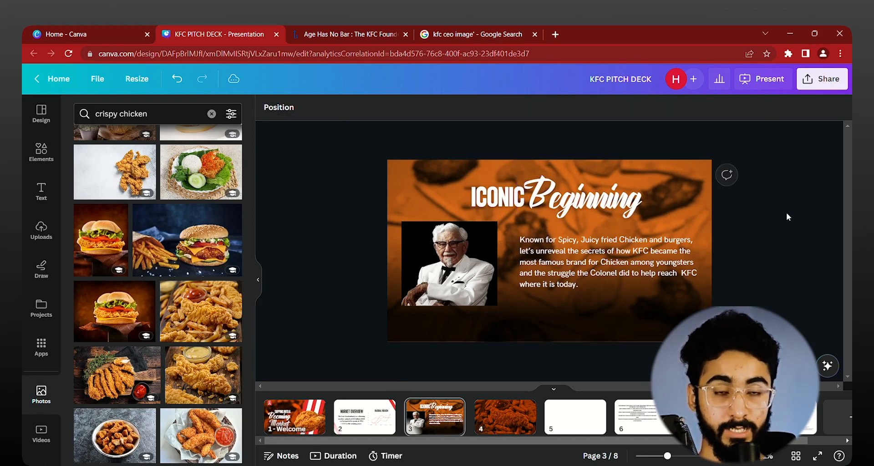
scroll(786, 212, "down", 2)
key("ctrl+v")
left_click(787, 212)
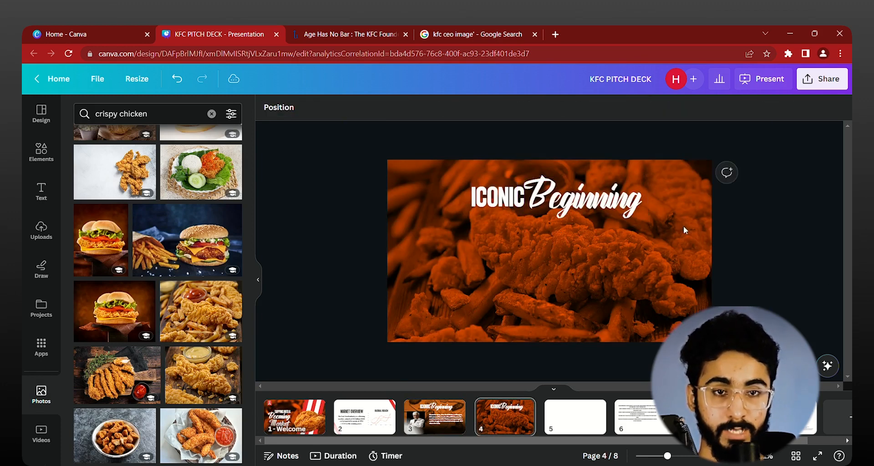
Step: Replace the "ICONIC" title text on page 4 with "CONTINOUS"
scroll(486, 192, "up", 5)
scroll(396, 202, "down", 2)
left_click(396, 201)
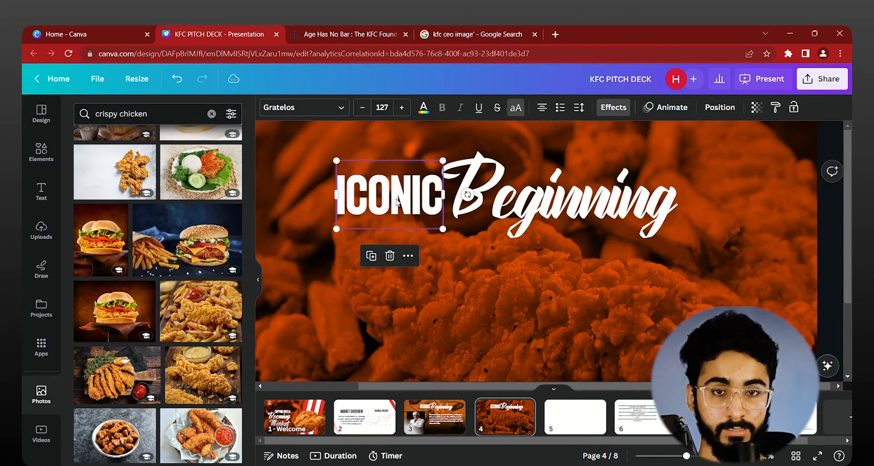
double_click(397, 201)
type("CONT")
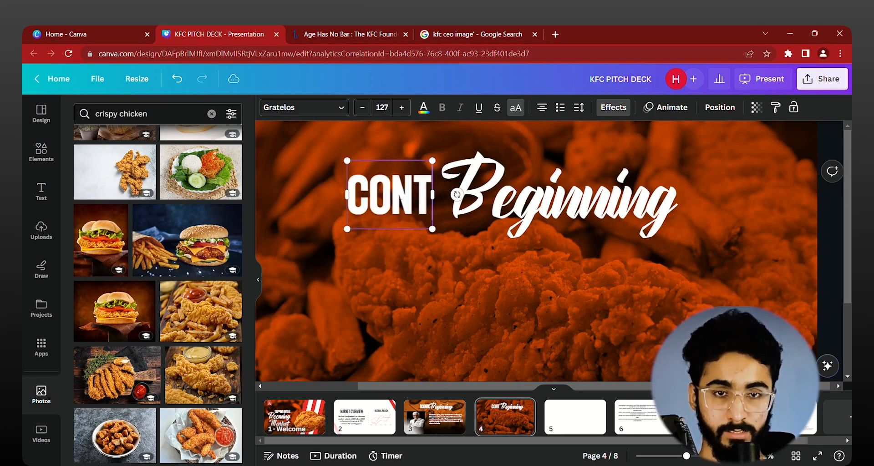
type("INOUS")
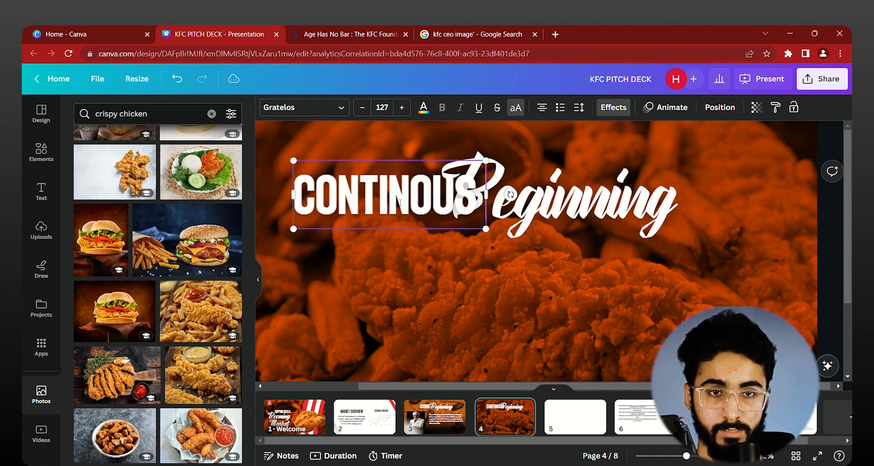
Step: Replace the script word "Beginning" on page 4 with "Innovation"
double_click(599, 226)
type("I")
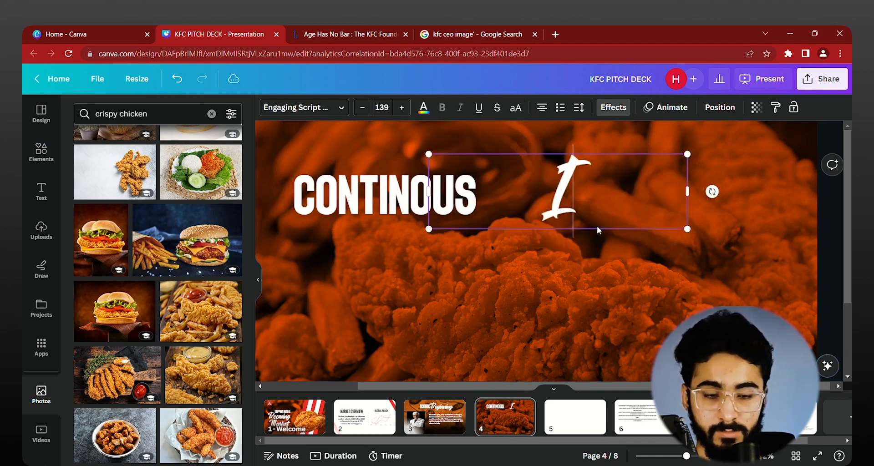
type("nnovate")
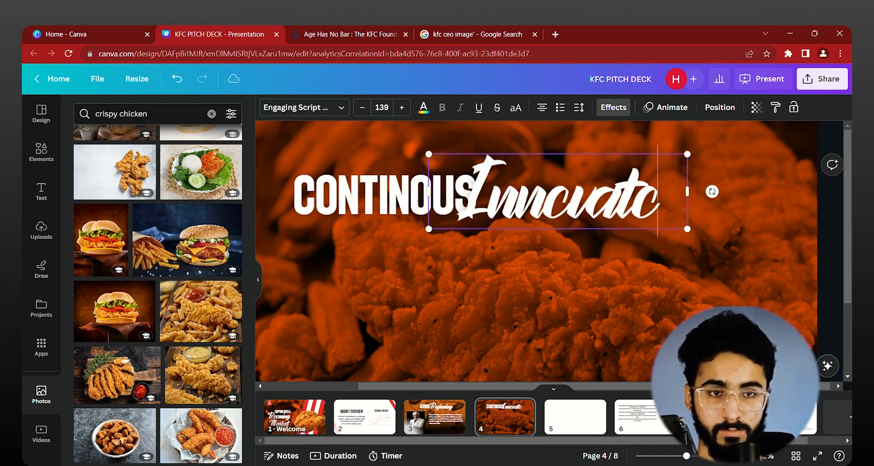
key("BackSpace")
type("ion")
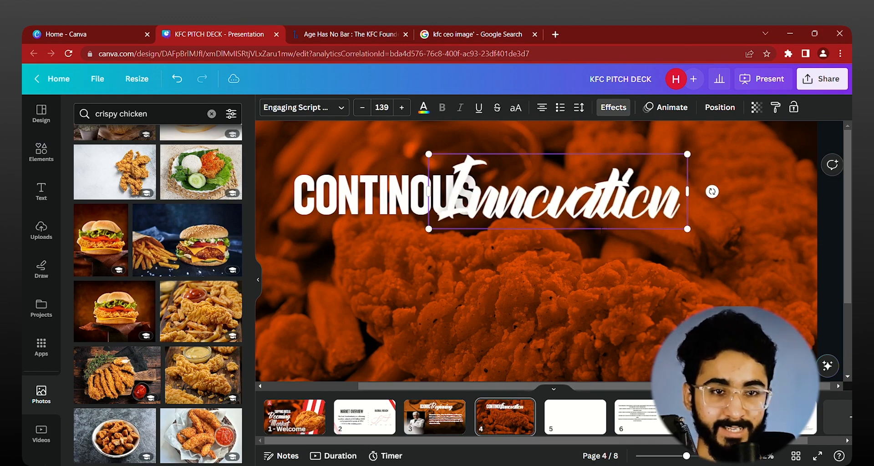
Step: Place the script word "Innovation" directly below "CONTINOUS" on page 4
scroll(601, 230, "down", 3)
left_click(787, 225)
scroll(601, 217, "up", 3)
left_click_drag(562, 182, 619, 173)
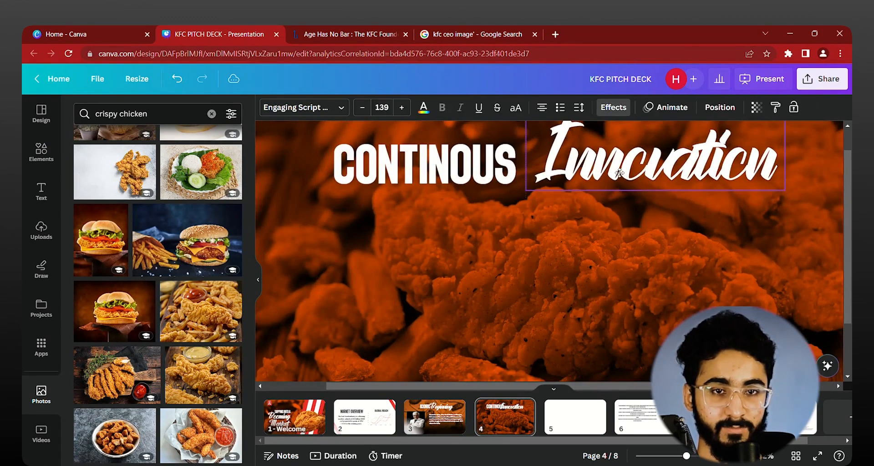
scroll(592, 205, "down", 3)
left_click_drag(574, 208, 511, 232)
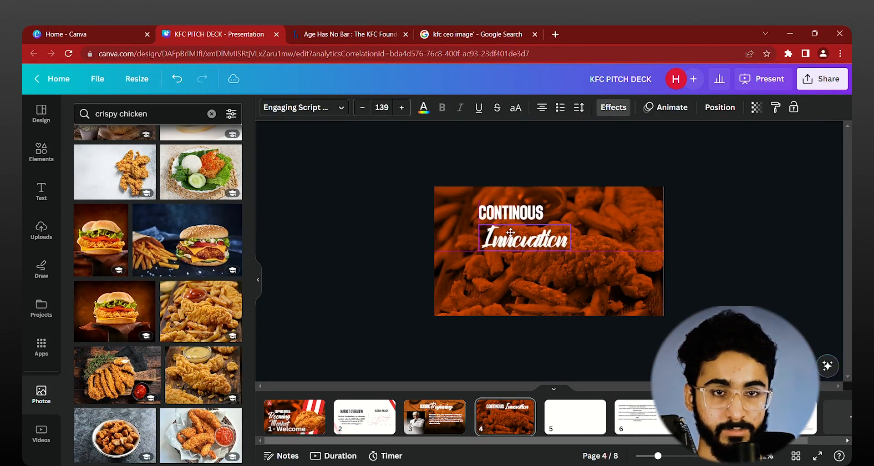
scroll(508, 223, "up", 3)
left_click(543, 111)
scroll(496, 186, "up", 2)
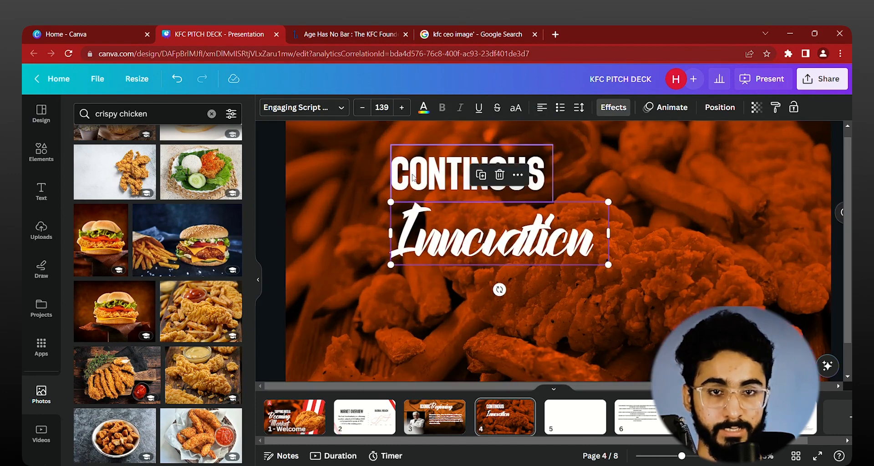
Step: Shrink "CONTINOUS" to about size 64.6 above the middle of "Innovation" and narrow the "Innovation" text box to fit its word
left_click_drag(413, 177, 453, 202)
mouse_move(530, 186)
left_mouse_down()
mouse_move(495, 295)
mouse_move(538, 153)
mouse_move(534, 177)
left_mouse_up()
scroll(563, 193, "up", 2)
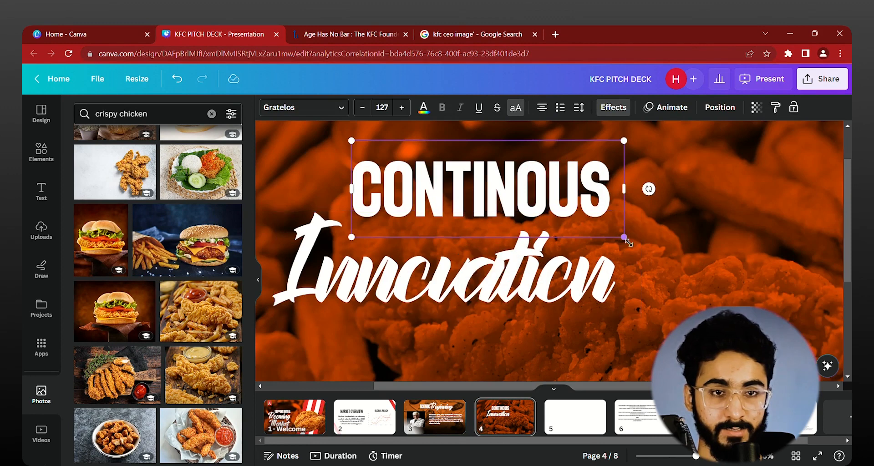
left_click_drag(628, 242, 342, 234)
scroll(469, 252, "down", 2)
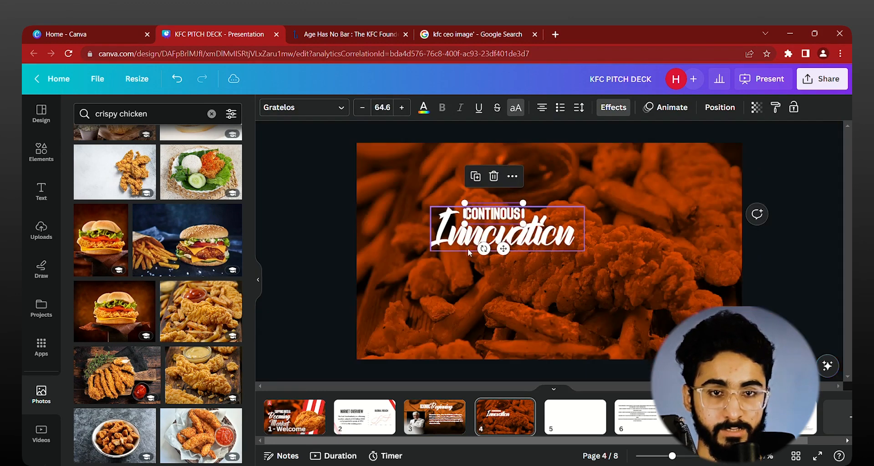
left_click(469, 251)
left_click_drag(584, 229, 575, 229)
left_click(587, 196)
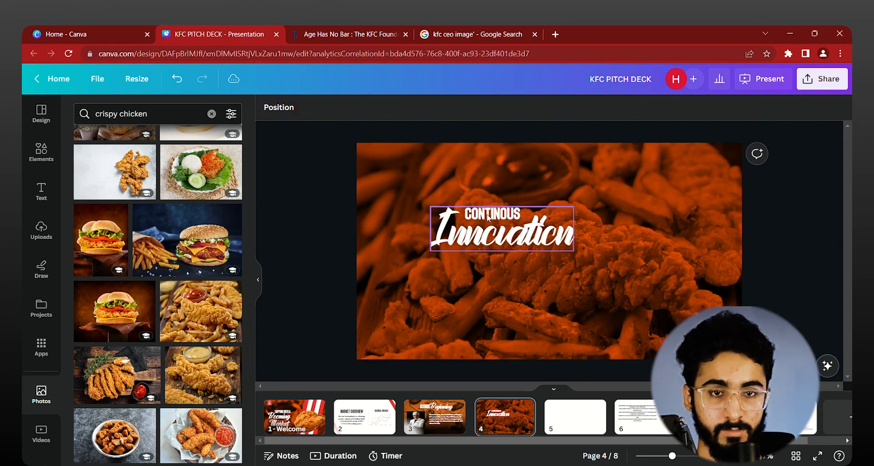
Step: Select both title words together, move them to the upper-left area of the page and enlarge them slightly
left_click_drag(587, 166, 461, 266)
left_click(490, 215)
left_click_drag(581, 173, 460, 294)
left_click_drag(521, 251, 473, 223)
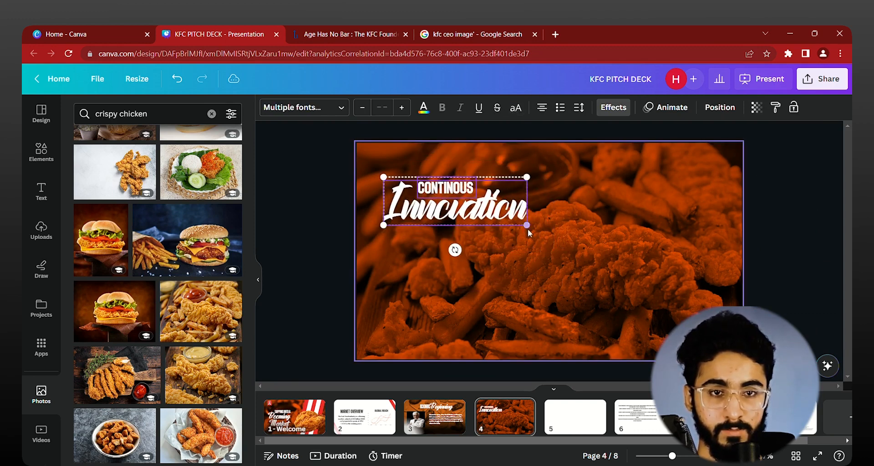
left_click_drag(528, 227, 556, 236)
left_click_drag(489, 211, 484, 200)
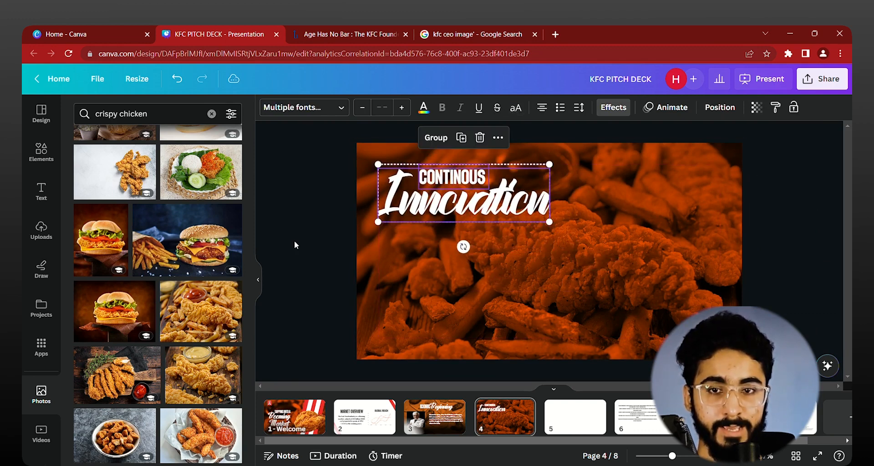
Step: Copy the Colonel's photo from page 3 and paste it onto page 4
left_click(294, 240)
key("Page_Up")
left_click(395, 279)
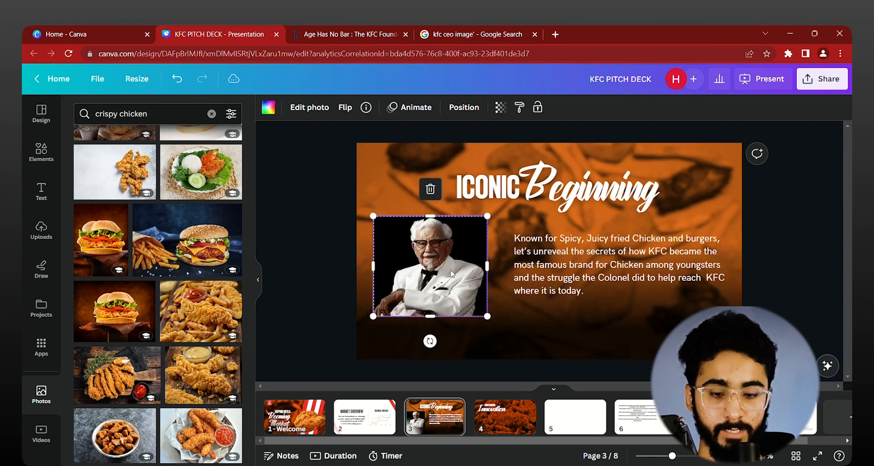
key("ctrl+c")
key("Page_Down")
key("ctrl+v")
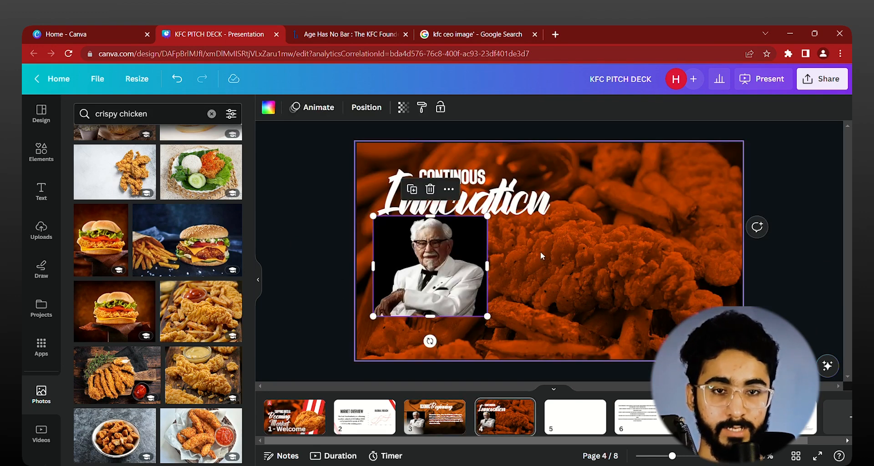
Step: Enlarge the Colonel photo in the upper-right corner of page 4, widen its frame and crop its lower edge
left_click_drag(439, 263, 667, 185)
left_click_drag(658, 239, 659, 283)
left_click_drag(695, 218, 723, 218)
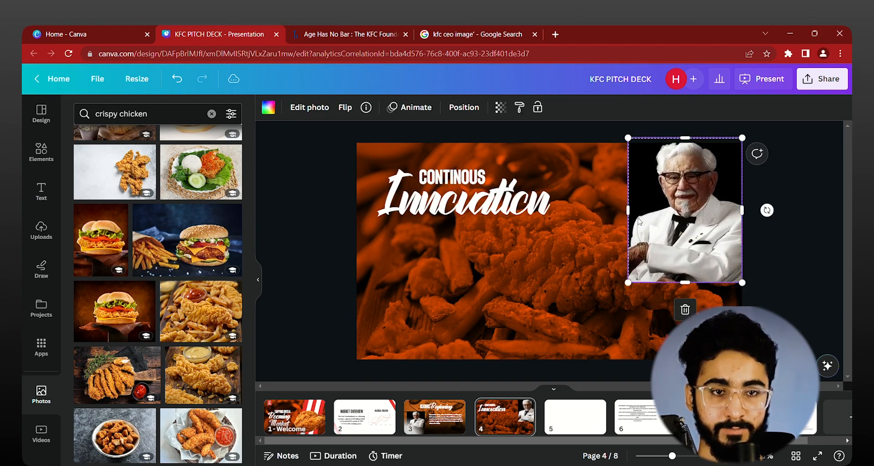
left_click_drag(634, 222, 579, 222)
left_click_drag(647, 283, 643, 243)
Step: Stack duplicates of the Colonel photo below the first one and stretch the lowest copy across the bottom of the page
left_click_drag(683, 159, 683, 260)
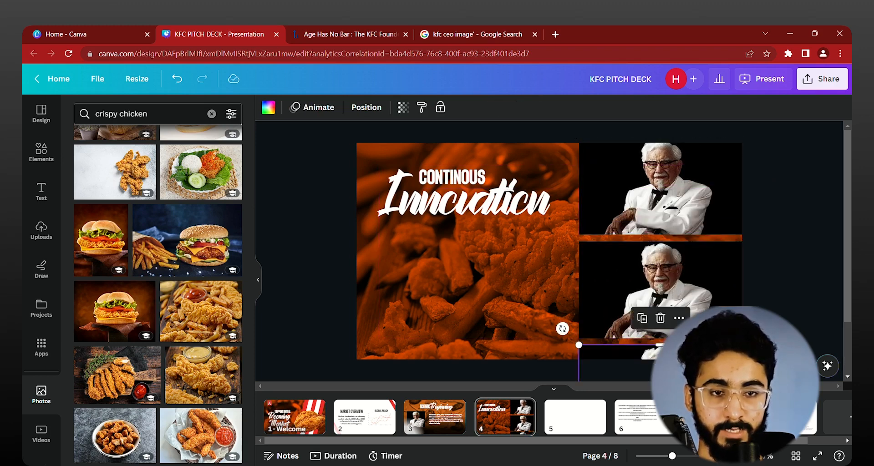
left_click_drag(579, 357, 363, 357)
scroll(541, 314, "down", 3)
mouse_move(572, 383)
left_mouse_down()
mouse_move(578, 342)
mouse_move(580, 371)
left_mouse_up()
left_click(626, 305)
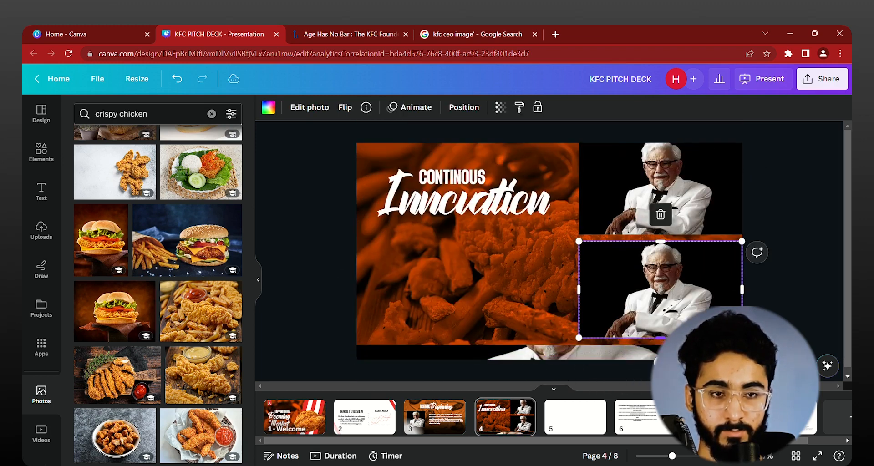
Step: Shrink the two stacked Colonel photos against the page's right edge and remove all the photo copies from page 4
left_click(660, 214, "shift")
left_click_drag(742, 338, 721, 275)
left_click_drag(662, 234, 702, 233)
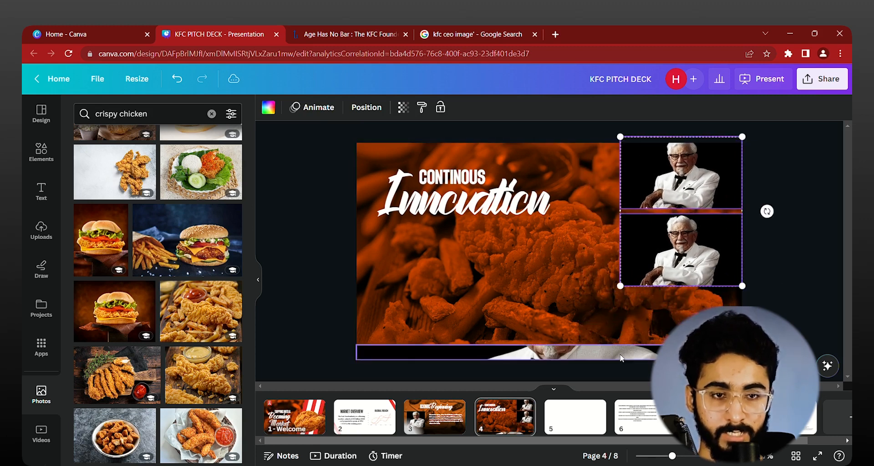
left_click(564, 352, "shift")
key("Delete")
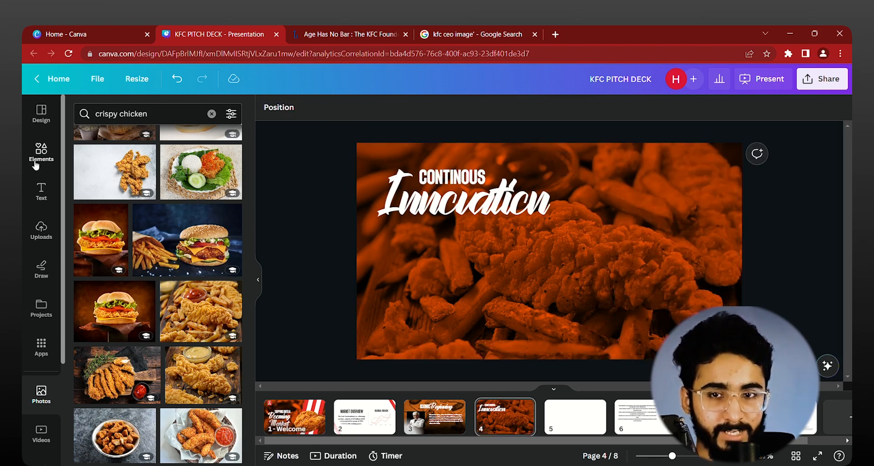
Step: Open the full Grids collection among the elements and browse its layouts
left_click(36, 163)
scroll(191, 268, "down", 2)
left_click(230, 188)
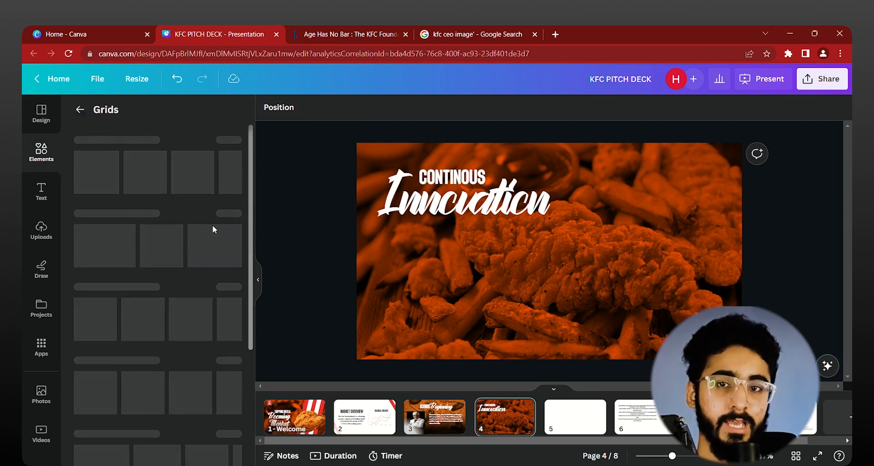
scroll(121, 337, "down", 10)
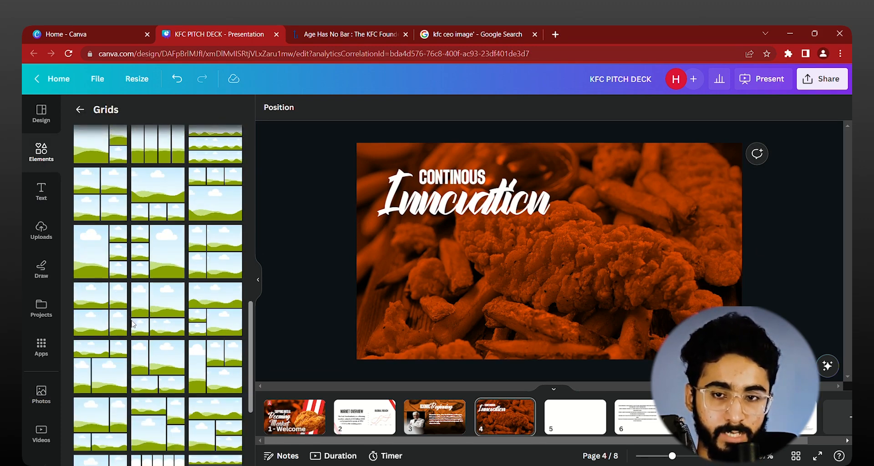
Step: Try a four-frame grid resized to the right part of page 4, and delete it
left_click(161, 321)
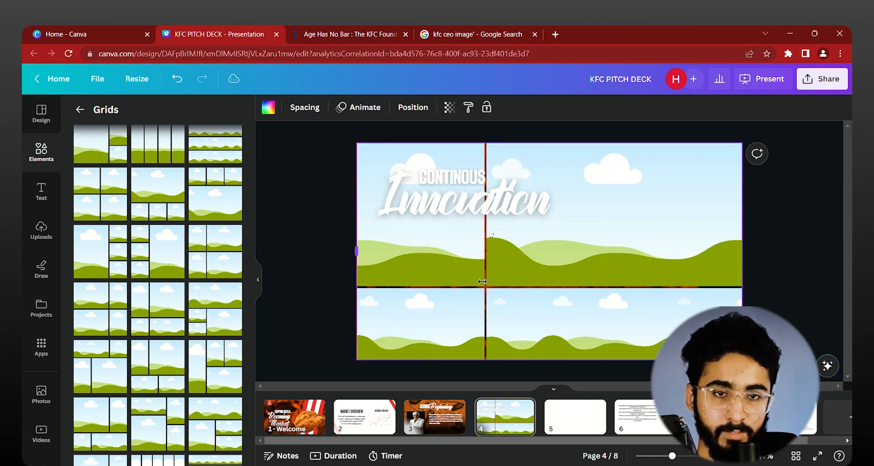
left_click_drag(356, 251, 517, 273)
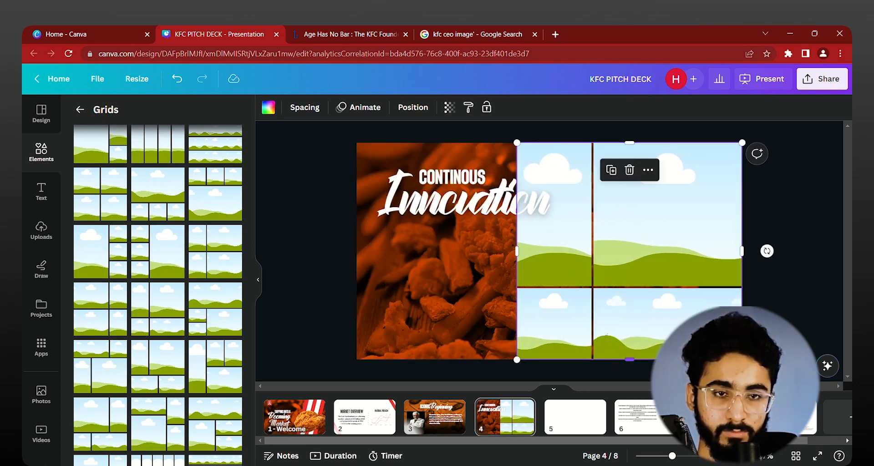
left_click_drag(629, 360, 661, 319)
left_click_drag(663, 253, 664, 289)
key("Delete")
Step: Add the grid with tall frames on both sides, two stacked middle frames and one wide bottom frame to page 4
scroll(184, 346, "down", 5)
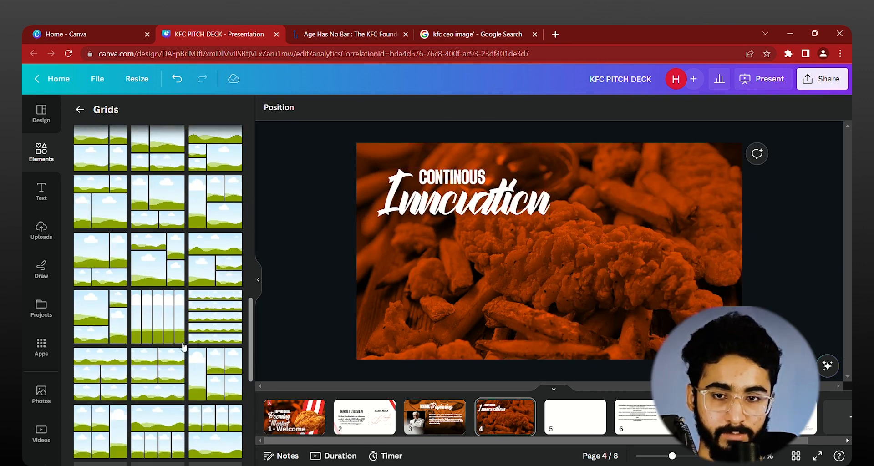
scroll(182, 347, "down", 3)
scroll(138, 345, "down", 3)
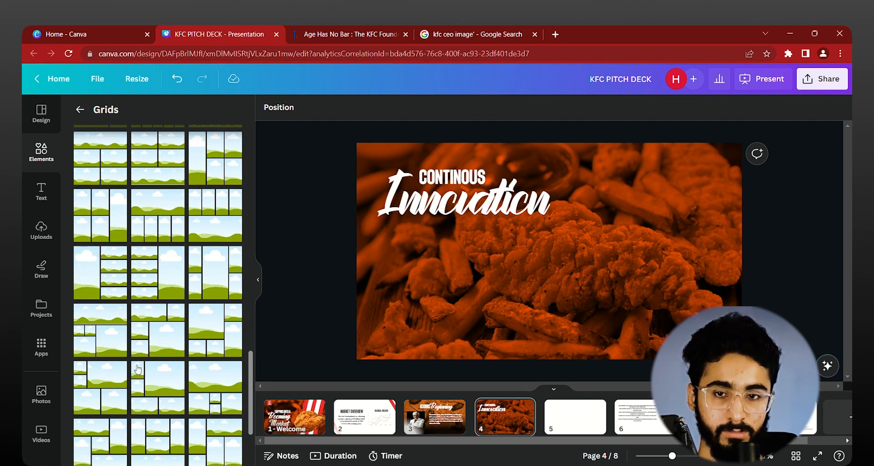
scroll(161, 384, "down", 3)
left_click(167, 345)
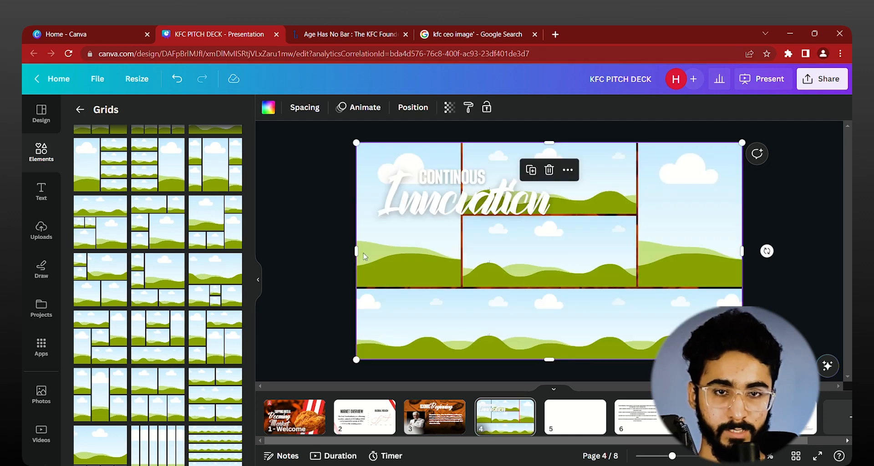
Step: Fill the lower middle frame of the grid with white from the KFC brand colors
left_click(463, 209)
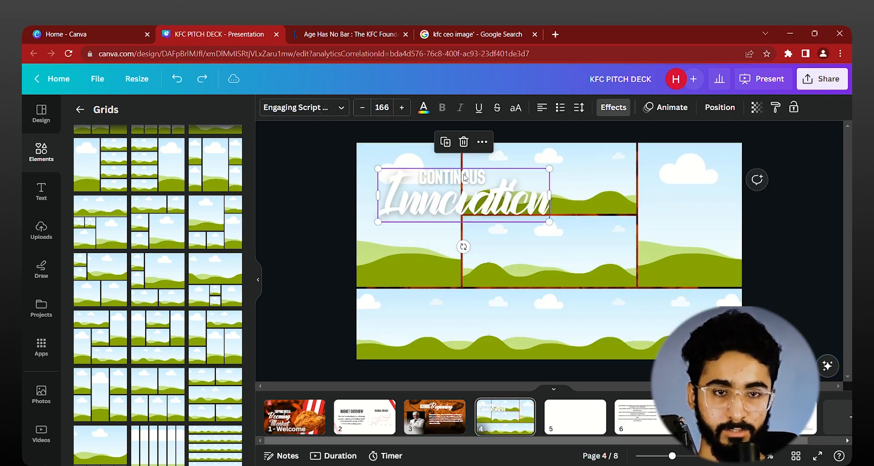
left_click(563, 267)
left_click(564, 269)
left_click(565, 269)
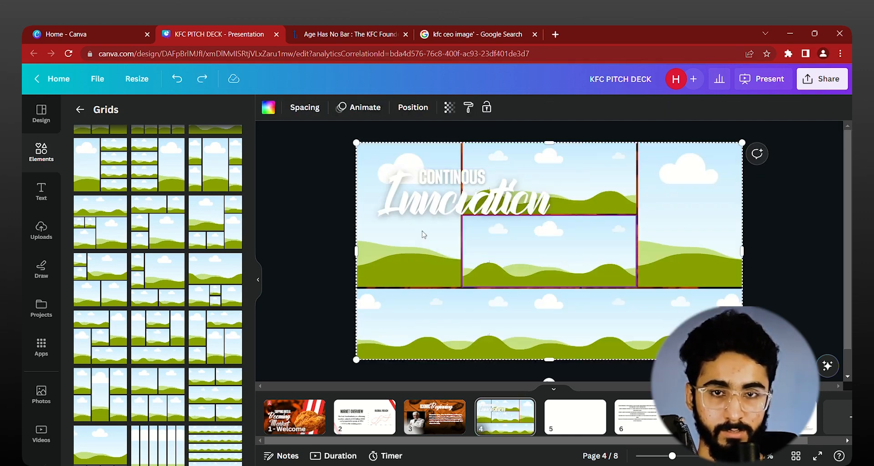
left_click(268, 114)
left_click(114, 257)
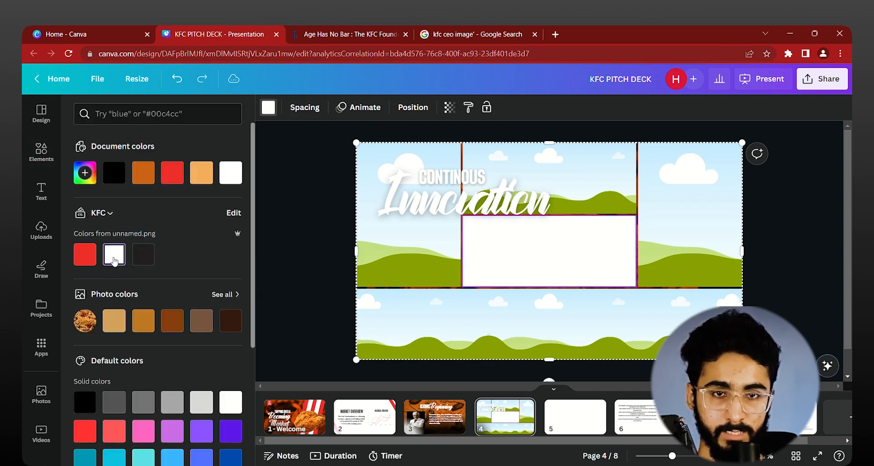
left_click(306, 213)
Step: Recolor the "Innovation" title word black and remove the text effects from both "Innovation" and "CONTINOUS"
left_click(451, 177)
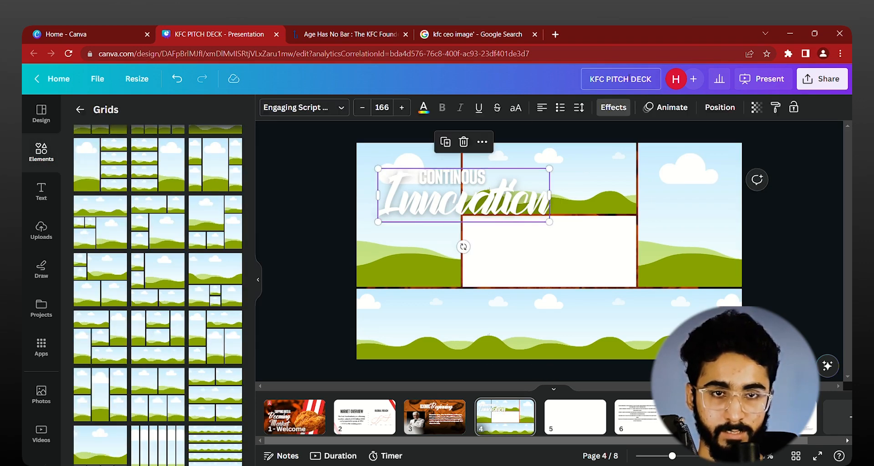
left_click(423, 108)
left_click(113, 172)
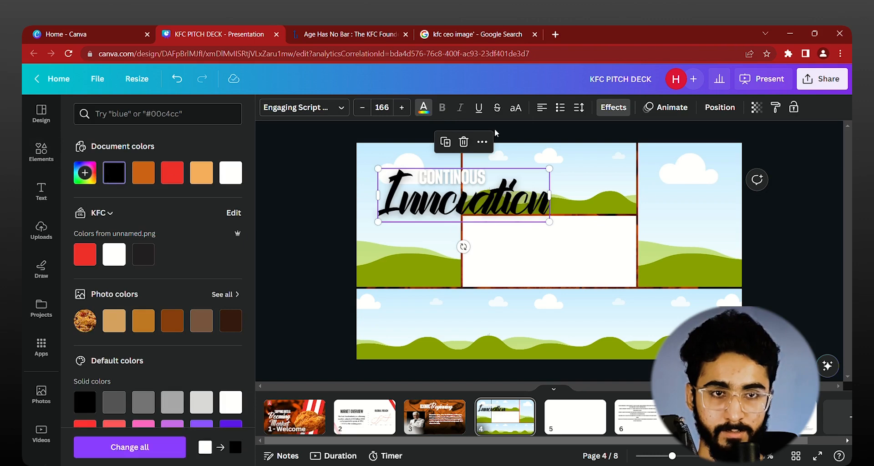
left_click(613, 108)
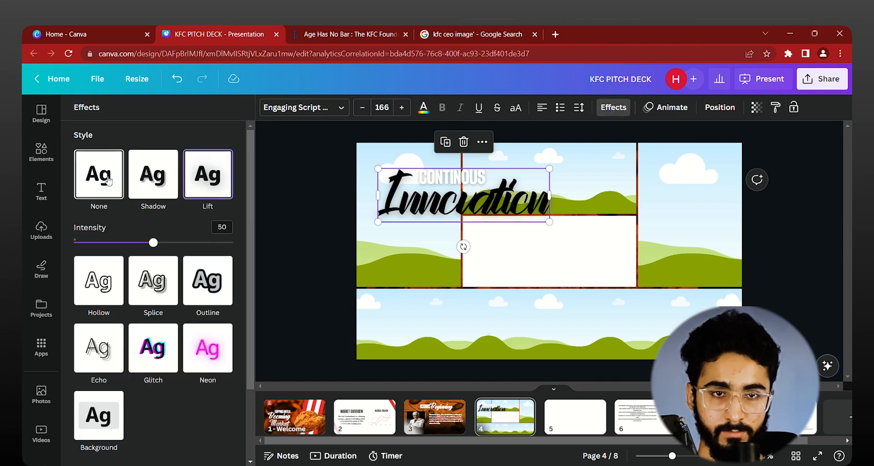
left_click(436, 186)
left_click(114, 179)
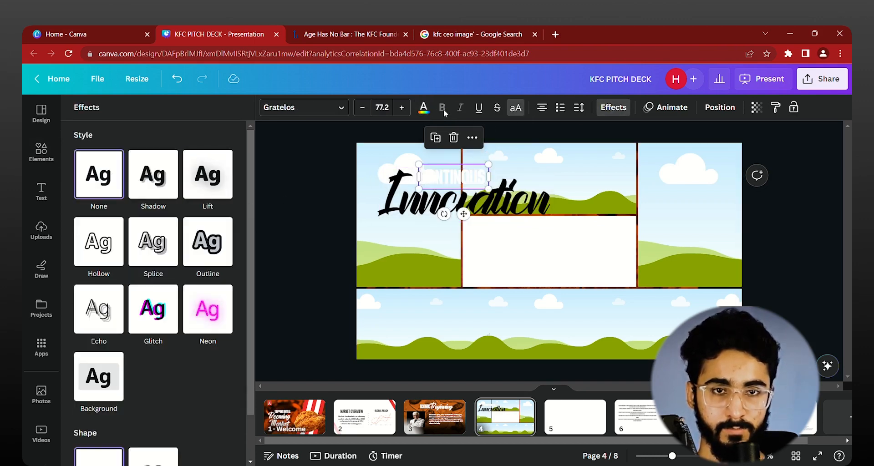
Step: Recolor "CONTINOUS" black and place it together with "Innovation" inside the white middle frame of page 4's grid
left_click(423, 108)
left_click(114, 173)
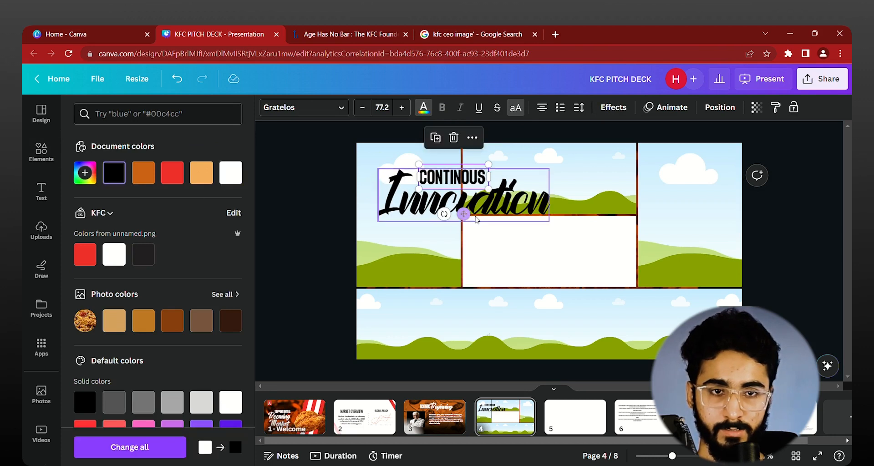
left_click(464, 213, "shift")
left_click_drag(538, 219, 629, 280)
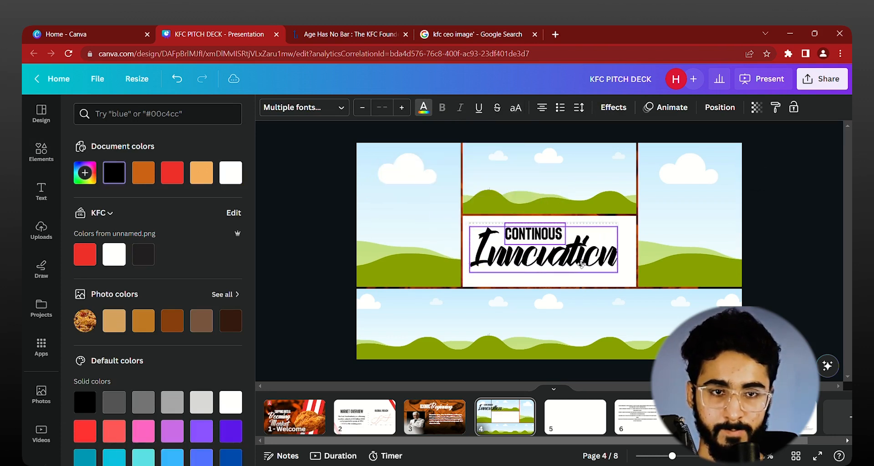
left_click(278, 212)
left_click(677, 304)
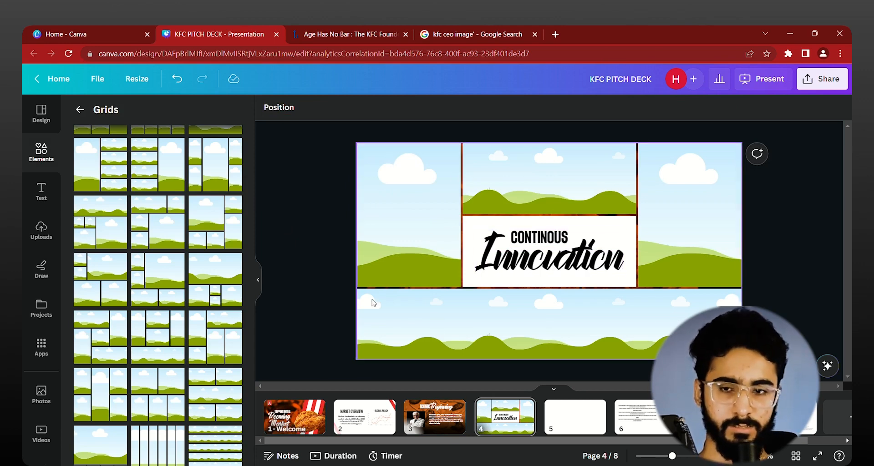
Step: Place the burger and fries photo in the grid's tall left frame, and search the photo library for "restaurant staff"
left_click(41, 395)
left_click_drag(186, 240, 391, 246)
left_click(211, 114)
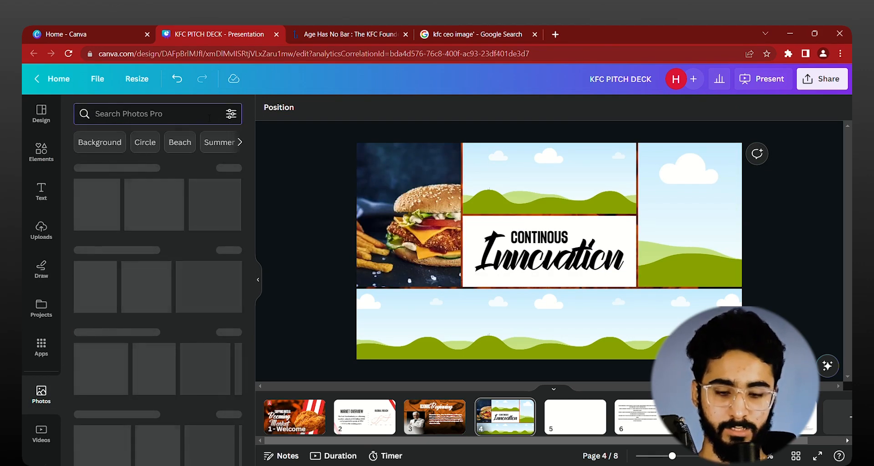
type("re")
key("BackSpace")
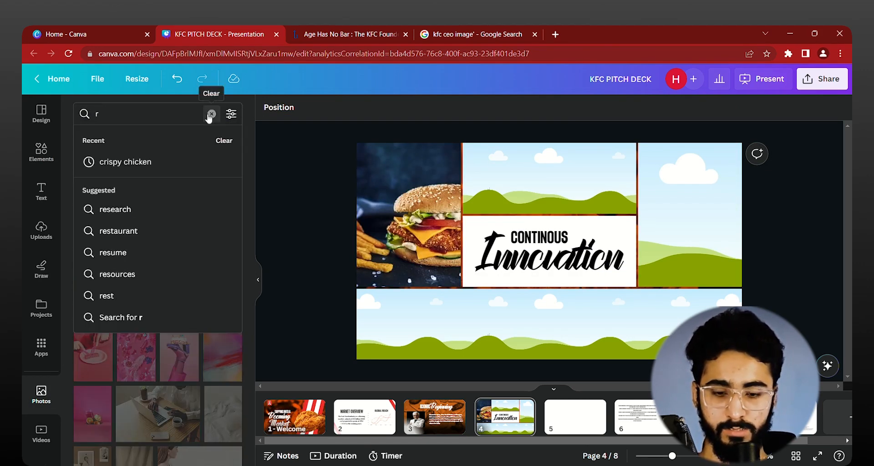
type("estara")
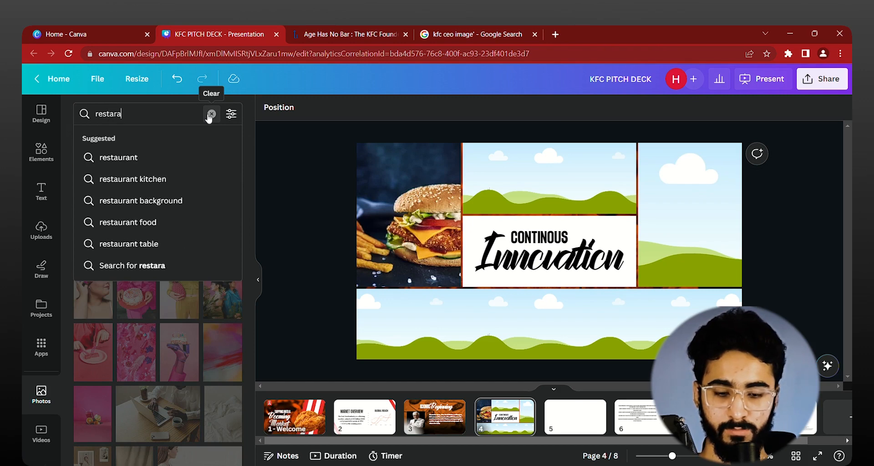
type("unt staff")
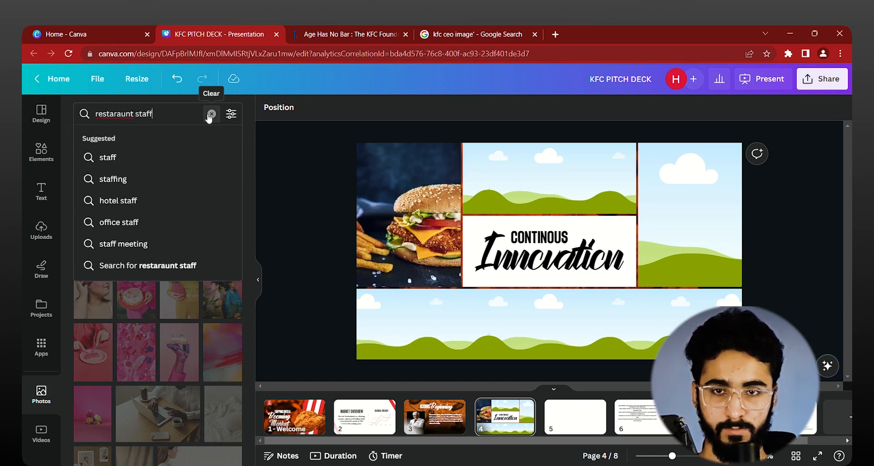
left_click_drag(96, 114, 129, 114)
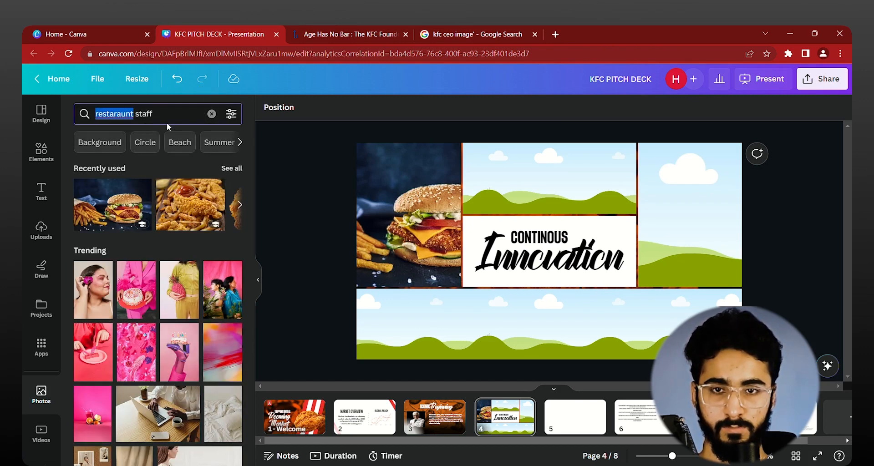
type("restaurant")
key("Return")
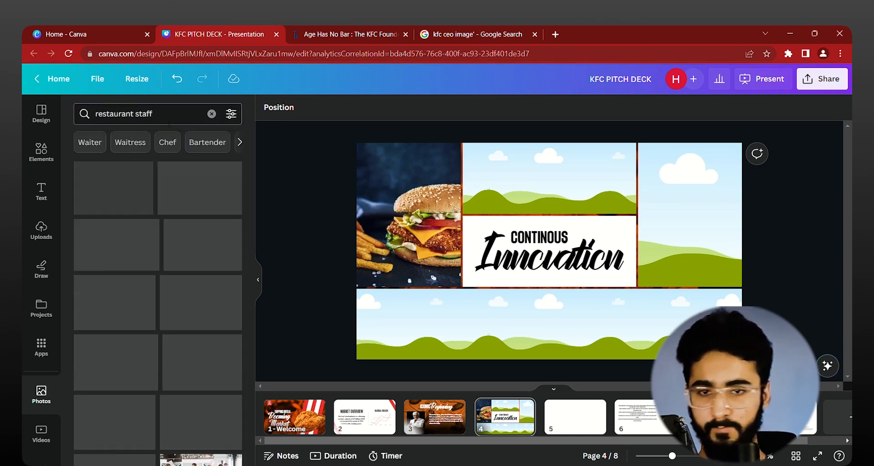
Step: Fill page 4's frames: smiling staff on the left, gloved cook at the bottom, suited group in the upper middle, kitchen chefs on the right
left_click_drag(191, 180, 410, 214)
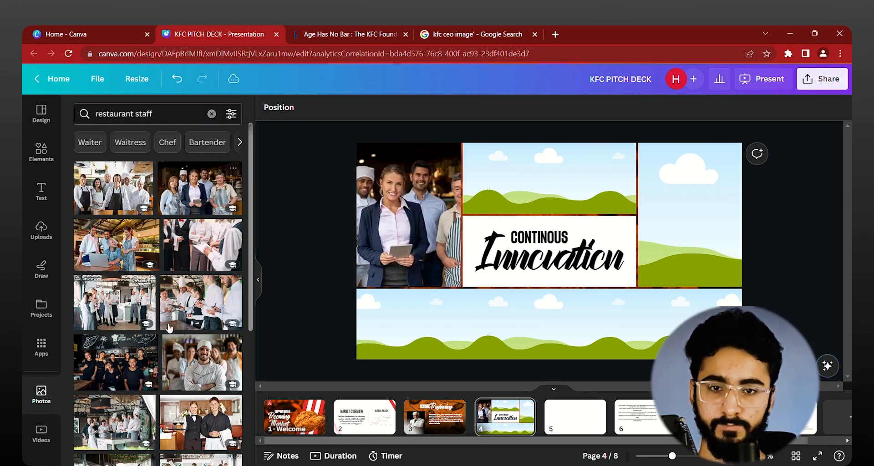
scroll(159, 274, "down", 5)
left_click_drag(115, 316, 426, 299)
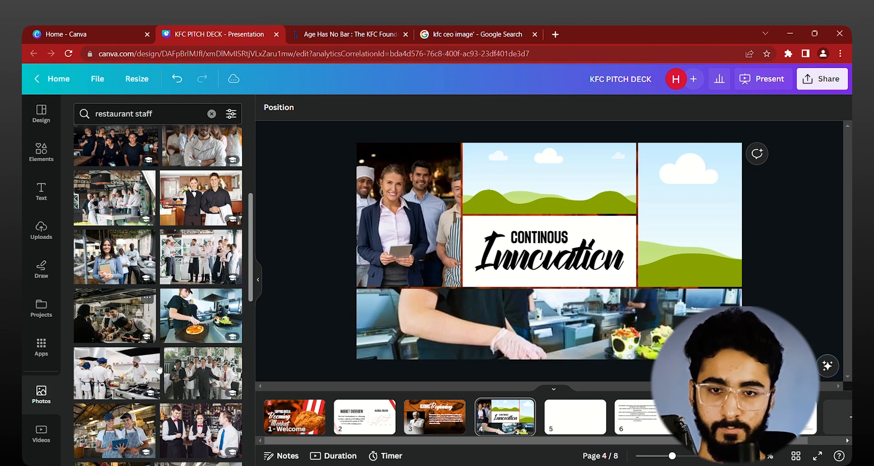
left_click_drag(202, 374, 569, 196)
left_click_drag(116, 374, 690, 214)
scroll(805, 232, "up", 3)
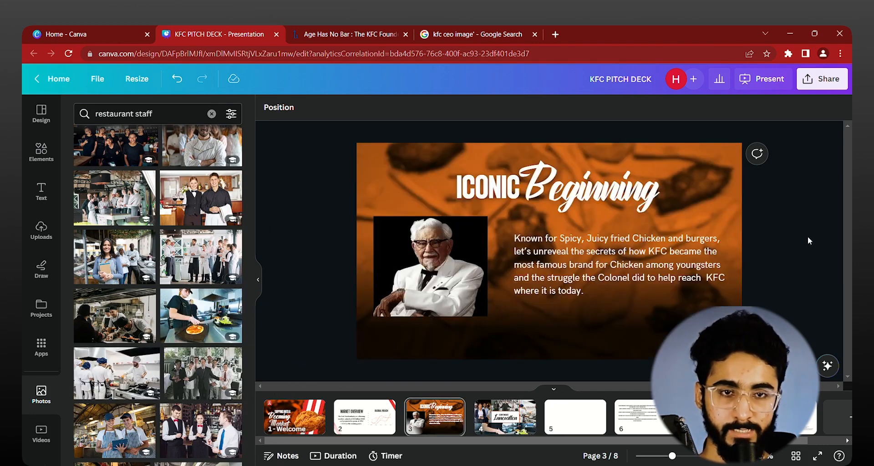
scroll(795, 225, "down", 4)
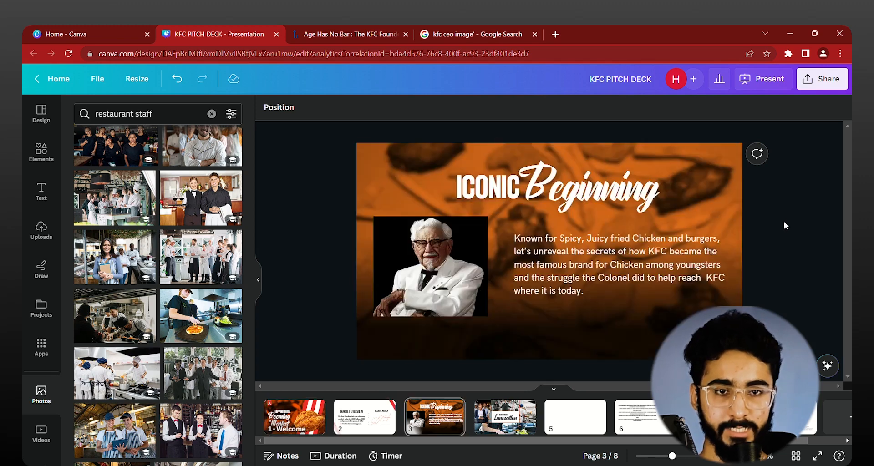
scroll(788, 217, "up", 1)
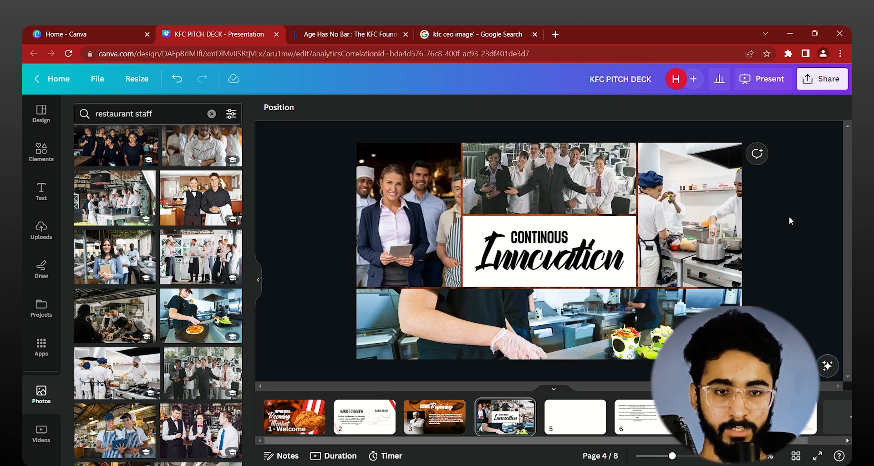
Step: Delete pages 5 to 8 of the deck and add a new blank page after page 4
left_click(579, 412)
key("Delete")
key("Delete")
key("Delete")
key("Delete")
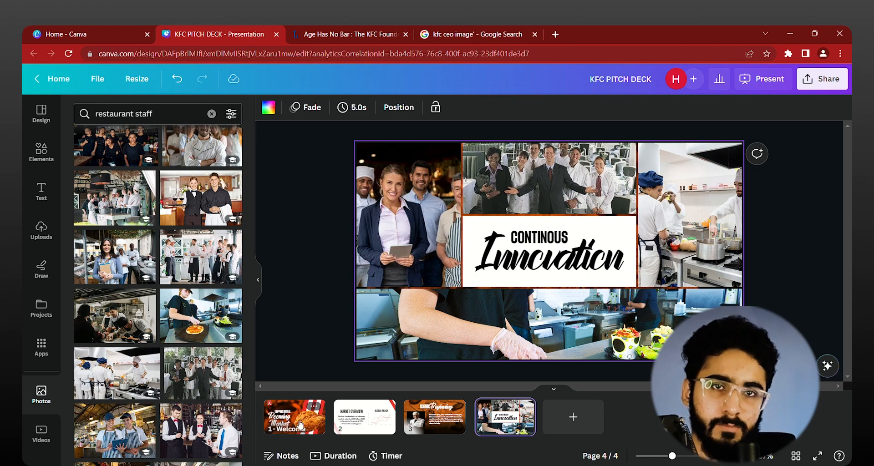
left_click(589, 426)
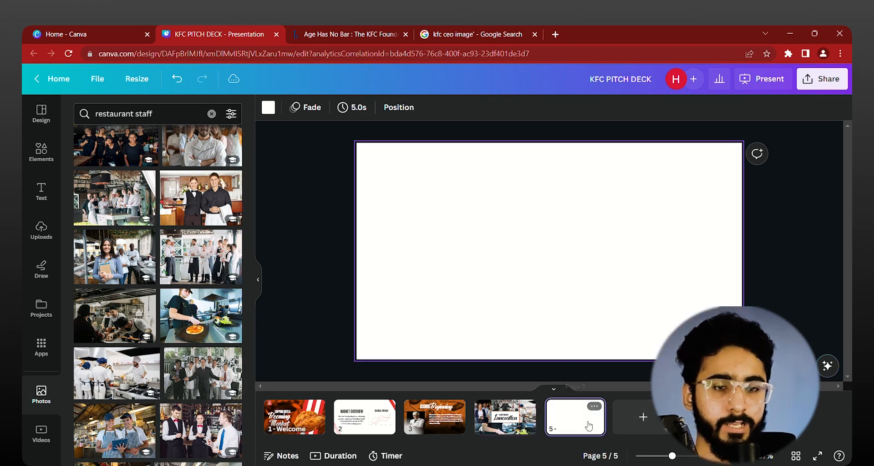
Step: Copy the Colonel's portrait photo from page 3 to the blank page 5
scroll(318, 267, "up", 5)
scroll(318, 267, "up", 5)
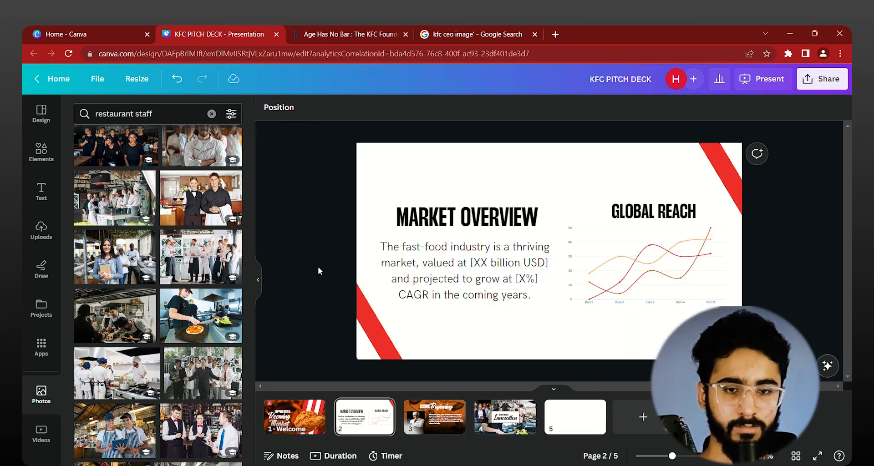
scroll(319, 266, "down", 5)
left_click(413, 402)
left_click(449, 283)
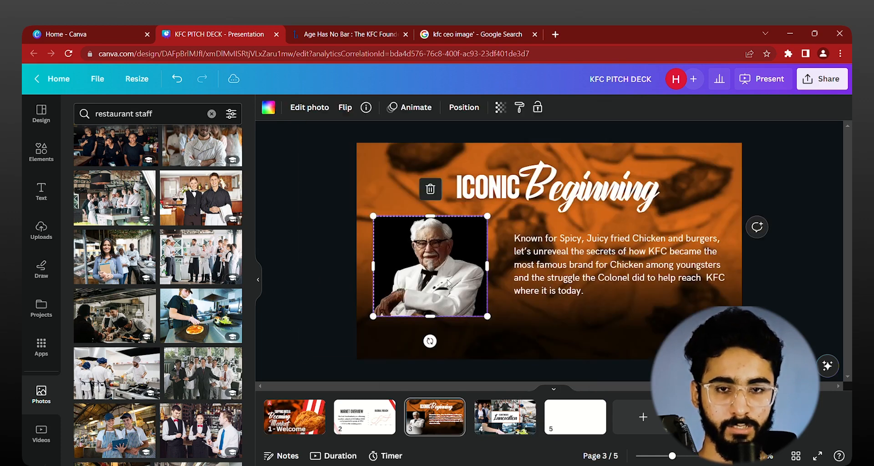
left_click(302, 280)
scroll(303, 279, "down", 5)
key("ctrl+v")
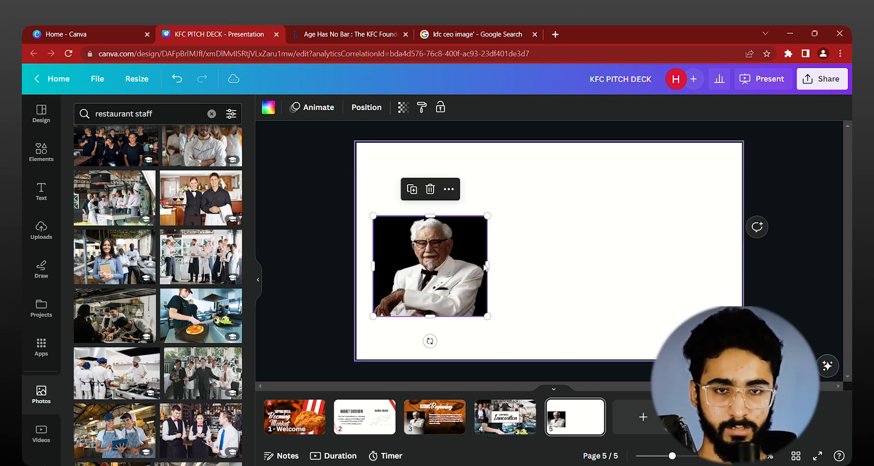
Step: Try the Colonel's portrait enlarged over the left half of page 5, and delete it
left_click_drag(430, 268, 415, 195)
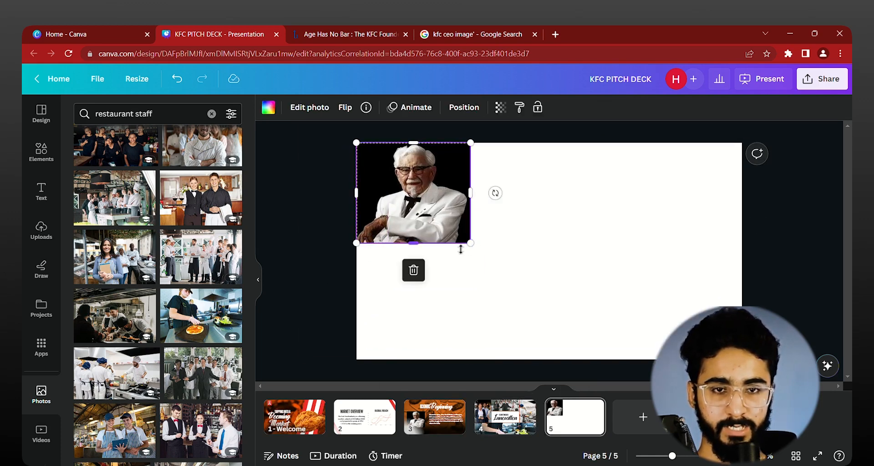
left_click_drag(461, 249, 466, 355)
left_click_drag(473, 277, 548, 280)
left_click(629, 254)
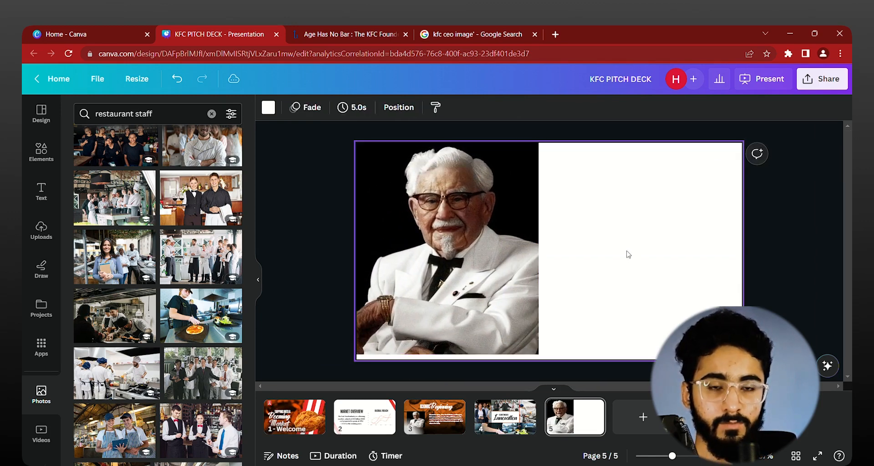
left_click(370, 340)
key("Delete")
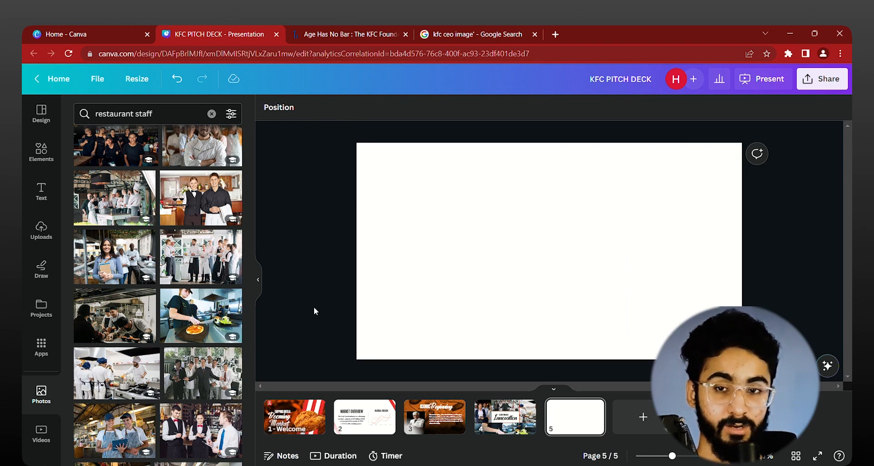
Step: Add the grid with tall side frames, two stacked middle frames and a wide bottom frame to page 5, narrowed to 846 wide
left_click(41, 153)
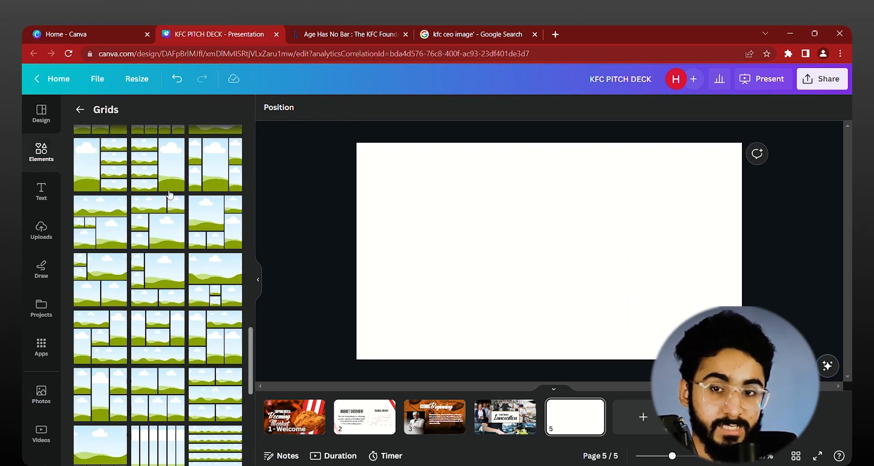
scroll(189, 297, "down", 2)
scroll(189, 296, "down", 1)
left_click(152, 230)
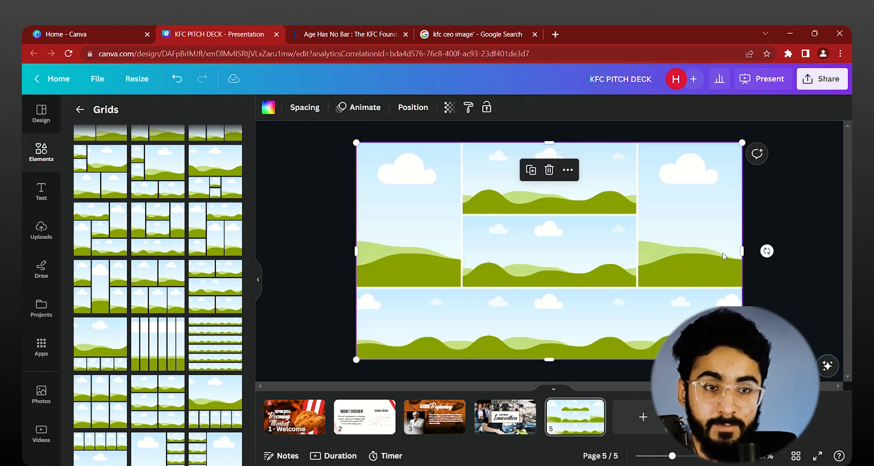
left_click_drag(747, 257, 526, 251)
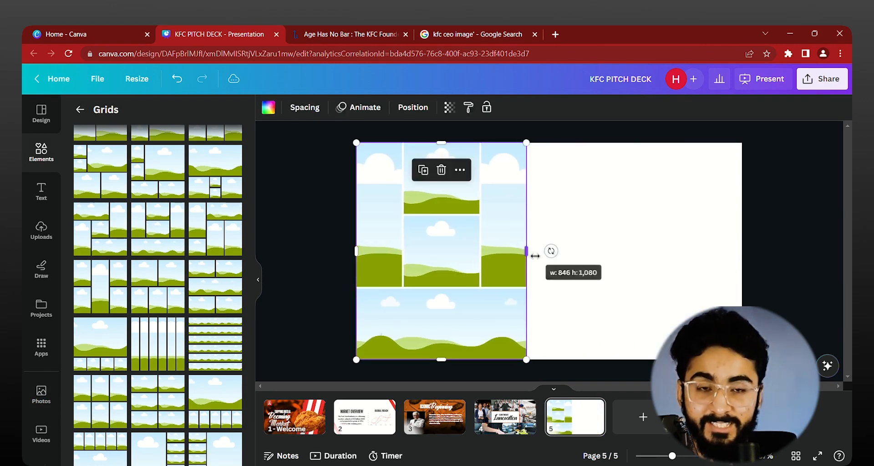
left_click(304, 260)
Step: Search the photo library for "crispy chicken"
left_click(43, 404)
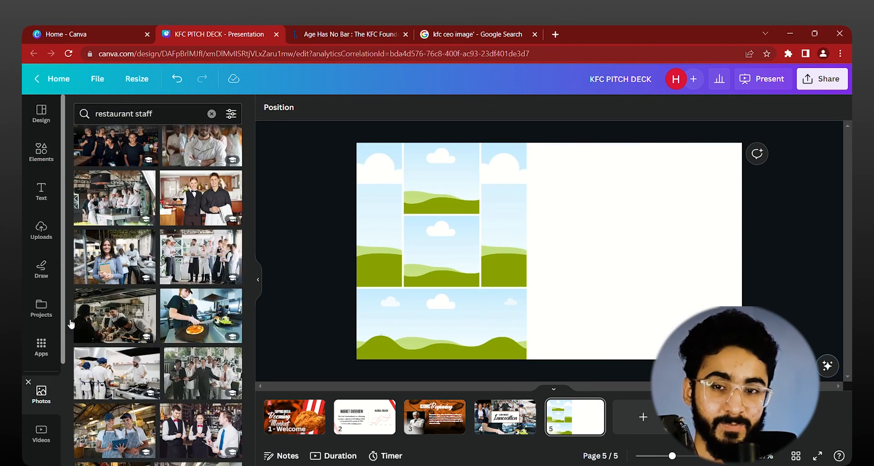
left_click(200, 114)
left_click(212, 114)
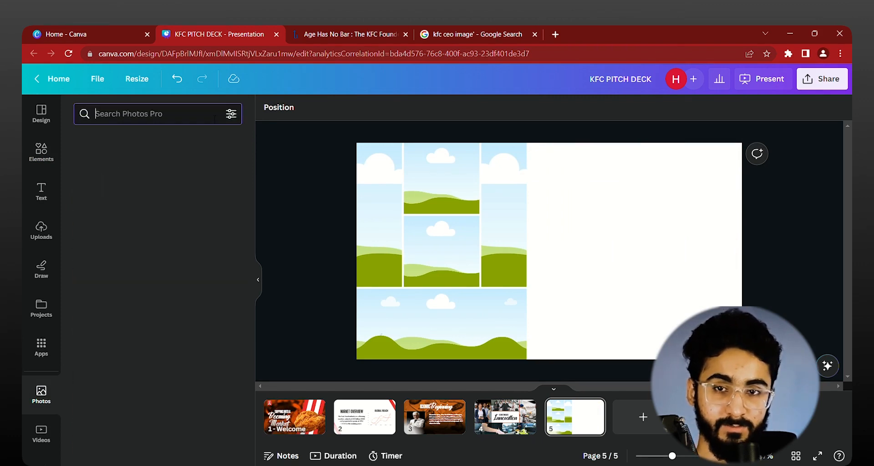
type("crispy")
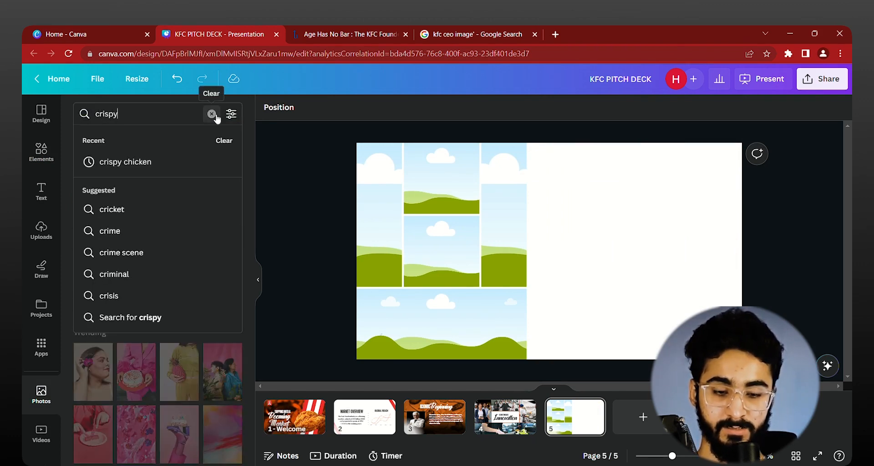
type(" chicken")
key("Return")
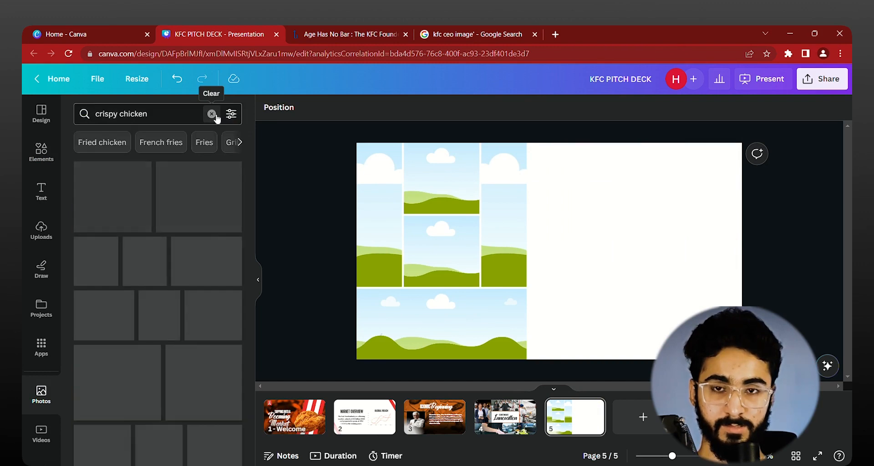
Step: Fill page 5's grid with fried wings in the tall left frame, a basket chicken burger in the lower middle and plated chicken above it
scroll(183, 297, "down", 5)
scroll(183, 297, "down", 5)
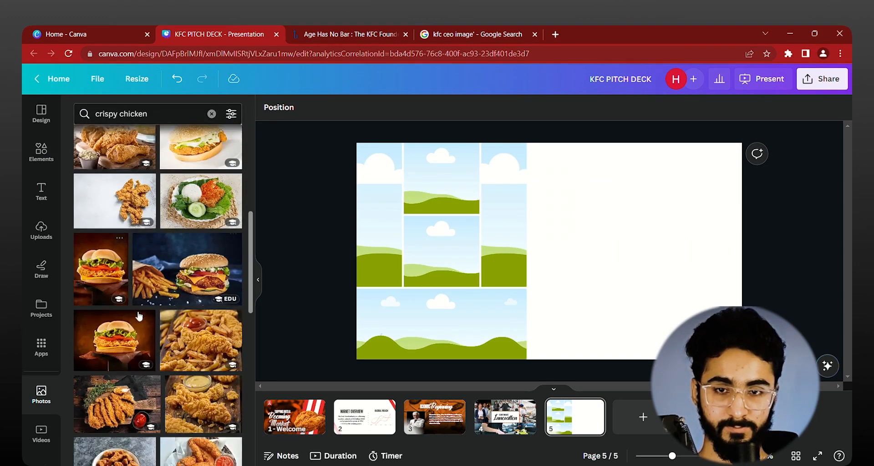
left_click(122, 282)
scroll(227, 303, "down", 5)
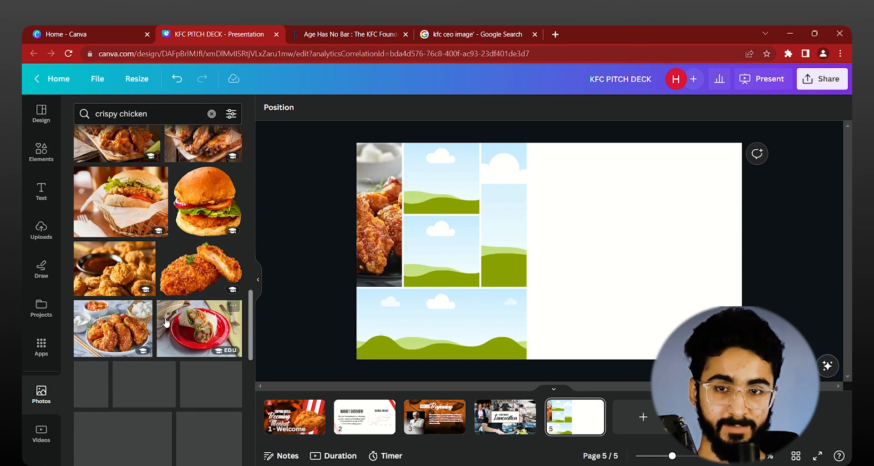
left_click_drag(121, 202, 443, 253)
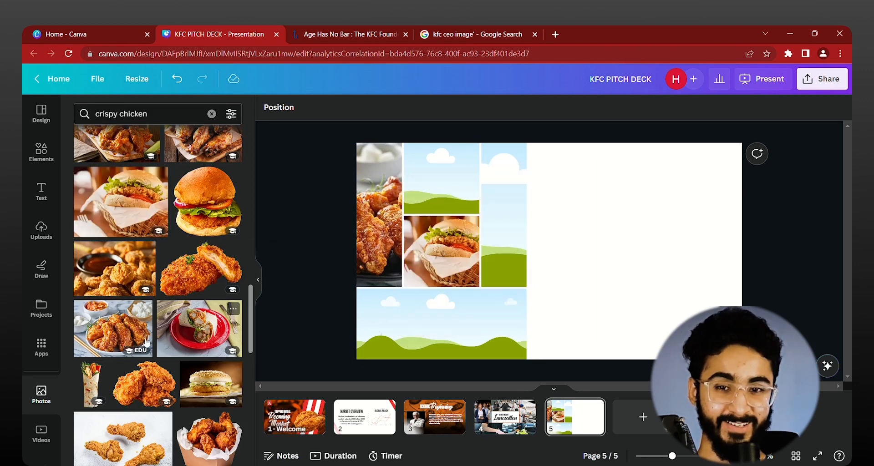
left_click_drag(113, 328, 441, 178)
Step: Fill the tall right frame with crispy chicken on a black tray and the wide bottom frame with fried chicken and basil leaves
scroll(185, 326, "down", 3)
scroll(186, 325, "down", 4)
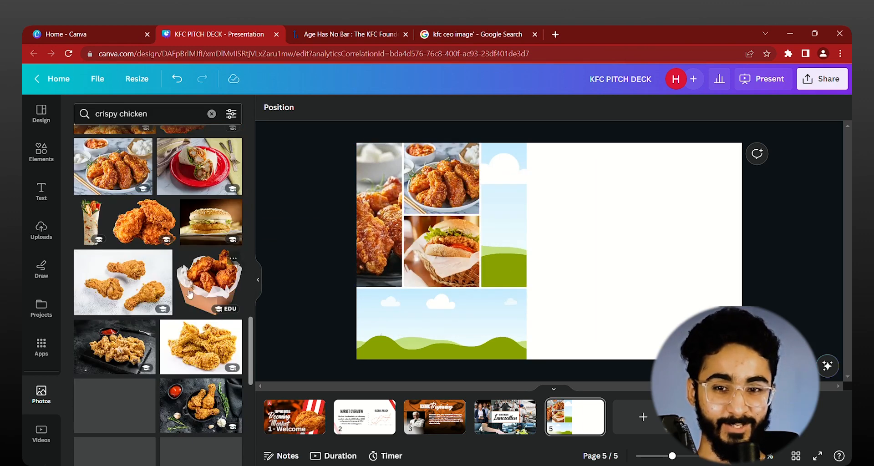
left_click_drag(128, 292, 508, 205)
scroll(138, 353, "down", 4)
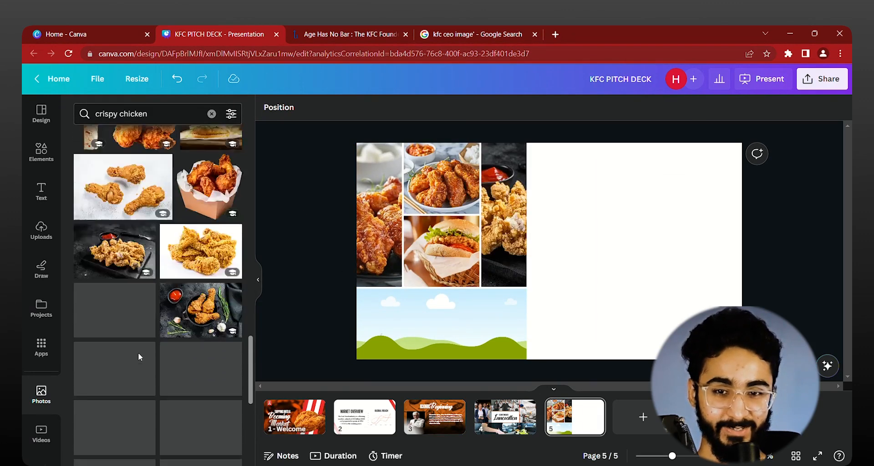
left_click_drag(201, 248, 462, 364)
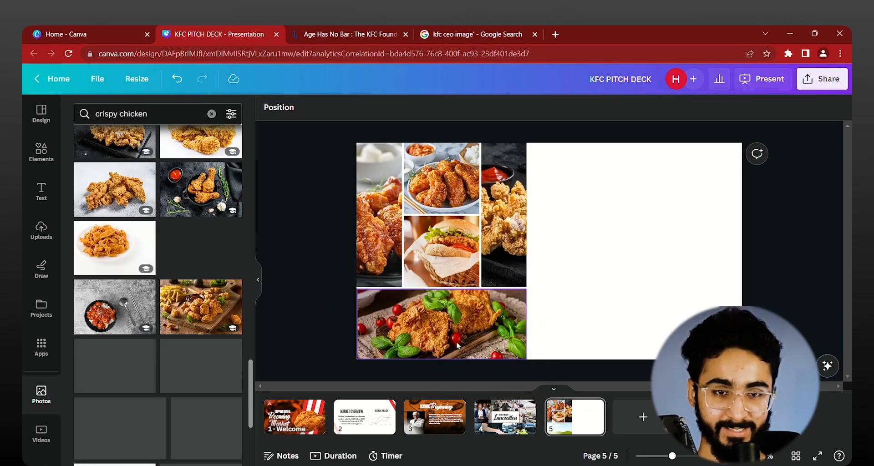
Step: Replace the photo in page 5's wide bottom frame with crispy chicken bites and fries on a wooden board
left_click_drag(200, 307, 437, 325)
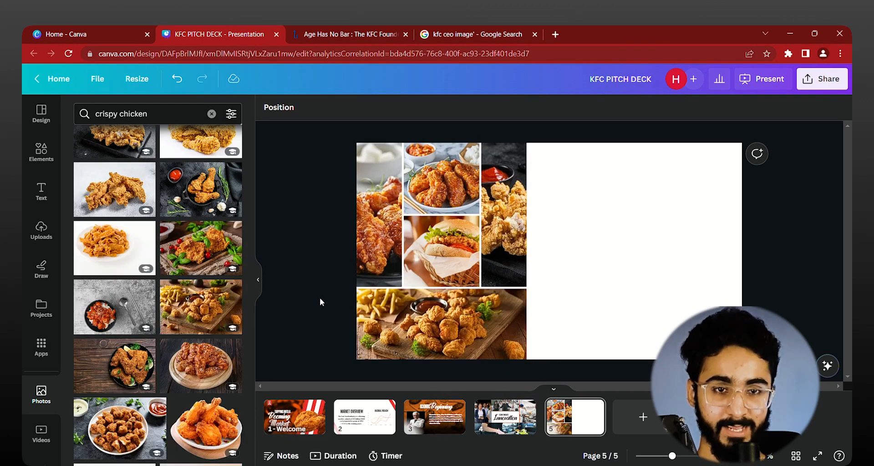
Step: Copy the "ICONIC Beginning" heading from page 3 onto page 5
scroll(319, 297, "up", 1)
scroll(322, 300, "down", 1)
scroll(322, 298, "up", 1)
scroll(322, 299, "up", 2)
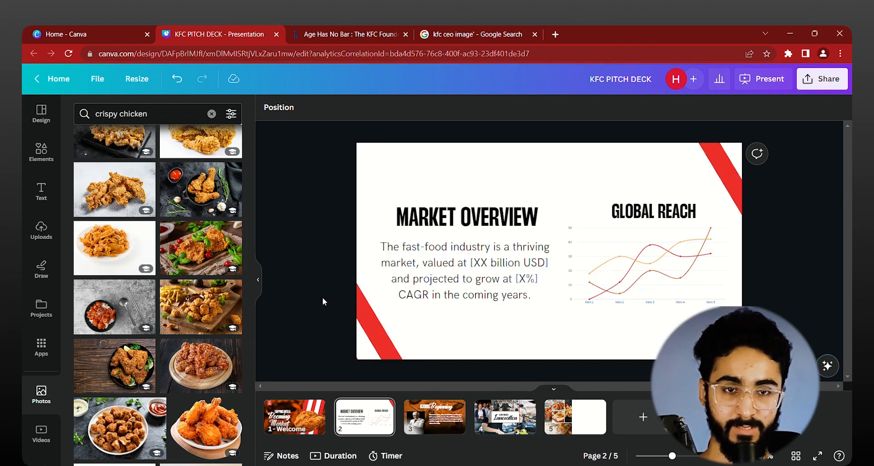
scroll(322, 299, "down", 1)
left_click(484, 189)
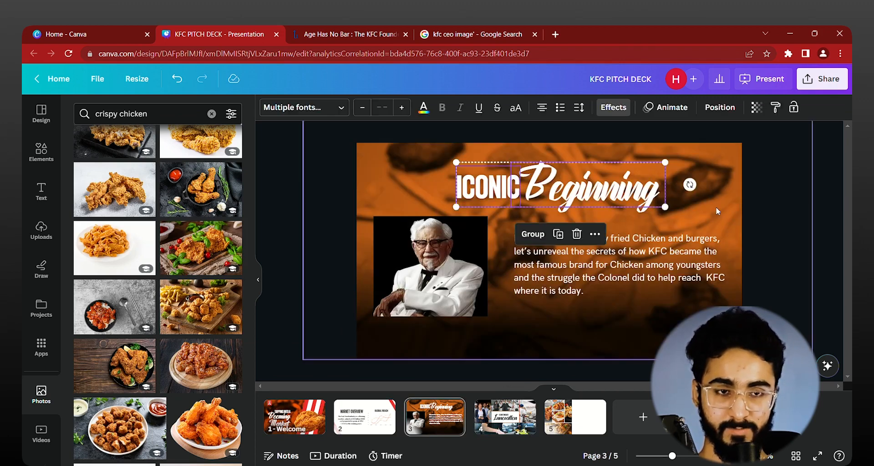
scroll(779, 195, "down", 2)
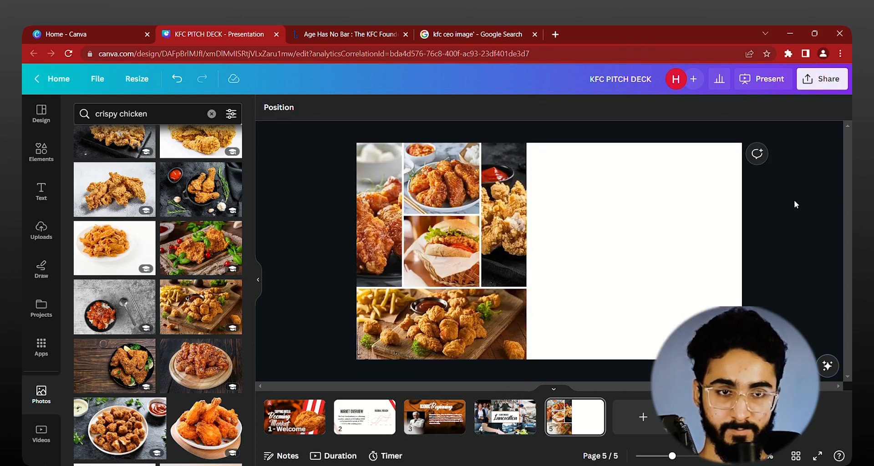
key("ctrl+v")
Step: Remove the Lift effect from page 5's heading, and color "ICONIC" black and "Beginning" dark orange from the document colors
left_click(613, 107)
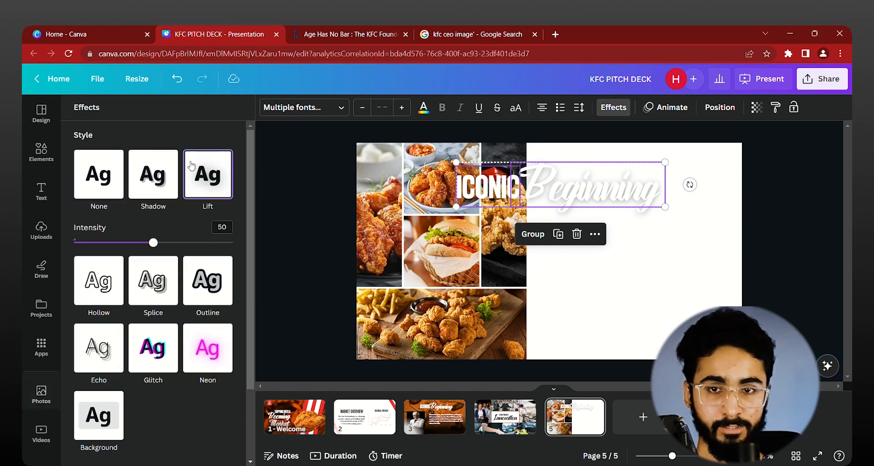
left_click(102, 172)
left_click(305, 196)
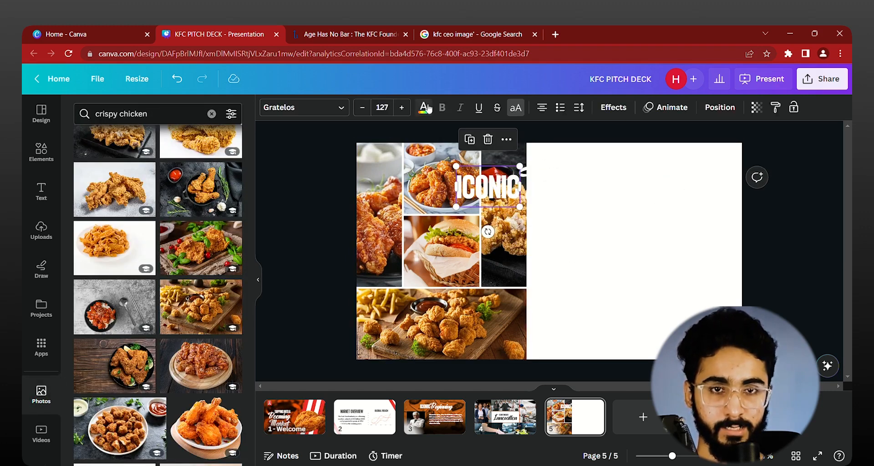
left_click(424, 107)
left_click(114, 173)
left_click(618, 204)
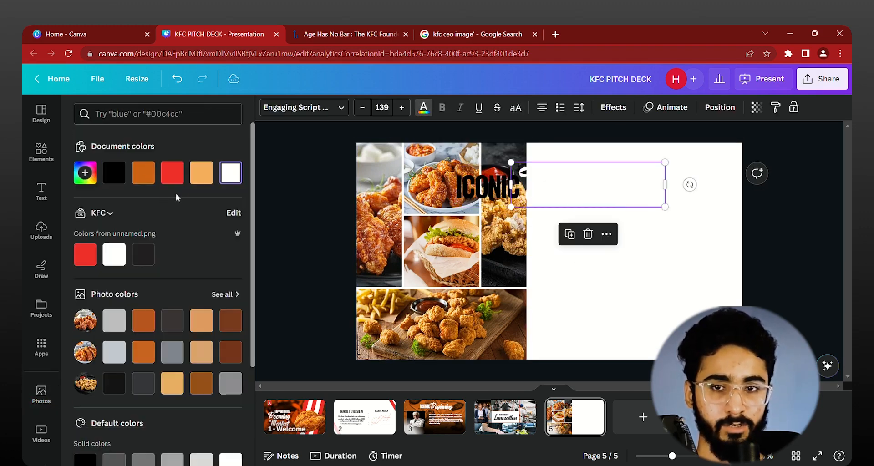
left_click(143, 173)
Step: Move the heading onto page 5's blank white area beside the photo grid and shrink it to fit within that area
left_click(495, 193, "shift")
left_click_drag(495, 193, 573, 260)
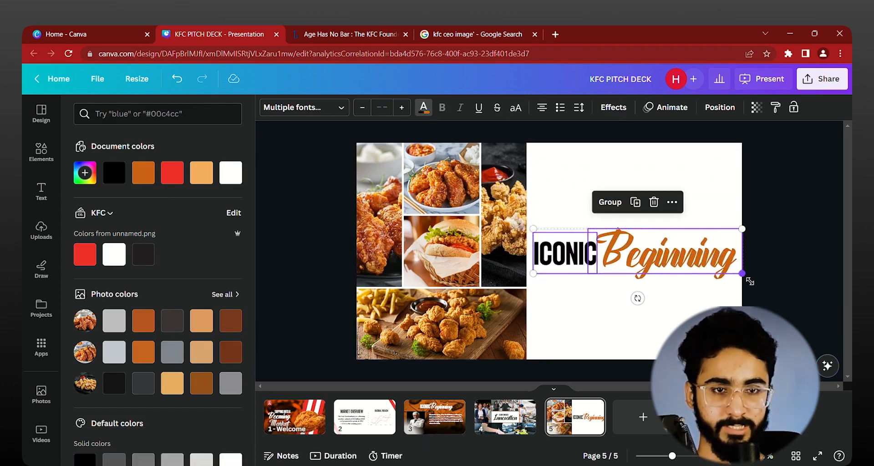
left_click_drag(743, 274, 691, 262)
Step: Change "ICONIC" to "ARE YOU READY FOR A NEW" and arrange it above "Beginning" in page 5's white area
left_click(624, 293)
double_click(575, 272)
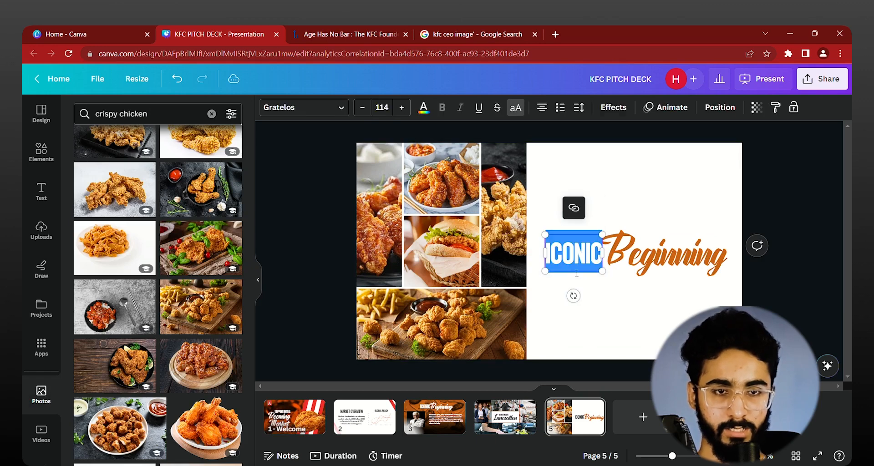
type("ARE YOU")
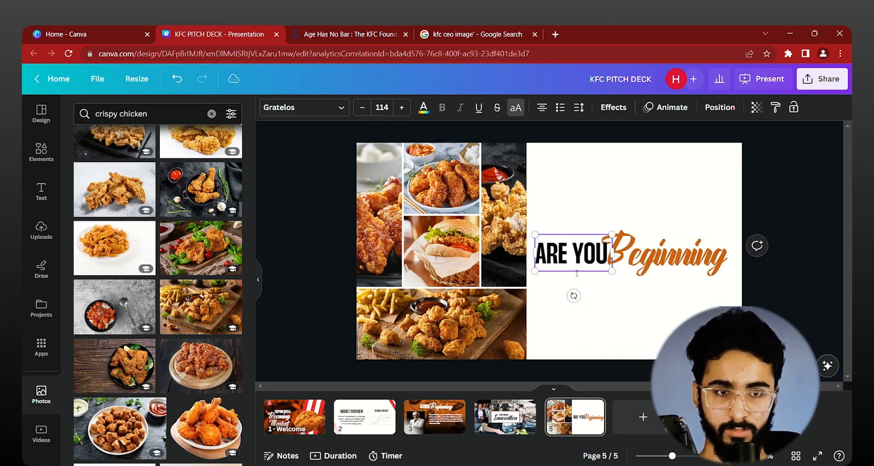
type(" READY FOR A NBE")
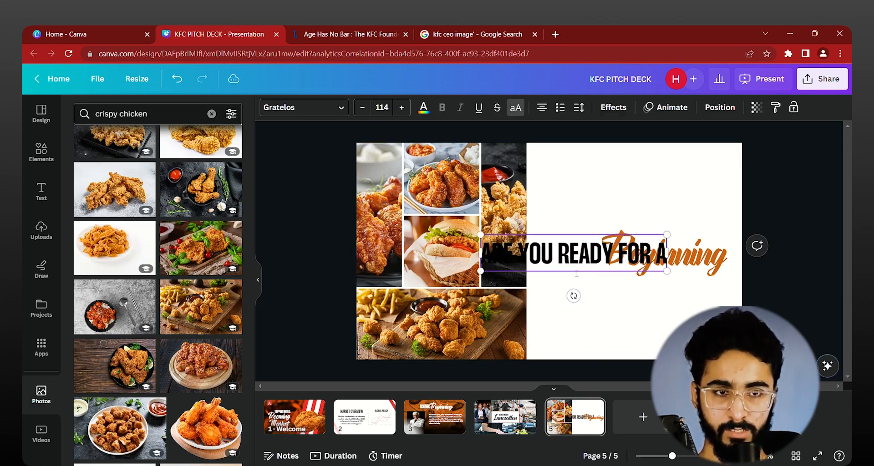
key("BackSpace")
key("BackSpace")
type("EW")
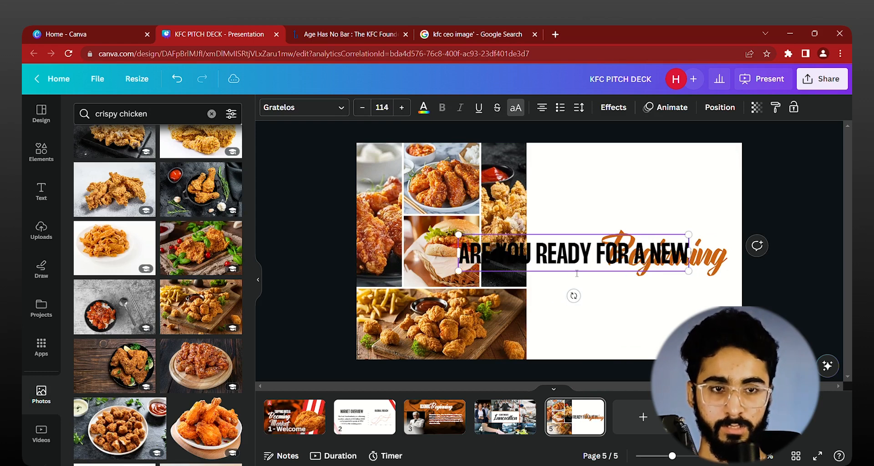
left_click(731, 209)
left_click_drag(725, 262, 712, 341)
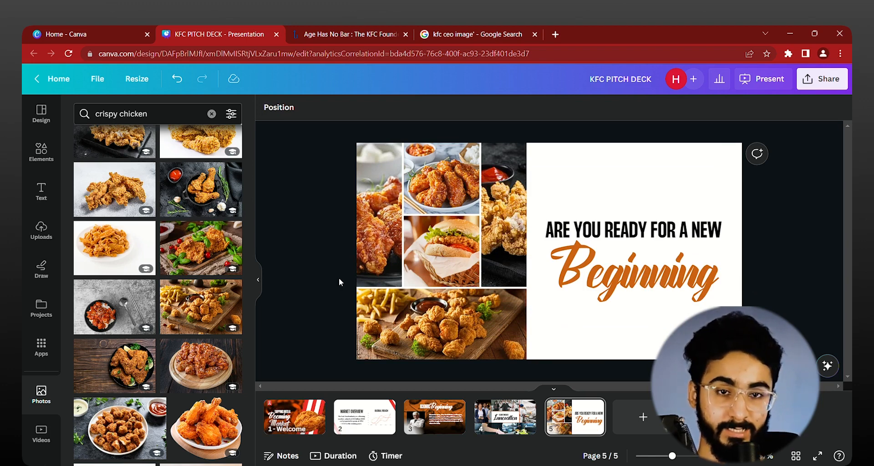
Step: Open the transition options between pages 1 and 2
scroll(339, 278, "up", 4)
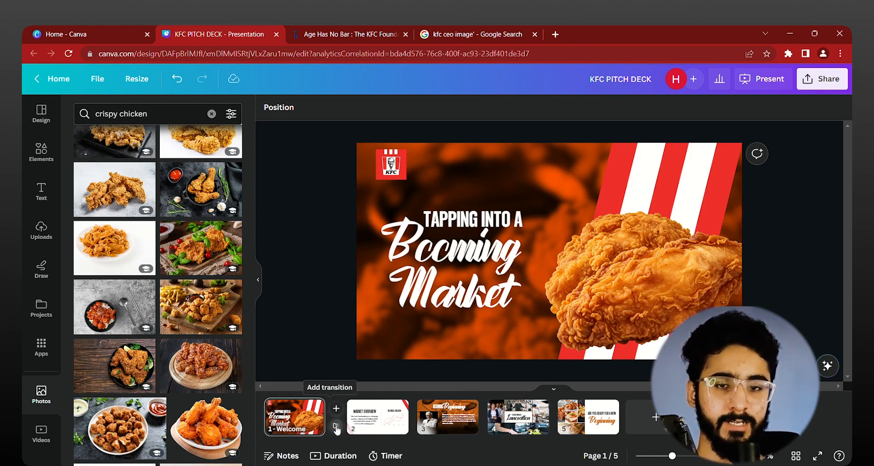
left_click(336, 428)
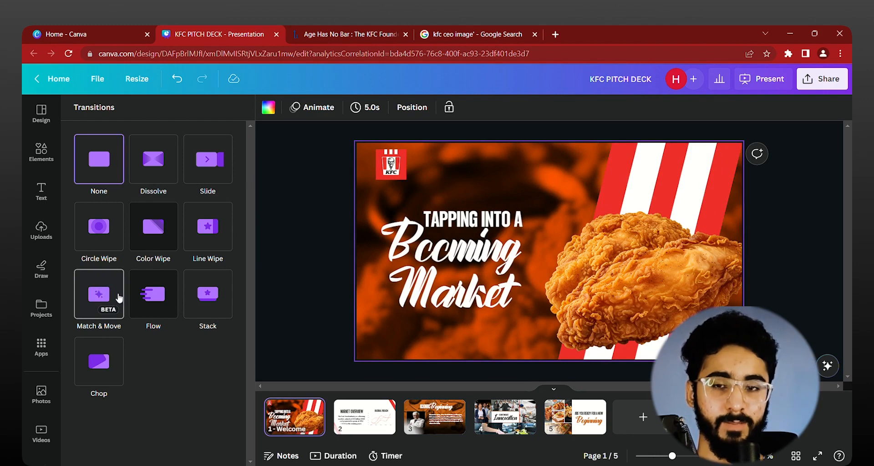
Step: Try a Circle Wipe transition after page 1, testing durations of 1.4 and 0.5 seconds and the Out direction
left_click(100, 239)
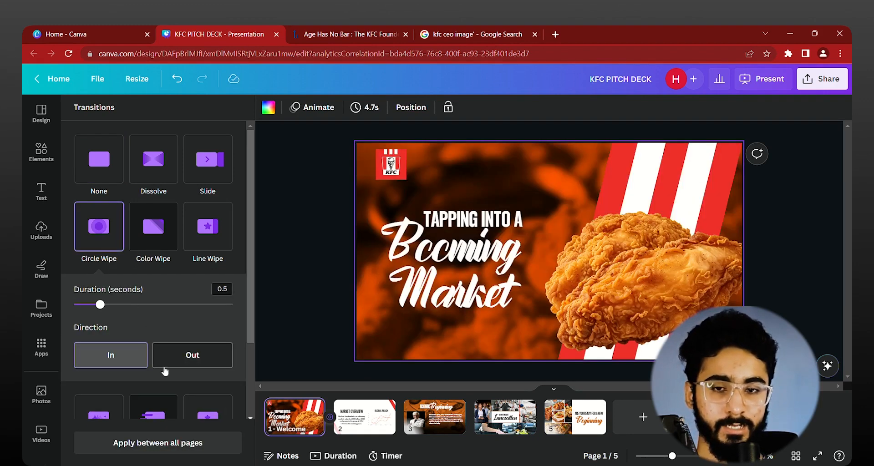
left_click_drag(120, 308, 159, 304)
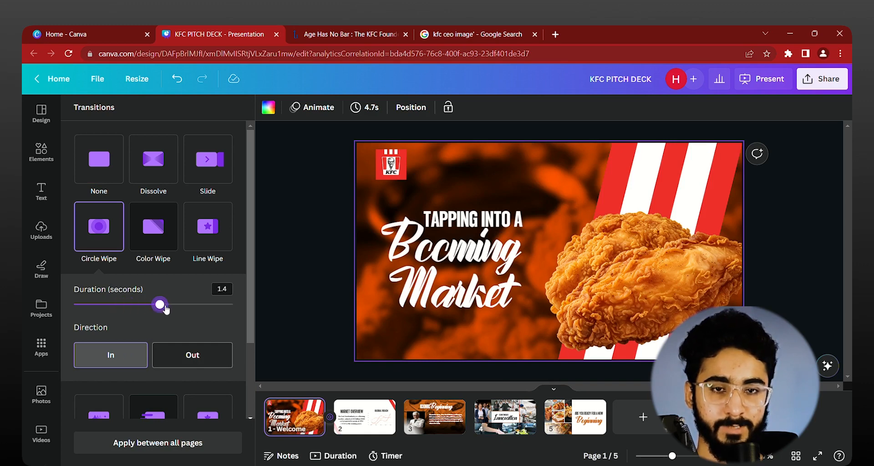
left_click(194, 359)
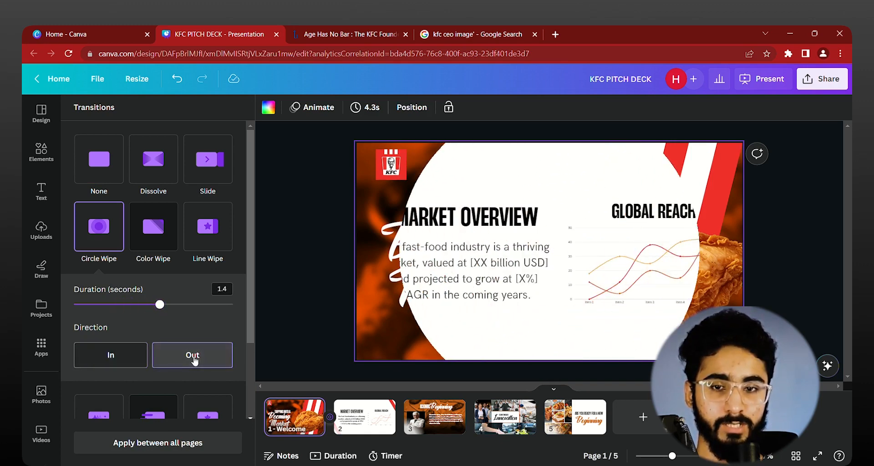
left_click_drag(159, 304, 103, 305)
left_click(194, 362)
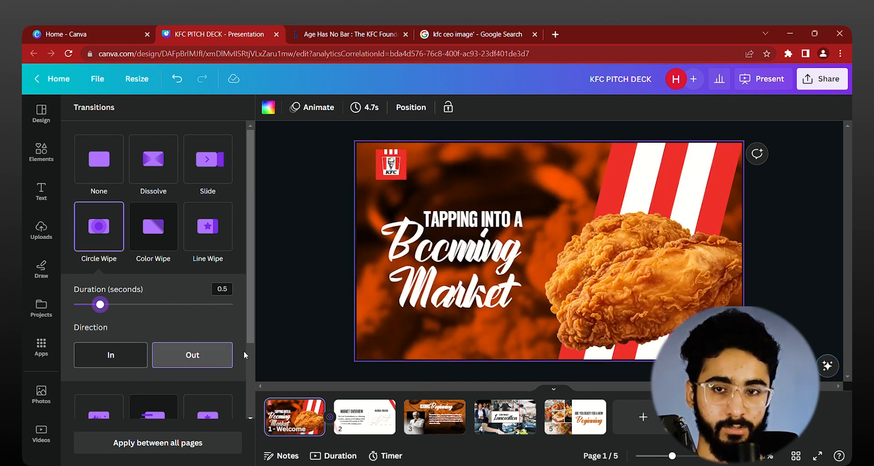
Step: Set a Color Wipe transition after page 1 with its third color changed to white, and apply it between all pages
left_click(153, 227)
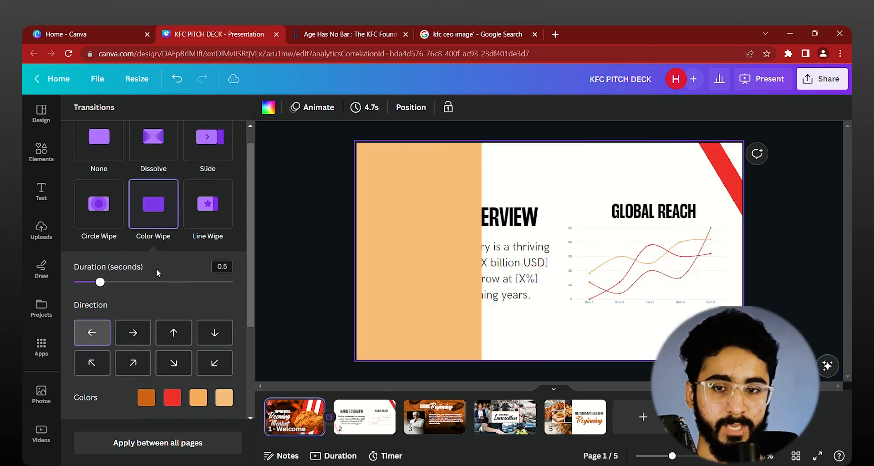
left_click(198, 397)
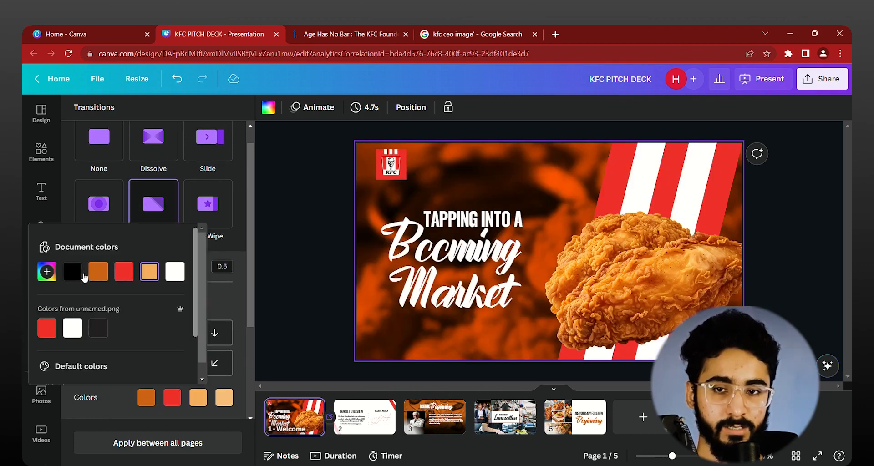
left_click(175, 272)
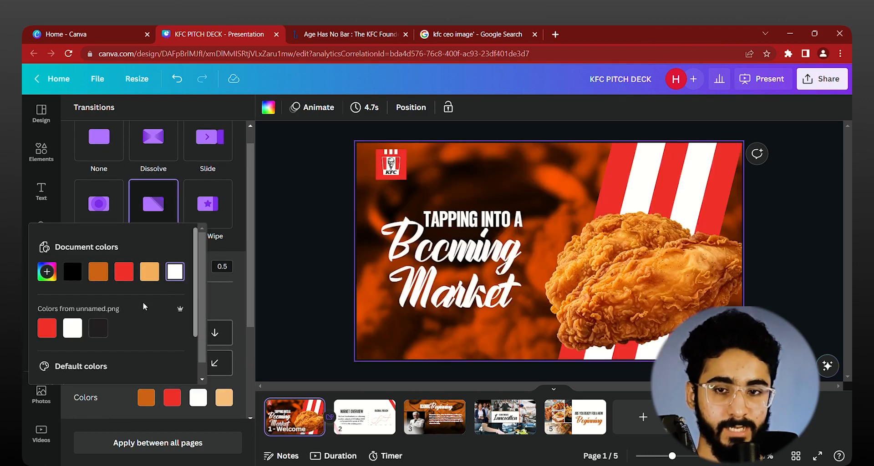
left_click(234, 294)
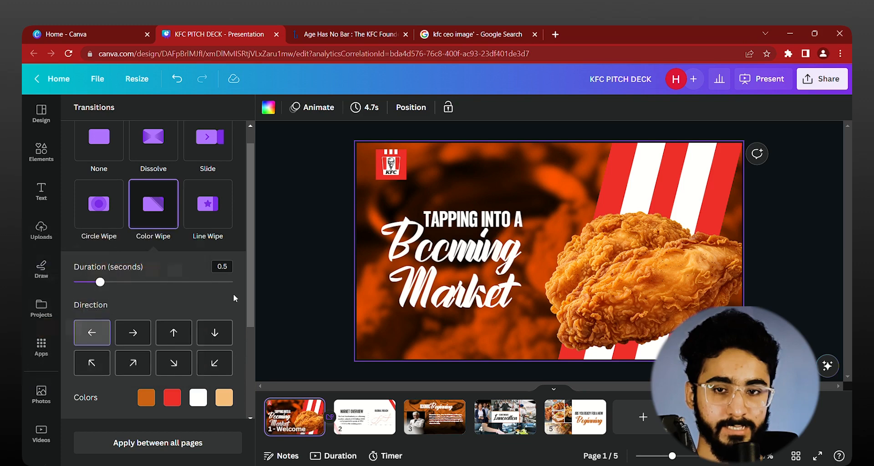
left_click(189, 444)
left_click(310, 300)
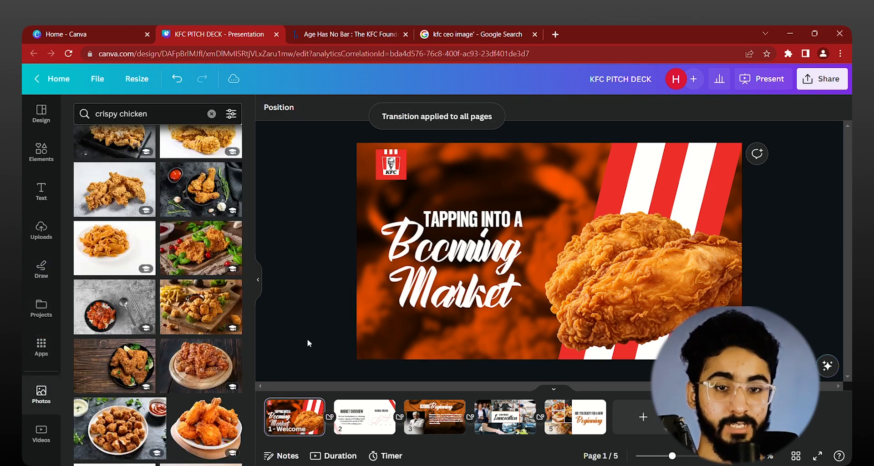
scroll(309, 344, "down", 2)
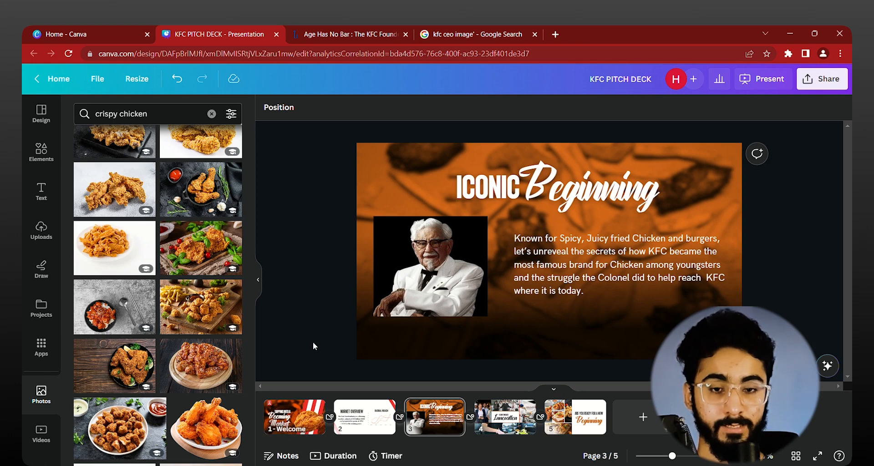
scroll(313, 343, "up", 3)
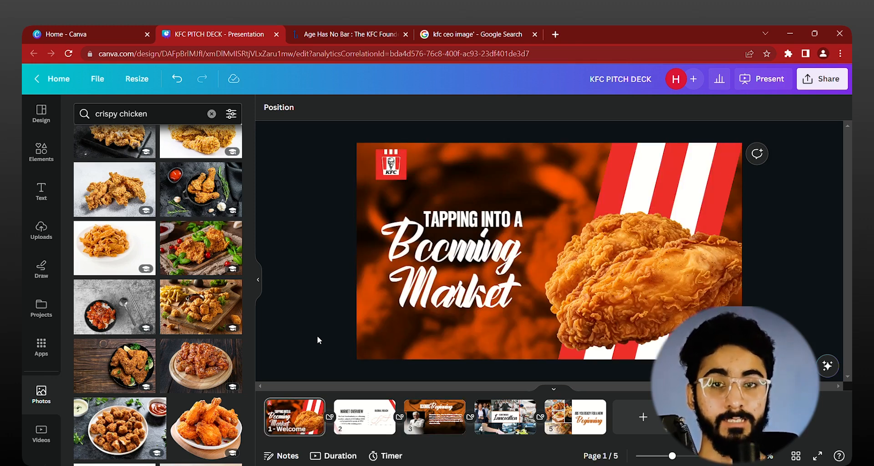
scroll(36, 373, "down", 3)
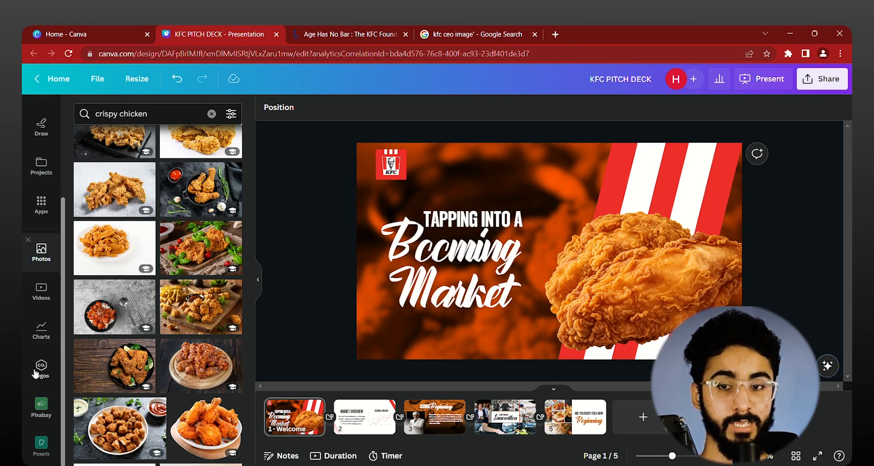
left_click(43, 212)
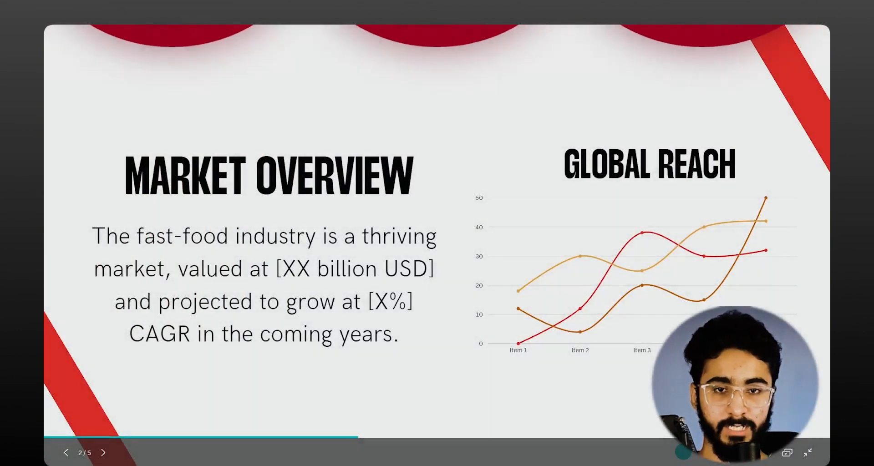
Step: Return the running presentation to page 1 and open the option to share its remote control
key("Left")
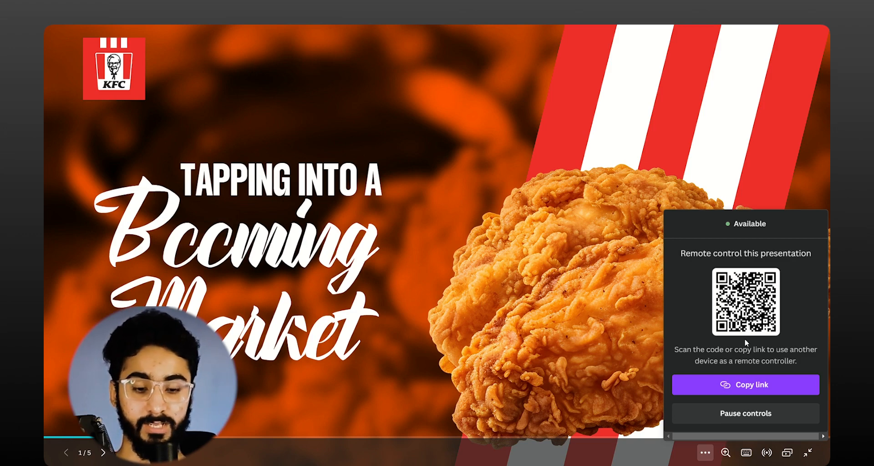
key("c")
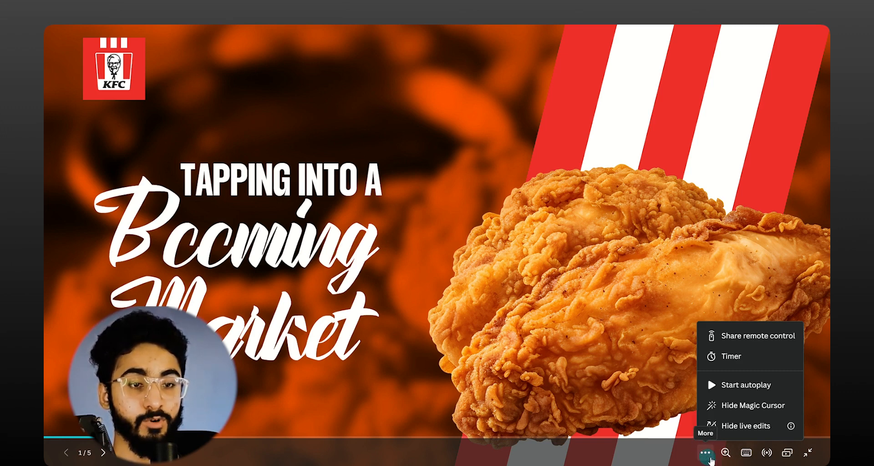
left_click(743, 339)
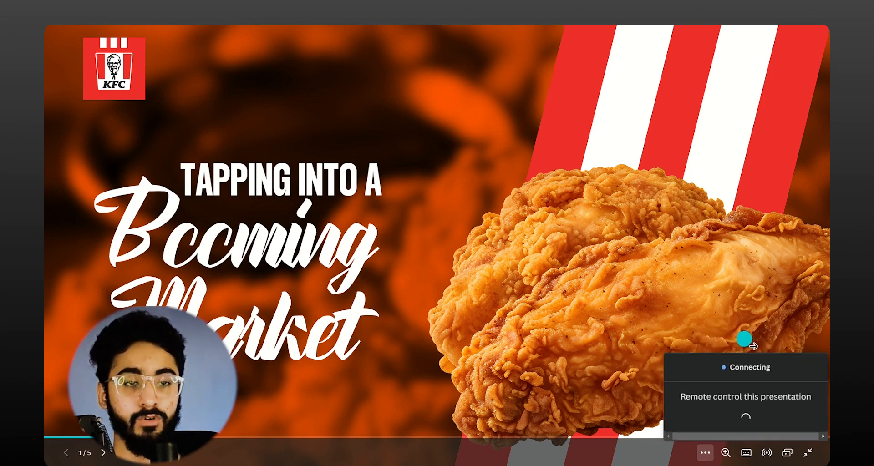